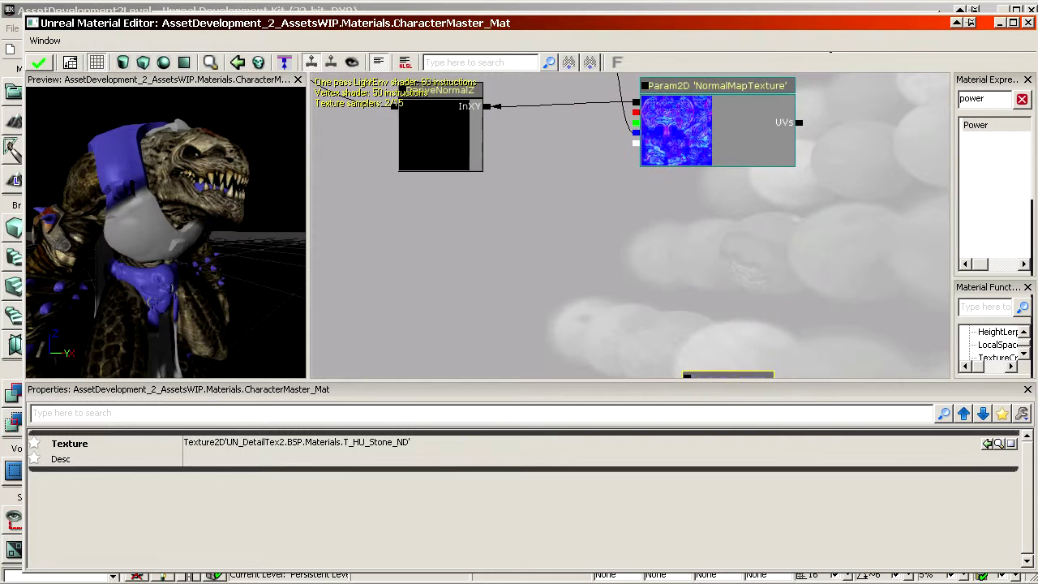
# Step: Examine the stone detail Texture Sample node and the character's surface up close in the preview
pyautogui.moveTo(702, 123); pyautogui.dragTo(630, 50)
pyautogui.click(681, 116)
pyautogui.moveTo(734, 312); pyautogui.dragTo(733, 311)
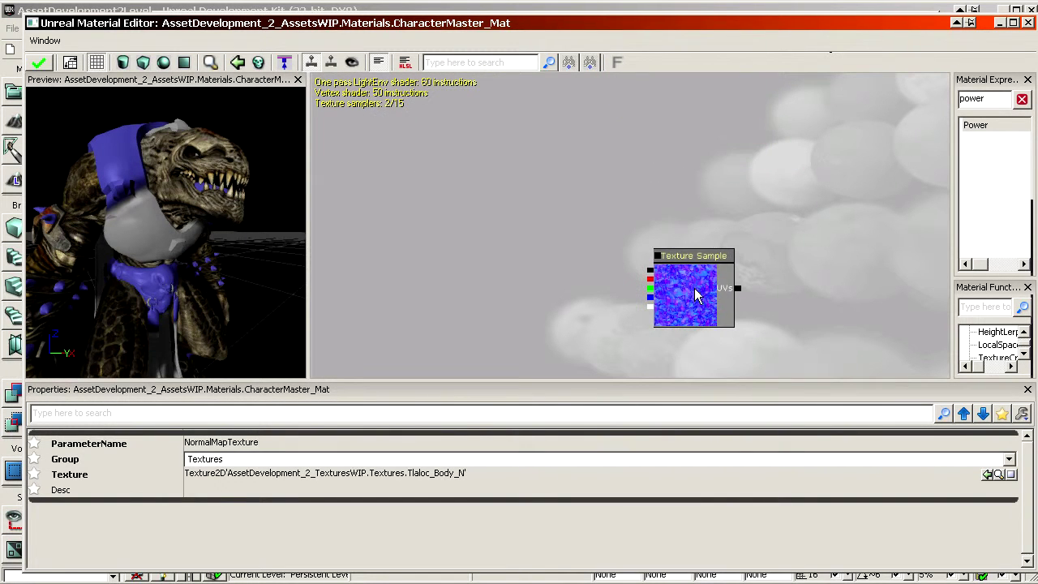
pyautogui.scroll(2, 687, 292)
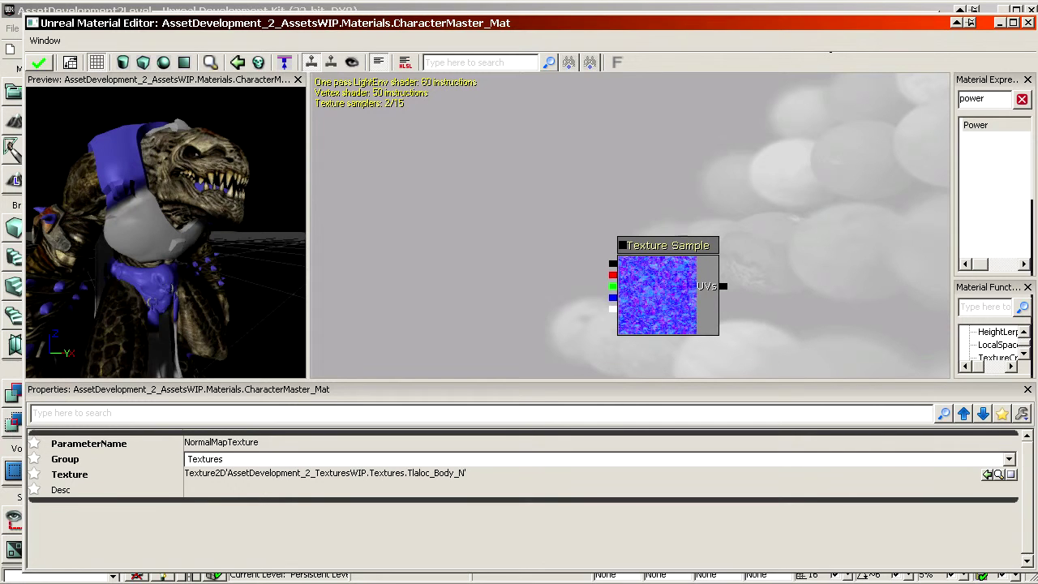
pyautogui.moveTo(148, 299); pyautogui.dragTo(189, 217, button='right')
pyautogui.moveTo(189, 217); pyautogui.dragTo(190, 268, button='middle')
pyautogui.moveTo(190, 268); pyautogui.dragTo(196, 201)
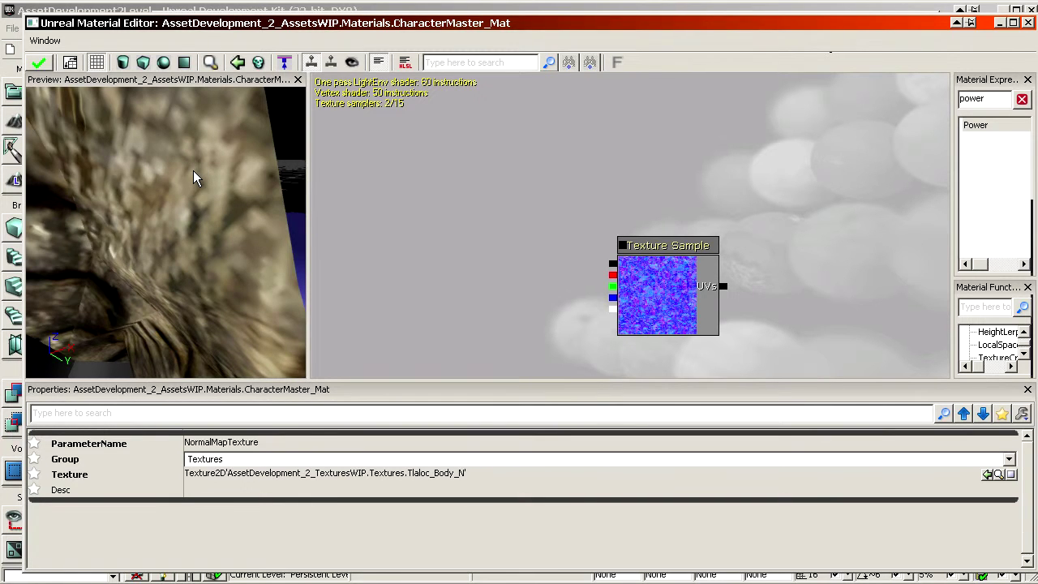
pyautogui.moveTo(197, 157); pyautogui.dragTo(196, 243, button='right')
pyautogui.moveTo(197, 243); pyautogui.dragTo(227, 213)
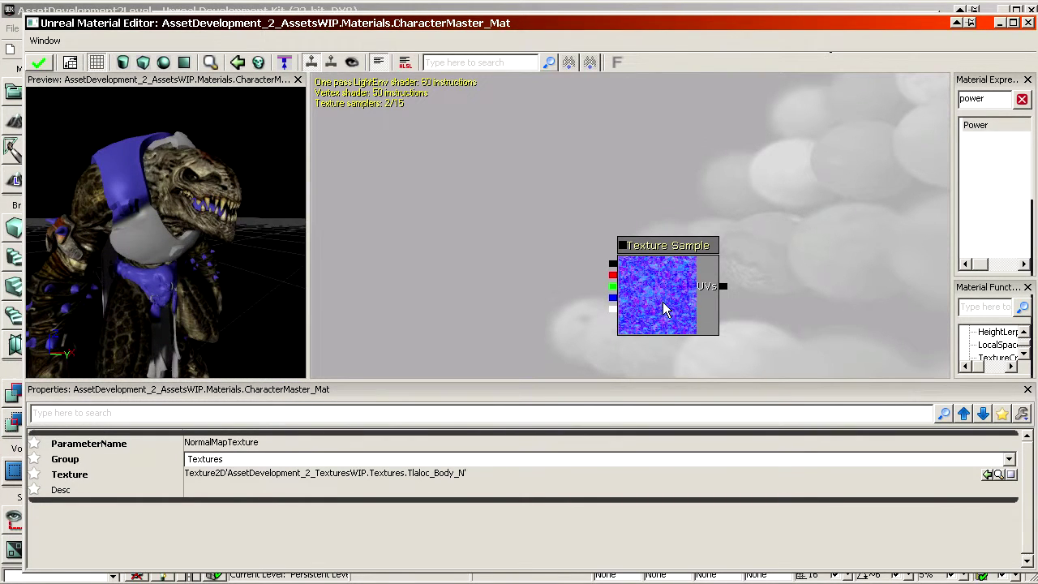
pyautogui.scroll(-2, 663, 301)
pyautogui.moveTo(652, 232); pyautogui.dragTo(645, 276)
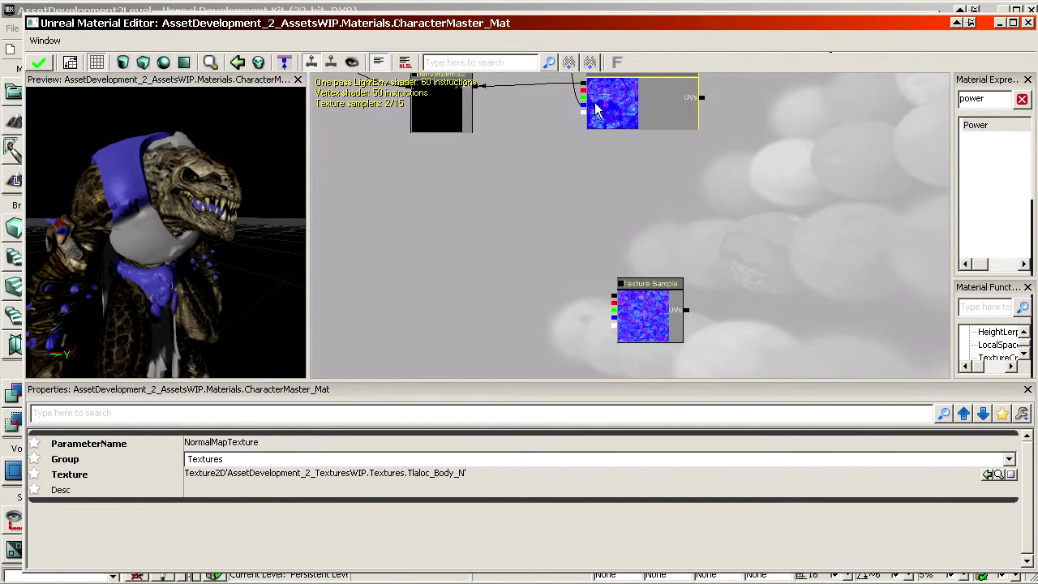
# Step: Move the DeriveNormalZ and NormalMapTexture nodes together to the right to free space in front of them
pyautogui.moveTo(594, 102); pyautogui.dragTo(606, 207)
pyautogui.click(433, 225)
pyautogui.keyDown('ctrl'); pyautogui.click(624, 215); pyautogui.keyUp('ctrl')
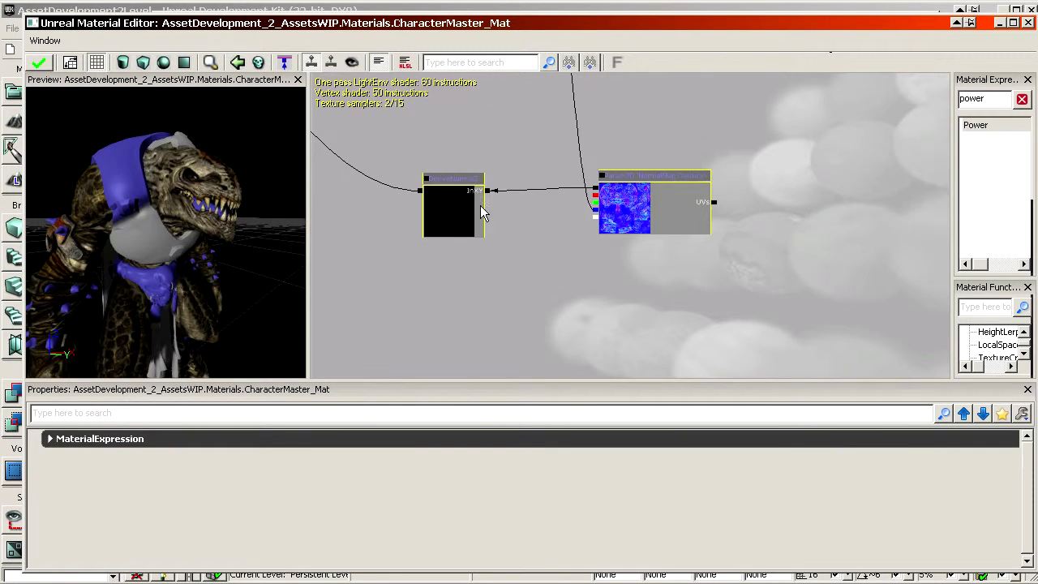
pyautogui.keyDown('ctrl'); pyautogui.moveTo(480, 205); pyautogui.dragTo(658, 185); pyautogui.keyUp('ctrl')
pyautogui.click(633, 209)
pyautogui.scroll(4, 673, 183)
pyautogui.moveTo(580, 169); pyautogui.dragTo(567, 178)
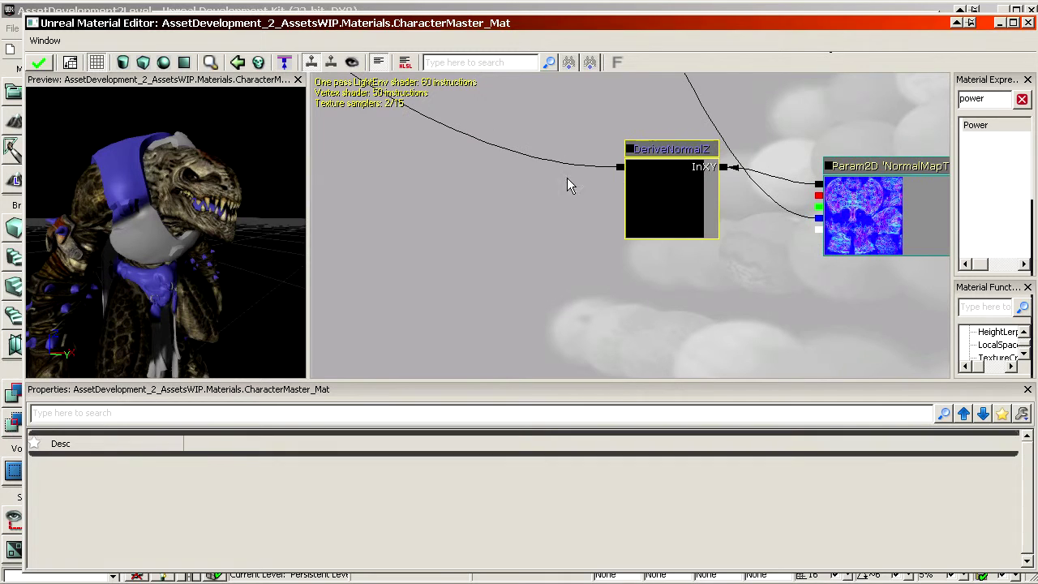
# Step: Add a Multiply node to the left of the DeriveNormalZ node
pyautogui.press('m')
pyautogui.click(414, 140)
pyautogui.moveTo(574, 290); pyautogui.dragTo(568, 218)
pyautogui.scroll(-4, 568, 154)
pyautogui.scroll(2, 607, 268)
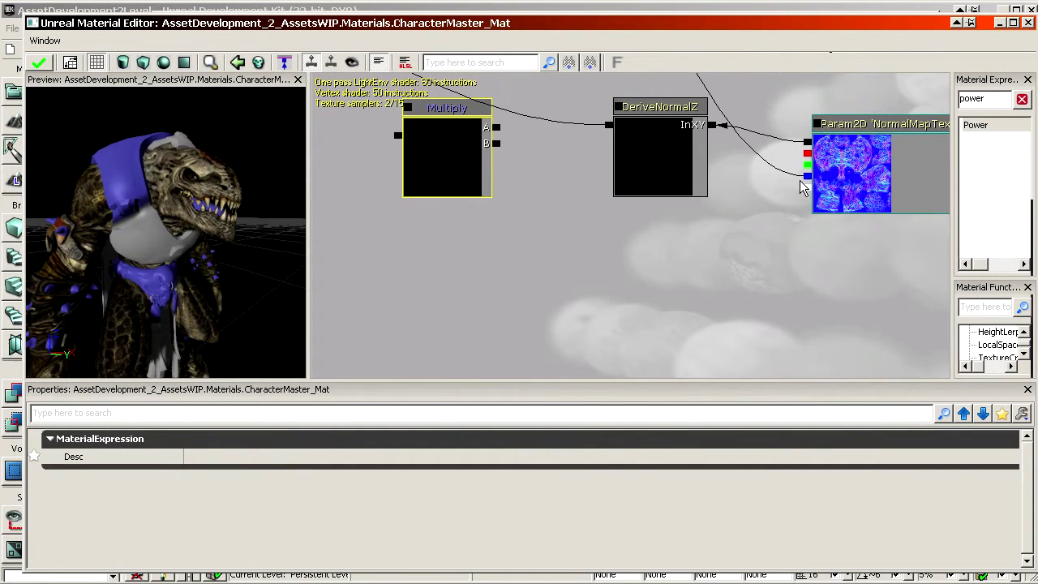
# Step: Add a three-component constant below DeriveNormalZ, wiring it to Multiply's B input and DeriveNormalZ to its A input
pyautogui.press('3')
pyautogui.click(591, 215)
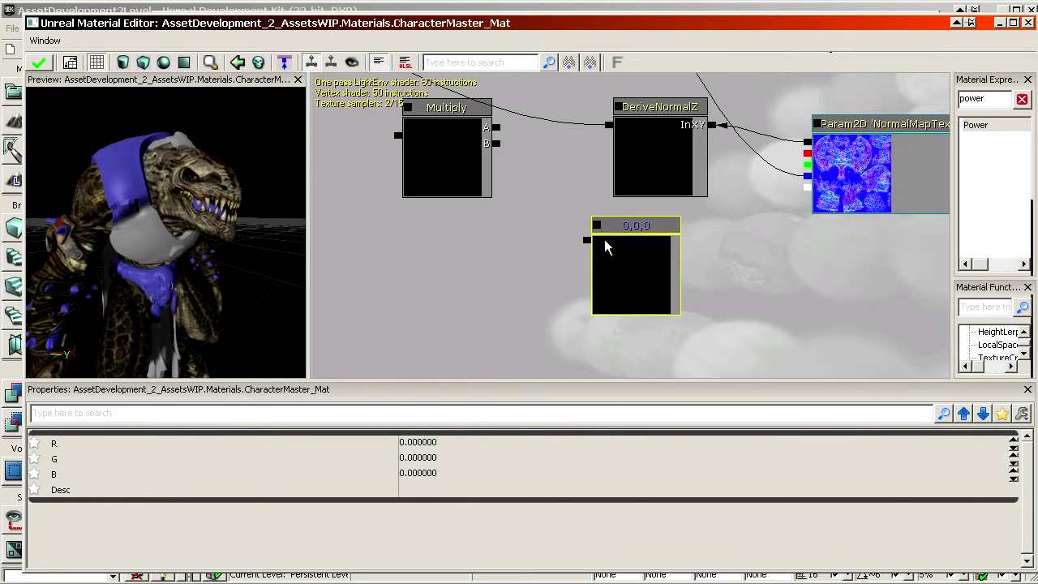
pyautogui.moveTo(586, 239); pyautogui.dragTo(496, 143)
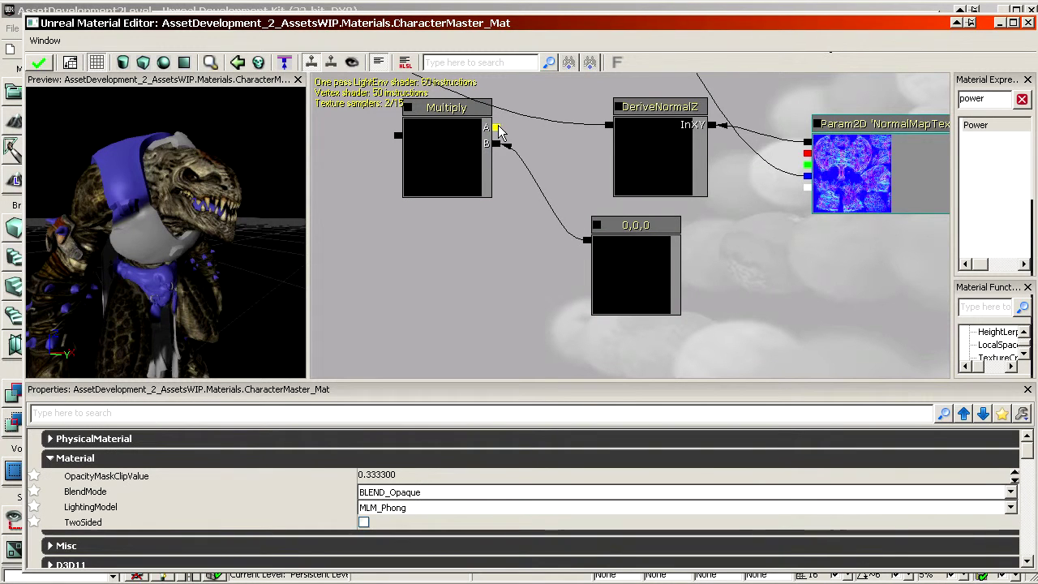
pyautogui.scroll(-2, 608, 134)
pyautogui.moveTo(451, 115); pyautogui.dragTo(598, 230)
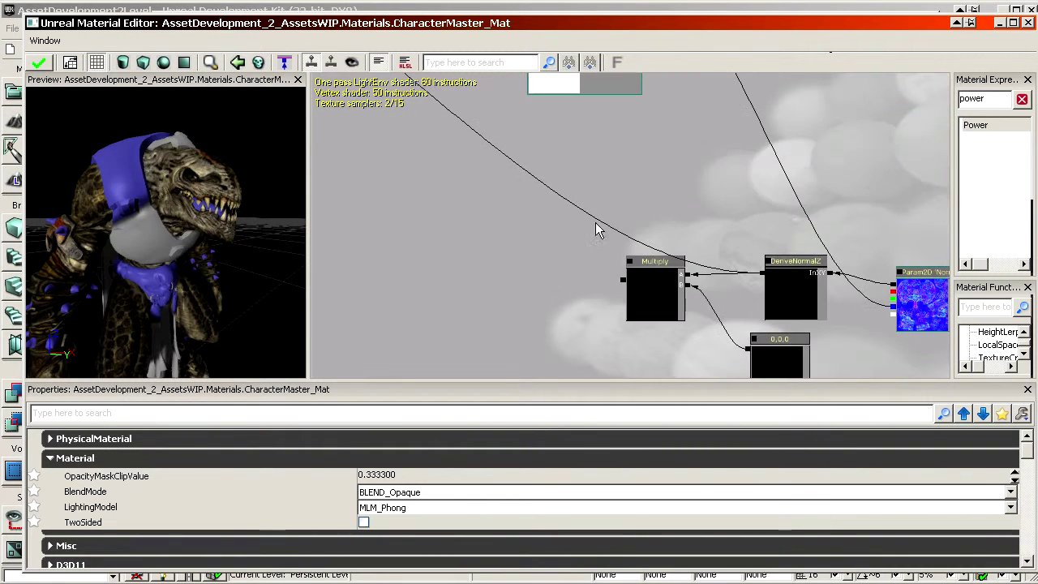
# Step: Route the Multiply output to the input that DeriveNormalZ has been feeding directly
pyautogui.moveTo(621, 294); pyautogui.dragTo(399, 144)
pyautogui.moveTo(689, 357); pyautogui.dragTo(333, 81)
pyautogui.scroll(3, 413, 238)
pyautogui.moveTo(708, 289)
pyautogui.mouseDown()
pyautogui.moveTo(413, 239)
pyautogui.moveTo(518, 281)
pyautogui.mouseUp()
# Step: Set the R, G and B values of the three-component constant to 1
pyautogui.click(544, 279)
pyautogui.click(457, 442)
pyautogui.write('1')
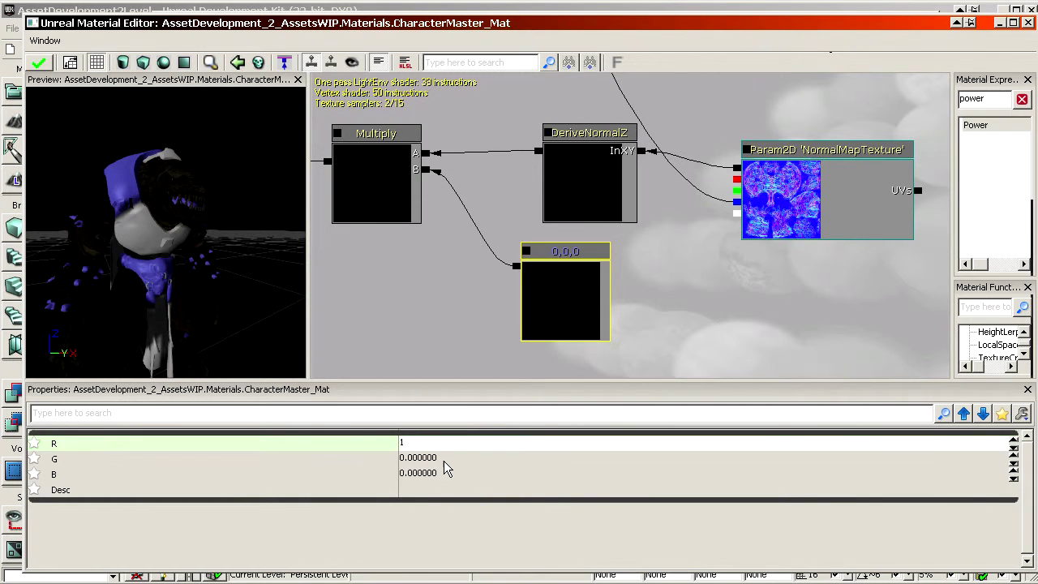
pyautogui.click(444, 460)
pyautogui.write('1')
pyautogui.click(444, 475)
pyautogui.write('1')
pyautogui.click(439, 455)
# Step: Set the constant's R and G values to 4 and inspect the effect on the character preview
pyautogui.moveTo(273, 299); pyautogui.dragTo(273, 211, button='right')
pyautogui.moveTo(274, 300); pyautogui.dragTo(195, 263)
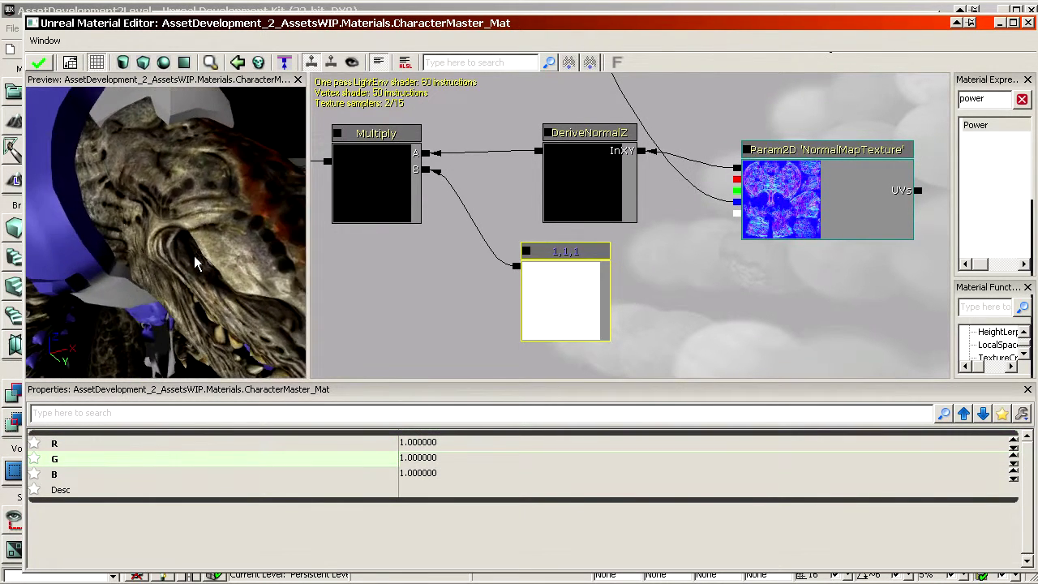
pyautogui.click(461, 444)
pyautogui.write('4')
pyautogui.click(451, 457)
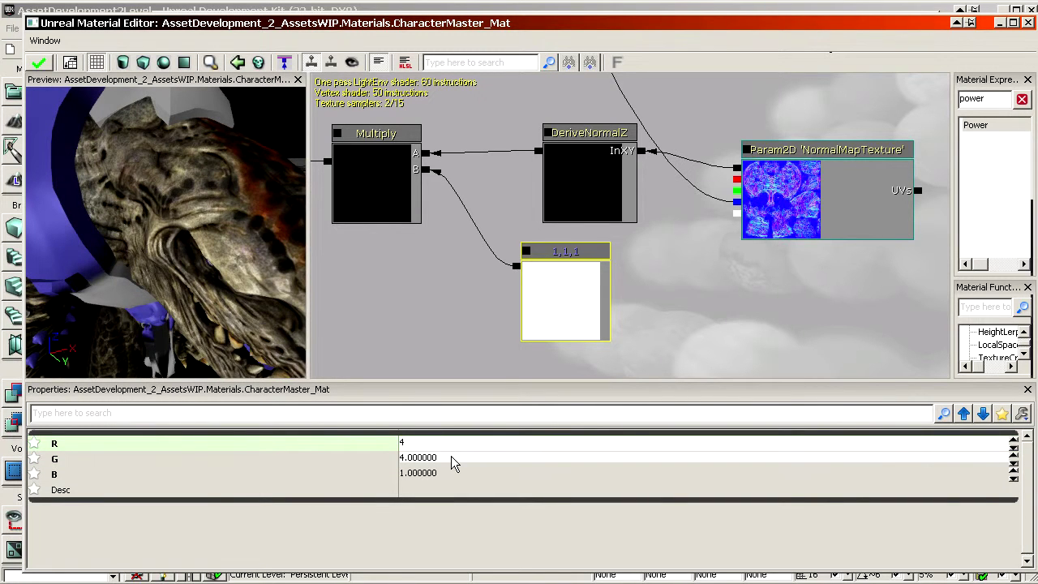
pyautogui.write('4')
pyautogui.press('Return')
pyautogui.moveTo(197, 260); pyautogui.dragTo(181, 246)
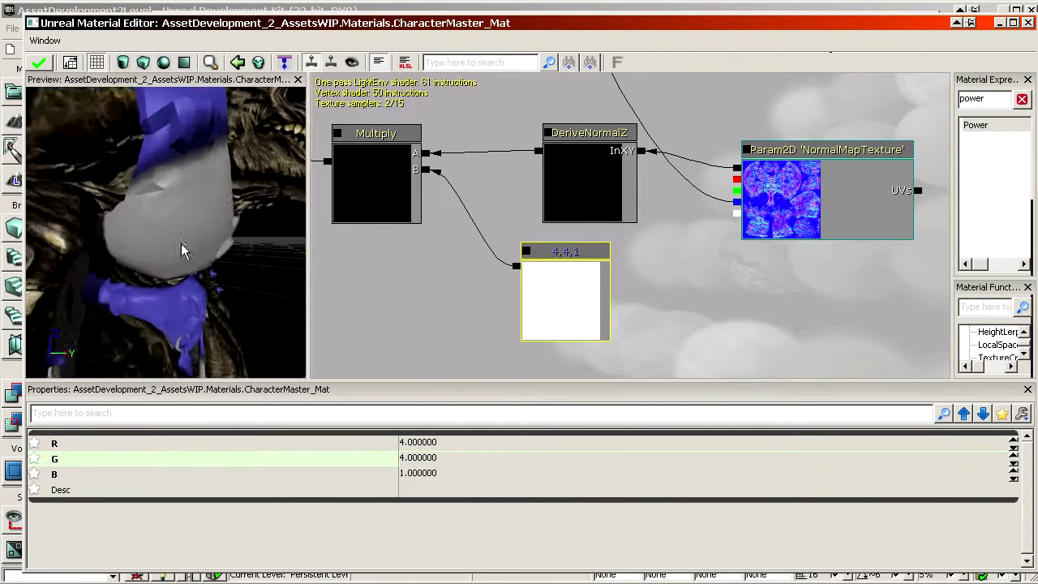
pyautogui.moveTo(181, 246); pyautogui.dragTo(181, 302, button='right')
pyautogui.moveTo(122, 268); pyautogui.dragTo(271, 325)
pyautogui.click(270, 479)
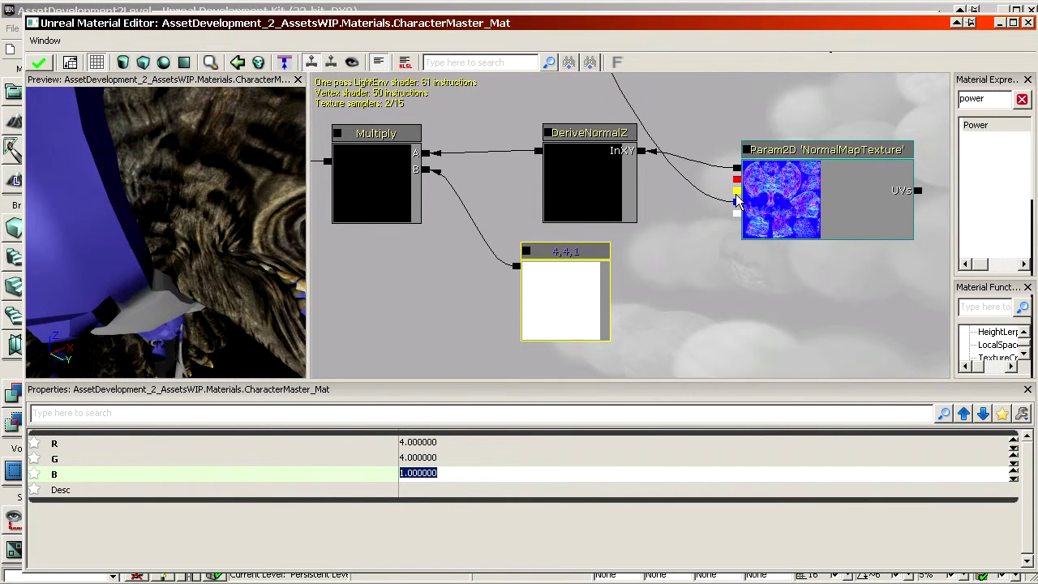
pyautogui.click(336, 492)
pyautogui.click(307, 474)
pyautogui.scroll(-5, 679, 267)
pyautogui.moveTo(652, 347); pyautogui.dragTo(640, 306)
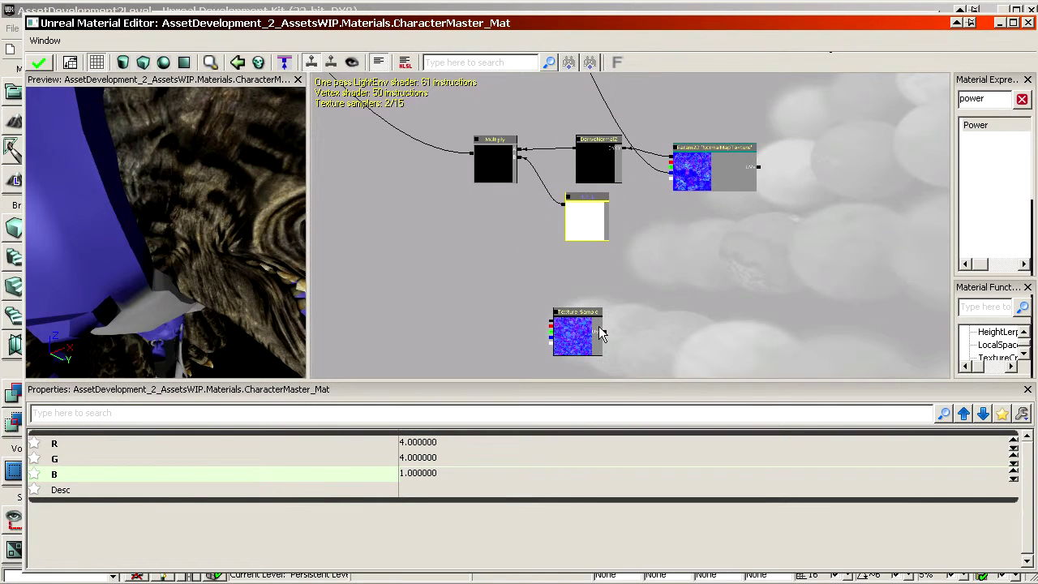
pyautogui.scroll(5, 621, 296)
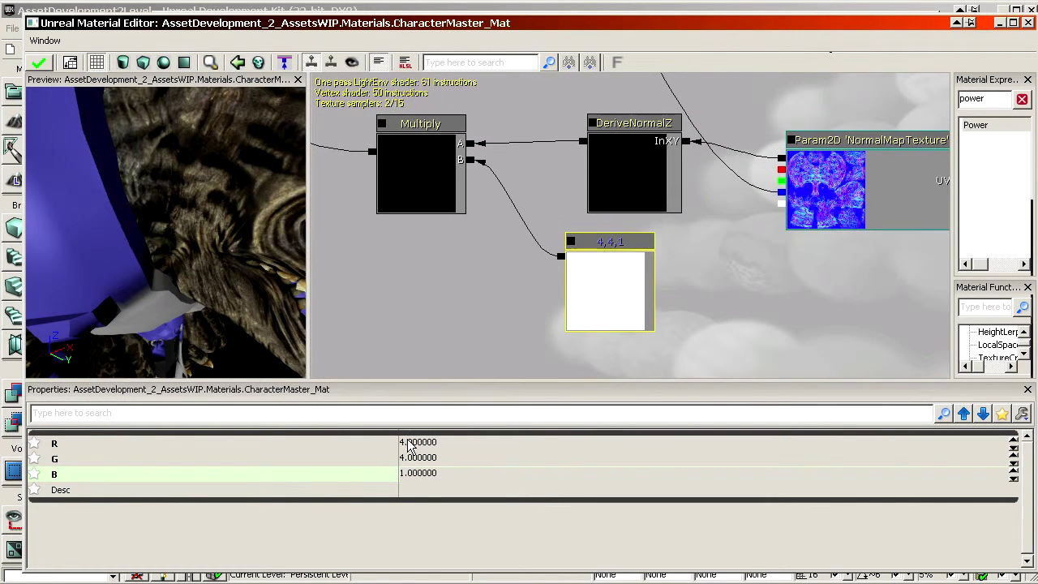
pyautogui.press('Up')
pyautogui.press('Up')
pyautogui.press('Down')
pyautogui.press('Up')
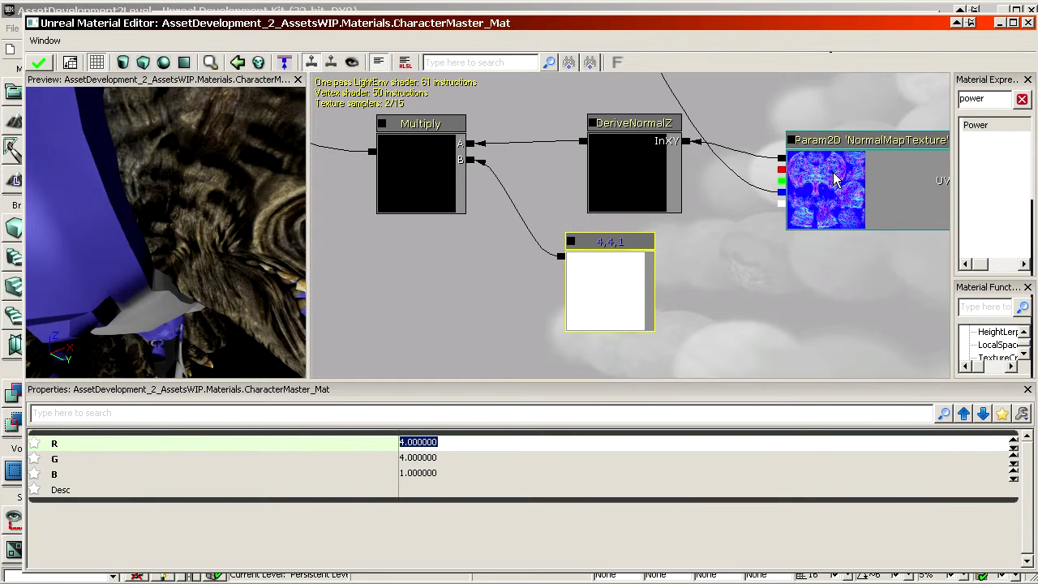
pyautogui.click(394, 474)
pyautogui.click(335, 455)
pyautogui.click(304, 443)
pyautogui.click(300, 459)
pyautogui.click(343, 470)
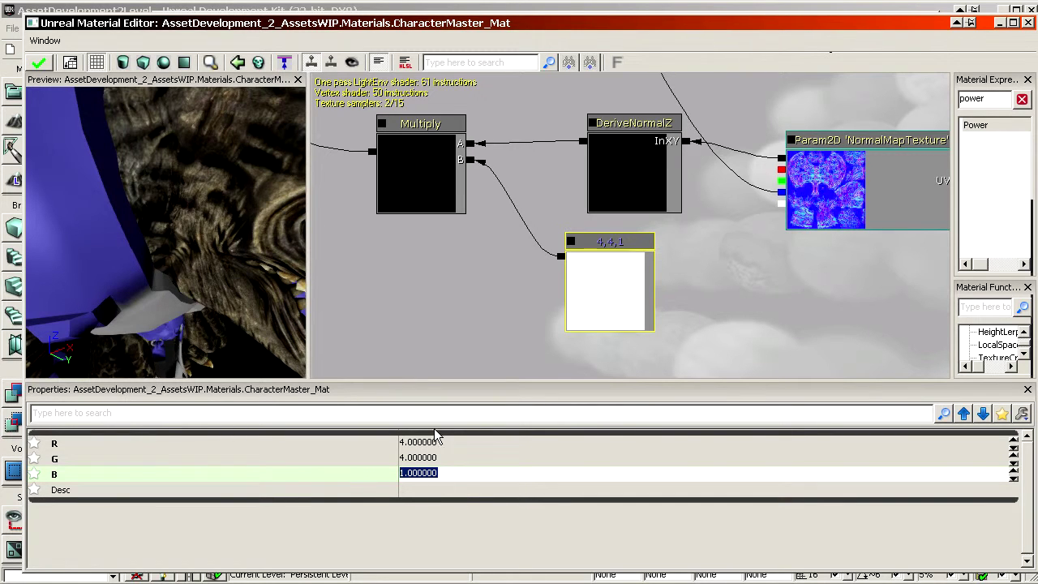
# Step: Reset the constant's R and G values to 1 and check the character's head in the preview
pyautogui.click(200, 462)
pyautogui.click(189, 446)
pyautogui.write('1')
pyautogui.click(299, 456)
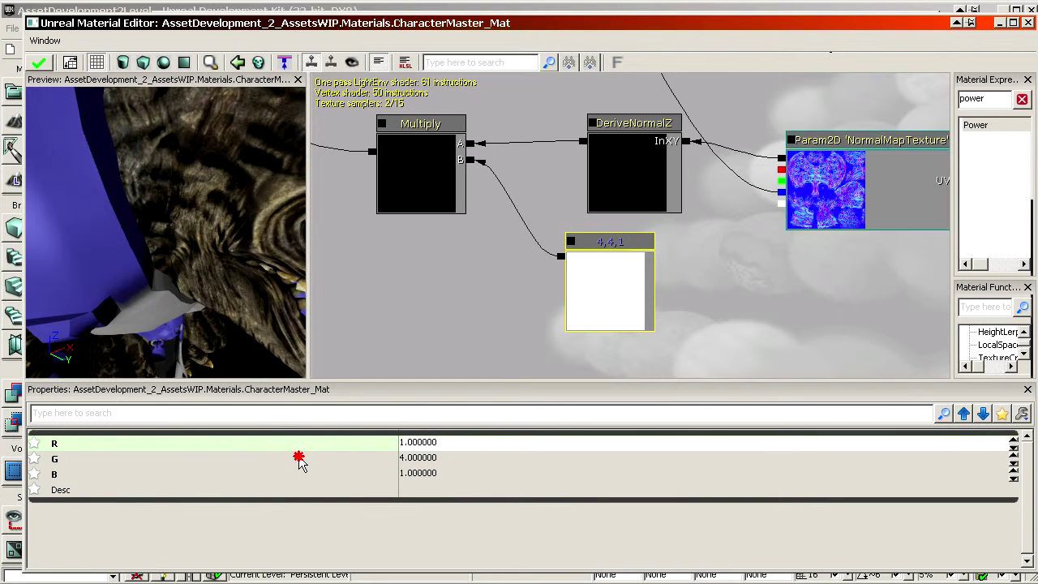
pyautogui.click(299, 457)
pyautogui.write('1')
pyautogui.press('Return')
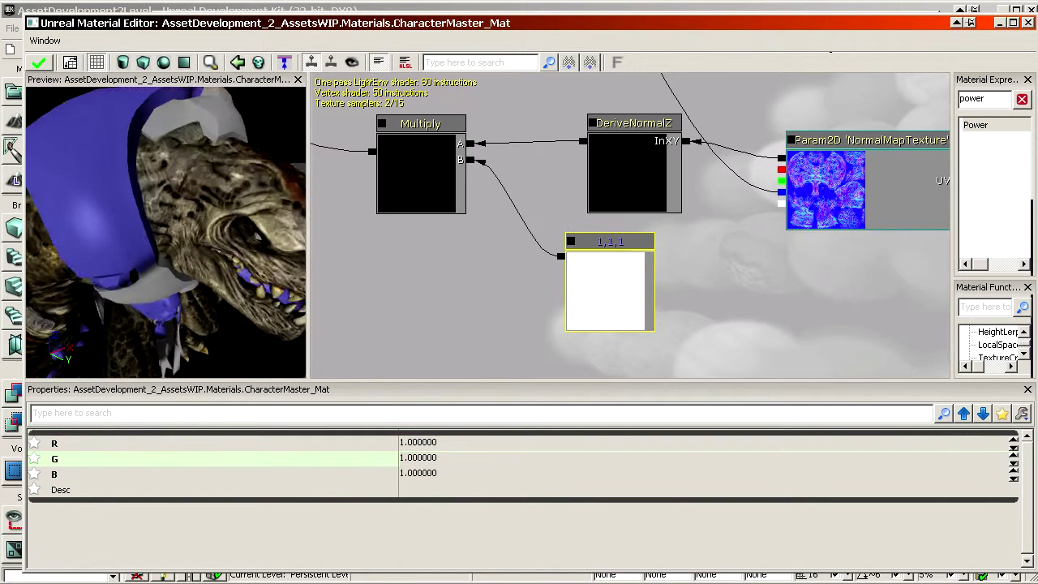
pyautogui.moveTo(198, 241)
pyautogui.mouseDown()
pyautogui.moveTo(212, 235)
pyautogui.moveTo(198, 241)
pyautogui.mouseUp()
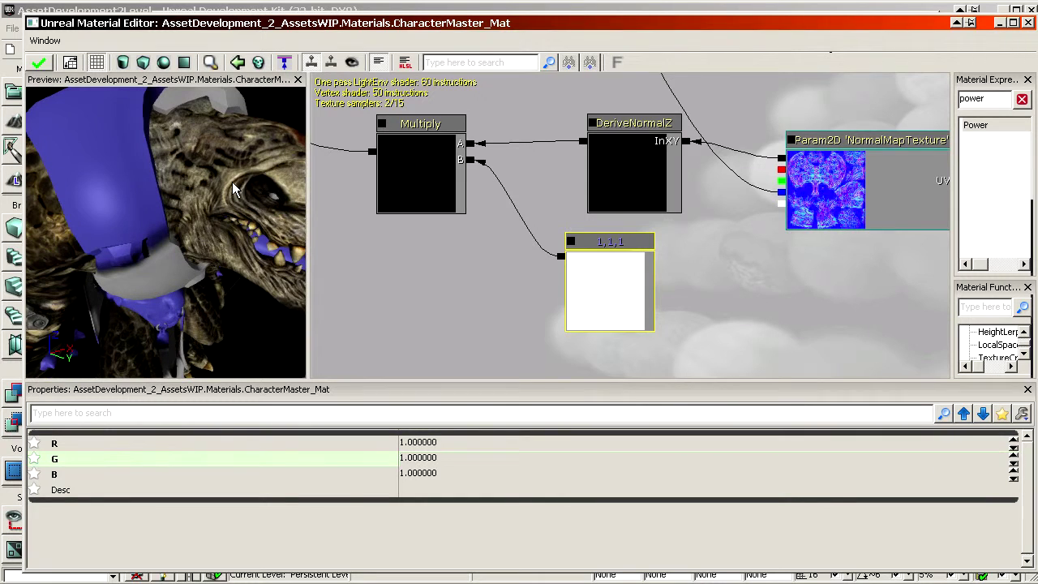
# Step: Convert the three-component constant to a parameter named NormalMapIntensity
pyautogui.rightClick(605, 289)
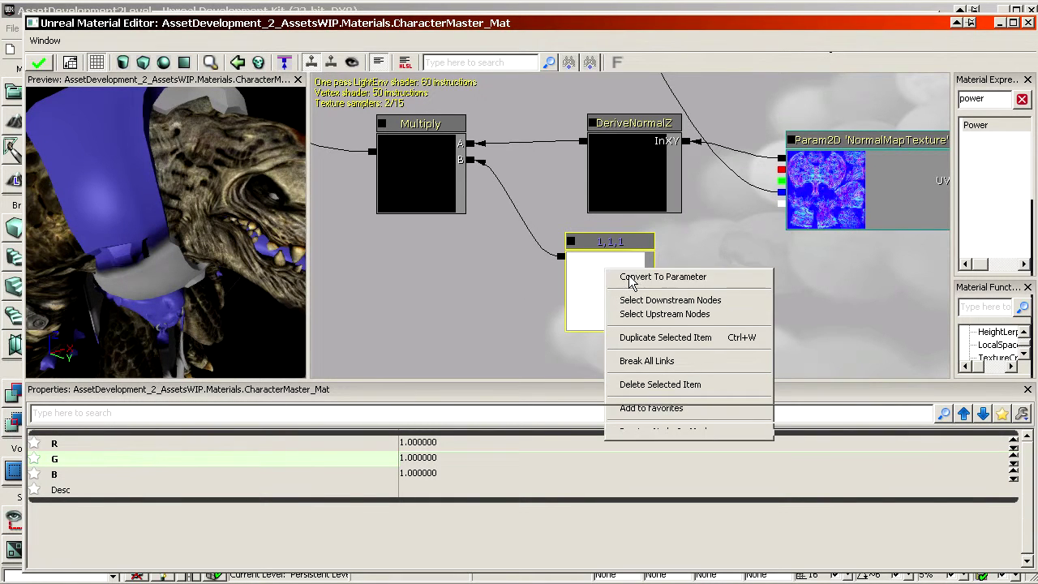
pyautogui.click(618, 280)
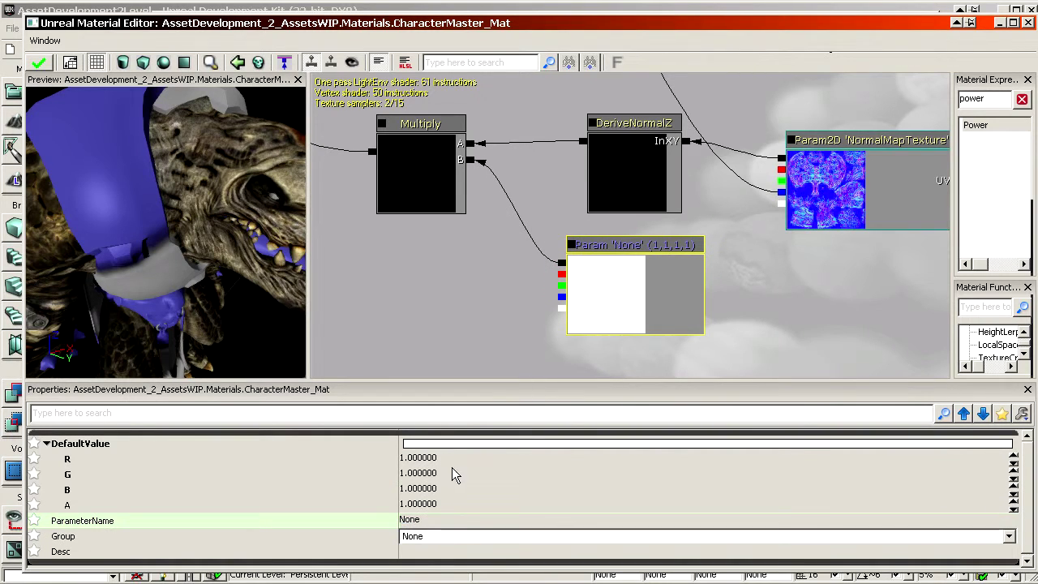
pyautogui.click(445, 520)
pyautogui.write('Nor')
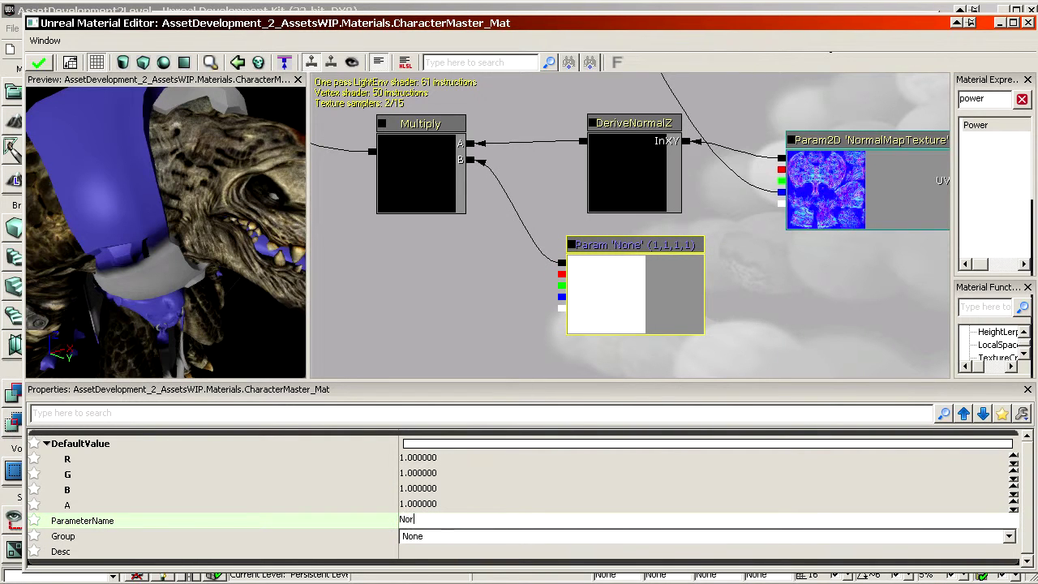
pyautogui.write('malMapIntensity')
pyautogui.press('Return')
# Step: Assign the NormalMapIntensity parameter to a group named NormalMap
pyautogui.click(448, 537)
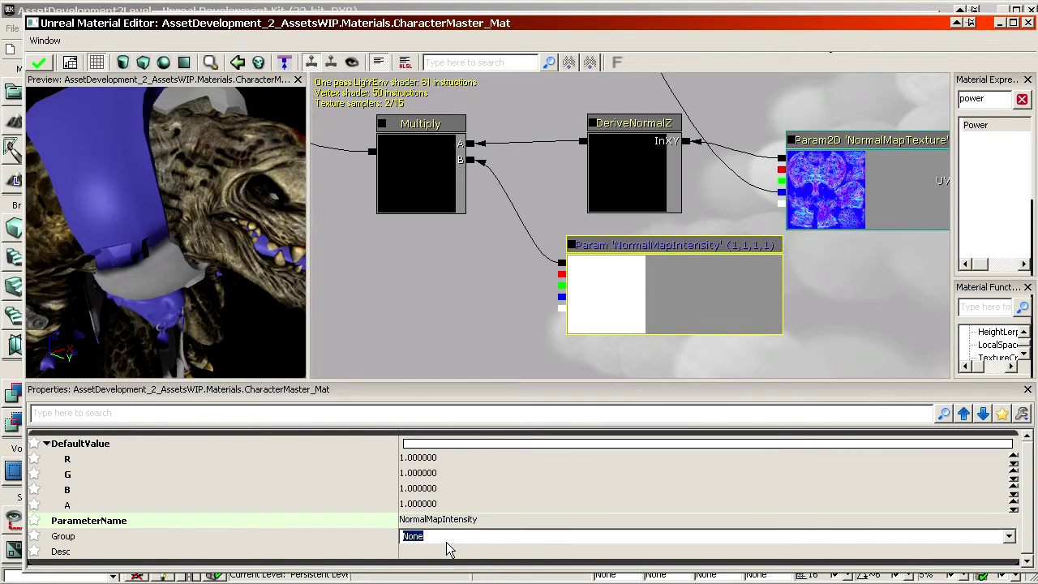
pyautogui.write('No')
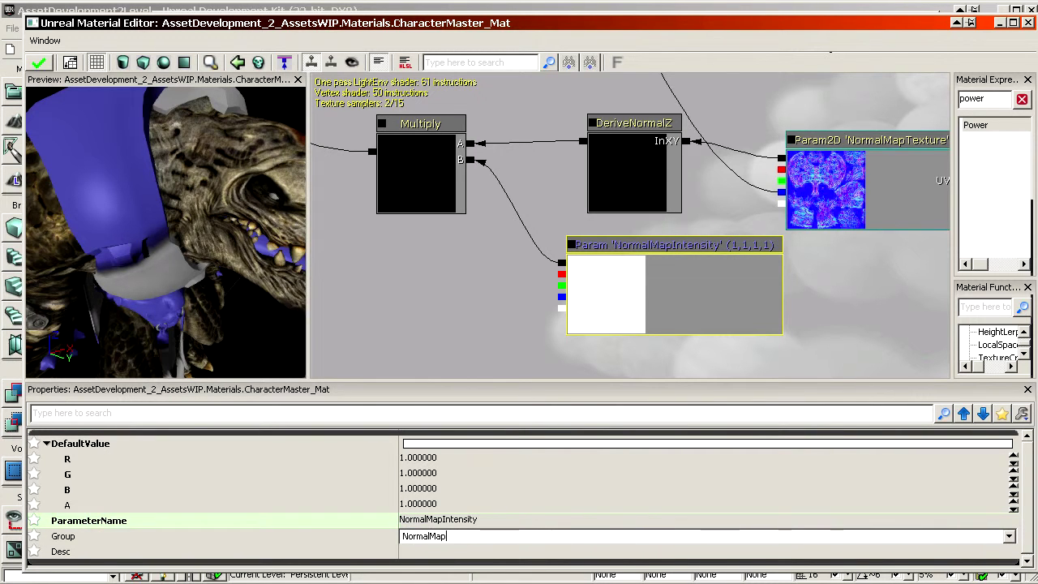
pyautogui.press('Return')
pyautogui.click(499, 300)
pyautogui.scroll(-3, 499, 301)
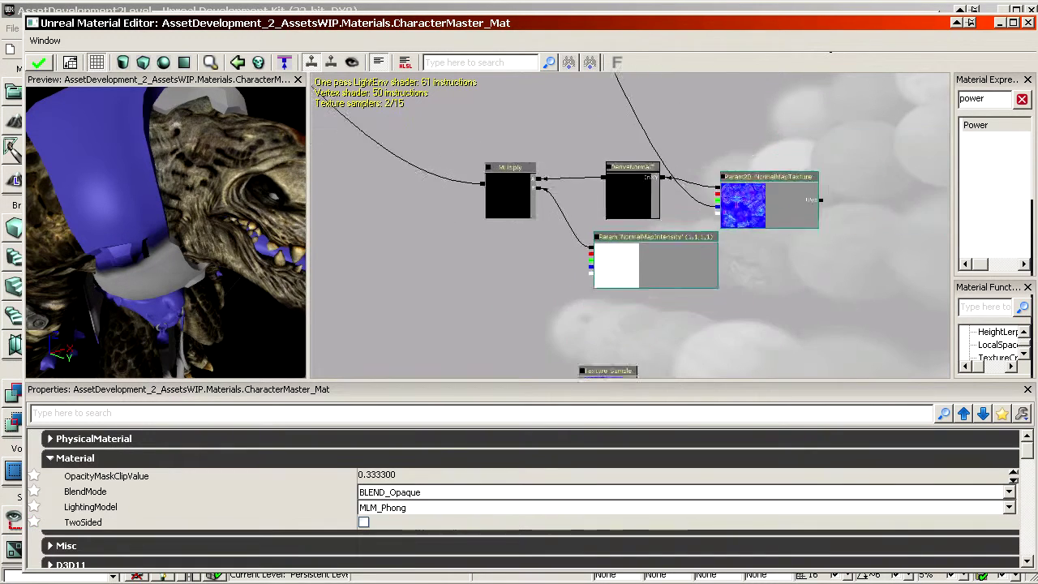
pyautogui.scroll(2, 568, 260)
pyautogui.click(636, 248)
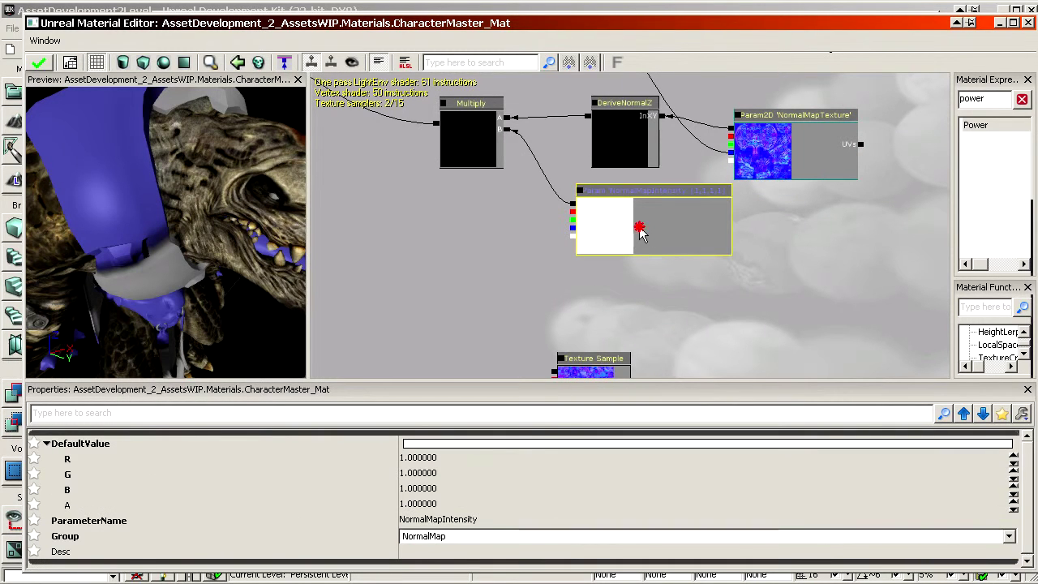
# Step: Add a TextureCoordinate node beside the stone detail Texture Sample and connect it to the sample's UVs input
pyautogui.moveTo(435, 282); pyautogui.dragTo(444, 188)
pyautogui.scroll(3, 558, 323)
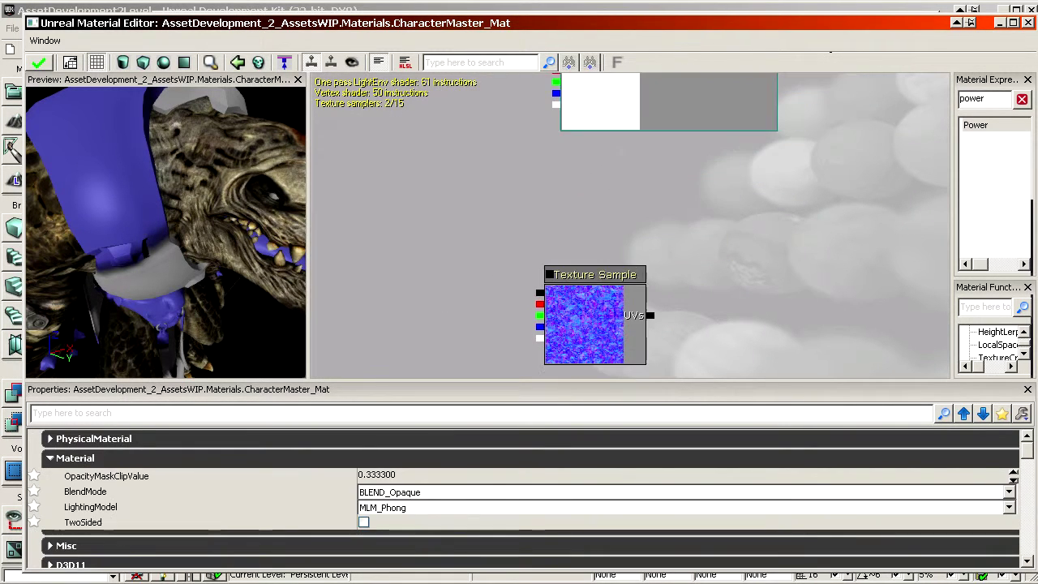
pyautogui.click(575, 327)
pyautogui.keyDown('ctrl'); pyautogui.moveTo(575, 327); pyautogui.dragTo(563, 299); pyautogui.keyUp('ctrl')
pyautogui.moveTo(706, 278); pyautogui.dragTo(644, 235)
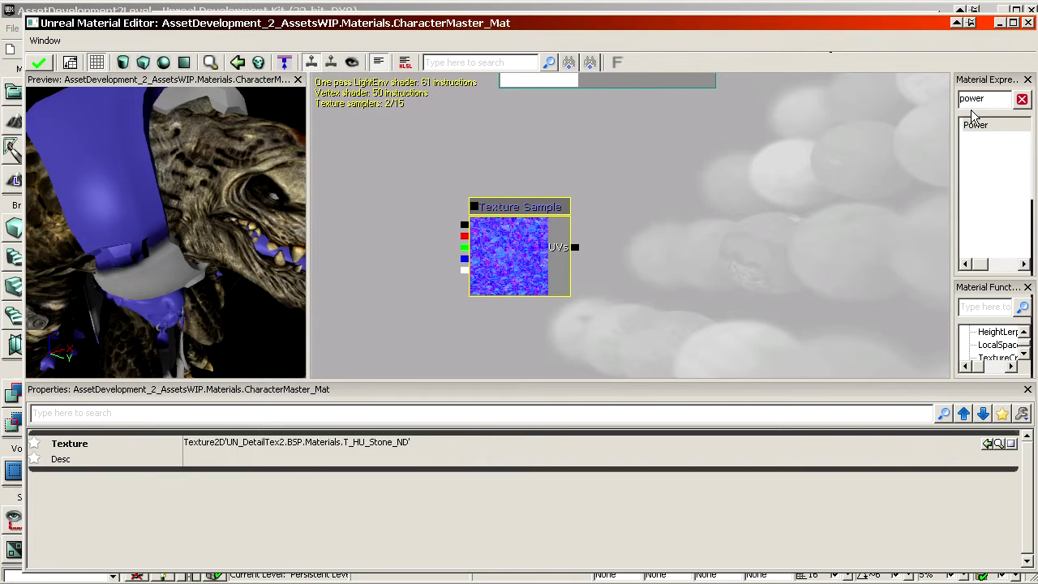
pyautogui.write('tex')
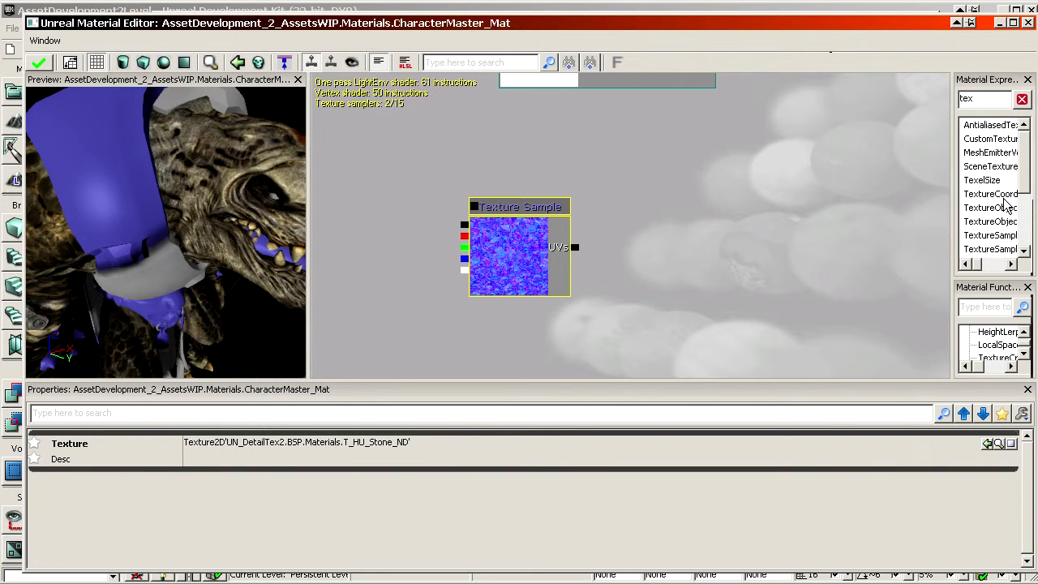
pyautogui.moveTo(994, 193); pyautogui.dragTo(631, 213)
pyautogui.moveTo(575, 247); pyautogui.dragTo(681, 250)
pyautogui.click(665, 258)
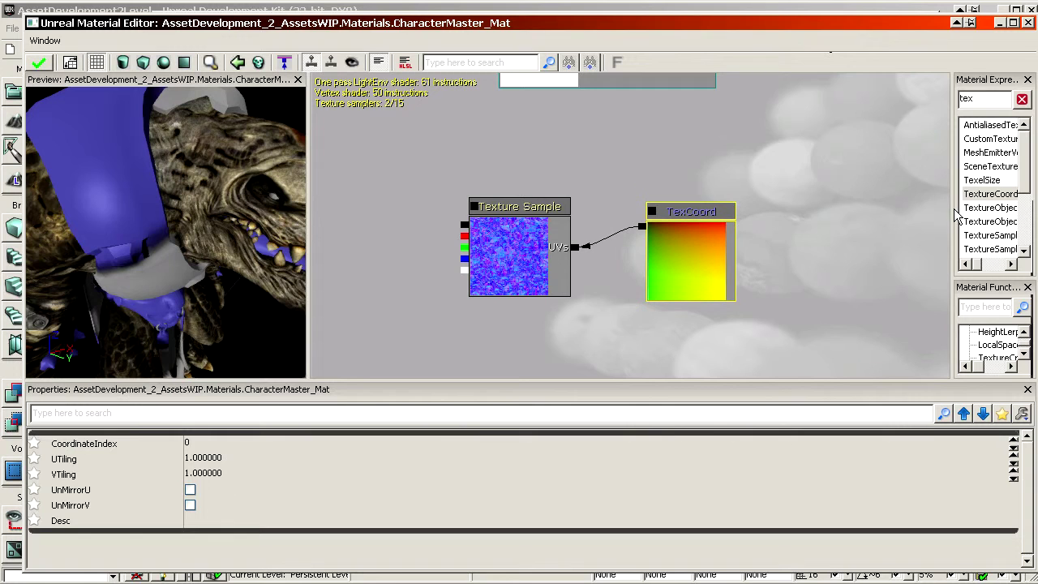
pyautogui.moveTo(951, 208); pyautogui.dragTo(928, 210)
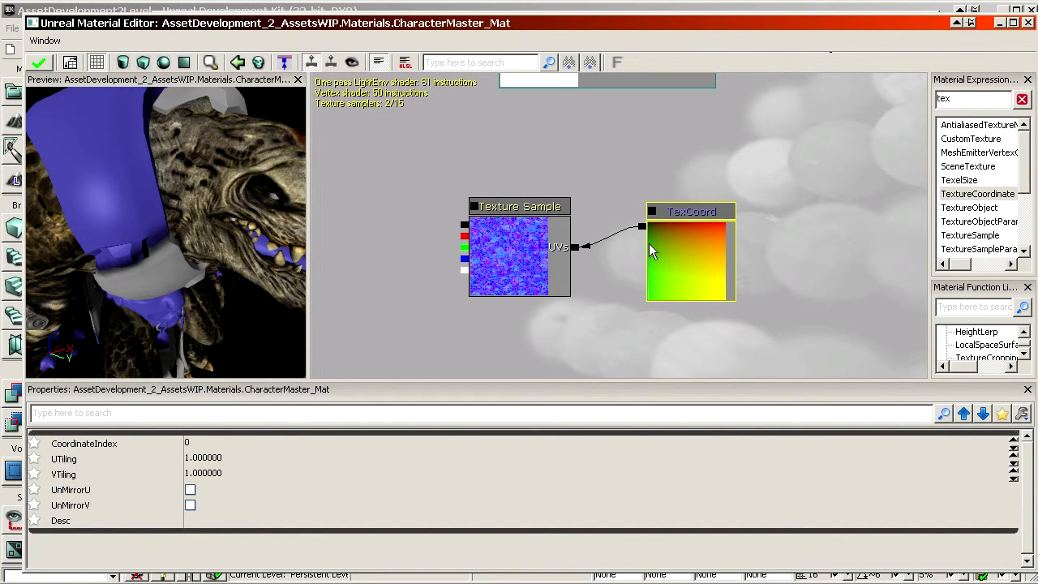
# Step: Set the TexCoord node's UTiling and VTiling to 20 and move the node farther from the detail Texture Sample
pyautogui.click(244, 473)
pyautogui.click(229, 459)
pyautogui.write('20')
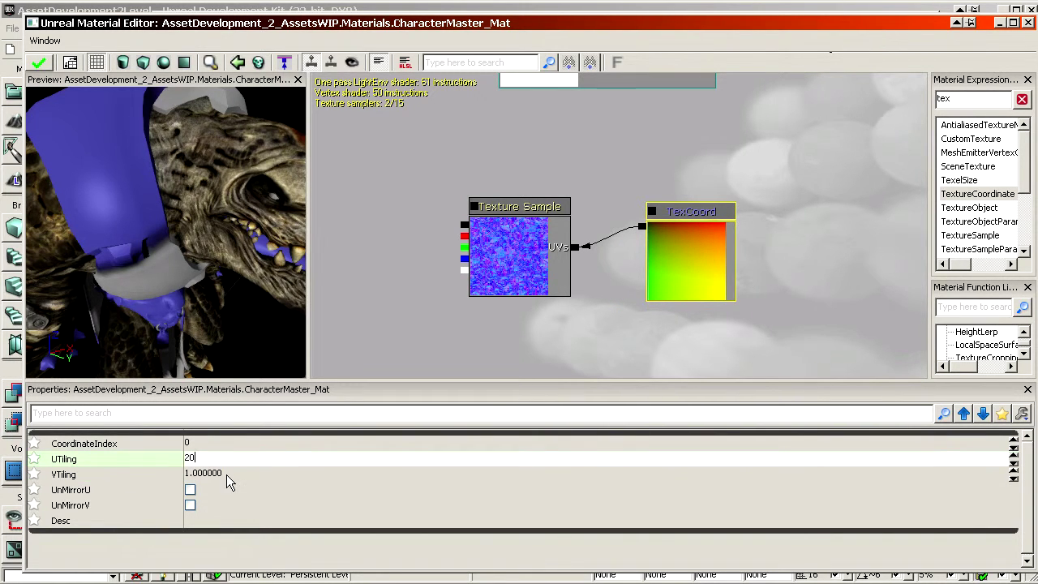
pyautogui.click(227, 473)
pyautogui.write('20')
pyautogui.press('Return')
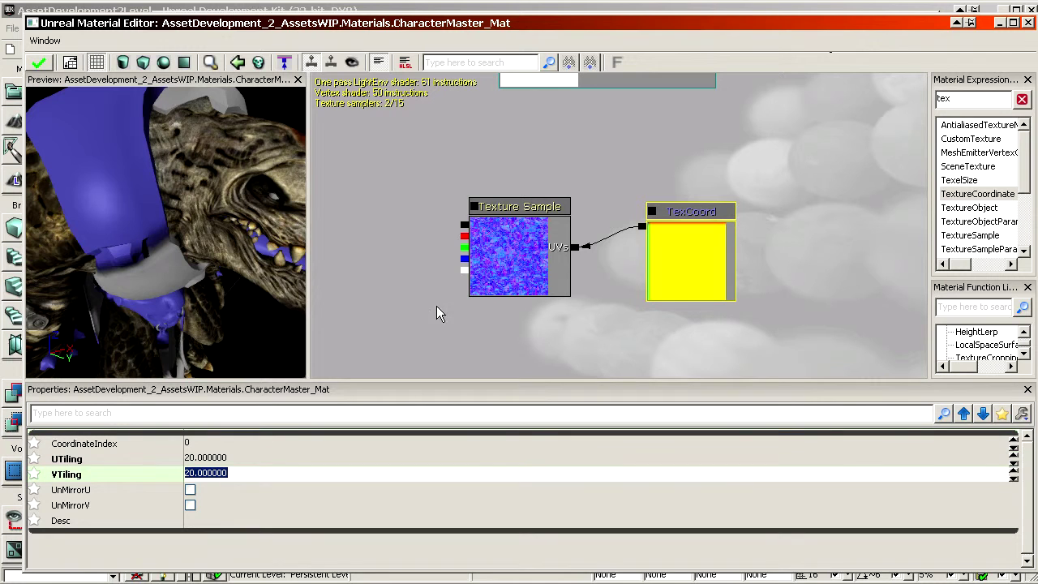
pyautogui.moveTo(631, 174); pyautogui.dragTo(709, 209)
pyautogui.scroll(-2, 716, 205)
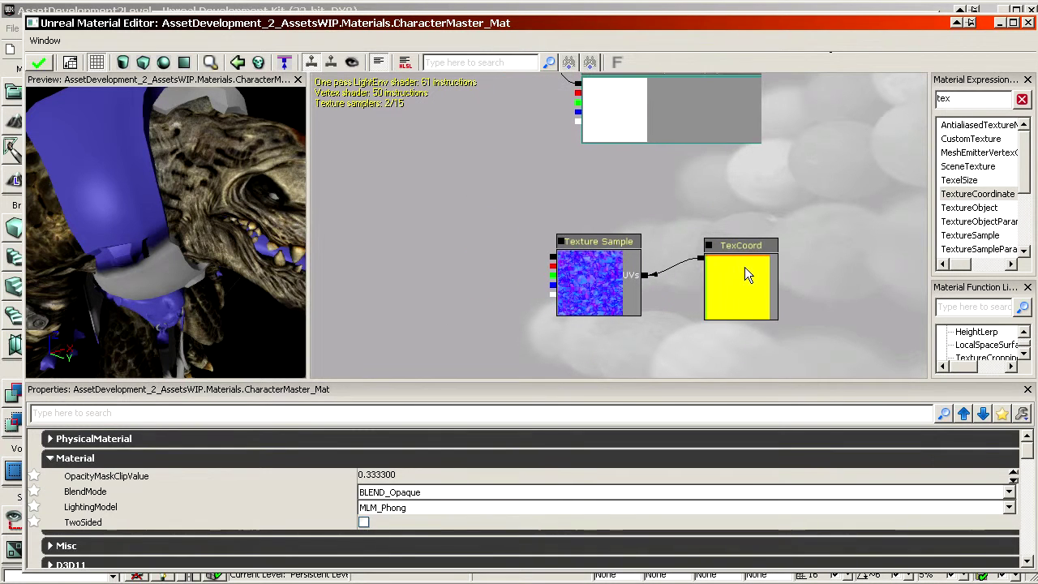
pyautogui.keyDown('ctrl'); pyautogui.moveTo(745, 273); pyautogui.dragTo(769, 273); pyautogui.keyUp('ctrl')
pyautogui.moveTo(600, 197); pyautogui.dragTo(616, 211)
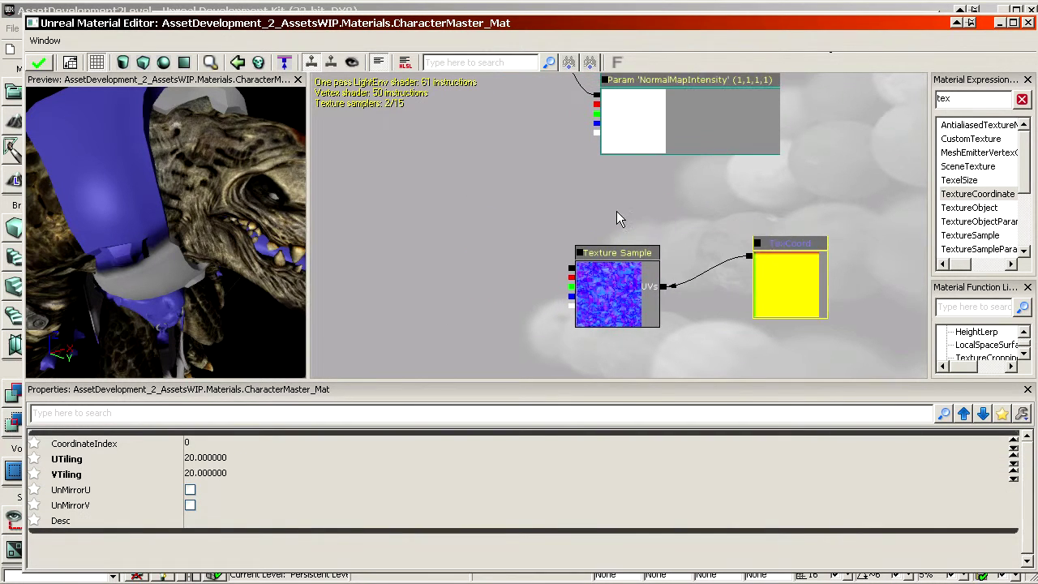
# Step: Add a Multiply node in the empty space on the output side of the detail Texture Sample
pyautogui.moveTo(545, 180); pyautogui.dragTo(581, 171)
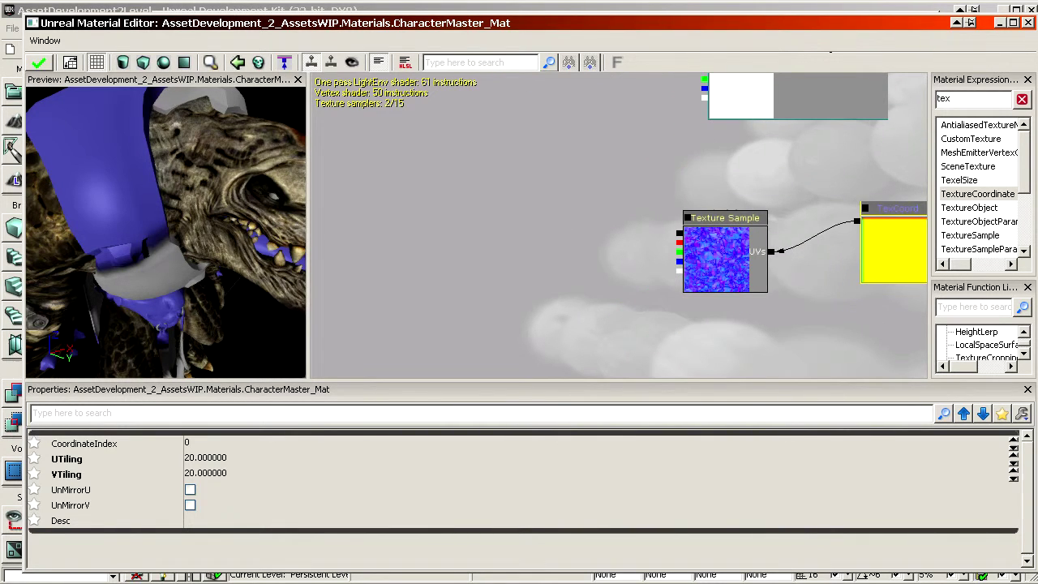
pyautogui.press('m')
pyautogui.click(505, 221)
pyautogui.scroll(2, 635, 291)
pyautogui.moveTo(636, 291); pyautogui.dragTo(524, 199)
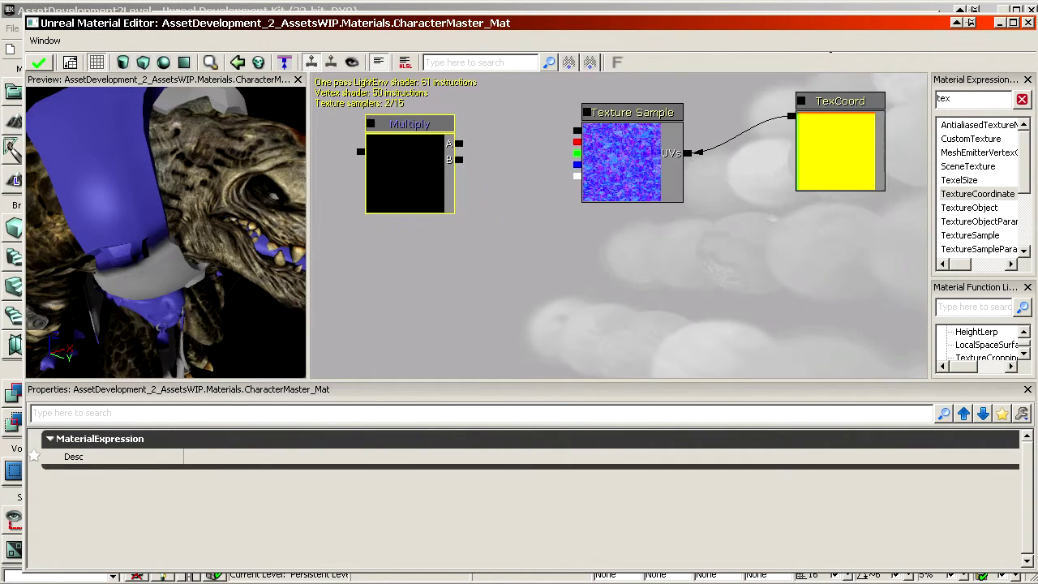
pyautogui.press('1')
pyautogui.click(561, 242)
pyautogui.moveTo(597, 260); pyautogui.dragTo(598, 350)
pyautogui.press('Delete')
# Step: Duplicate the NormalMapIntensity parameter and place the copy below the detail Texture Sample
pyautogui.scroll(-4, 608, 349)
pyautogui.moveTo(692, 133); pyautogui.dragTo(668, 149)
pyautogui.click(655, 171)
pyautogui.hotkey('ctrl', 'w')
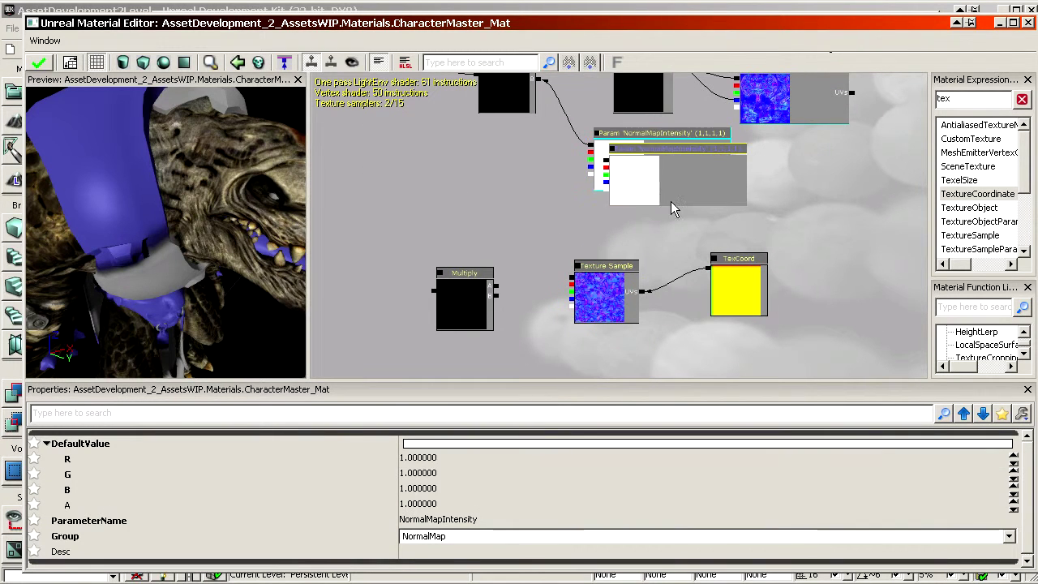
pyautogui.keyDown('ctrl'); pyautogui.moveTo(670, 201); pyautogui.dragTo(594, 250); pyautogui.keyUp('ctrl')
pyautogui.scroll(2, 568, 244)
pyautogui.moveTo(568, 244); pyautogui.dragTo(524, 202)
pyautogui.scroll(3, 606, 232)
pyautogui.moveTo(474, 255); pyautogui.dragTo(556, 238)
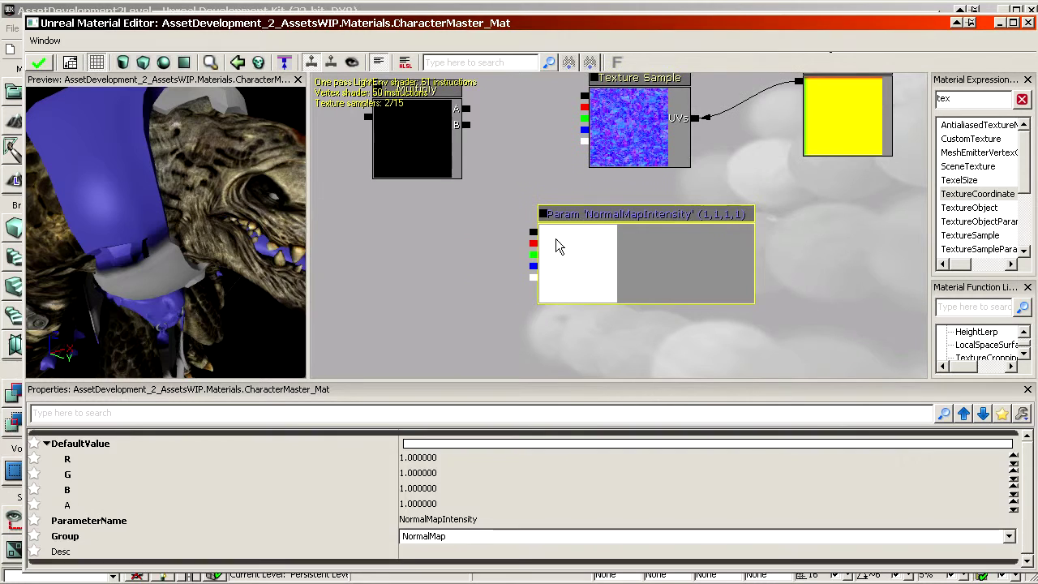
# Step: Rename the duplicated parameter as DetailNormalMapIntensity
pyautogui.click(579, 245)
pyautogui.click(424, 521)
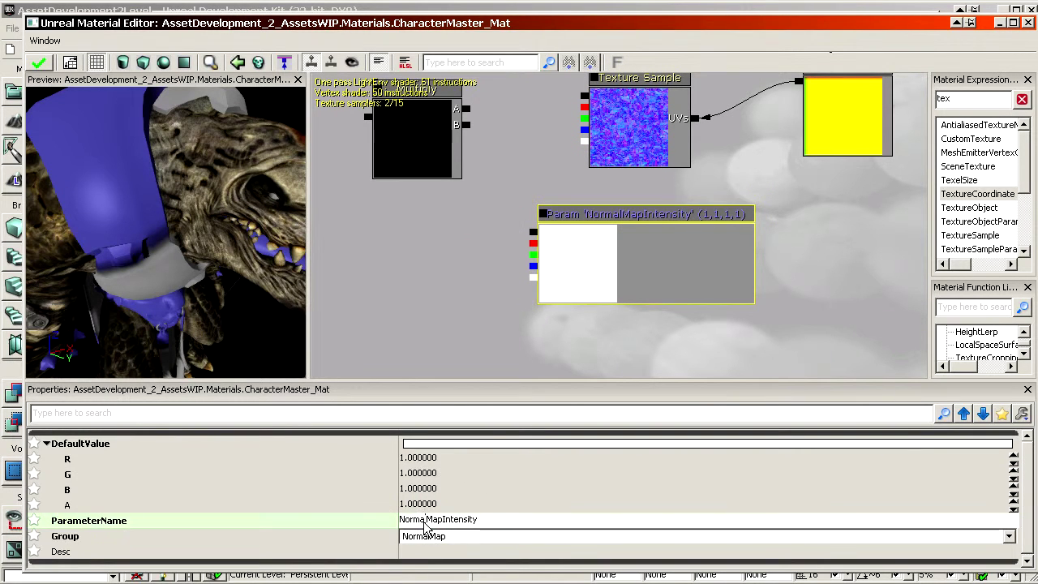
pyautogui.write('Detail')
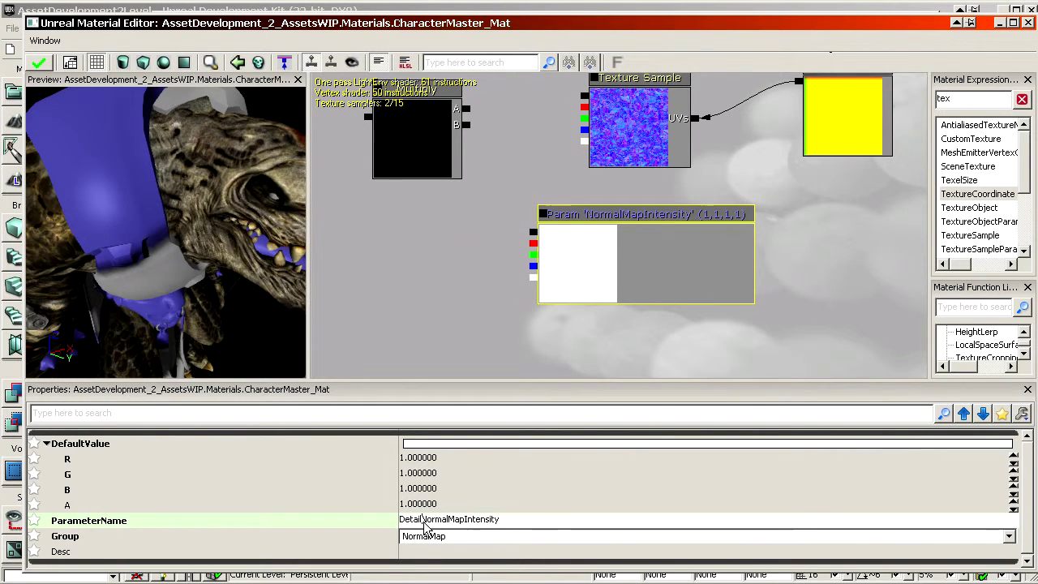
pyautogui.press('Return')
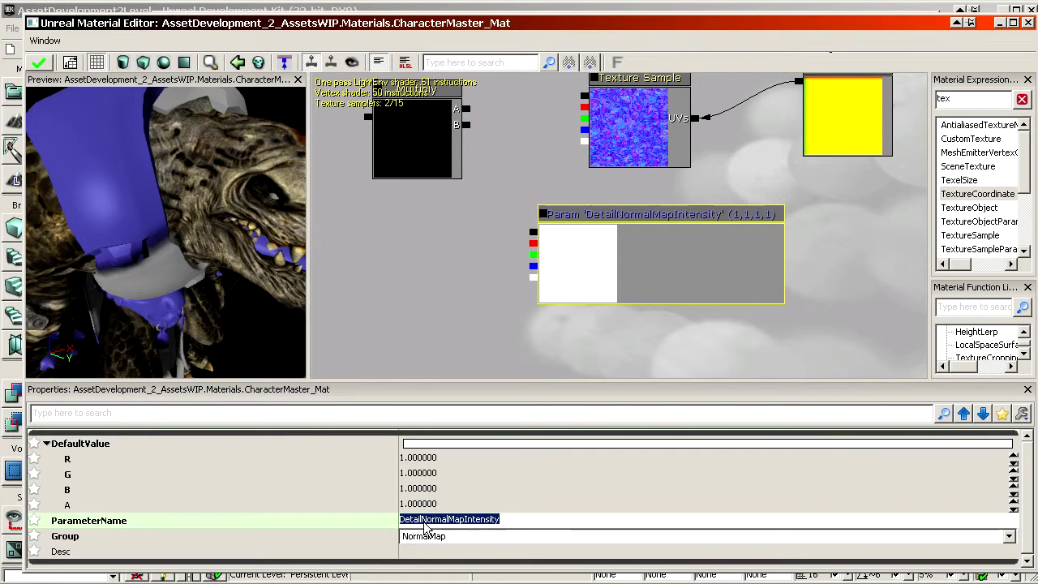
# Step: Connect the detail Texture Sample to the new Multiply's A input and the DetailNormalMapIntensity parameter to its B input
pyautogui.moveTo(532, 232); pyautogui.dragTo(579, 292)
pyautogui.keyDown('ctrl'); pyautogui.moveTo(476, 245); pyautogui.dragTo(395, 583); pyautogui.keyUp('ctrl')
pyautogui.moveTo(475, 245); pyautogui.dragTo(488, 114)
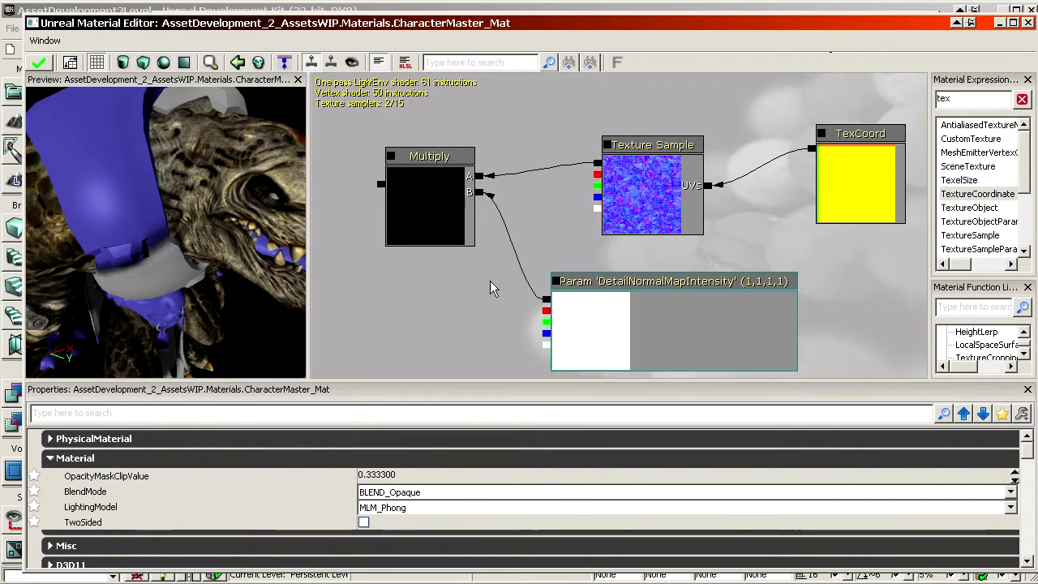
# Step: Add a ComponentMask node on the output side of the detail Multiply node
pyautogui.moveTo(489, 287); pyautogui.dragTo(657, 376)
pyautogui.doubleClick(946, 99)
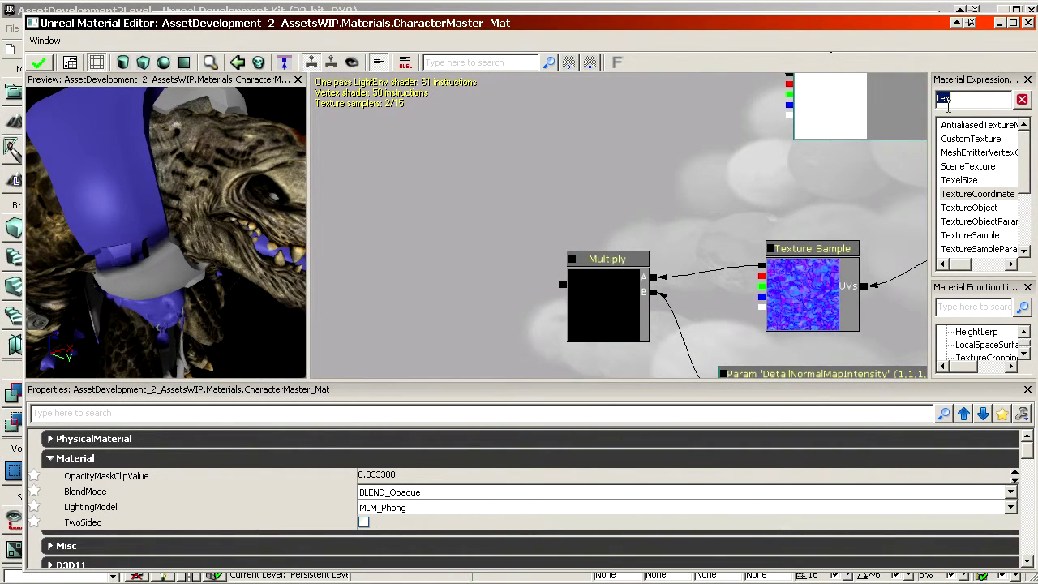
pyautogui.write('compo')
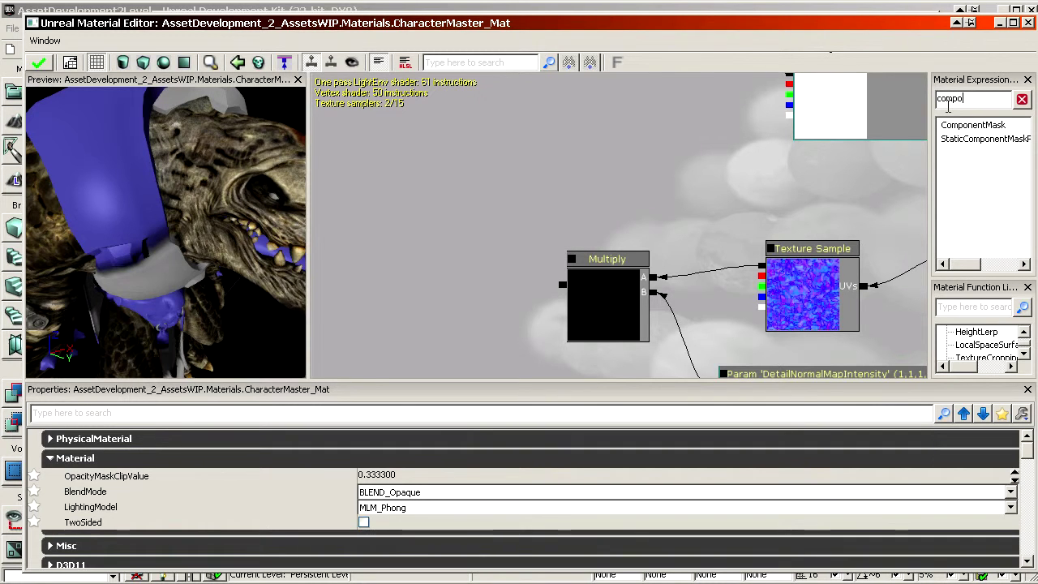
pyautogui.moveTo(977, 126); pyautogui.dragTo(420, 225)
pyautogui.moveTo(700, 266); pyautogui.dragTo(691, 282)
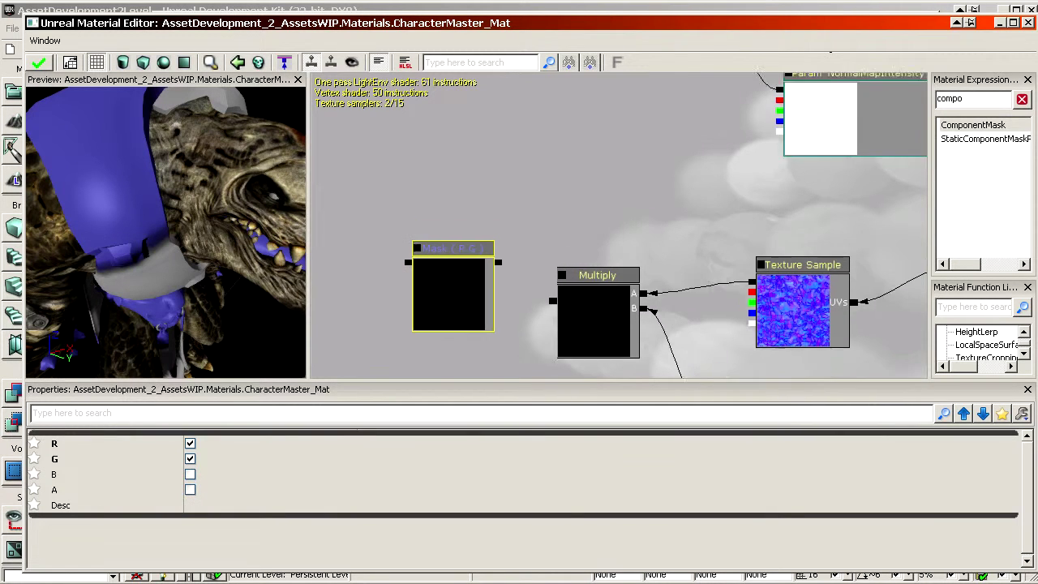
pyautogui.moveTo(736, 182); pyautogui.dragTo(712, 201)
# Step: Compare the texture settings and channels of the stone detail Texture Sample with those of the NormalMapTexture parameter
pyautogui.click(755, 306)
pyautogui.scroll(-3, 702, 292)
pyautogui.moveTo(702, 292); pyautogui.dragTo(671, 373)
pyautogui.scroll(2, 671, 373)
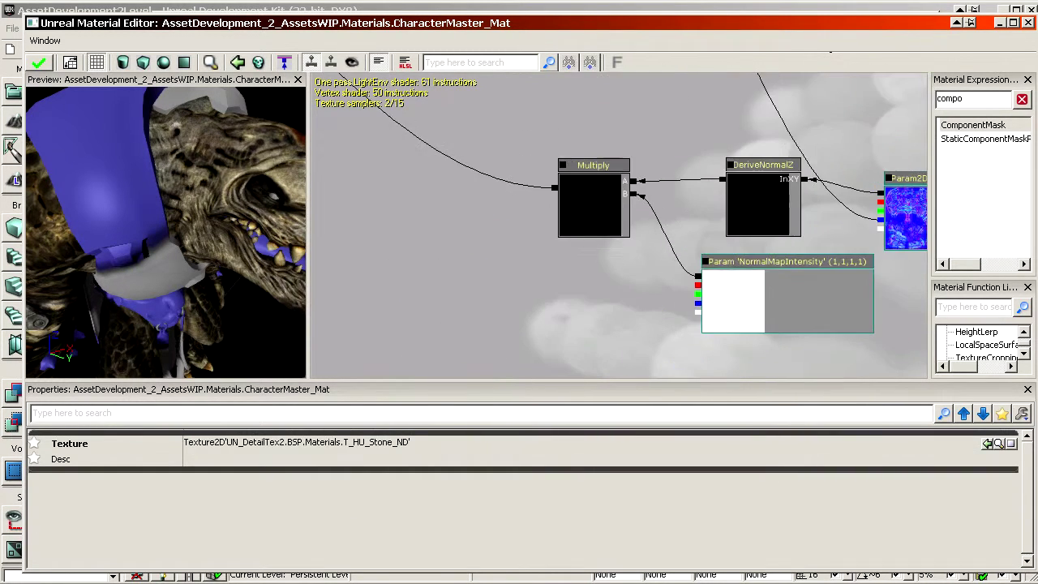
pyautogui.moveTo(821, 223); pyautogui.dragTo(686, 201)
pyautogui.click(783, 185)
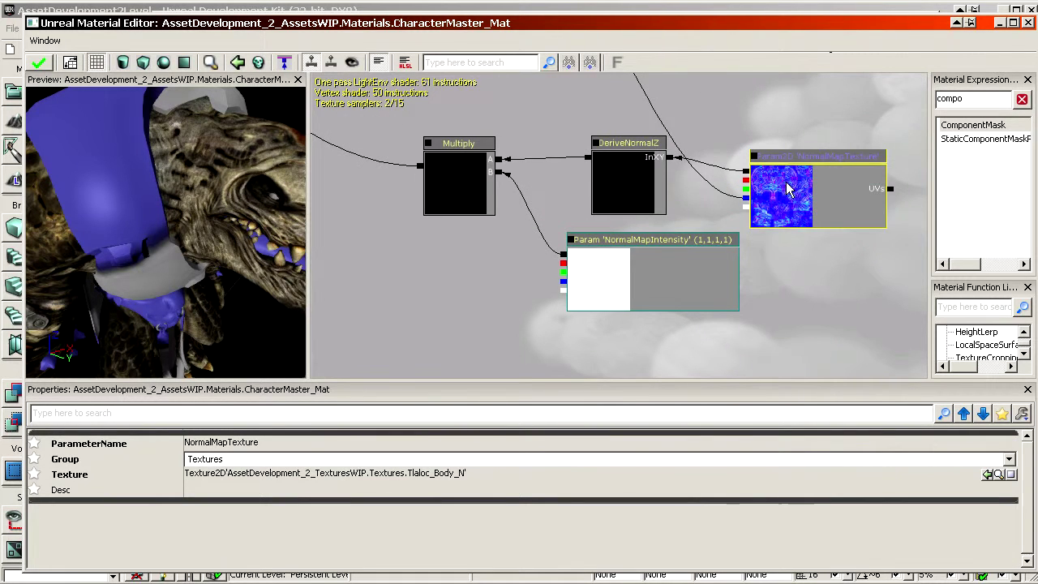
pyautogui.moveTo(781, 235); pyautogui.dragTo(827, 144)
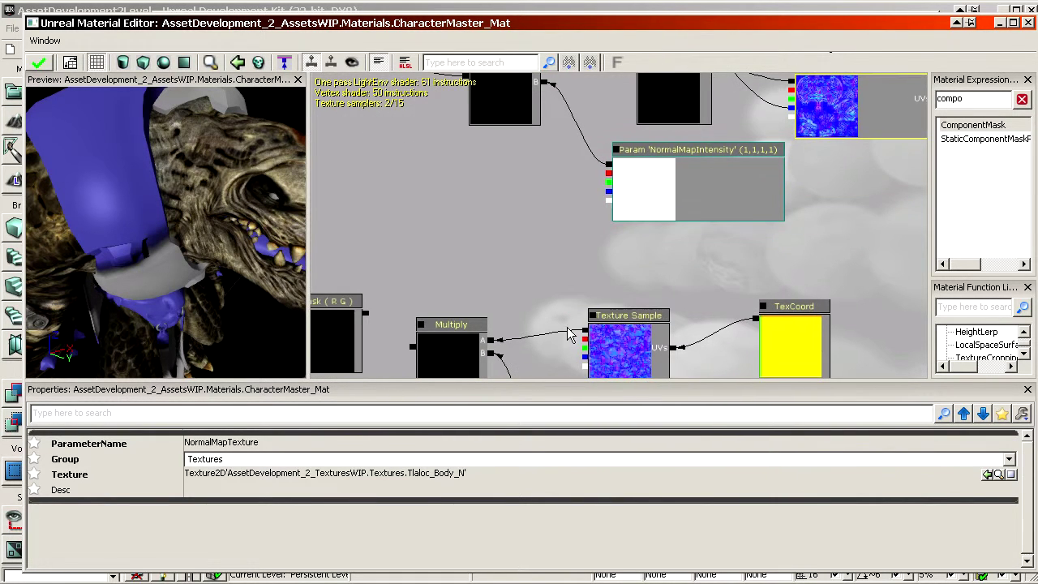
pyautogui.click(614, 351)
pyautogui.moveTo(794, 189); pyautogui.dragTo(773, 202)
pyautogui.click(807, 142)
pyautogui.moveTo(622, 366); pyautogui.dragTo(621, 355)
pyautogui.click(614, 357)
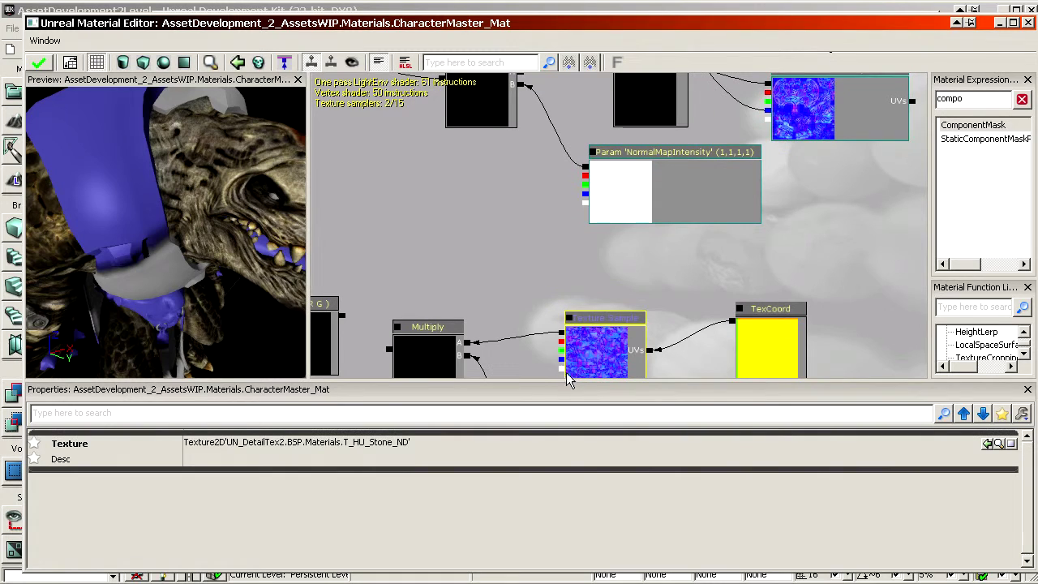
pyautogui.click(796, 119)
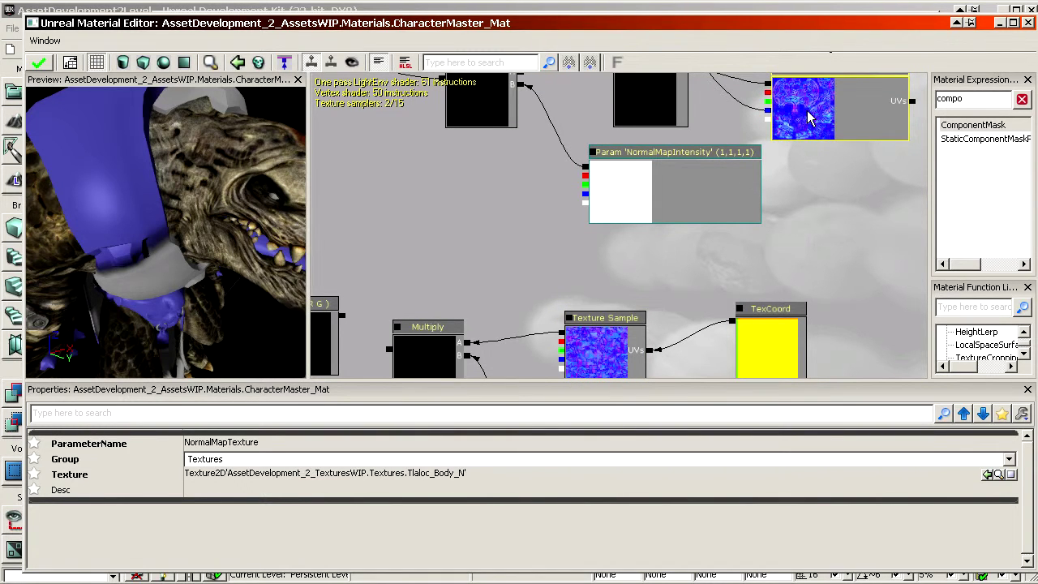
pyautogui.moveTo(788, 146); pyautogui.dragTo(804, 207)
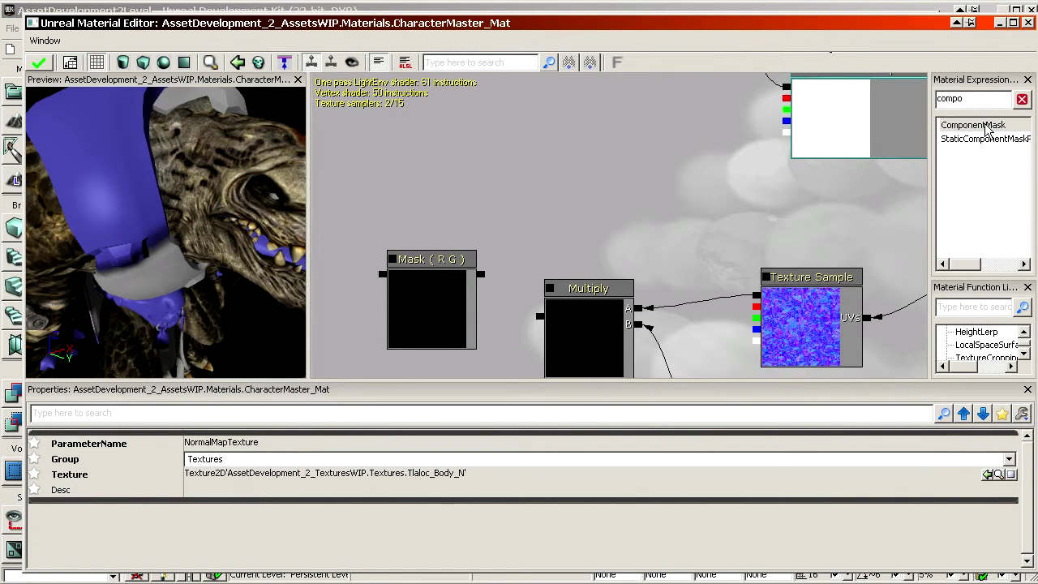
# Step: Connect the detail Multiply's output to the component mask and inspect the mask's channel settings
pyautogui.moveTo(540, 316); pyautogui.dragTo(479, 274)
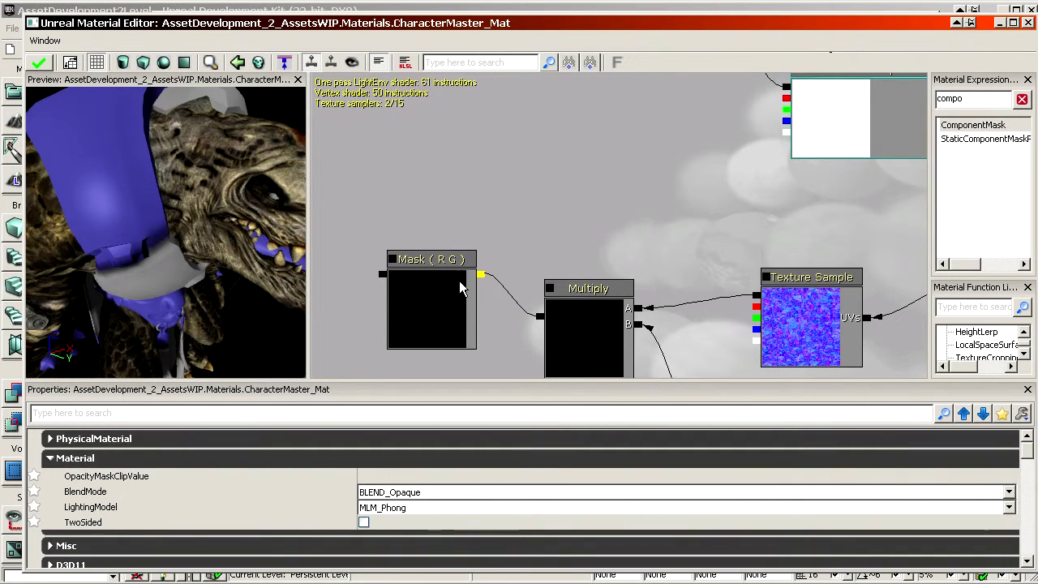
pyautogui.click(473, 269)
pyautogui.click(127, 478)
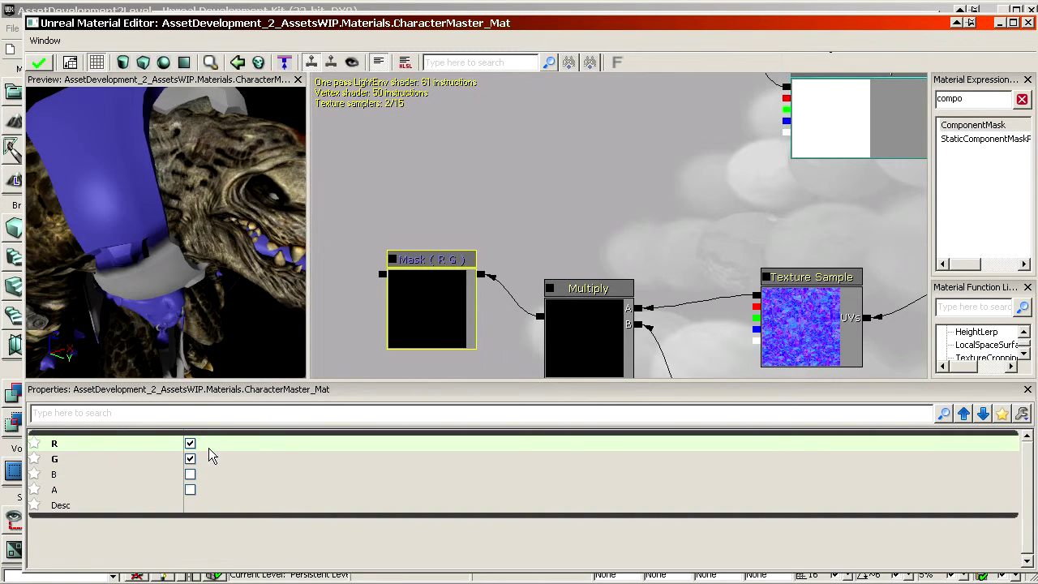
# Step: Examine the detail sample's blue channel and compare the R G mask with the NormalMapTexture parameter
pyautogui.moveTo(381, 275); pyautogui.dragTo(370, 252)
pyautogui.moveTo(475, 290); pyautogui.dragTo(557, 202)
pyautogui.click(852, 219)
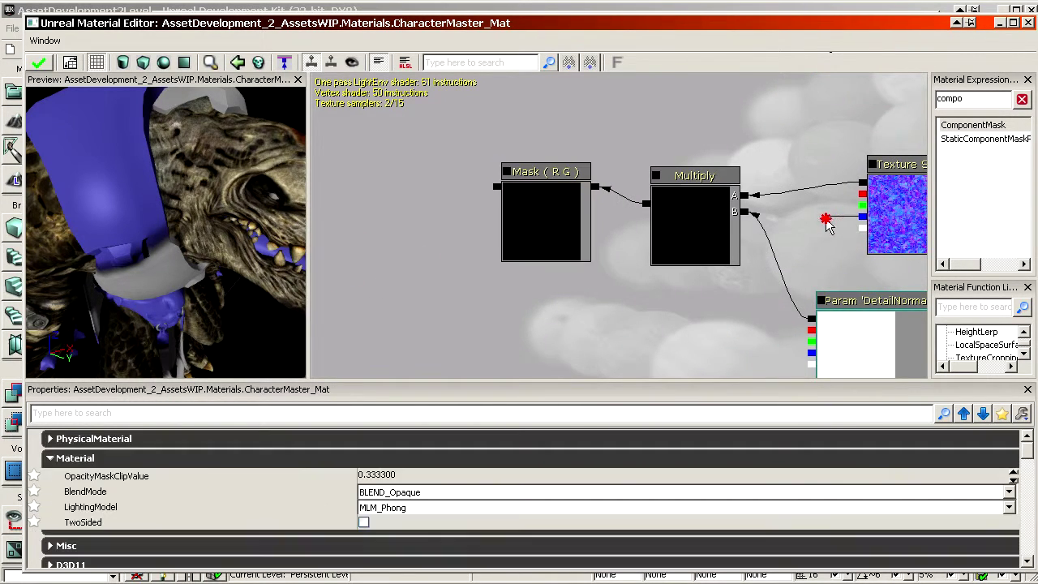
pyautogui.moveTo(411, 163); pyautogui.dragTo(448, 159)
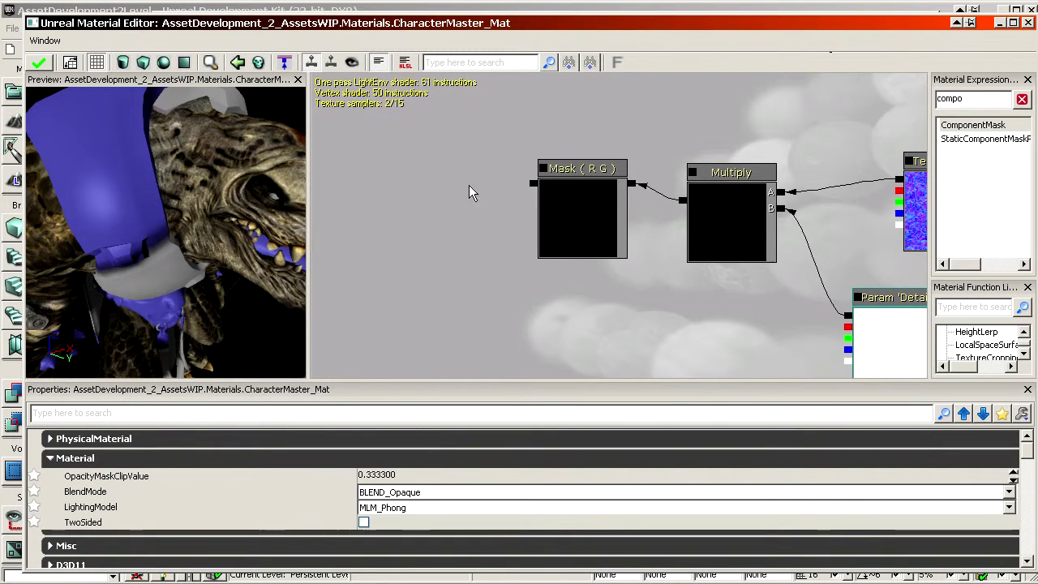
pyautogui.moveTo(468, 193); pyautogui.dragTo(428, 215)
pyautogui.click(571, 329)
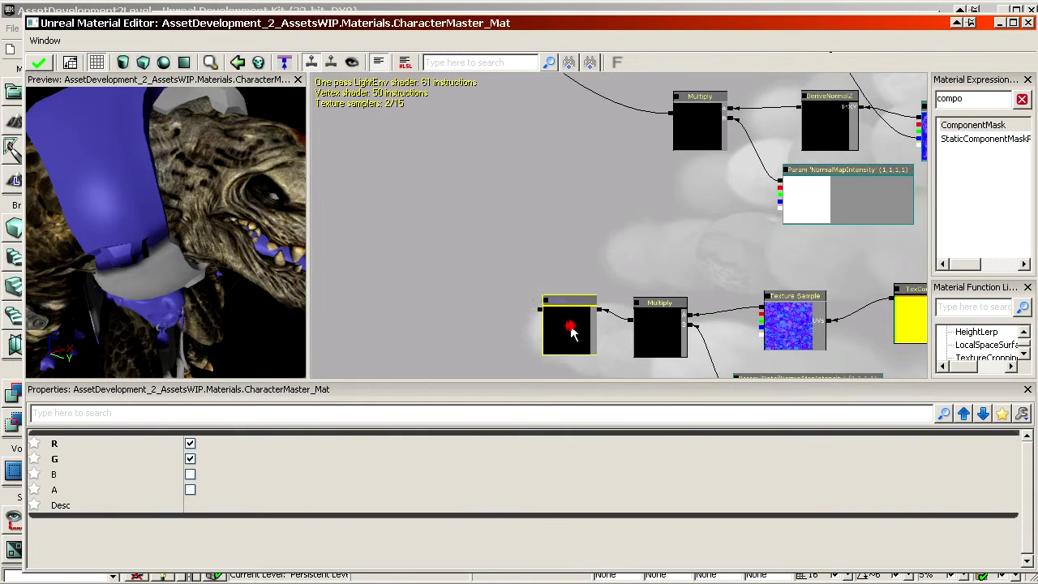
pyautogui.keyDown('ctrl'); pyautogui.moveTo(570, 328); pyautogui.dragTo(557, 312); pyautogui.keyUp('ctrl')
pyautogui.moveTo(926, 167); pyautogui.dragTo(719, 193)
pyautogui.click(757, 165)
pyautogui.moveTo(334, 339); pyautogui.dragTo(364, 330)
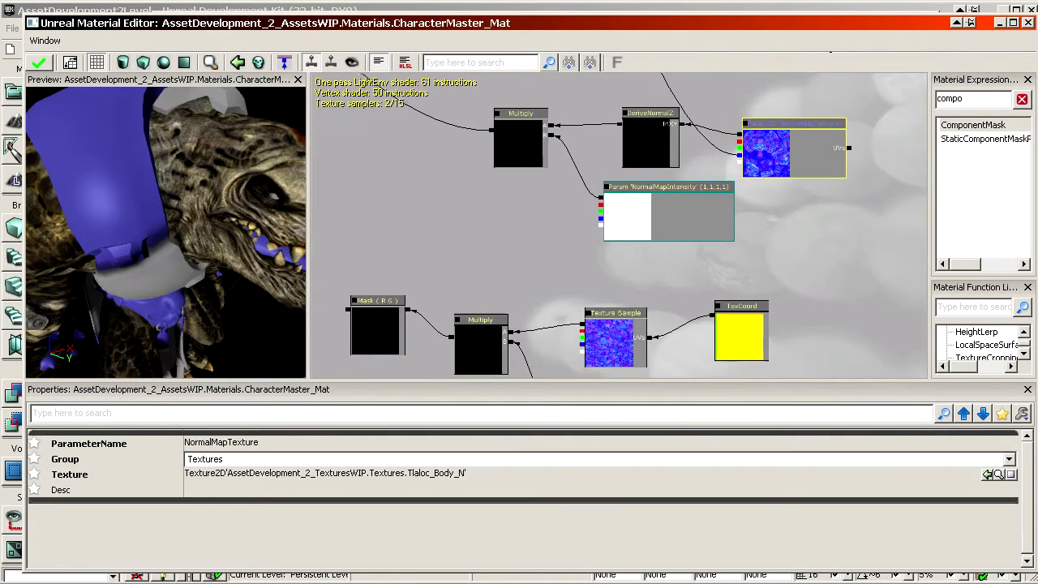
pyautogui.click(404, 323)
pyautogui.click(801, 147)
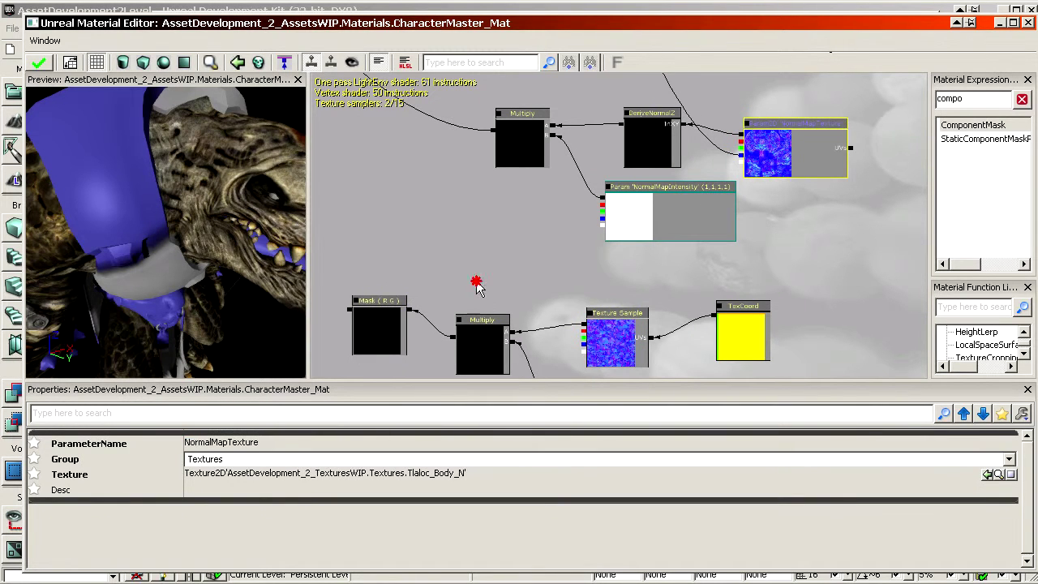
# Step: Move the R G mask node farther from the detail Multiply node
pyautogui.moveTo(476, 281); pyautogui.dragTo(552, 264)
pyautogui.click(459, 314)
pyautogui.keyDown('ctrl'); pyautogui.moveTo(459, 314); pyautogui.dragTo(436, 280); pyautogui.keyUp('ctrl')
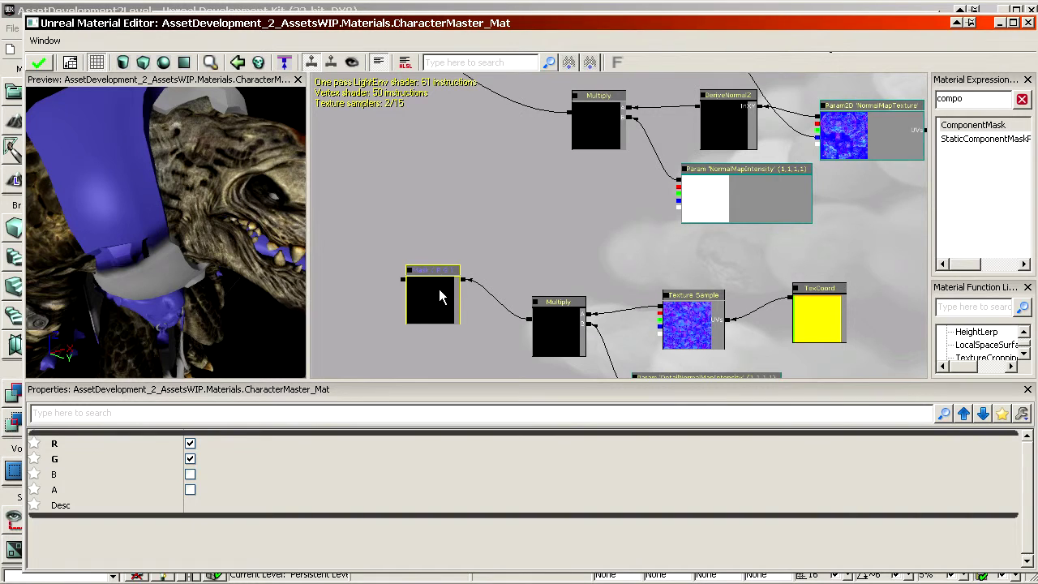
pyautogui.moveTo(430, 299); pyautogui.dragTo(568, 242)
pyautogui.scroll(4, 579, 270)
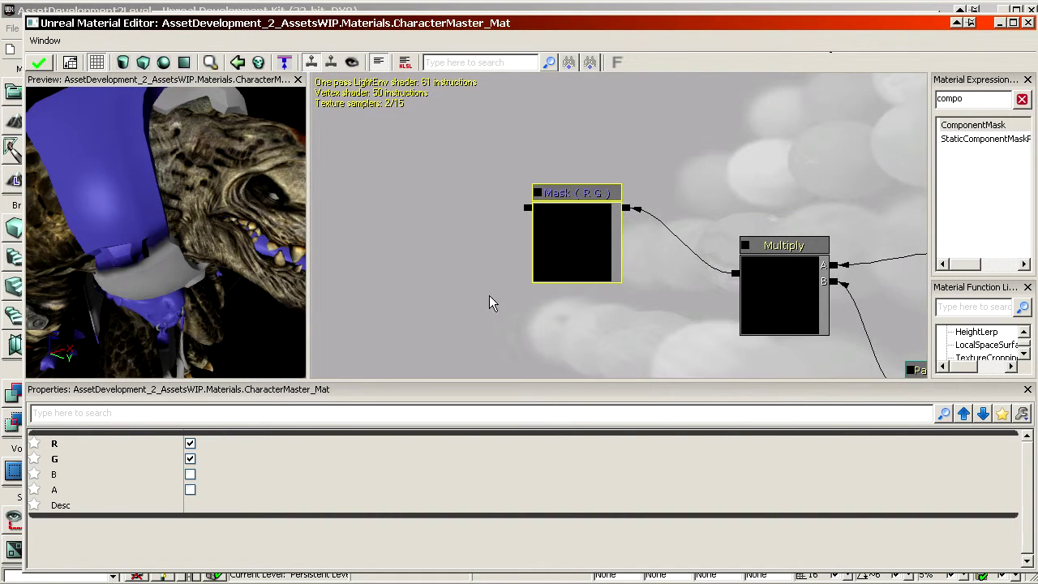
pyautogui.moveTo(552, 330); pyautogui.dragTo(513, 298)
pyautogui.press('a')
pyautogui.click(359, 168)
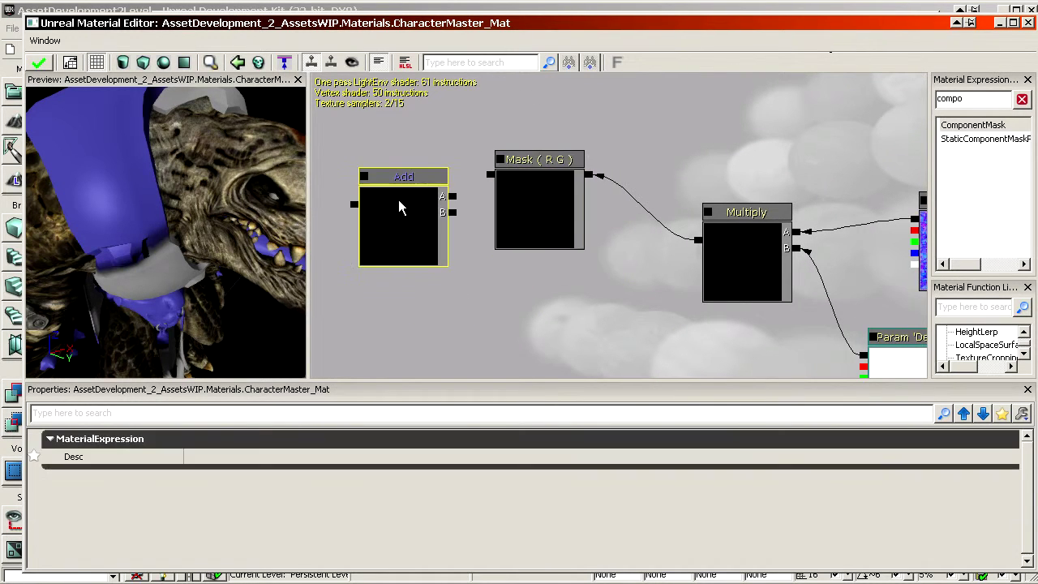
pyautogui.press('Delete')
# Step: Add an AppendVector node beside the R G mask and connect the mask's output to its A input
pyautogui.doubleClick(976, 100)
pyautogui.write('appen')
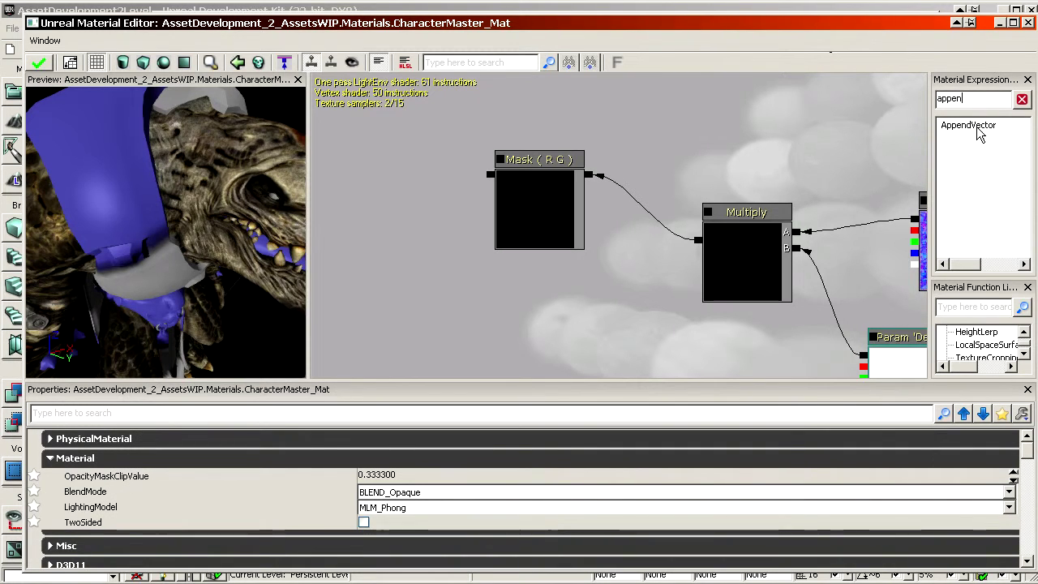
pyautogui.moveTo(974, 127); pyautogui.dragTo(367, 164)
pyautogui.moveTo(491, 175); pyautogui.dragTo(460, 189)
pyautogui.click(427, 204)
# Step: Inspect the R G mask's channel settings and move the Append node farther from the mask
pyautogui.click(558, 190)
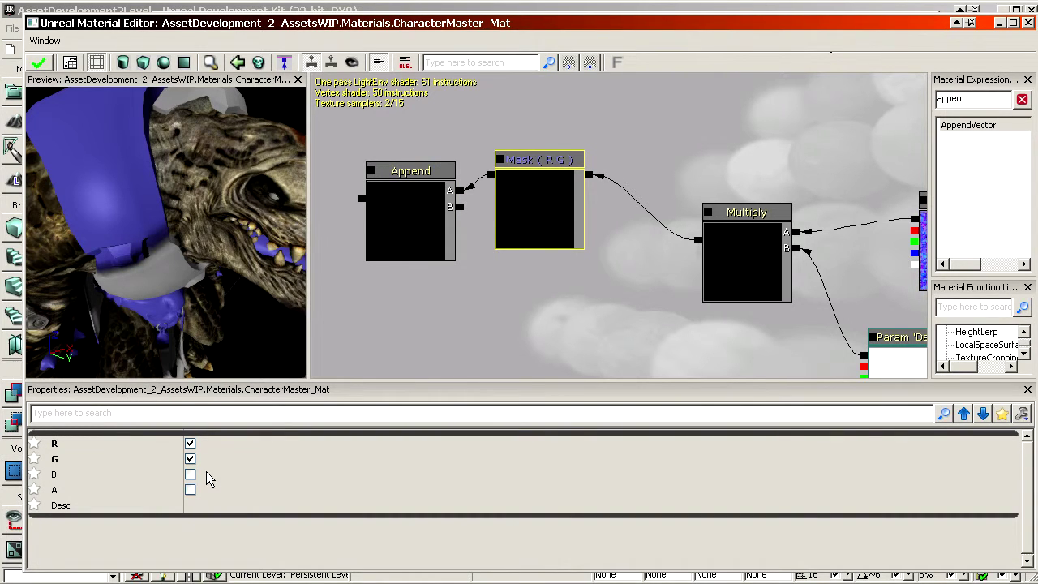
pyautogui.click(414, 209)
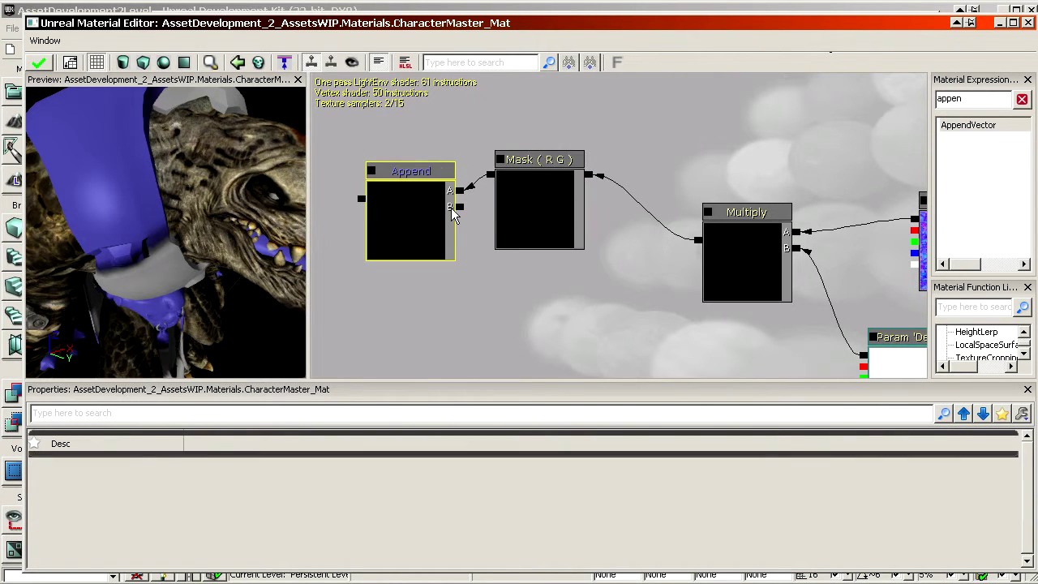
pyautogui.moveTo(454, 213); pyautogui.dragTo(412, 219)
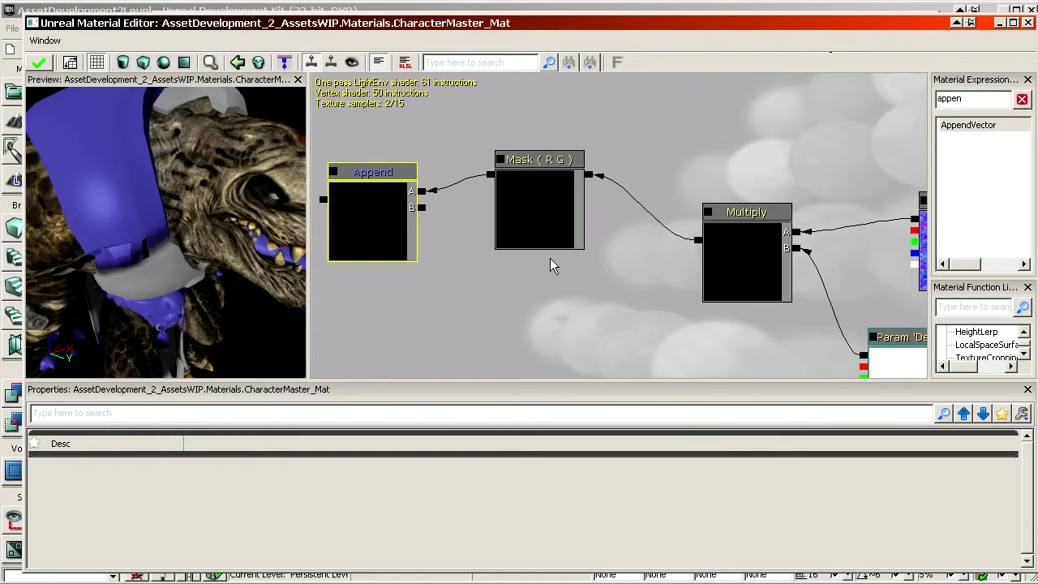
# Step: Add a Constant node with value 0 below the R G mask and connect it to the Append node's B input
pyautogui.click(425, 214)
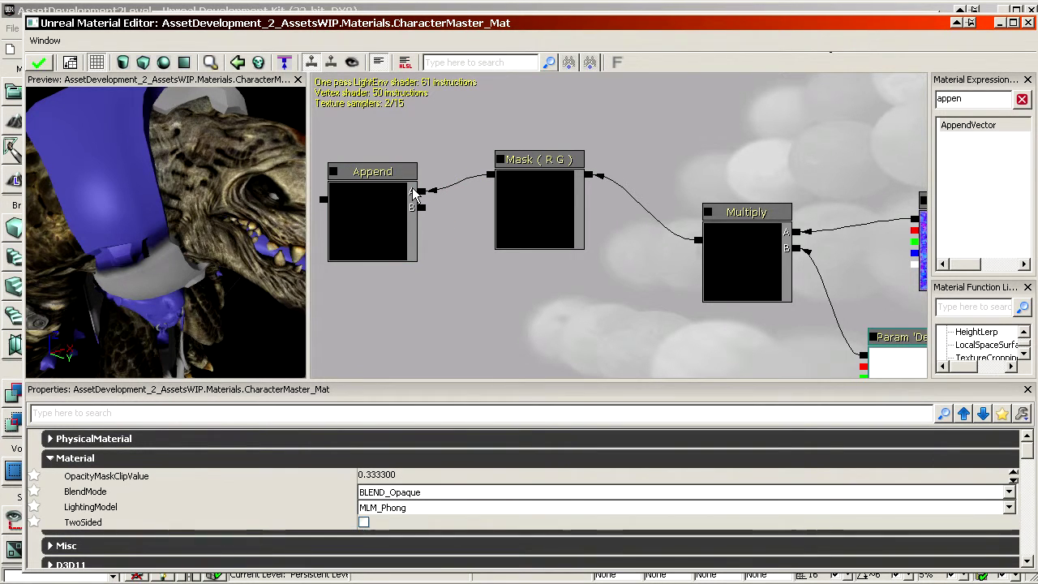
pyautogui.moveTo(441, 240); pyautogui.dragTo(472, 277)
pyautogui.press('1')
pyautogui.click(475, 252)
pyautogui.click(521, 308)
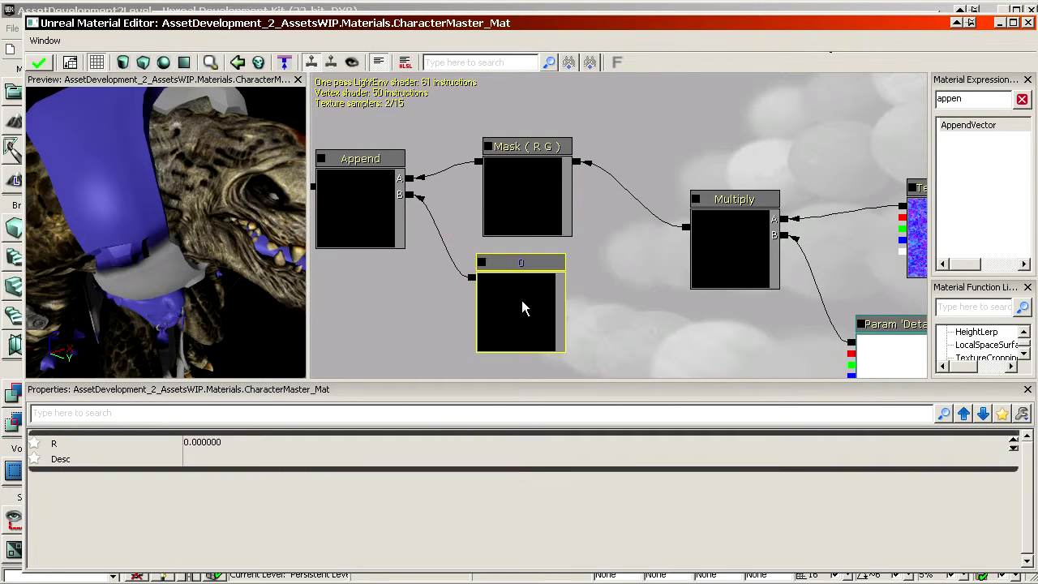
pyautogui.click(525, 288)
pyautogui.click(367, 205)
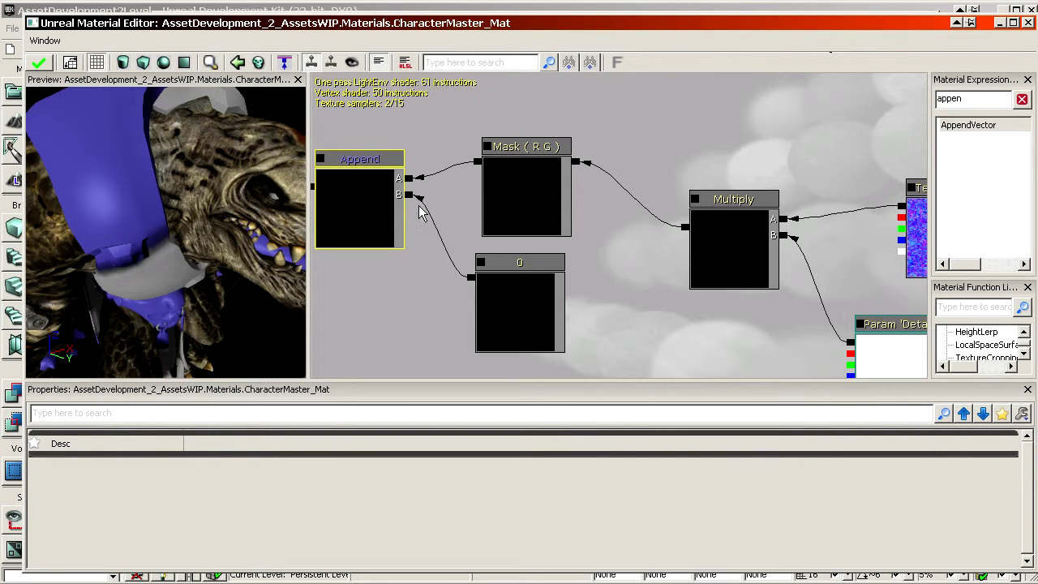
# Step: Create an Add node that combines the normal map Multiply output with the detail Append output
pyautogui.moveTo(400, 216); pyautogui.dragTo(382, 236)
pyautogui.scroll(-6, 429, 148)
pyautogui.scroll(2, 428, 147)
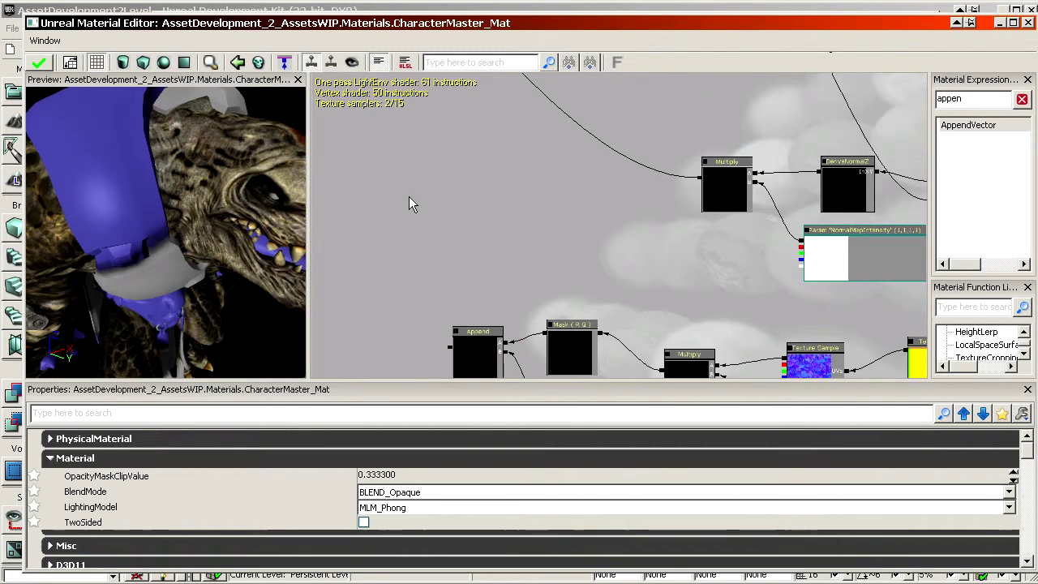
pyautogui.press('a')
pyautogui.click(445, 142)
pyautogui.moveTo(450, 347); pyautogui.dragTo(699, 175)
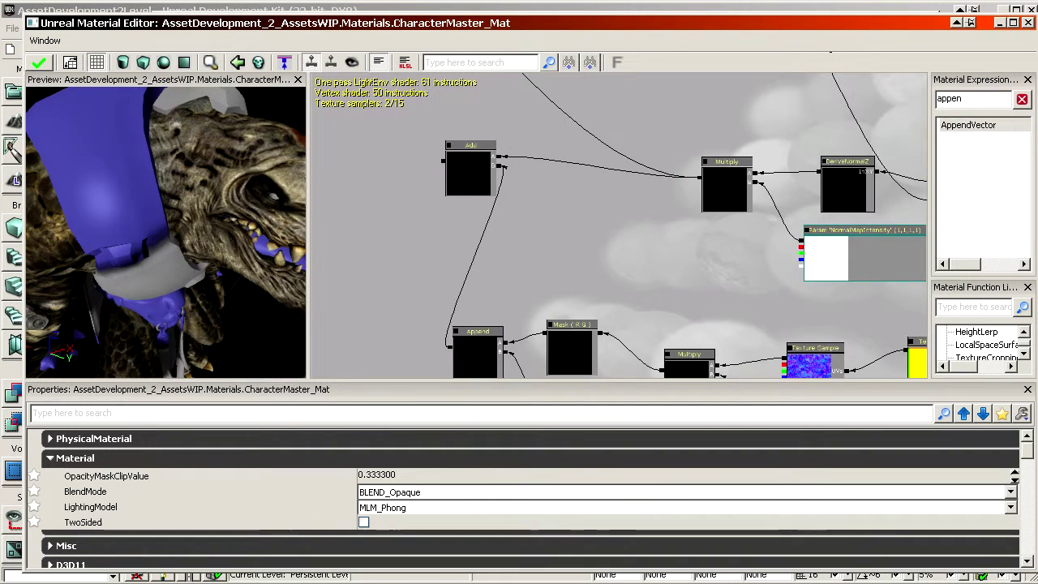
pyautogui.scroll(2, 629, 203)
pyautogui.moveTo(507, 183); pyautogui.dragTo(76, 220)
pyautogui.click(459, 167)
# Step: Select the whole detail normal node group and move it beneath the main normal map branch
pyautogui.scroll(-5, 549, 304)
pyautogui.moveTo(549, 303); pyautogui.dragTo(550, 214)
pyautogui.keyDown('ctrl'); pyautogui.keyDown('alt'); pyautogui.moveTo(718, 317); pyautogui.dragTo(331, 213); pyautogui.keyUp('alt'); pyautogui.keyUp('ctrl')
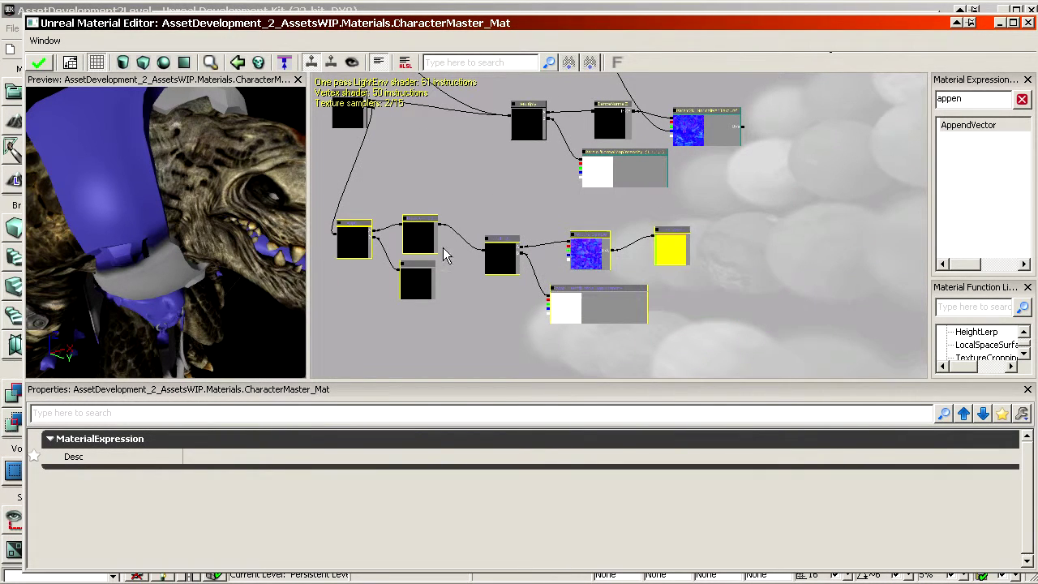
pyautogui.keyDown('ctrl'); pyautogui.moveTo(407, 233); pyautogui.dragTo(633, 226); pyautogui.keyUp('ctrl')
# Step: Move the Add node close to the two normal branches and connect its output to the material's Normal input
pyautogui.click(437, 197)
pyautogui.click(353, 115)
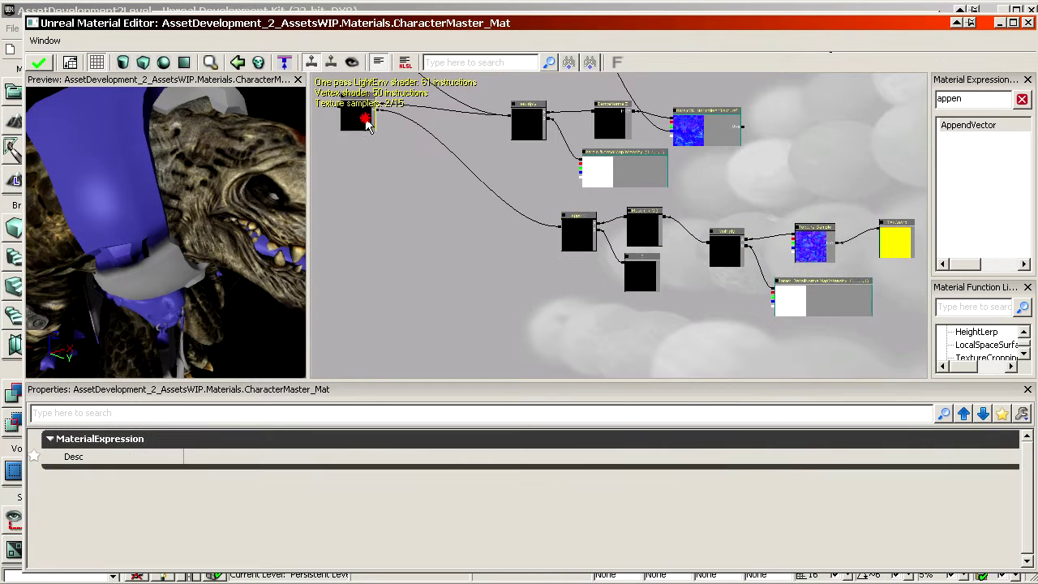
pyautogui.keyDown('ctrl'); pyautogui.moveTo(353, 115); pyautogui.dragTo(671, 354); pyautogui.keyUp('ctrl')
pyautogui.scroll(5, 458, 154)
pyautogui.moveTo(600, 301); pyautogui.dragTo(412, 180)
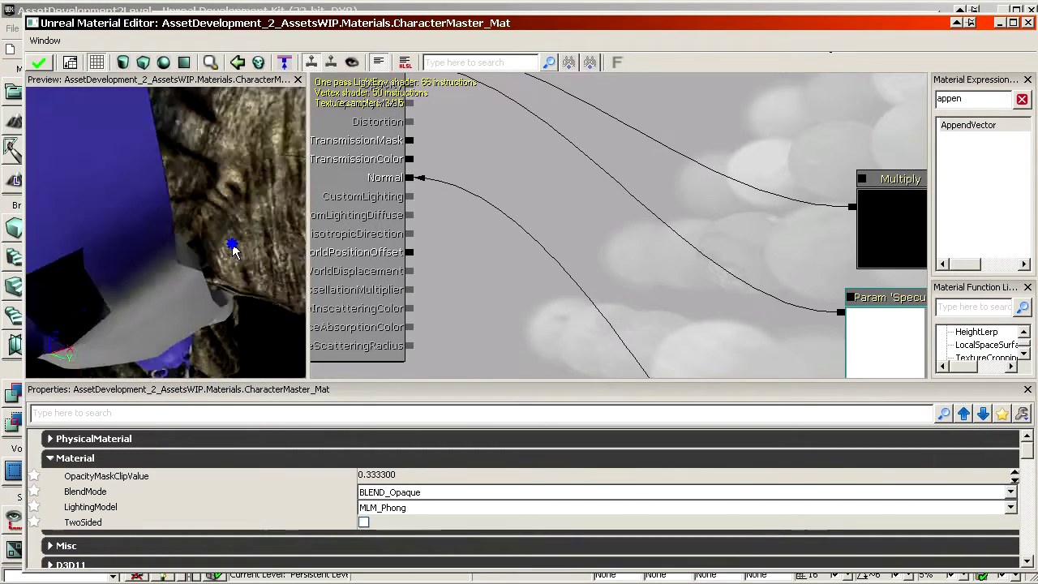
# Step: Set the DetailNormalMapIntensity parameter's R and G to 0 and inspect the effect on the preview mesh
pyautogui.moveTo(231, 246); pyautogui.dragTo(280, 263)
pyautogui.scroll(-4, 624, 227)
pyautogui.moveTo(730, 341); pyautogui.dragTo(349, 81)
pyautogui.scroll(-2, 618, 226)
pyautogui.scroll(6, 614, 275)
pyautogui.click(616, 195)
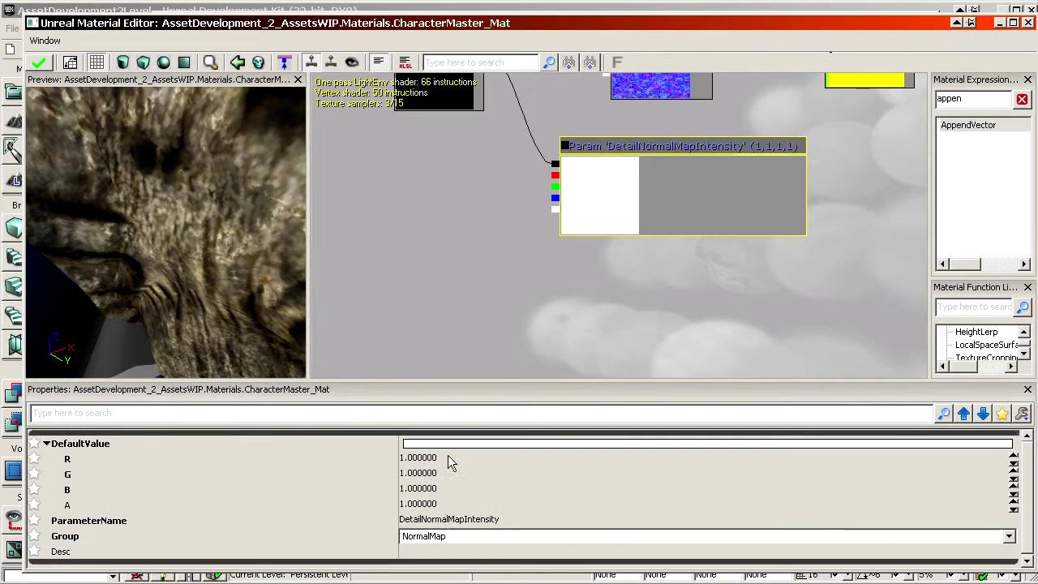
pyautogui.click(419, 473)
pyautogui.write('0')
pyautogui.press('Up')
pyautogui.write('0')
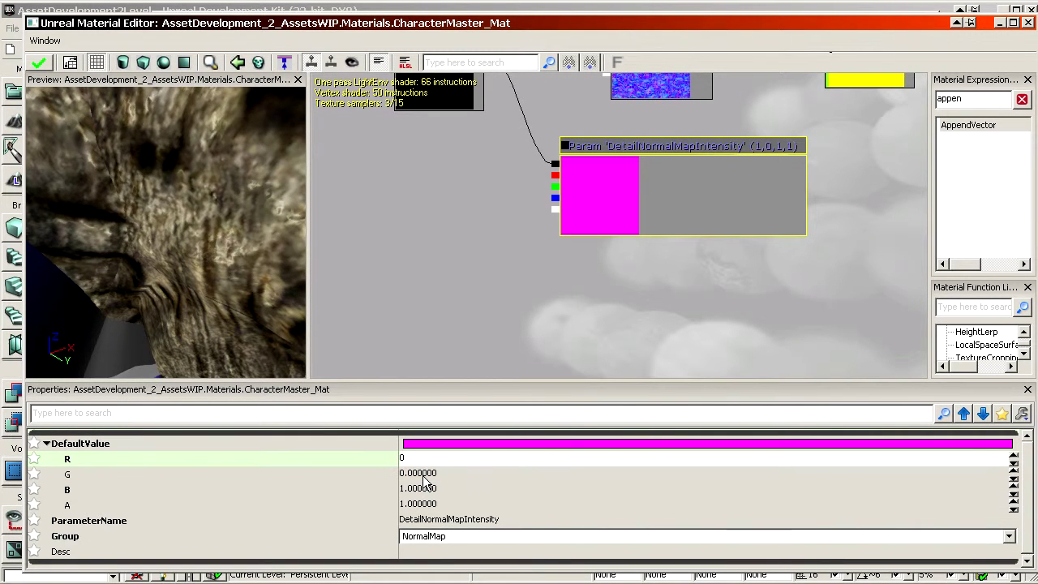
pyautogui.press('Down')
pyautogui.moveTo(154, 273); pyautogui.dragTo(215, 272)
pyautogui.moveTo(170, 241); pyautogui.dragTo(229, 209)
pyautogui.moveTo(221, 218); pyautogui.dragTo(221, 268, button='right')
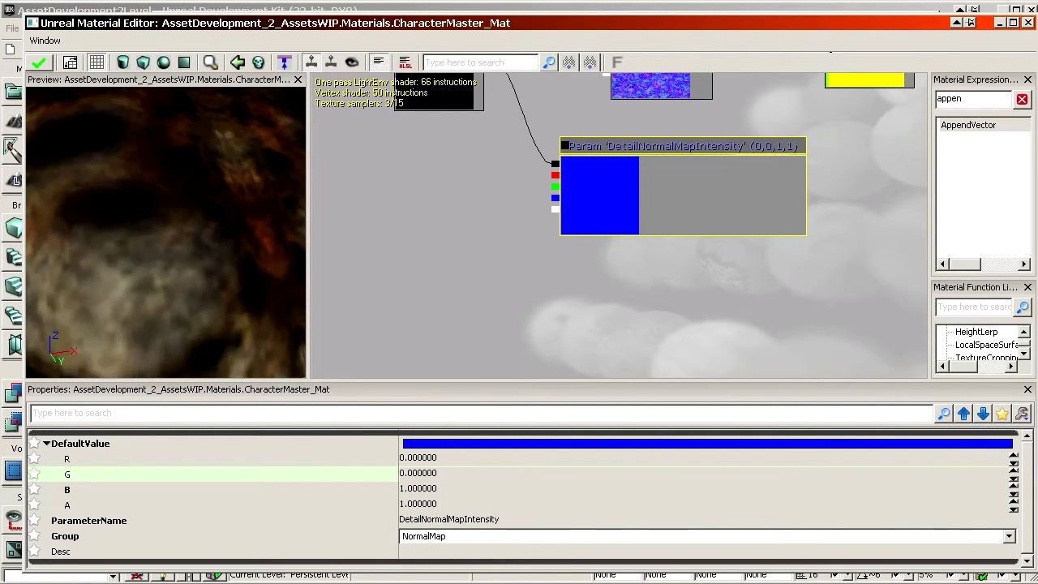
pyautogui.moveTo(221, 268); pyautogui.dragTo(275, 236, button='middle')
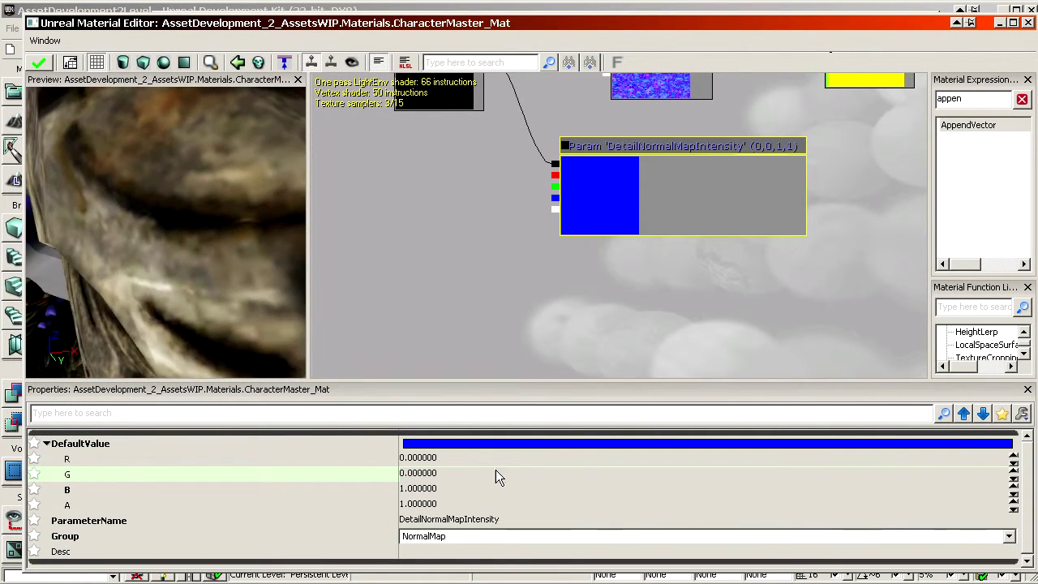
# Step: Set the DetailNormalMapIntensity parameter's R and G to 2 and inspect the stronger detail on the preview mesh
pyautogui.click(427, 462)
pyautogui.write('2')
pyautogui.click(436, 475)
pyautogui.click(436, 477)
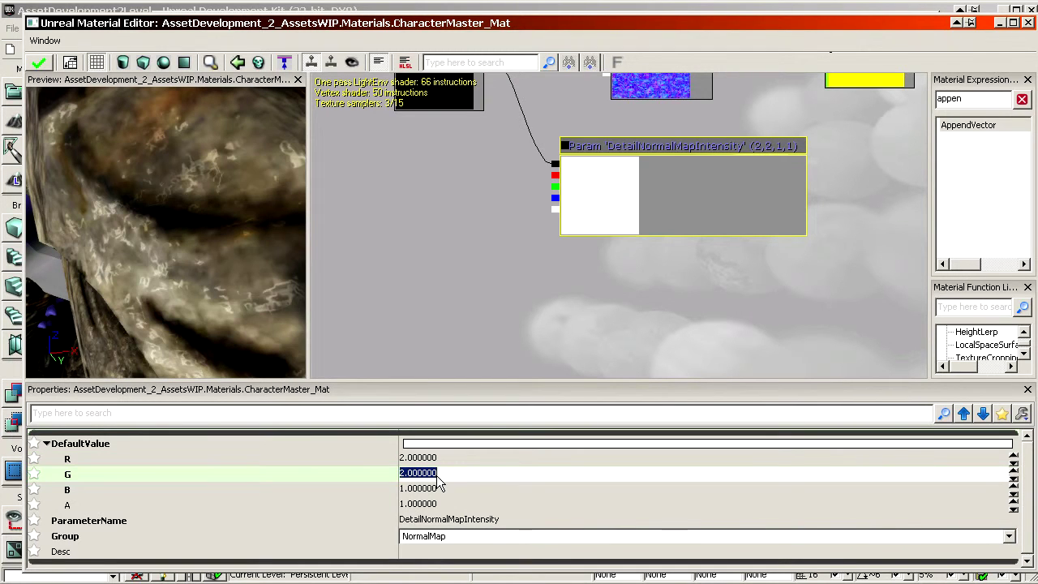
pyautogui.moveTo(200, 280); pyautogui.dragTo(170, 252)
pyautogui.scroll(-5, 699, 297)
pyautogui.scroll(5, 466, 325)
pyautogui.moveTo(173, 290); pyautogui.dragTo(154, 289)
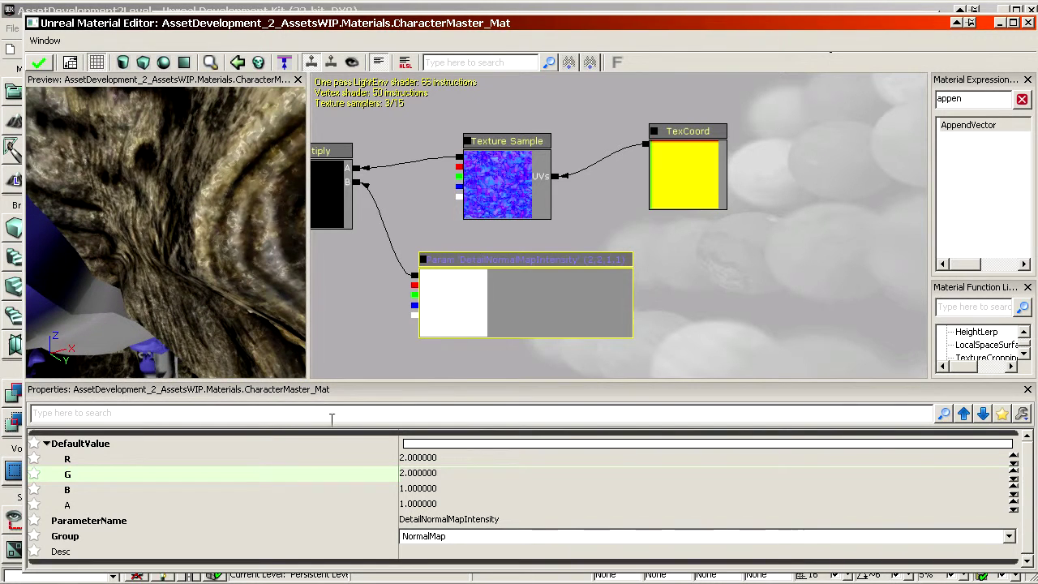
# Step: Set the DetailNormalMapIntensity parameter's R and G to 1 and check the preview mesh
pyautogui.click(435, 474)
pyautogui.write('1')
pyautogui.press('Up')
pyautogui.write('1')
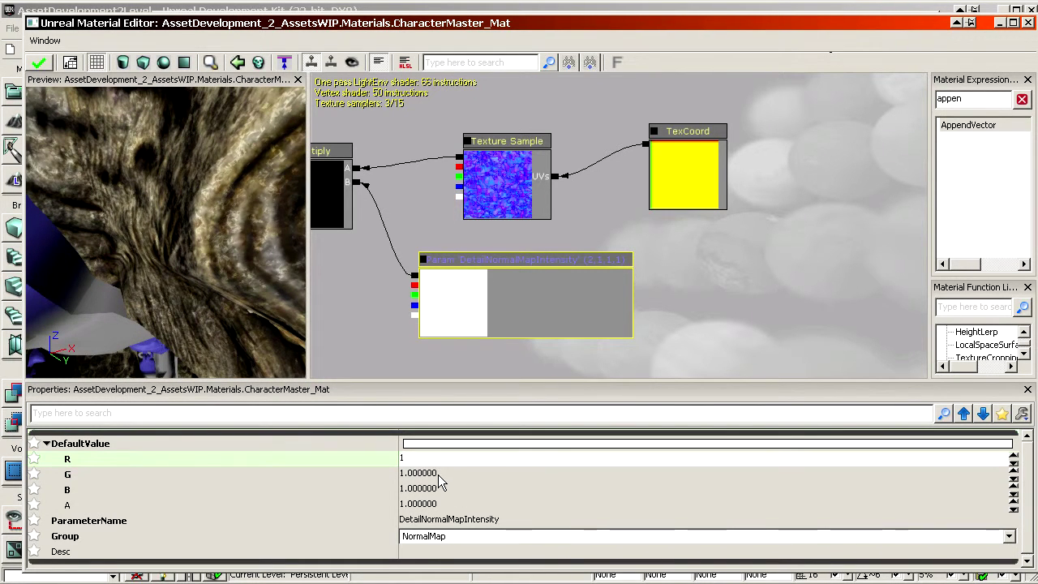
pyautogui.press('Return')
pyautogui.moveTo(187, 266); pyautogui.dragTo(213, 258)
# Step: Check the TexCoord node's UTiling and VTiling values and move the node away from the detail Texture Sample
pyautogui.moveTo(519, 243); pyautogui.dragTo(423, 256)
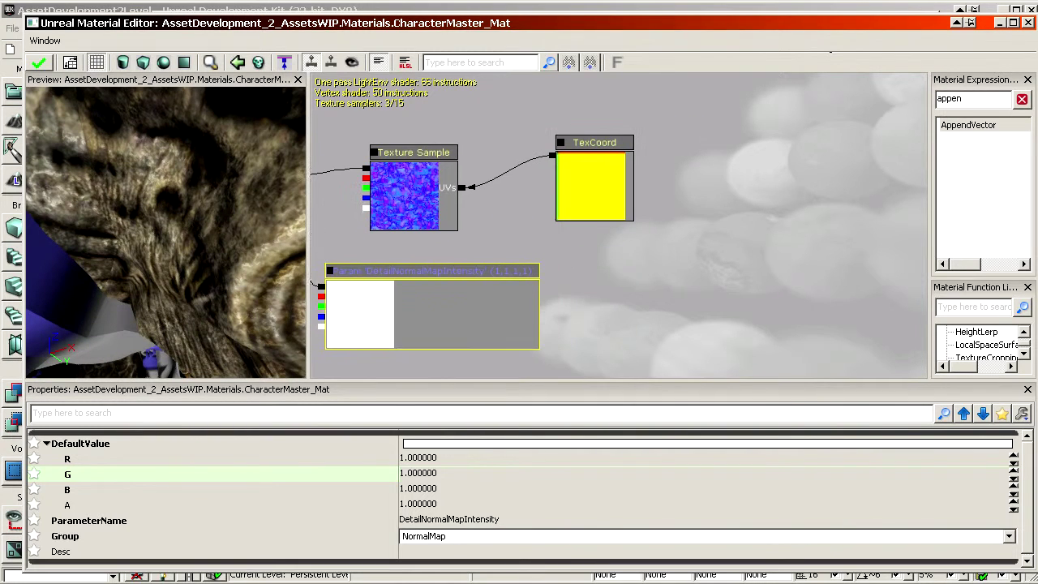
pyautogui.click(588, 199)
pyautogui.click(265, 457)
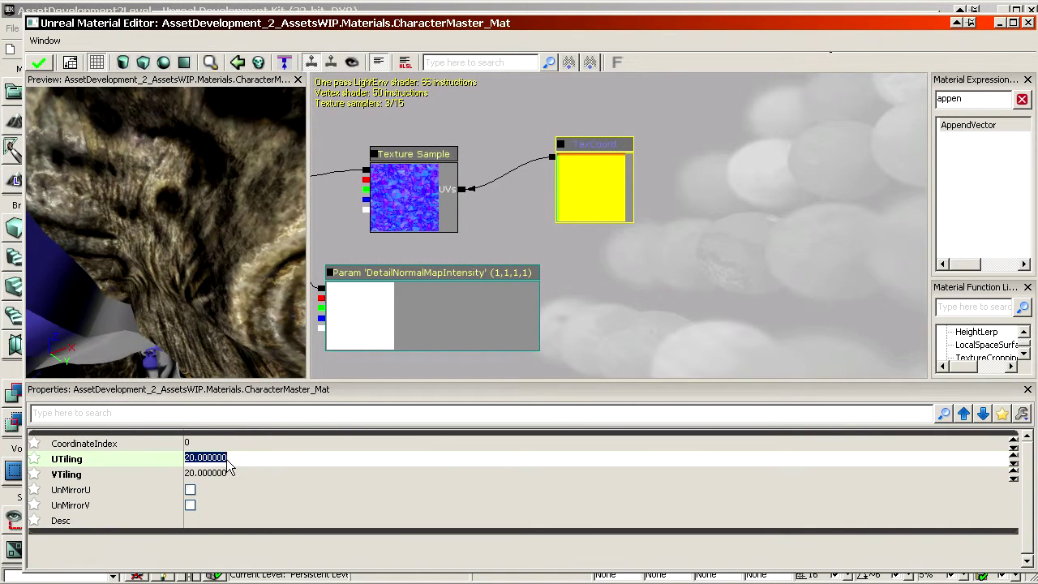
pyautogui.click(242, 478)
pyautogui.click(564, 199)
pyautogui.moveTo(594, 223); pyautogui.dragTo(672, 167)
pyautogui.click(621, 215)
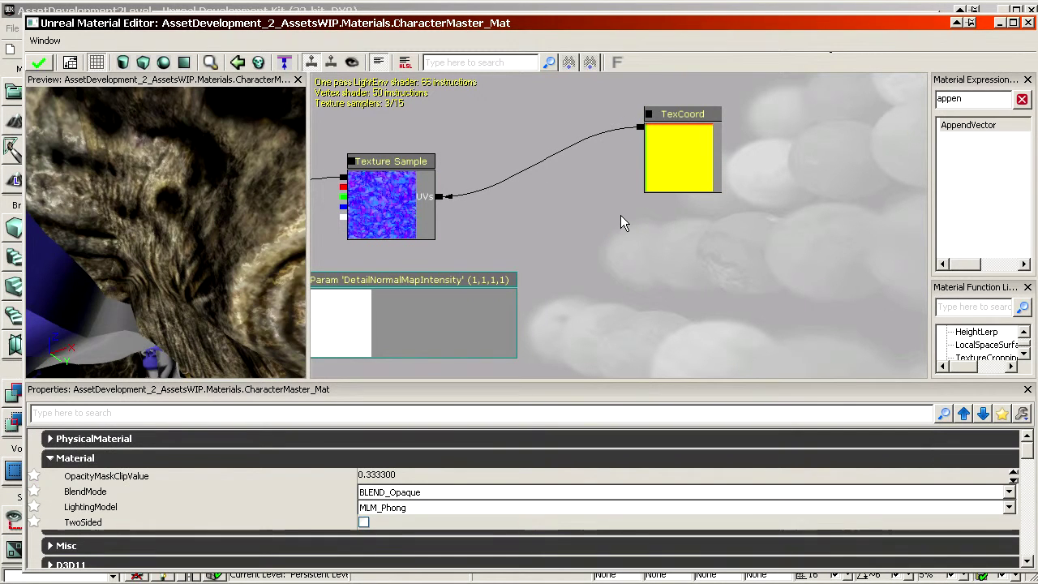
# Step: Examine the layout of the complete material graph, including the normal and detail normal branches
pyautogui.moveTo(559, 258); pyautogui.dragTo(559, 154, button='right')
pyautogui.moveTo(582, 191); pyautogui.dragTo(588, 277)
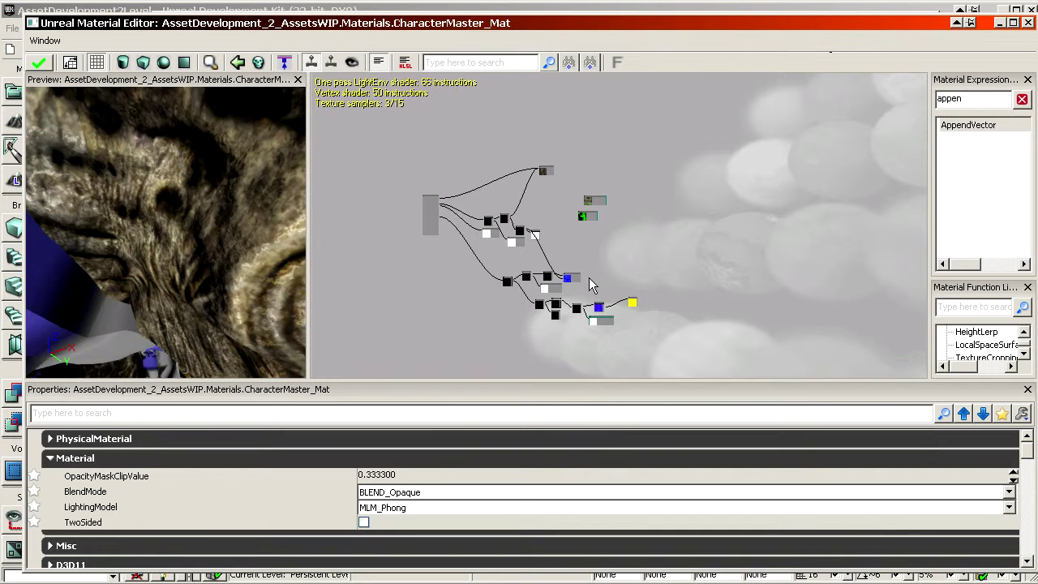
pyautogui.scroll(3, 589, 278)
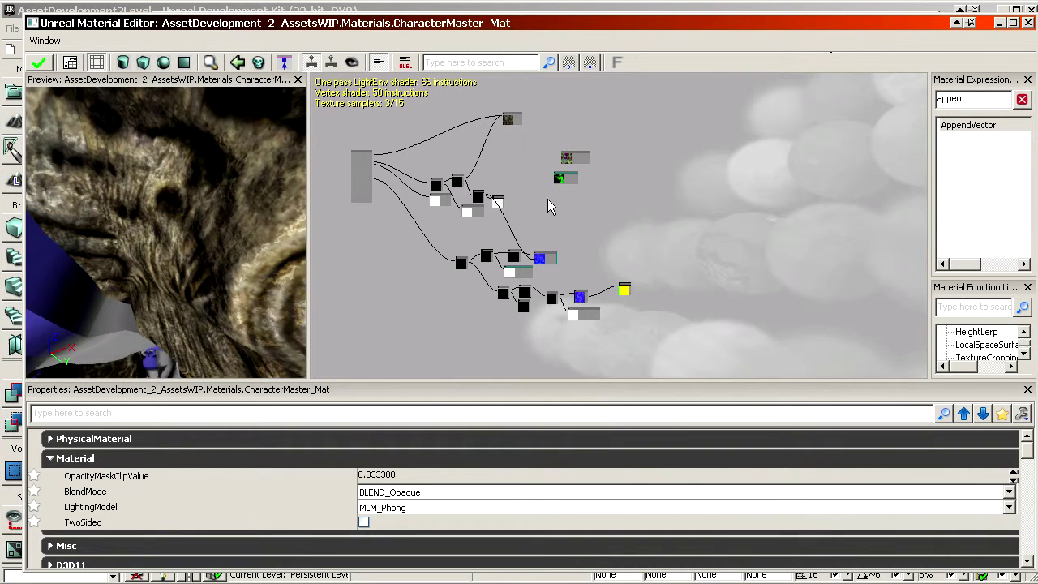
pyautogui.scroll(1, 617, 206)
pyautogui.moveTo(622, 203); pyautogui.dragTo(667, 228)
pyautogui.scroll(-1, 667, 223)
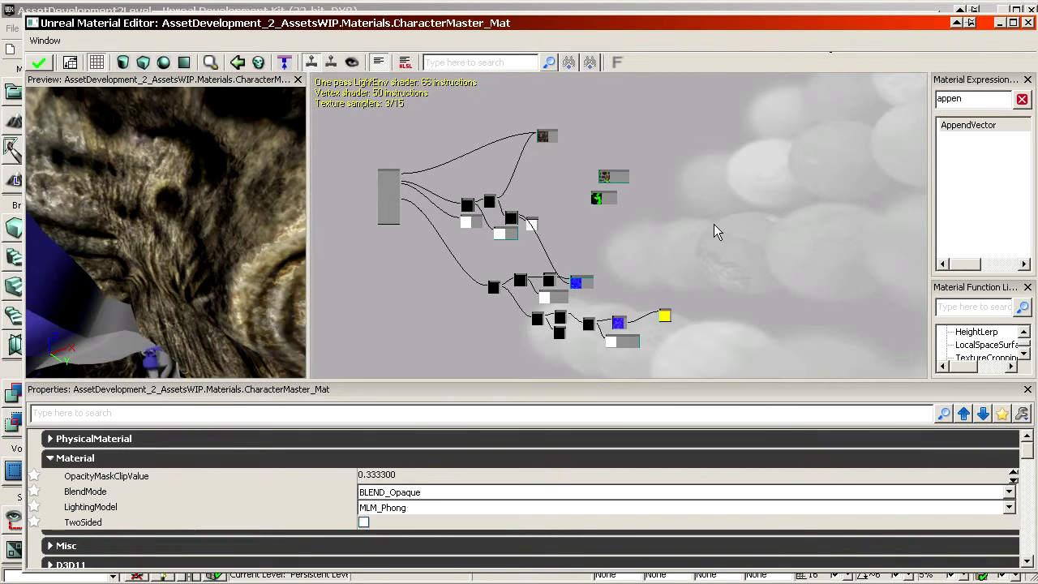
pyautogui.moveTo(717, 251); pyautogui.dragTo(742, 238)
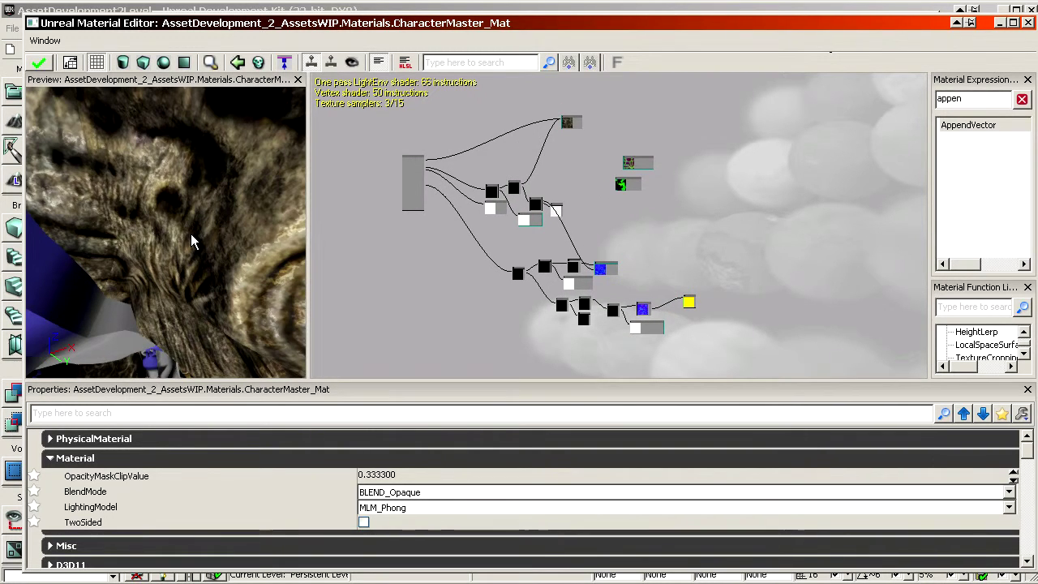
pyautogui.scroll(4, 656, 356)
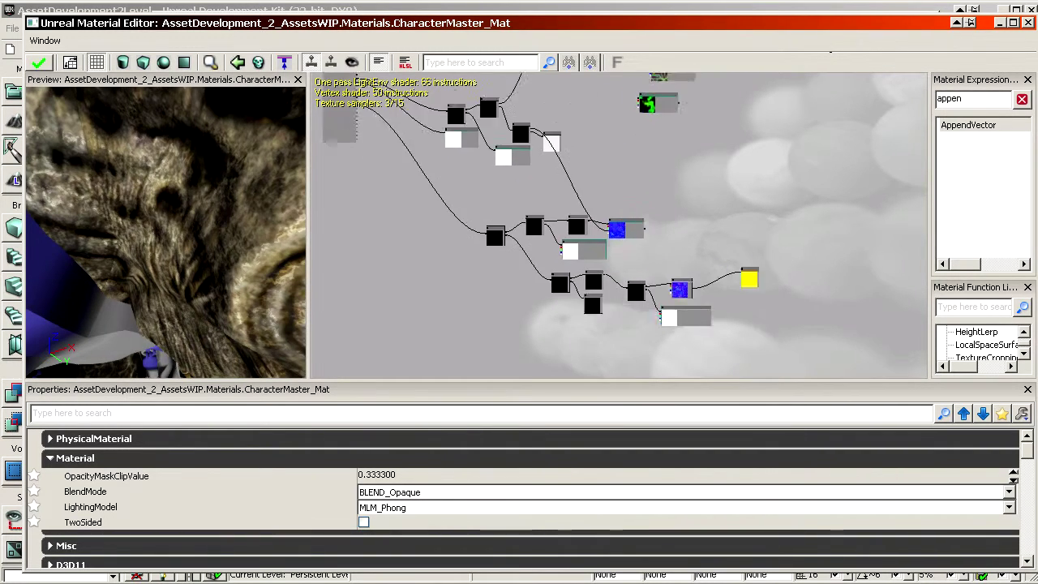
pyautogui.scroll(5, 679, 251)
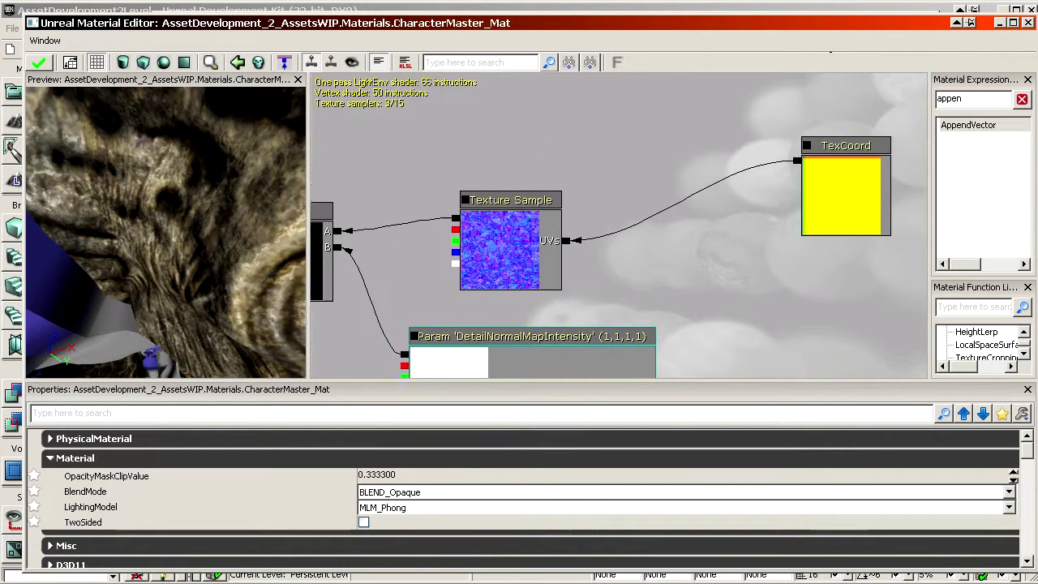
pyautogui.moveTo(646, 242); pyautogui.dragTo(646, 244, button='right')
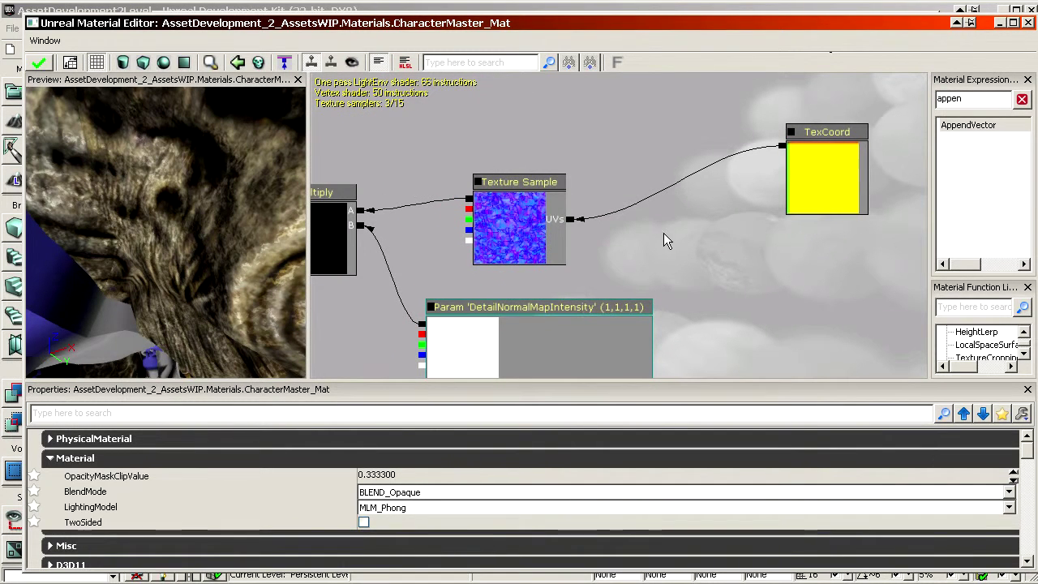
# Step: Move the TexCoord node farther from the detail Texture Sample to make room for another node
pyautogui.moveTo(663, 236); pyautogui.dragTo(567, 227)
pyautogui.click(721, 158)
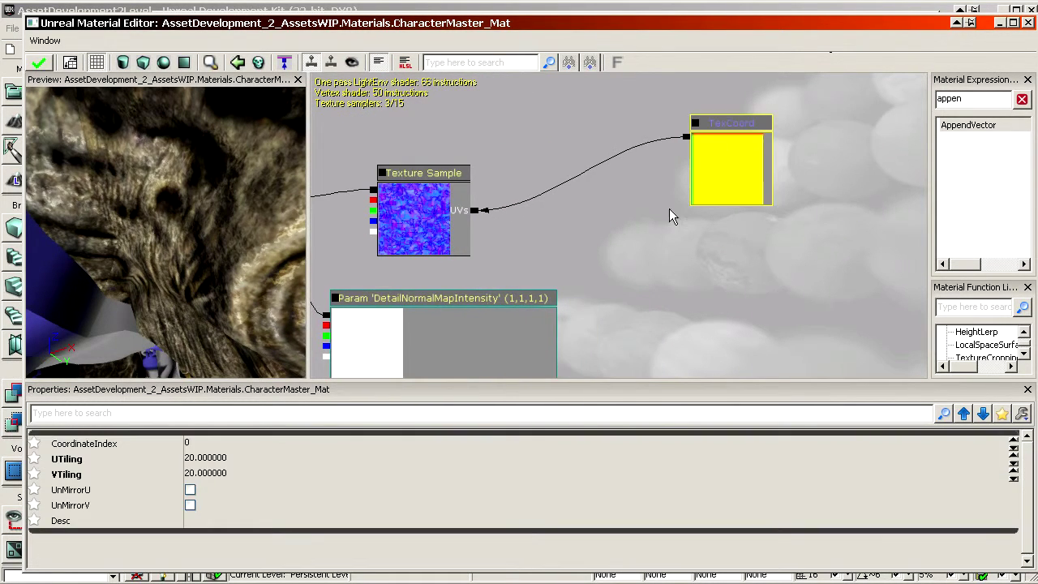
pyautogui.click(226, 476)
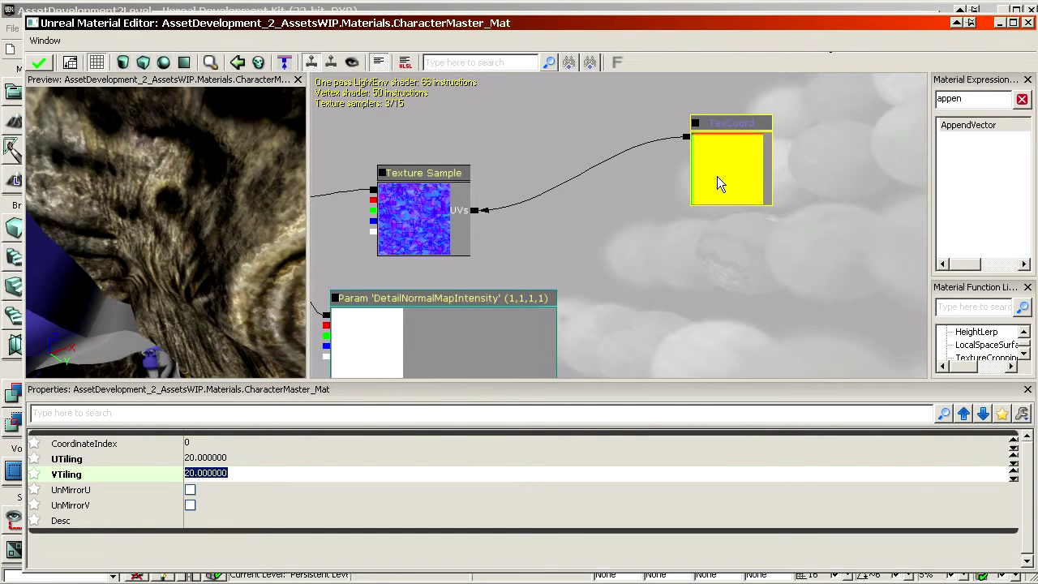
pyautogui.keyDown('ctrl'); pyautogui.moveTo(723, 173); pyautogui.dragTo(767, 158); pyautogui.keyUp('ctrl')
pyautogui.moveTo(674, 212); pyautogui.dragTo(588, 240)
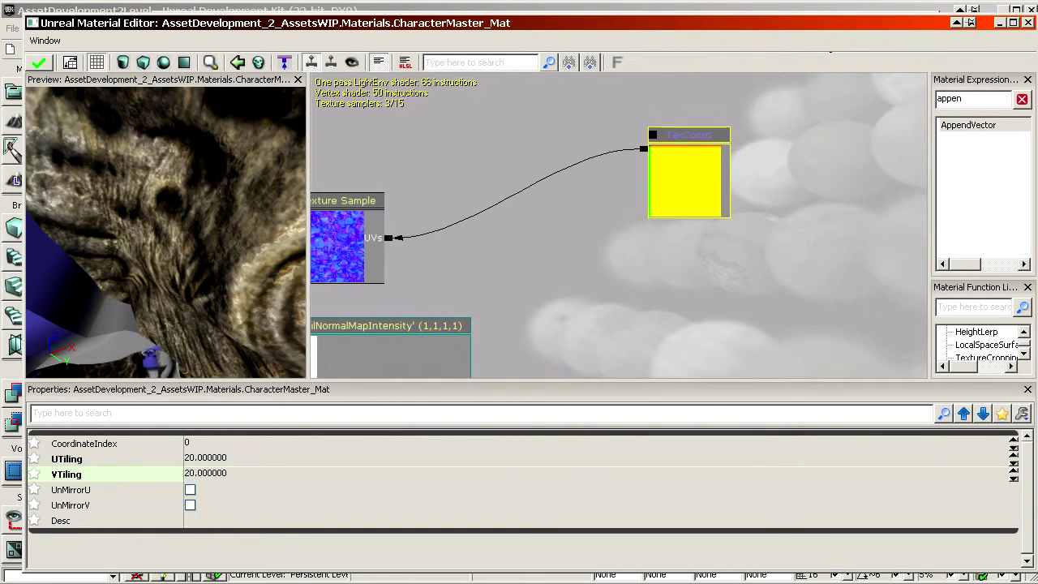
pyautogui.rightClick(679, 194)
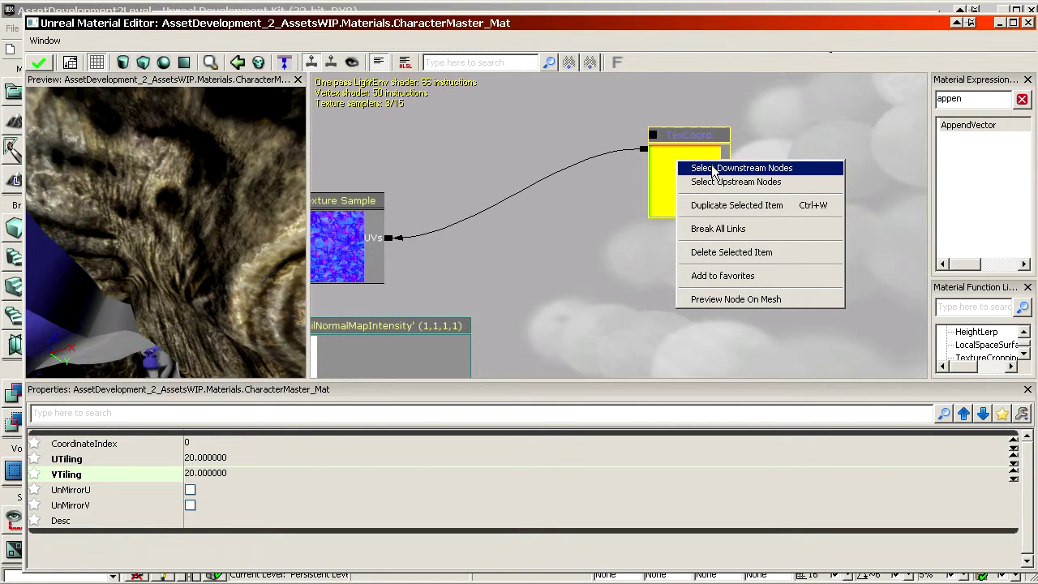
pyautogui.click(650, 162)
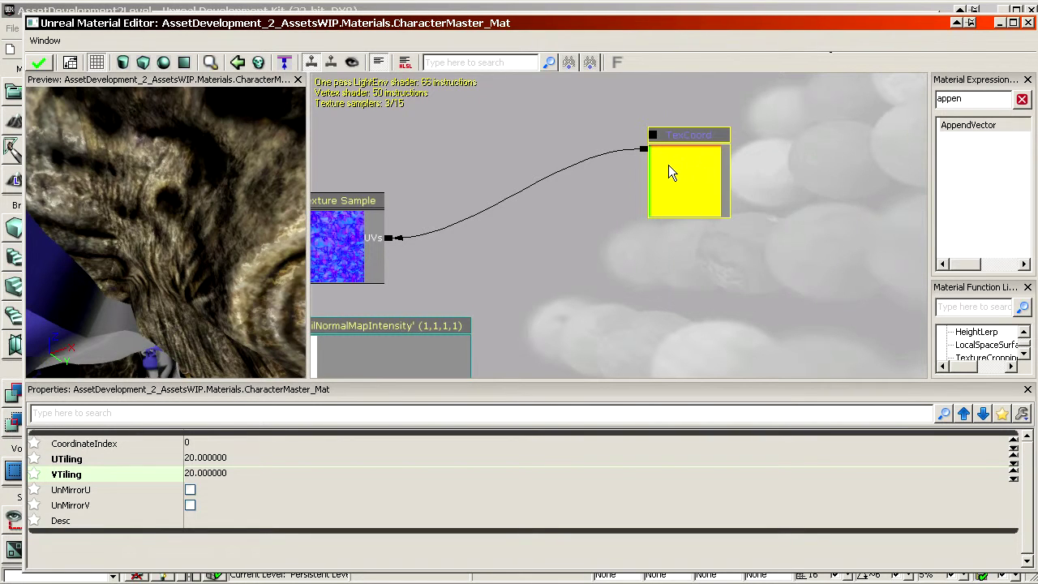
pyautogui.keyDown('ctrl'); pyautogui.moveTo(668, 165); pyautogui.dragTo(573, 178); pyautogui.keyUp('ctrl')
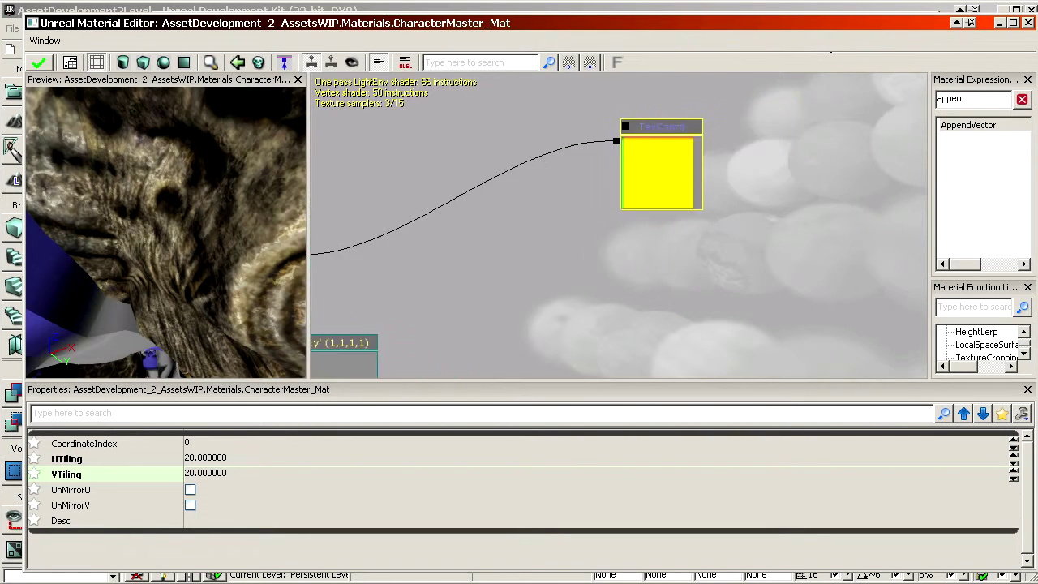
# Step: Add a Multiply node between the detail Texture Sample and the TexCoord, and connect the TexCoord output to its A input
pyautogui.press('m')
pyautogui.click(399, 156)
pyautogui.click(648, 180)
pyautogui.moveTo(485, 182); pyautogui.dragTo(616, 141)
# Step: Connect a new two-component constant vector to the Multiply's B input and the Multiply output to the detail Texture Sample's UVs
pyautogui.moveTo(627, 270); pyautogui.dragTo(590, 251)
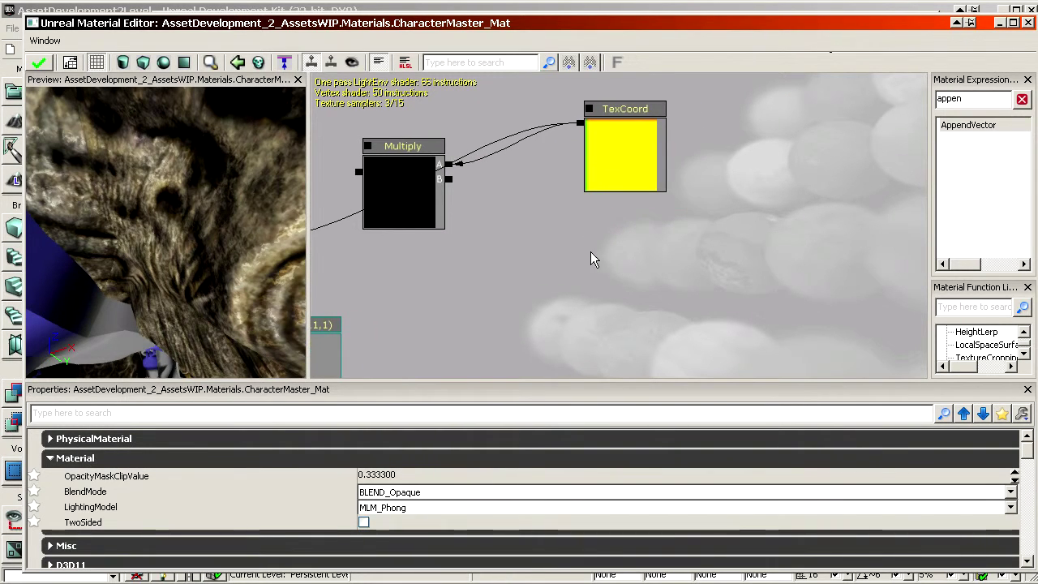
pyautogui.keyDown('ctrl'); pyautogui.moveTo(419, 191); pyautogui.dragTo(574, 246); pyautogui.keyUp('ctrl')
pyautogui.click(578, 225)
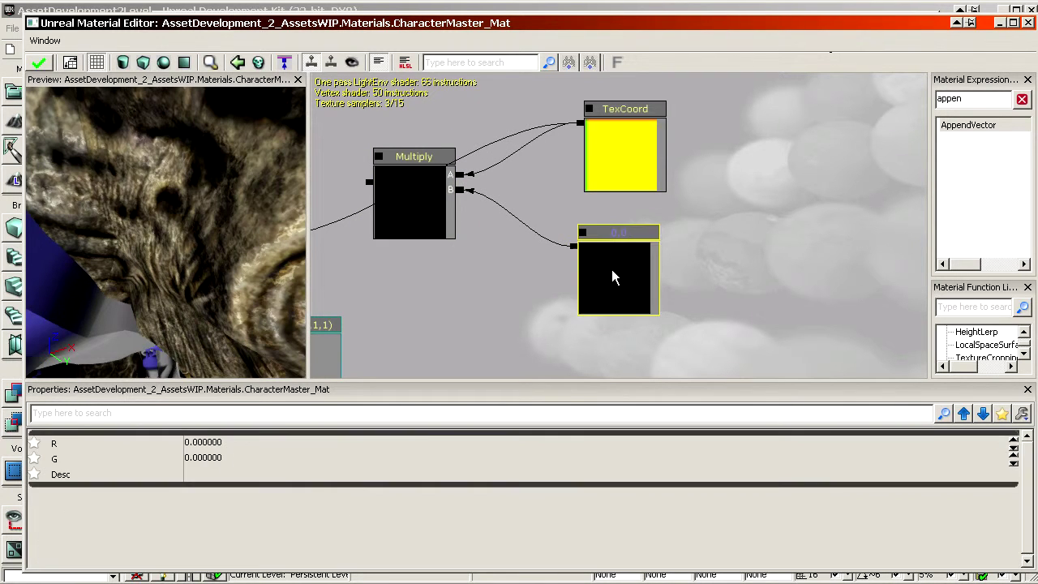
pyautogui.moveTo(369, 182); pyautogui.dragTo(367, 236)
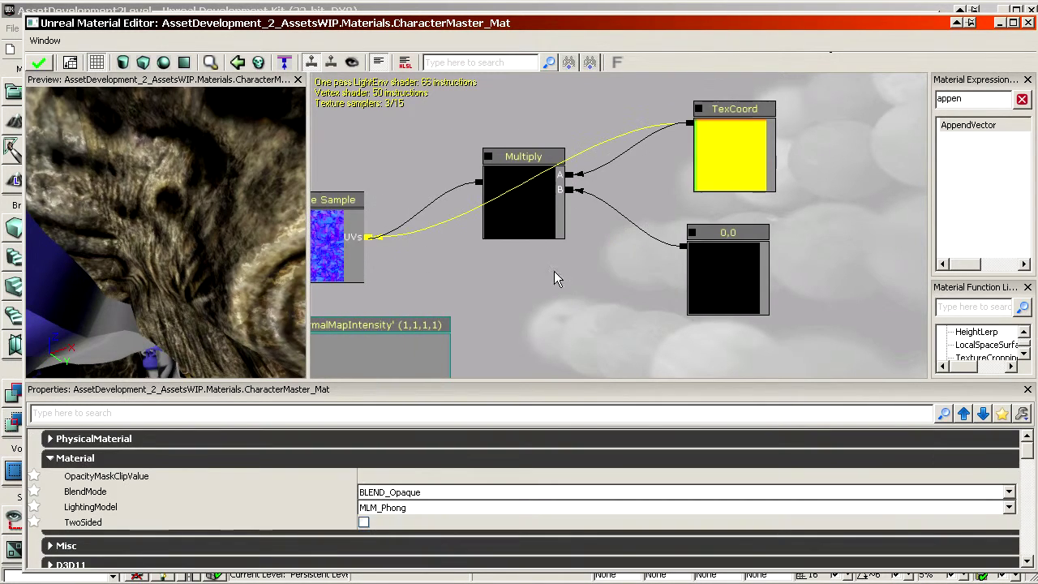
# Step: Set both the R and G components of the constant vector to 2, and replace them with 1
pyautogui.click(221, 446)
pyautogui.write('2')
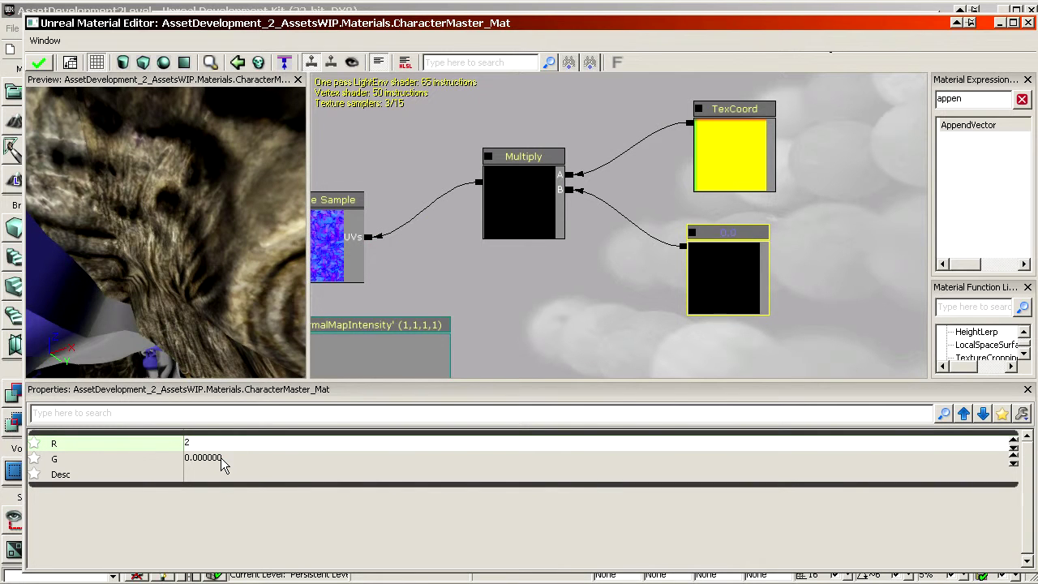
pyautogui.click(220, 459)
pyautogui.write('2')
pyautogui.press('Return')
pyautogui.write('1')
pyautogui.press('Return')
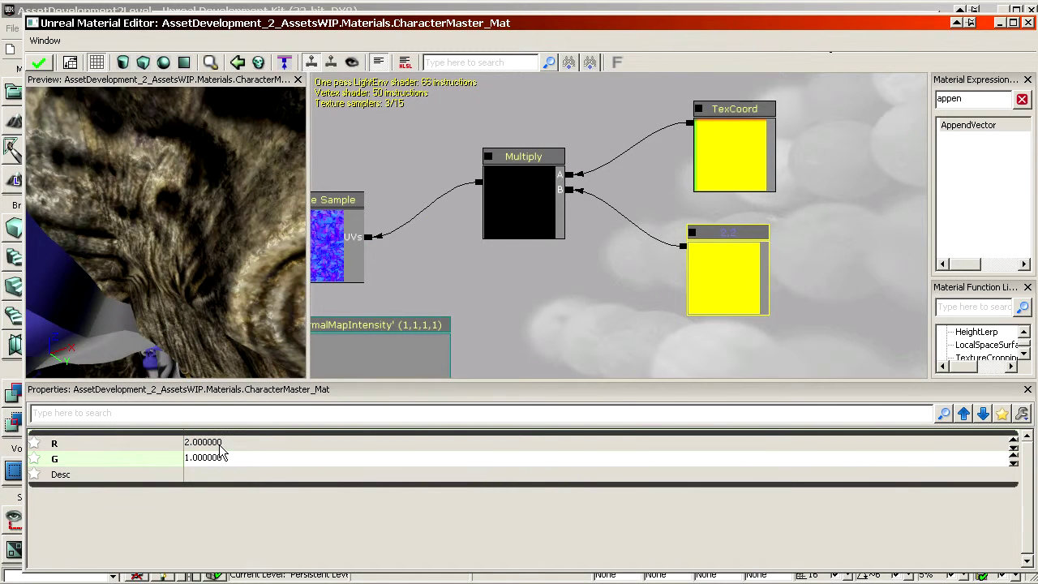
pyautogui.click(224, 443)
pyautogui.write('1')
pyautogui.press('Return')
# Step: Try 0.2 for the constant vector's R and G components, and replace both values with 4
pyautogui.click(225, 443)
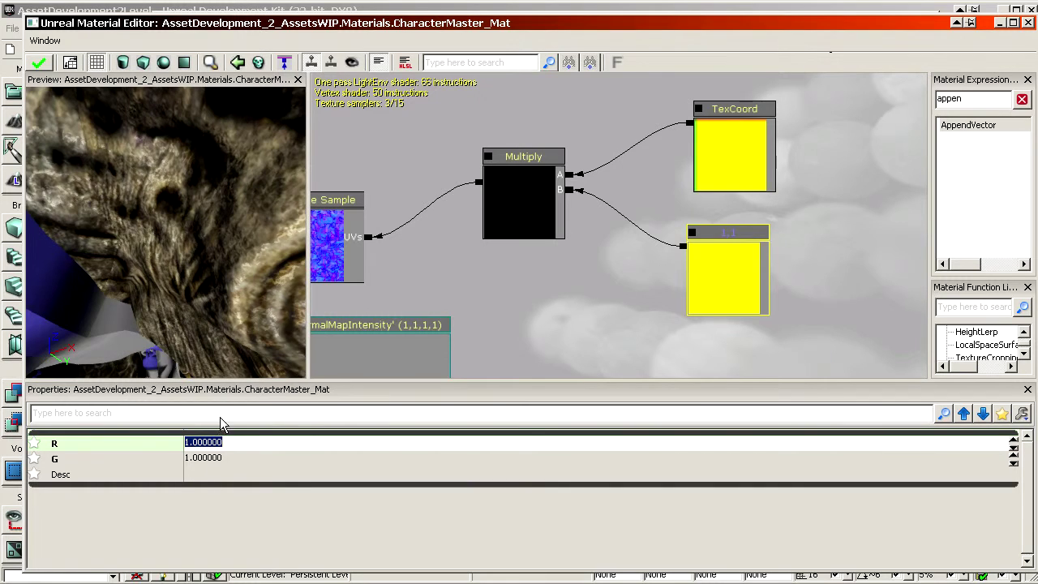
pyautogui.write('0.2')
pyautogui.press('Return')
pyautogui.click(218, 458)
pyautogui.write('0.')
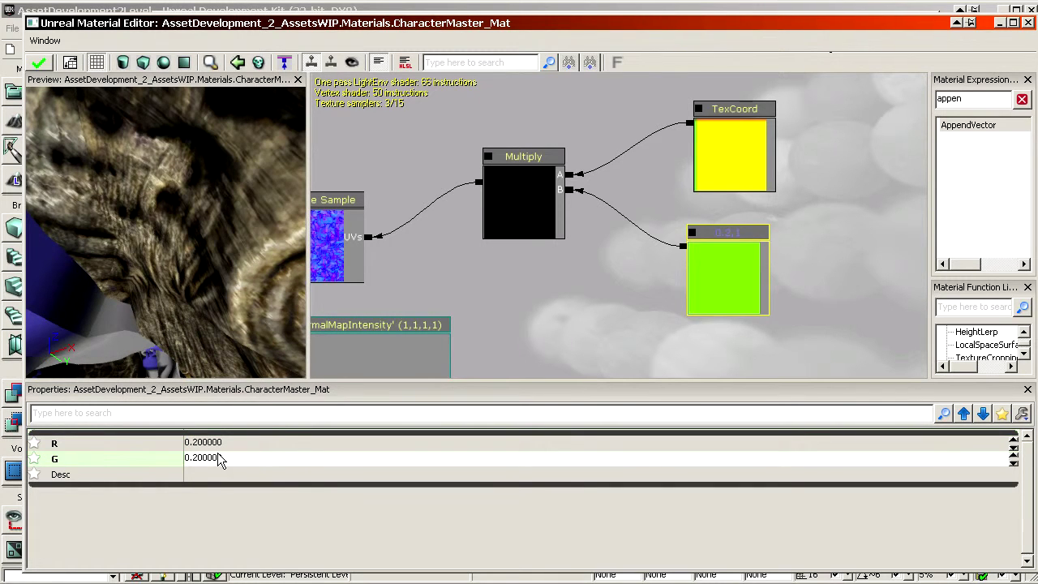
pyautogui.click(218, 459)
pyautogui.write('4')
pyautogui.click(208, 441)
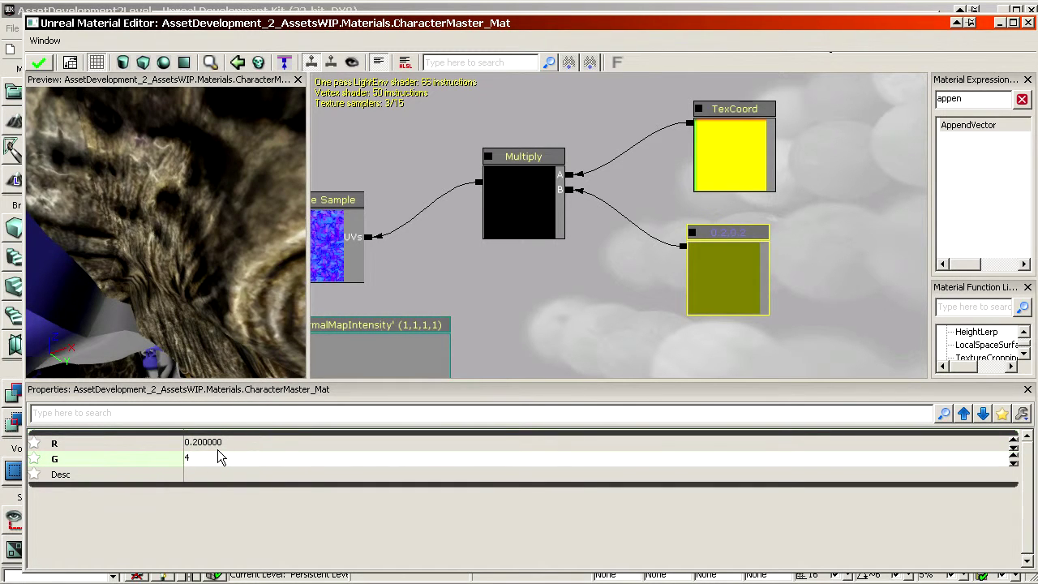
pyautogui.write('4')
pyautogui.press('Return')
# Step: Try to convert the 4,4 constant vector to a parameter
pyautogui.click(694, 297)
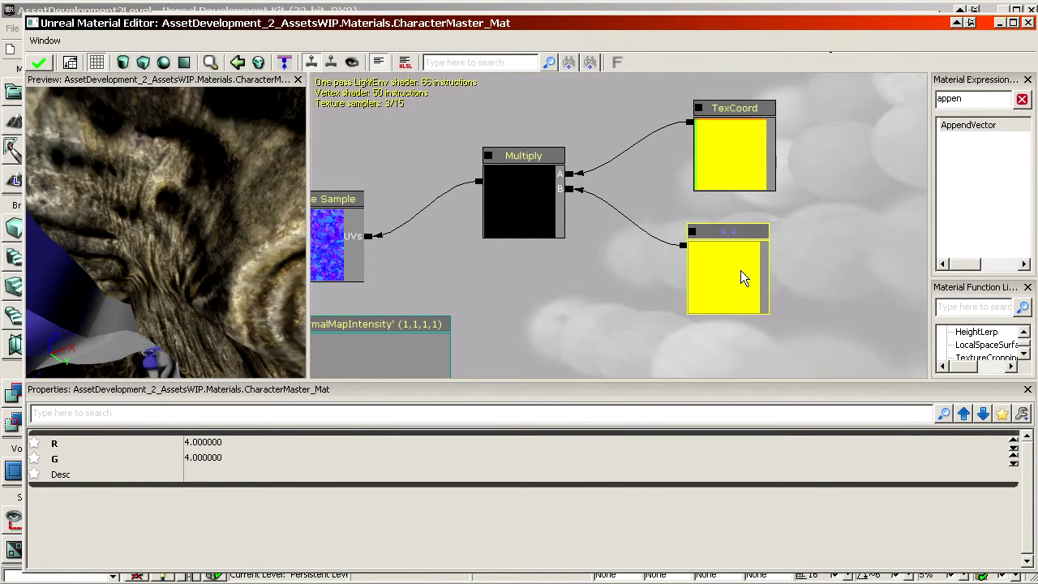
pyautogui.rightClick(732, 251)
pyautogui.moveTo(708, 260); pyautogui.dragTo(648, 254)
pyautogui.rightClick(684, 258)
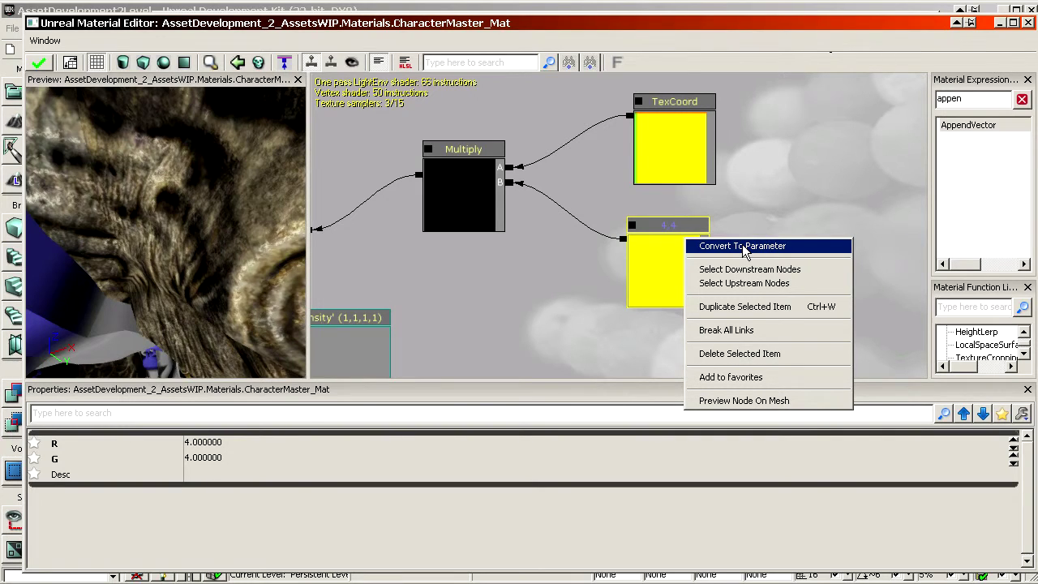
pyautogui.click(736, 203)
pyautogui.click(649, 234)
pyautogui.click(711, 236)
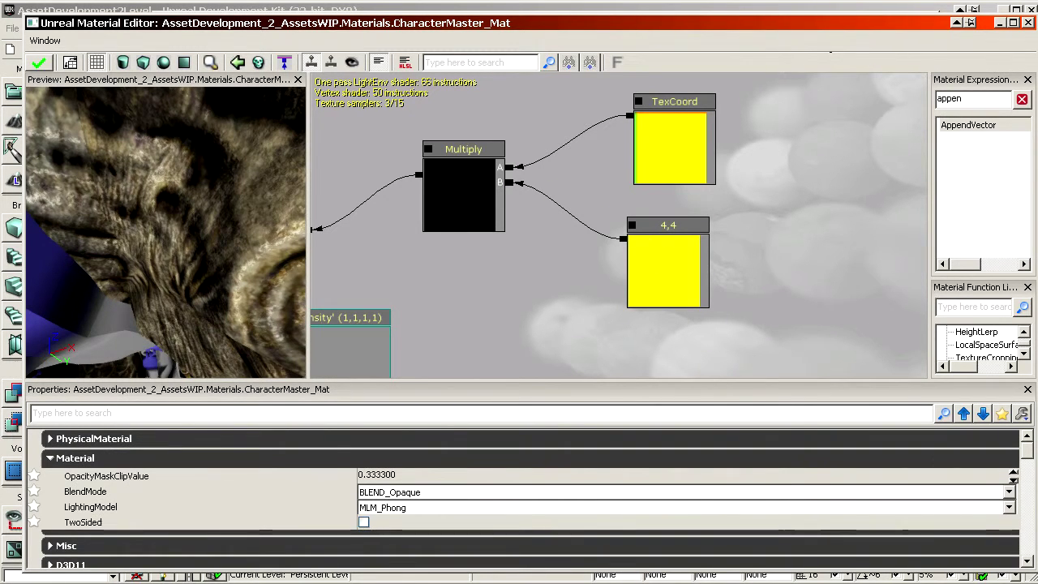
# Step: Add a two-component and a four-component constant vector beside the 4,4 node, and delete both again
pyautogui.press('2')
pyautogui.click(785, 197)
pyautogui.click(822, 165)
pyautogui.moveTo(832, 230); pyautogui.dragTo(653, 219)
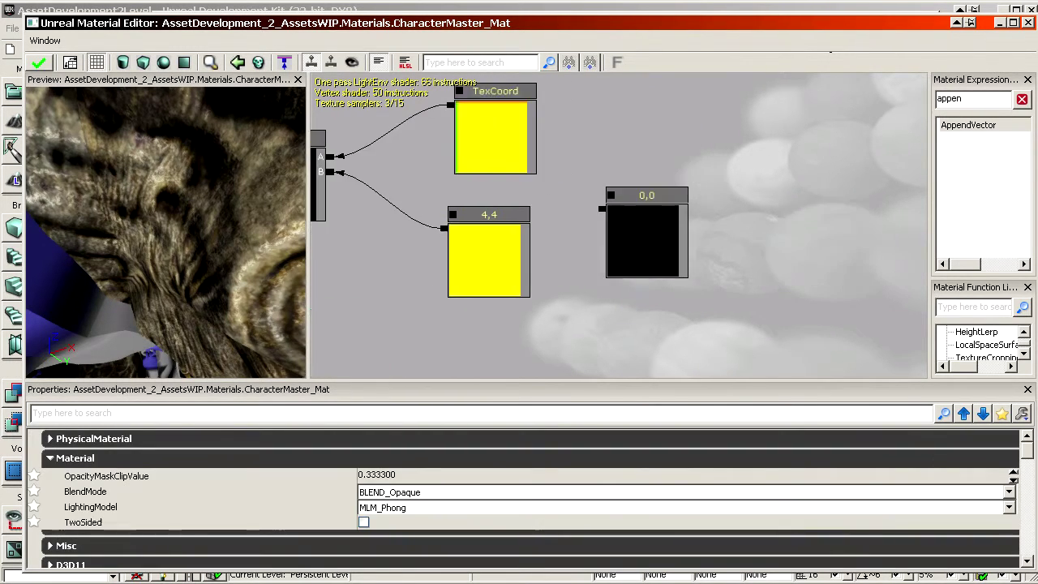
pyautogui.press('4')
pyautogui.click(736, 209)
pyautogui.click(736, 207)
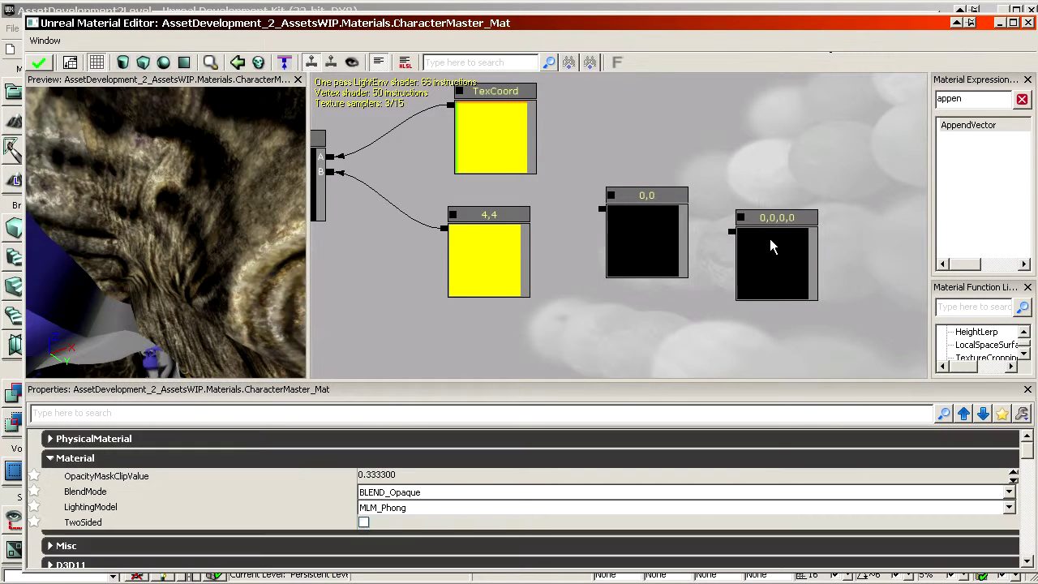
pyautogui.click(785, 225)
pyautogui.keyDown('ctrl'); pyautogui.click(652, 229); pyautogui.keyUp('ctrl')
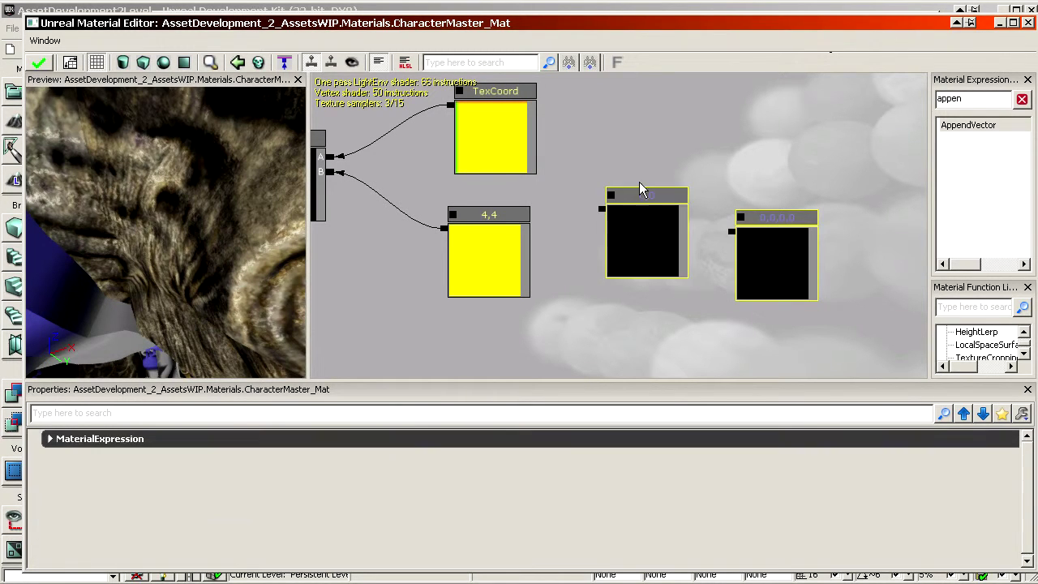
pyautogui.moveTo(528, 200); pyautogui.dragTo(627, 194)
pyautogui.press('Delete')
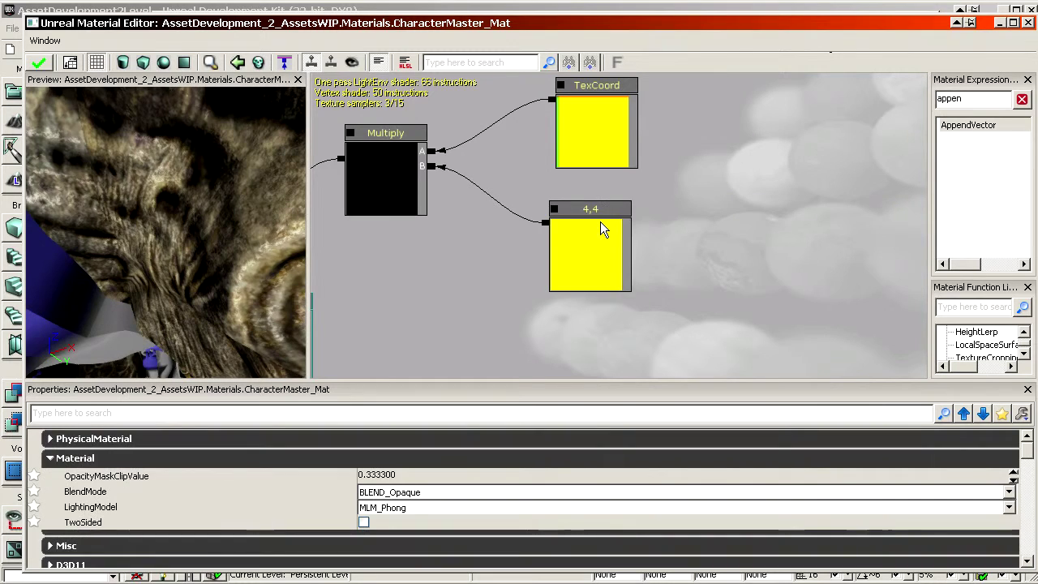
# Step: Add a four-component constant vector, inspect its R, G, B and A fields, and delete it
pyautogui.click(598, 238)
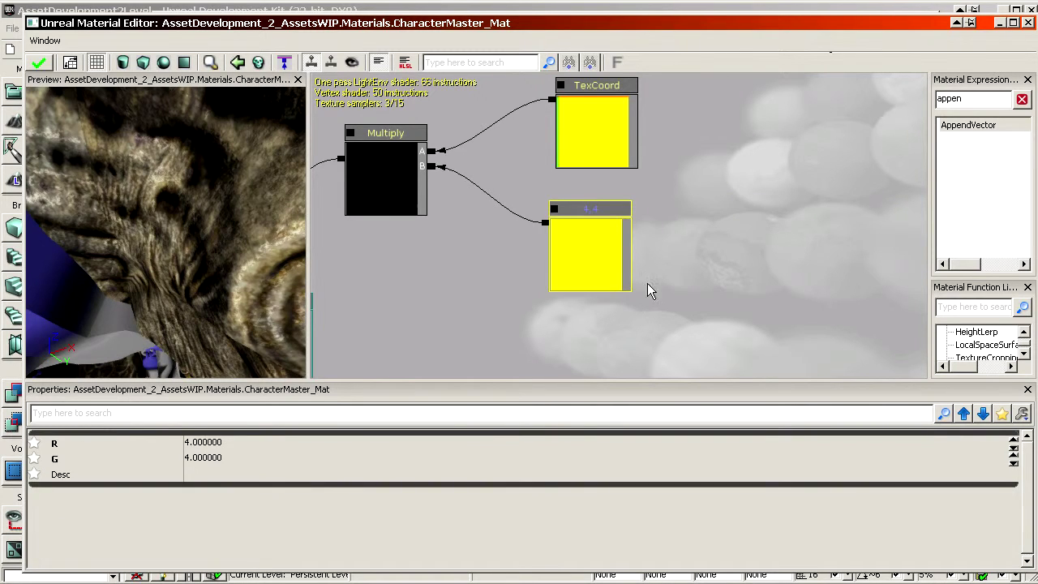
pyautogui.click(727, 183)
pyautogui.click(401, 474)
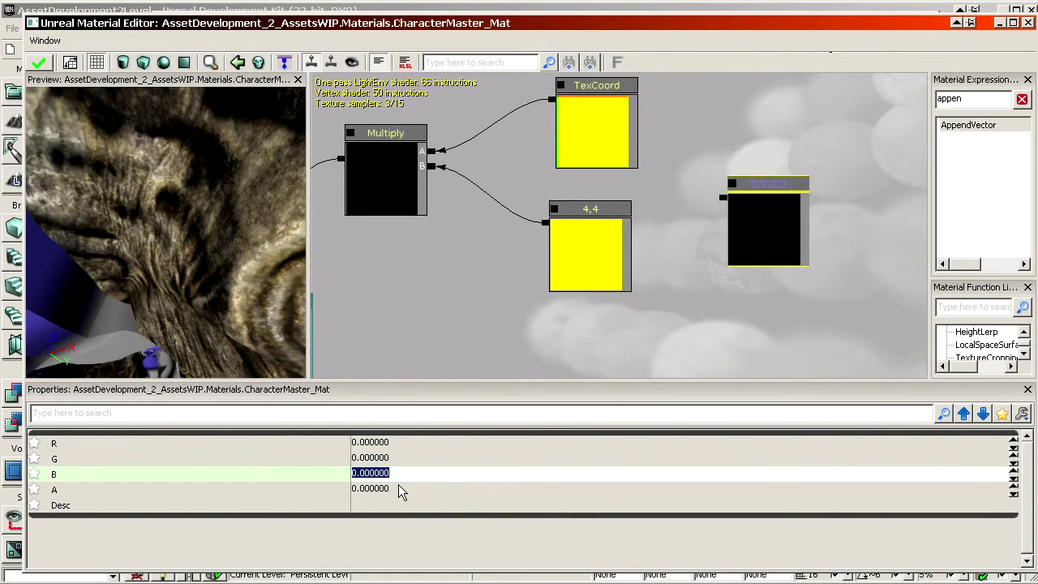
pyautogui.click(398, 488)
pyautogui.click(394, 443)
pyautogui.click(392, 456)
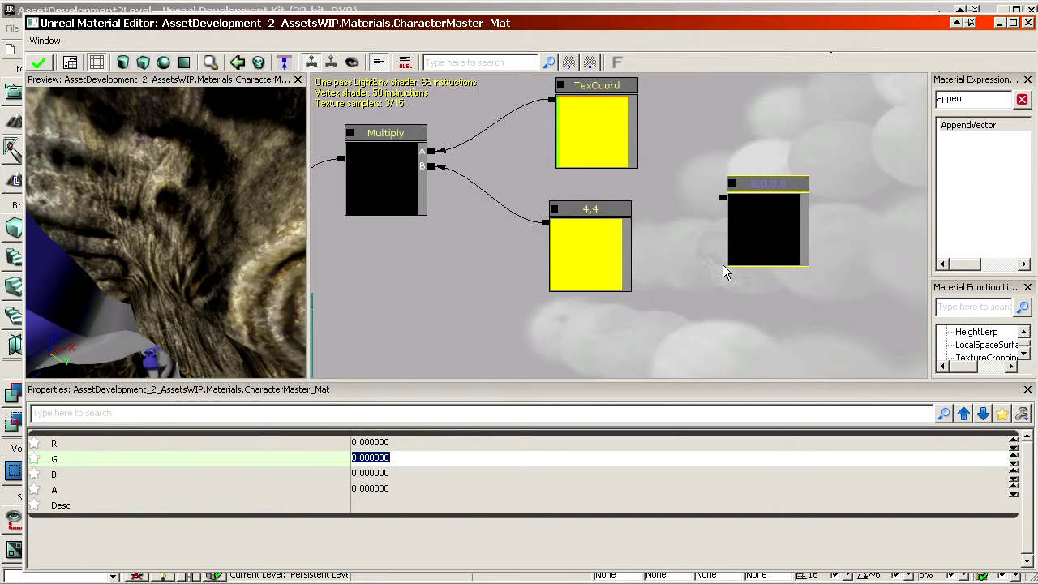
pyautogui.click(759, 224)
pyautogui.press('Delete')
# Step: Replace the 4,4 constant vector with two single-value constants and convert both to parameters
pyautogui.click(581, 251)
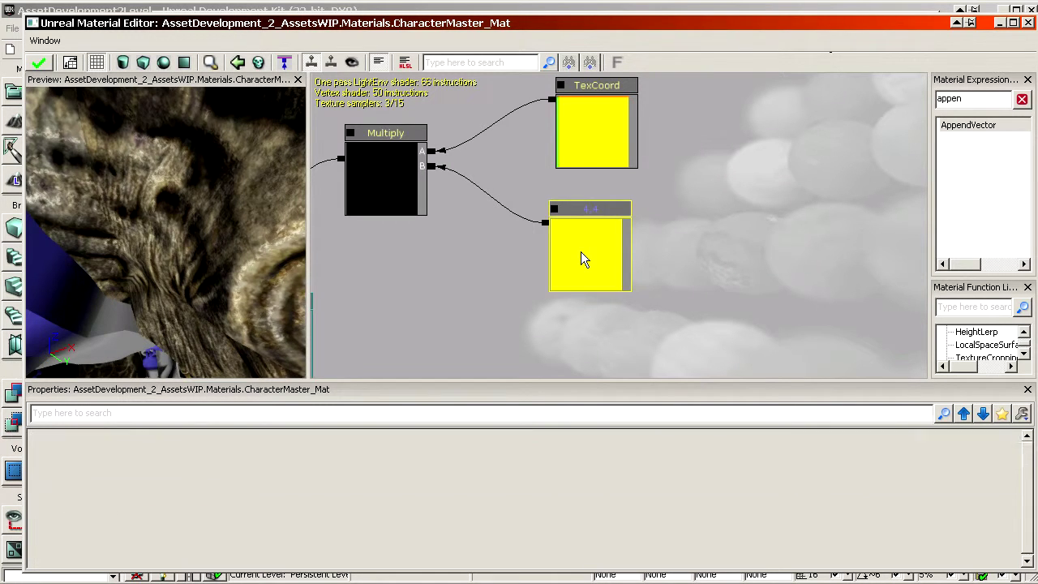
pyautogui.press('Delete')
pyautogui.click(646, 198)
pyautogui.moveTo(670, 354); pyautogui.dragTo(663, 277)
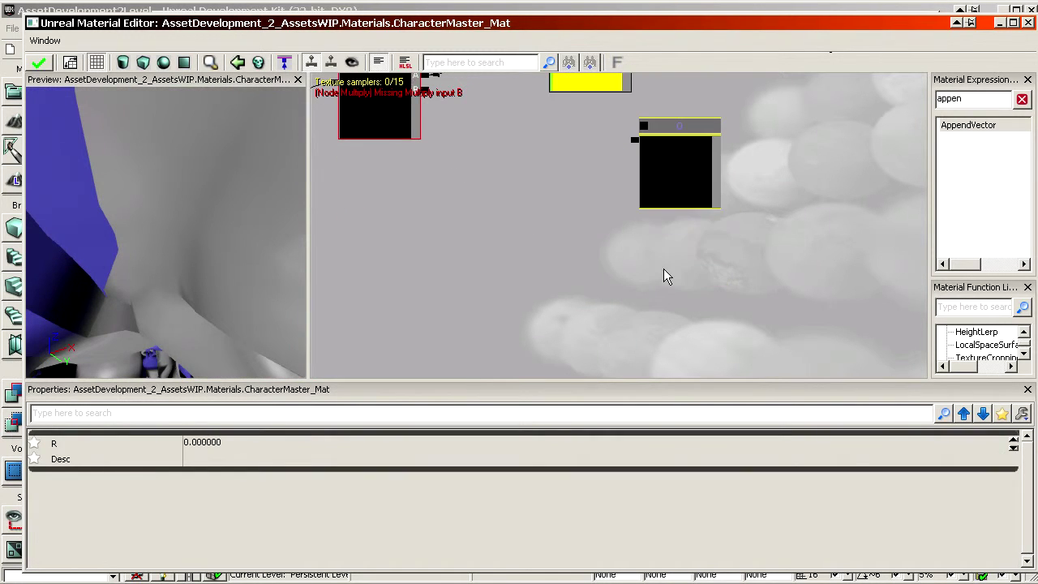
pyautogui.click(637, 240)
pyautogui.click(772, 232)
pyautogui.click(694, 273)
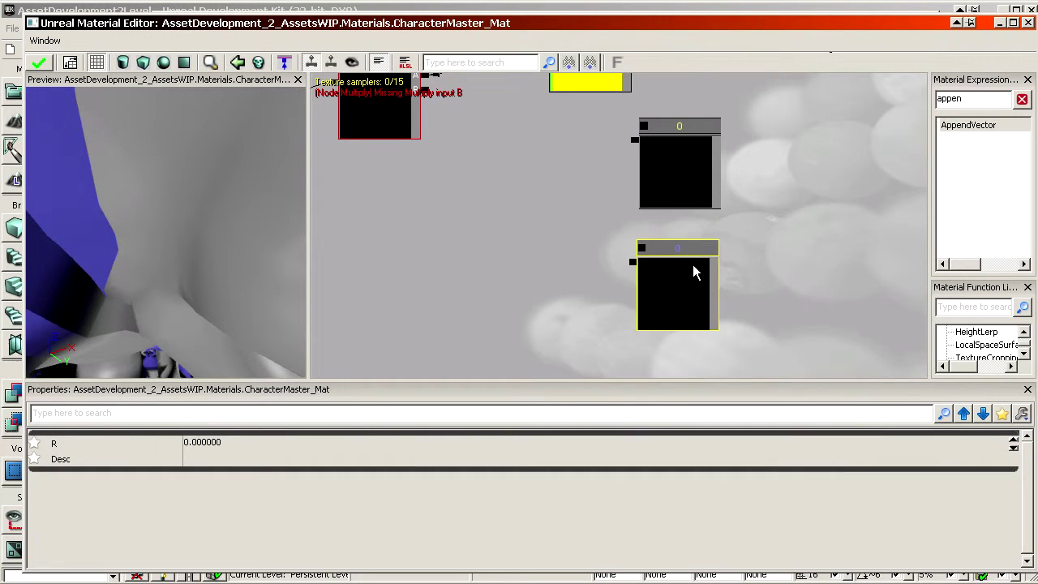
pyautogui.rightClick(693, 265)
pyautogui.click(742, 272)
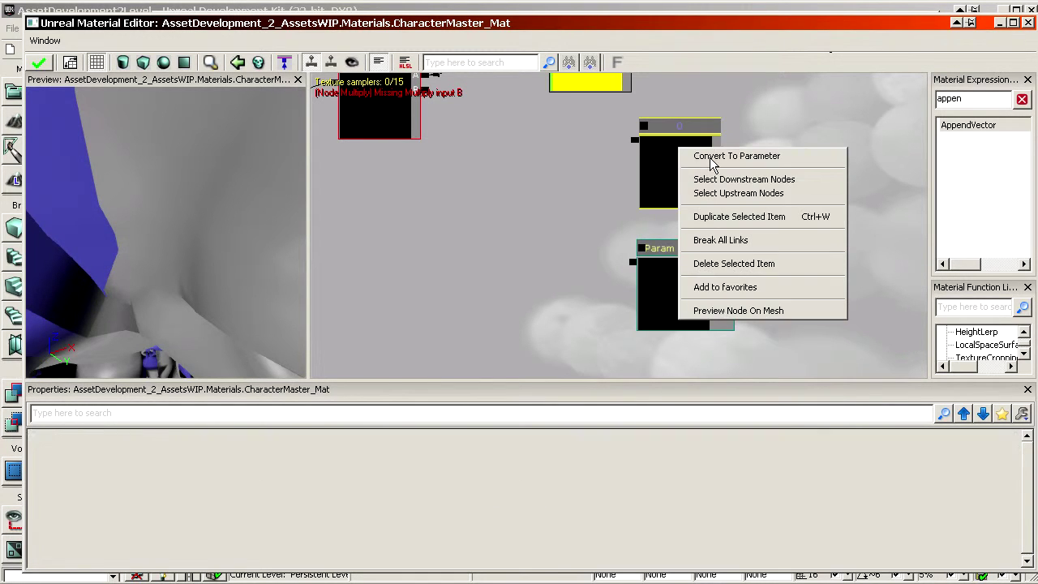
pyautogui.click(705, 156)
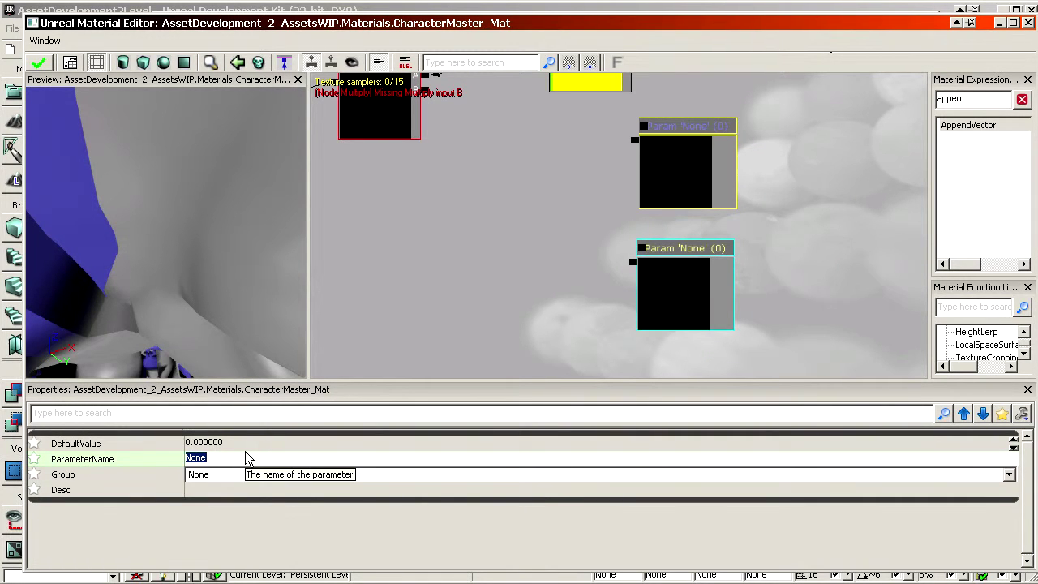
# Step: Name the upper scalar parameter DetailNormalMappingScaleU and assign it to the NormalMap group
pyautogui.write('DetailNormalMappingScaleX')
pyautogui.press('Return')
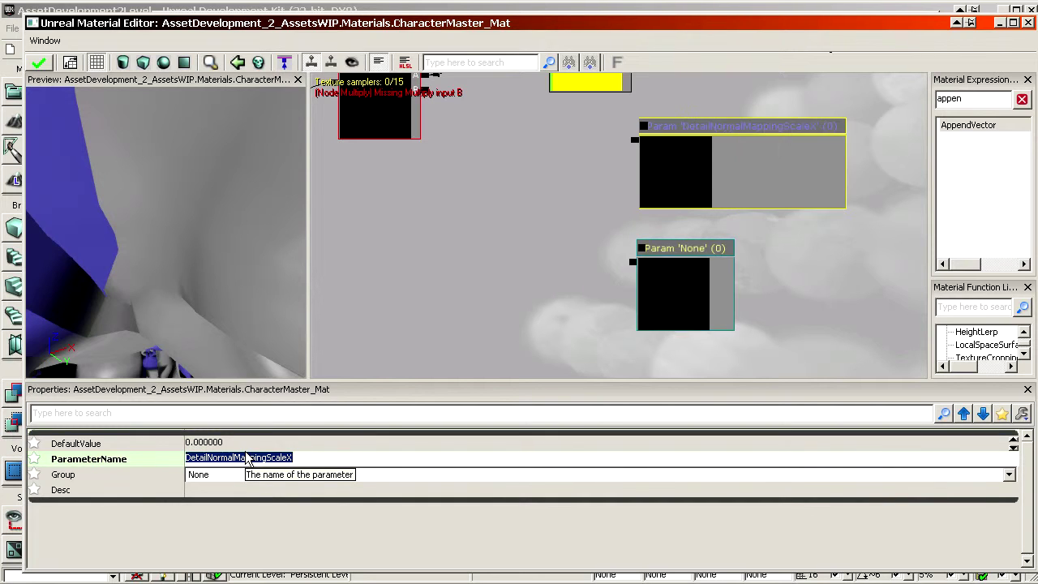
pyautogui.click(311, 460)
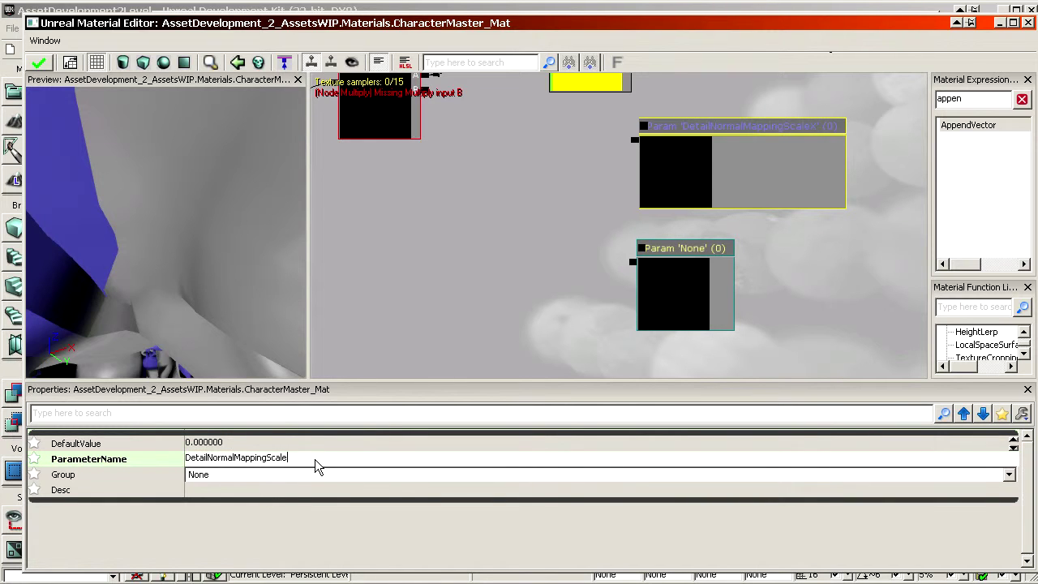
pyautogui.write('U')
pyautogui.click(257, 476)
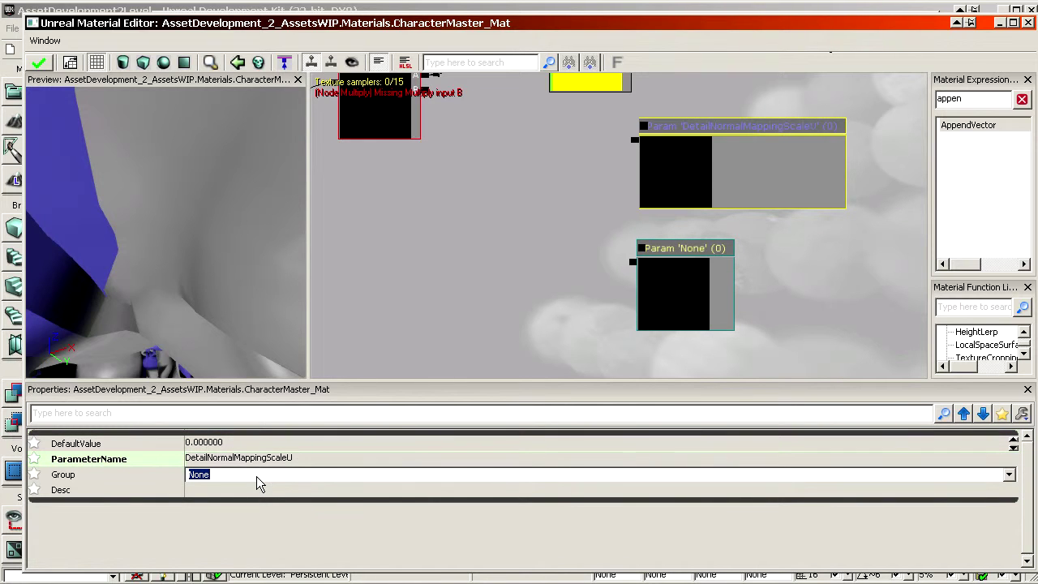
pyautogui.write('NormalMap')
pyautogui.press('Return')
# Step: Check the group name used by the NormalMapIntensity parameter elsewhere in the graph
pyautogui.scroll(-3, 627, 242)
pyautogui.moveTo(585, 231); pyautogui.dragTo(731, 354)
pyautogui.click(542, 176)
pyautogui.moveTo(438, 333); pyautogui.dragTo(606, 254)
pyautogui.click(567, 164)
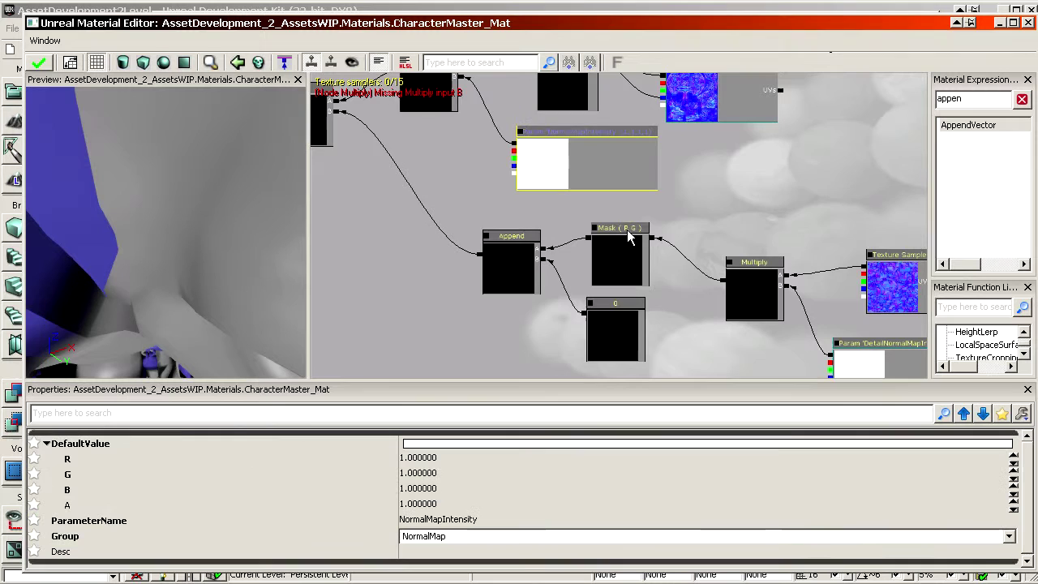
pyautogui.scroll(4, 686, 207)
# Step: Copy the DetailNormalMappingScaleU name to the unnamed parameter and change it to DetailNormalMappingScaleV
pyautogui.click(687, 203)
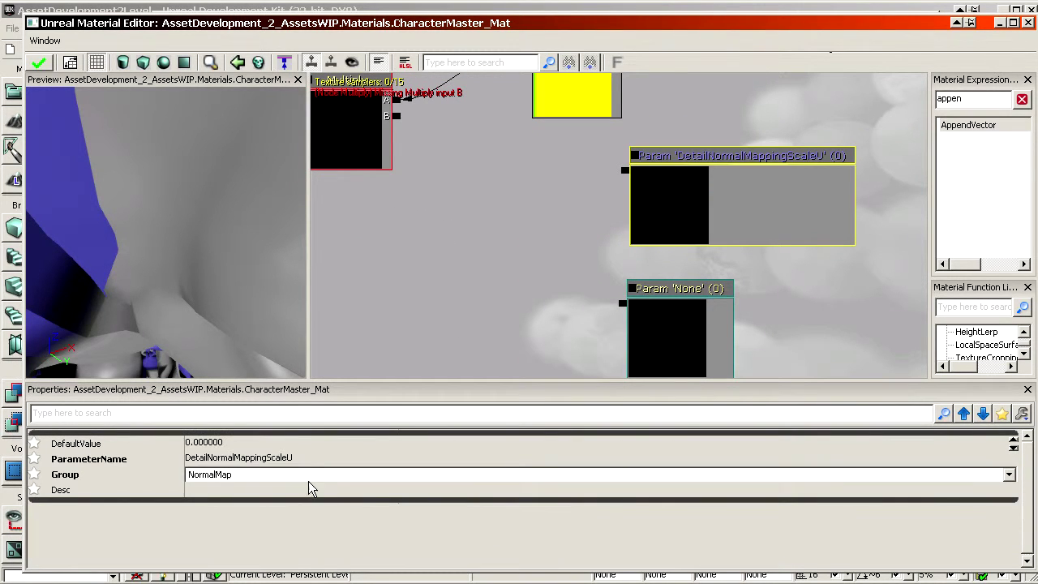
pyautogui.click(301, 458)
pyautogui.hotkey('ctrl', 'c')
pyautogui.click(649, 332)
pyautogui.click(243, 458)
pyautogui.hotkey('ctrl', 'v')
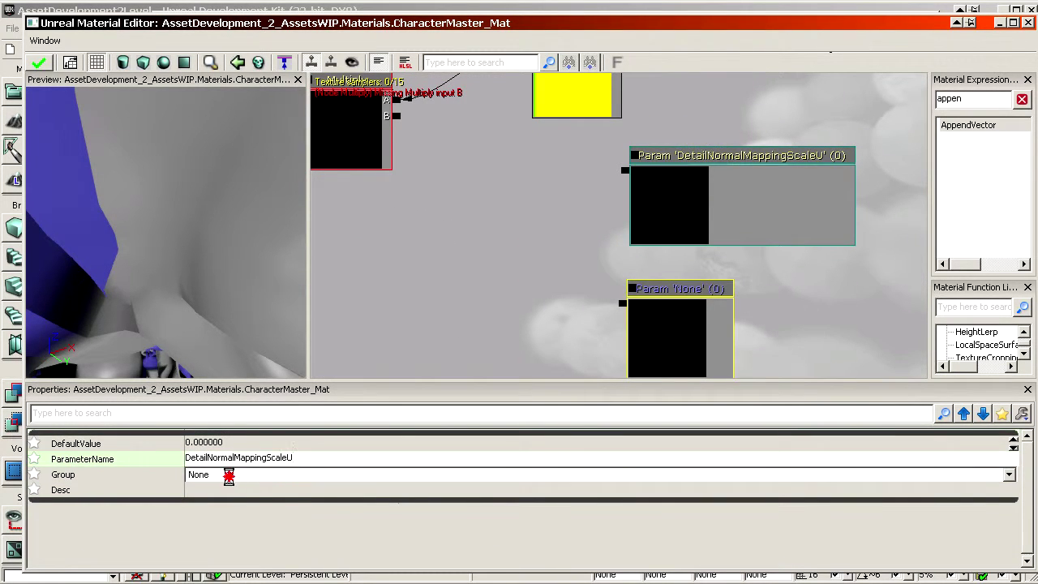
pyautogui.press('Return')
pyautogui.click(317, 459)
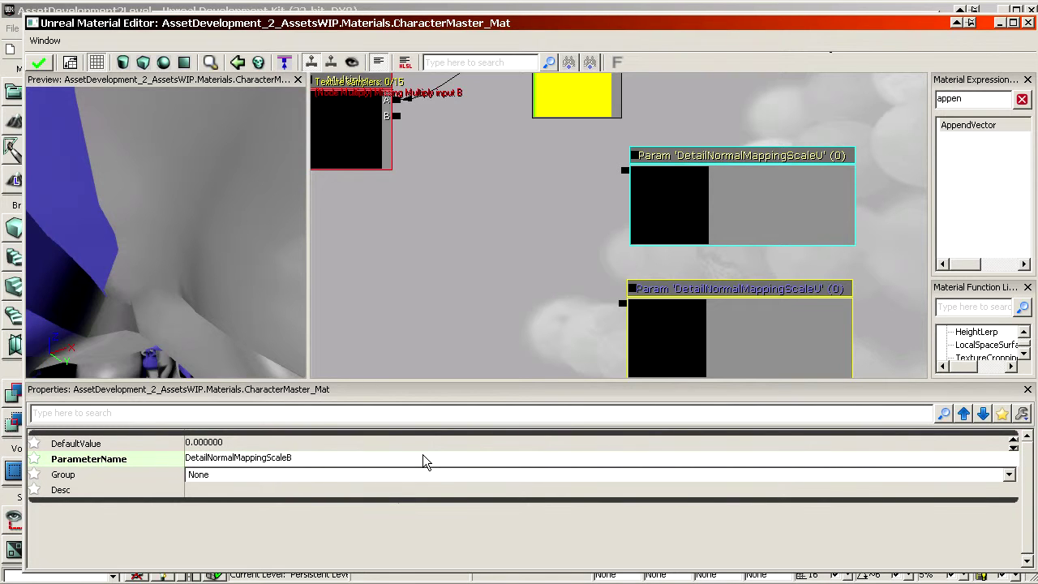
pyautogui.press('BackSpace')
pyautogui.write('V')
pyautogui.press('Return')
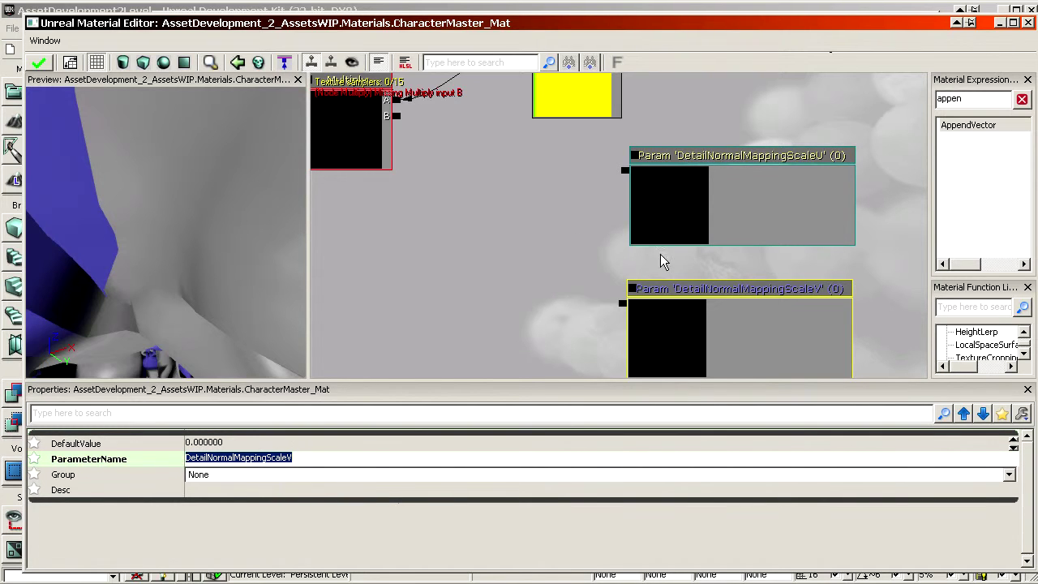
# Step: Assign DetailNormalMappingScaleV to the NormalMap group and set the default value of both scale parameters to 1
pyautogui.click(215, 476)
pyautogui.write('Nor')
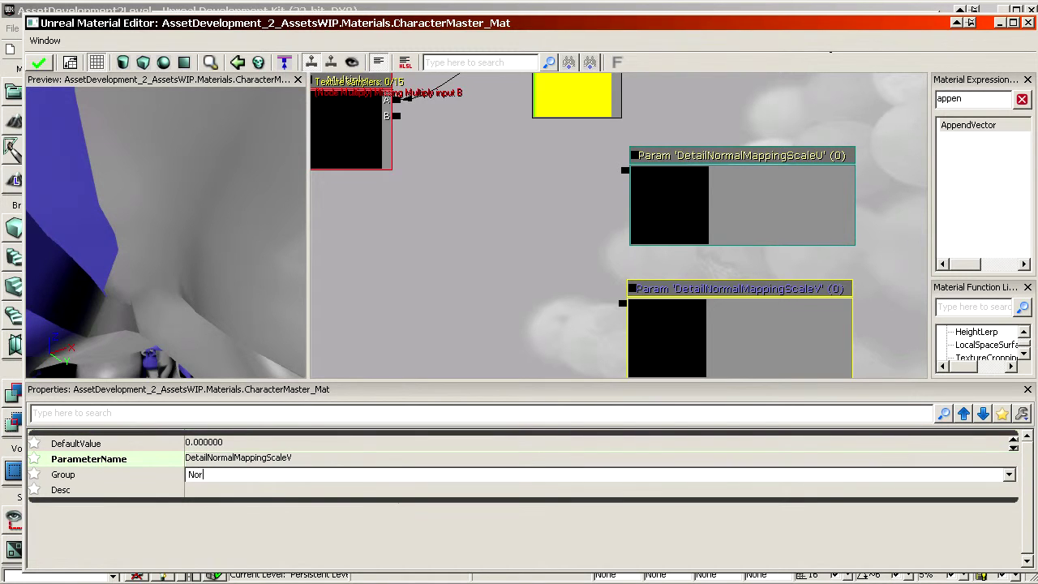
pyautogui.write('malMap')
pyautogui.press('Return')
pyautogui.click(221, 444)
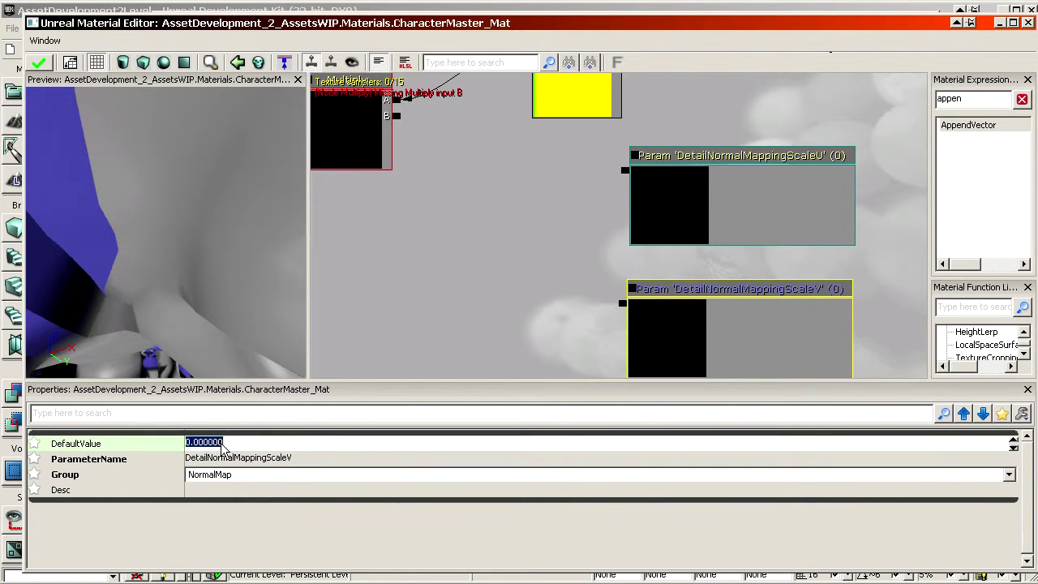
pyautogui.write('1')
pyautogui.click(709, 243)
pyautogui.click(256, 444)
pyautogui.write('1')
pyautogui.press('Return')
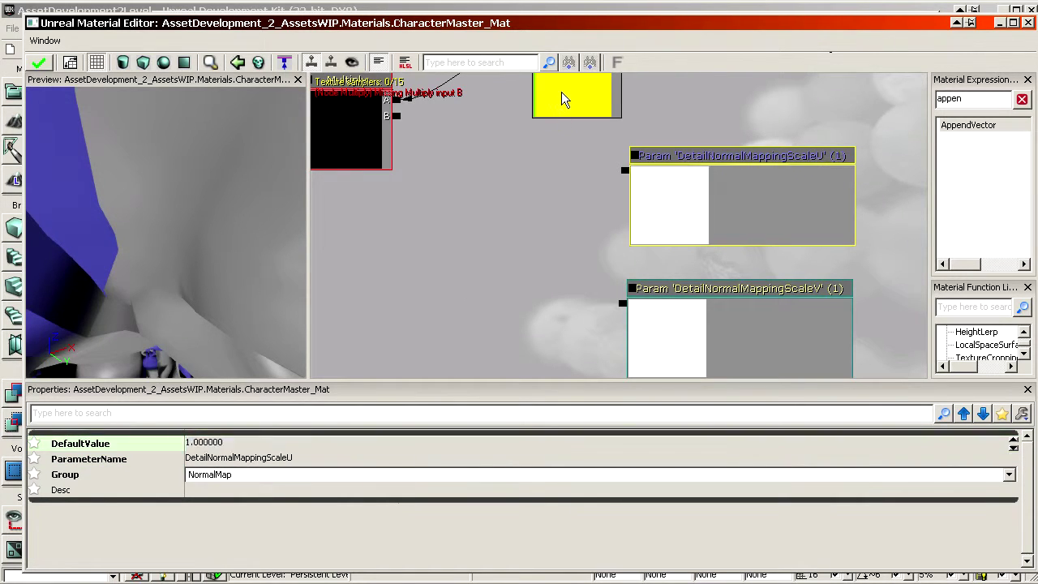
# Step: Set the TexCoord node's UTiling and VTiling to 28
pyautogui.click(563, 99)
pyautogui.click(234, 461)
pyautogui.write('2')
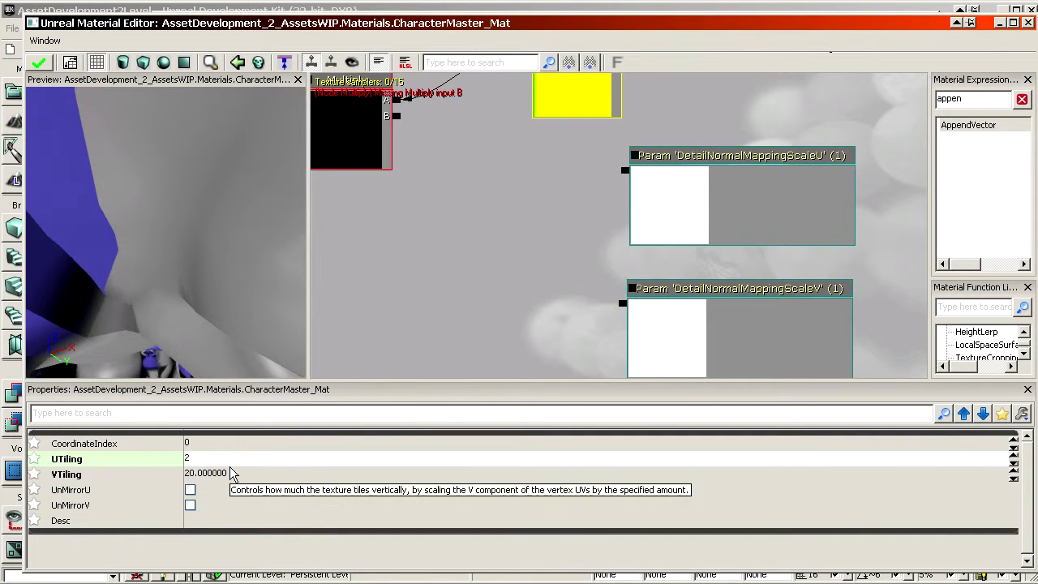
pyautogui.write('8')
pyautogui.click(232, 475)
pyautogui.write('28')
pyautogui.press('Return')
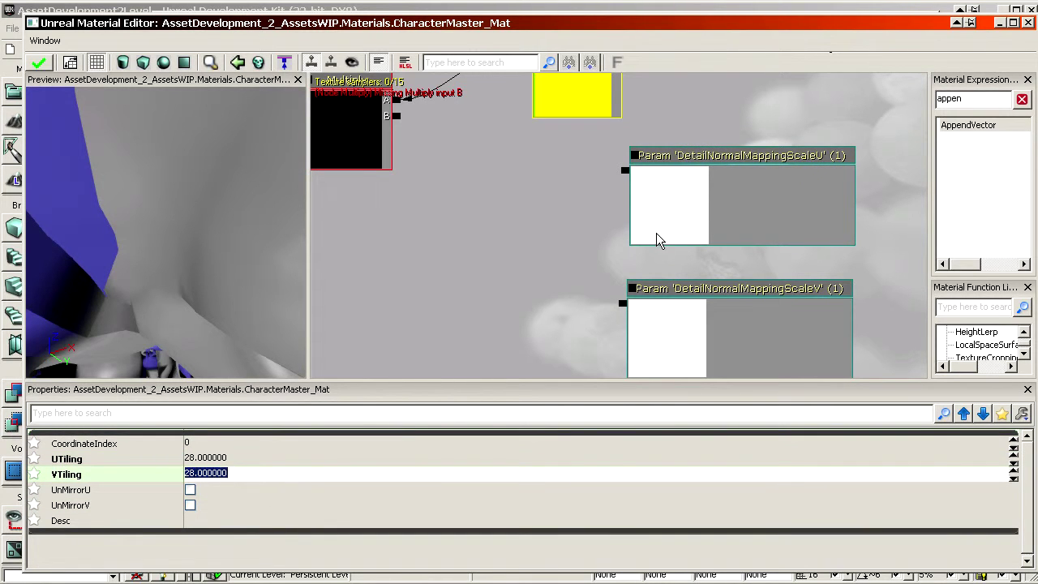
pyautogui.click(657, 233)
pyautogui.moveTo(576, 266); pyautogui.dragTo(627, 272)
pyautogui.click(577, 265)
pyautogui.moveTo(573, 241); pyautogui.dragTo(560, 225)
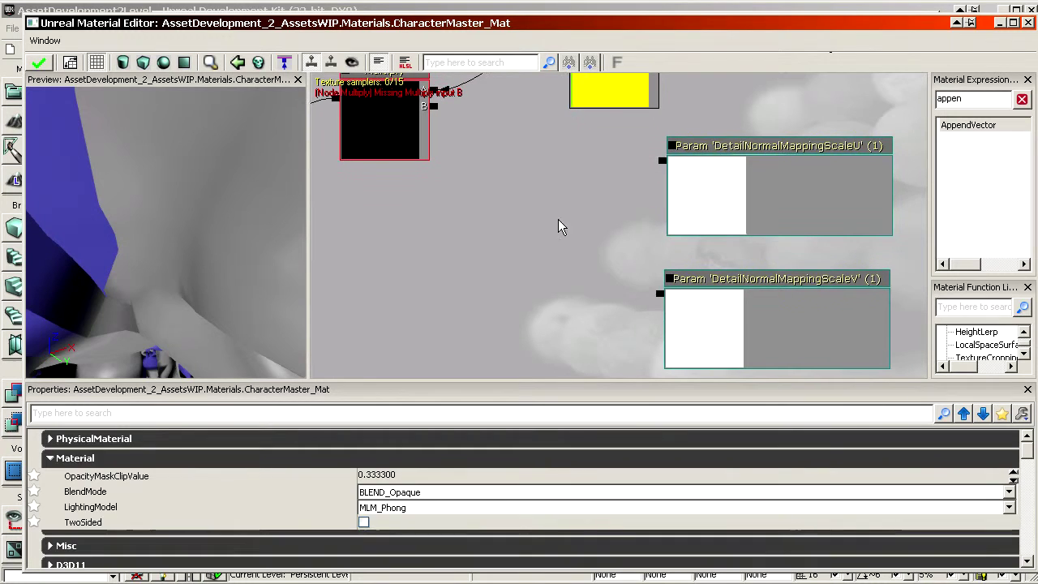
pyautogui.click(494, 189)
pyautogui.moveTo(660, 296); pyautogui.dragTo(570, 193)
pyautogui.click(533, 239)
pyautogui.press('Delete')
# Step: Add a two-component constant vector below the Multiply node, beside the two scale parameters
pyautogui.moveTo(540, 239); pyautogui.dragTo(552, 235)
pyautogui.press('2')
pyautogui.click(403, 259)
pyautogui.moveTo(413, 238); pyautogui.dragTo(427, 218)
pyautogui.click(427, 219)
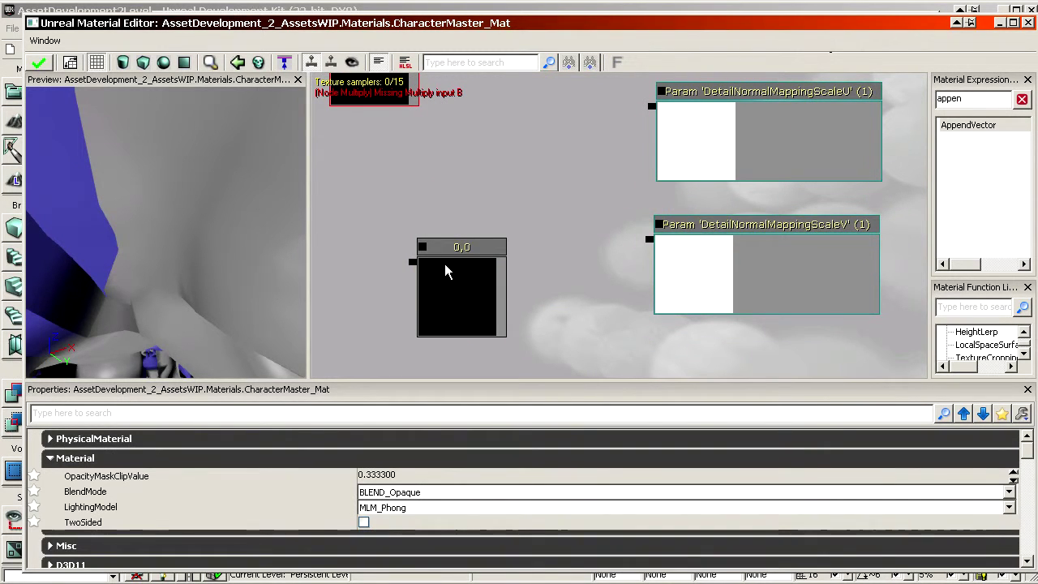
# Step: Delete the two-component constant vector and inspect the existing Append node fed by the RG mask
pyautogui.click(478, 273)
pyautogui.press('Delete')
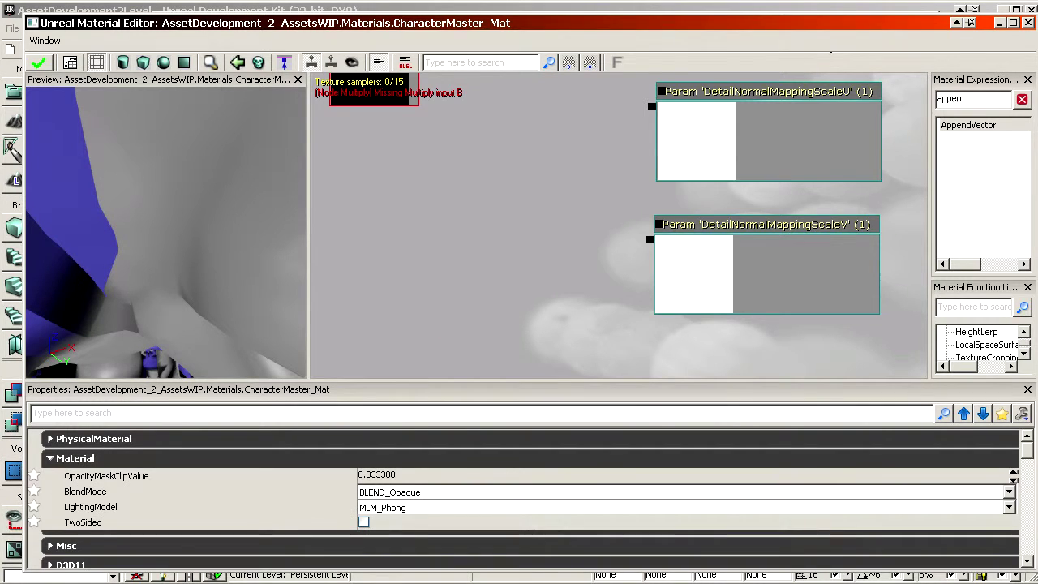
pyautogui.scroll(-3, 536, 264)
pyautogui.moveTo(536, 264); pyautogui.dragTo(1030, 341)
pyautogui.scroll(3, 618, 226)
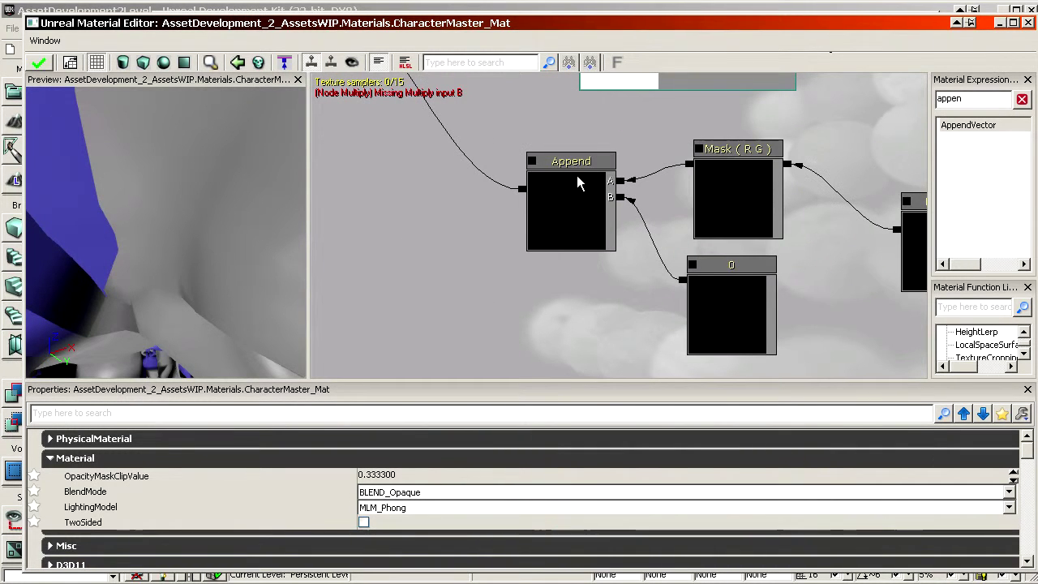
pyautogui.click(576, 192)
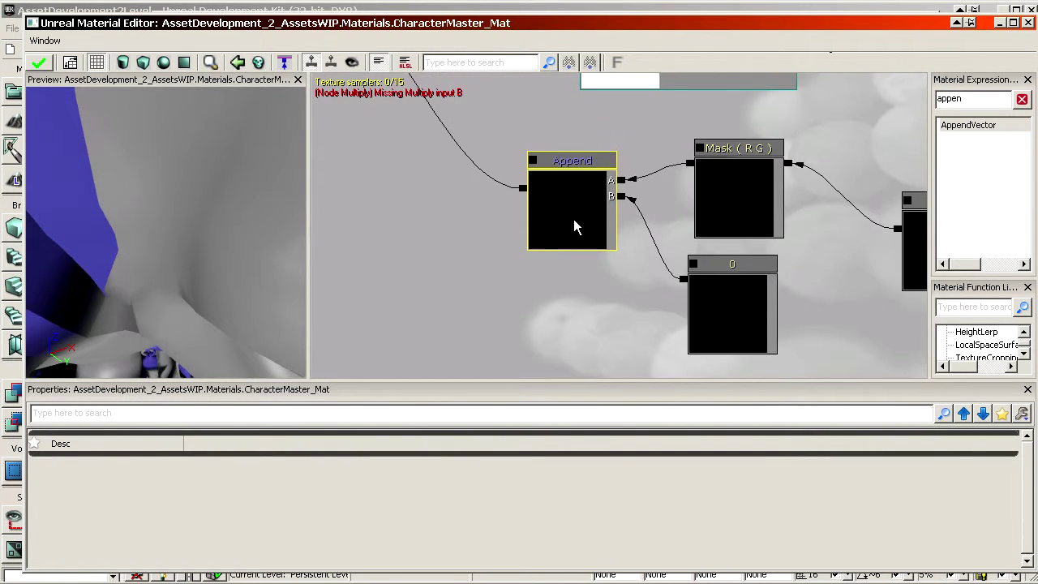
# Step: Add an AppendVector node beside the scale parameters, connecting DetailNormalMappingScaleU to its A input and DetailNormalMappingScaleV to B
pyautogui.scroll(-4, 573, 219)
pyautogui.moveTo(580, 244); pyautogui.dragTo(324, 211)
pyautogui.scroll(4, 662, 190)
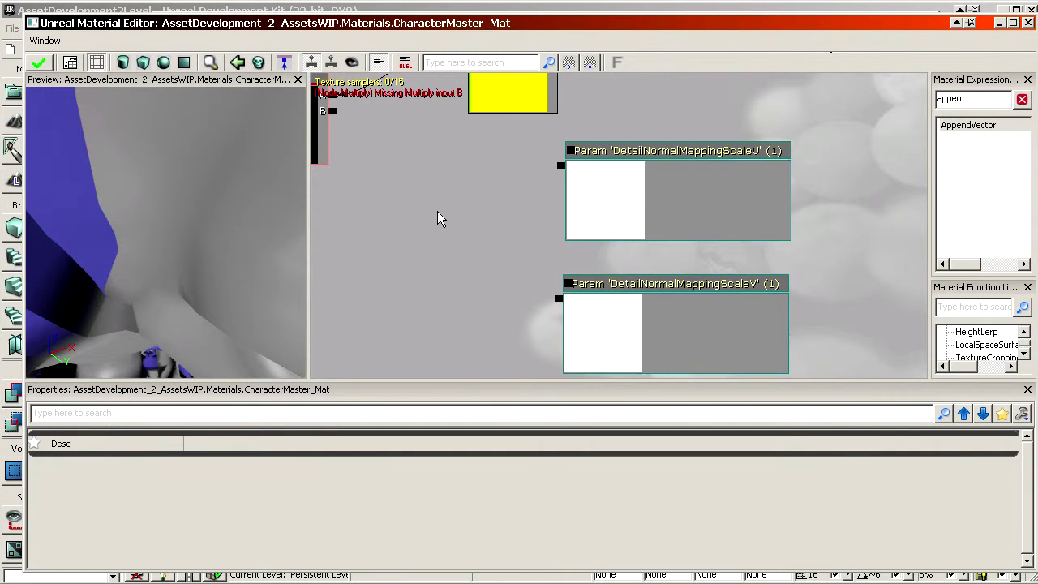
pyautogui.doubleClick(953, 99)
pyautogui.moveTo(973, 132); pyautogui.dragTo(382, 183)
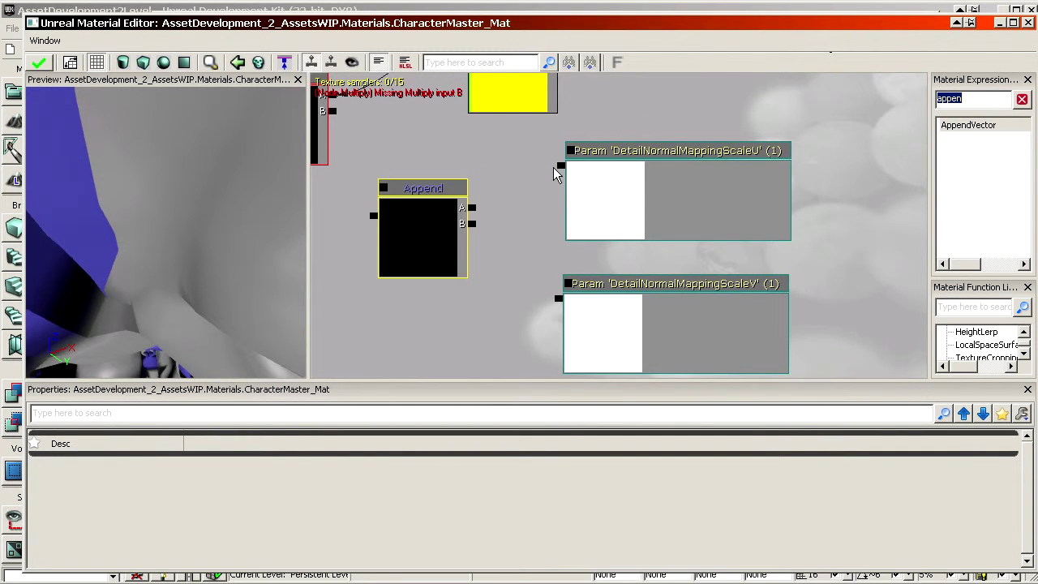
pyautogui.moveTo(560, 167); pyautogui.dragTo(480, 209)
pyautogui.moveTo(473, 208); pyautogui.dragTo(563, 166)
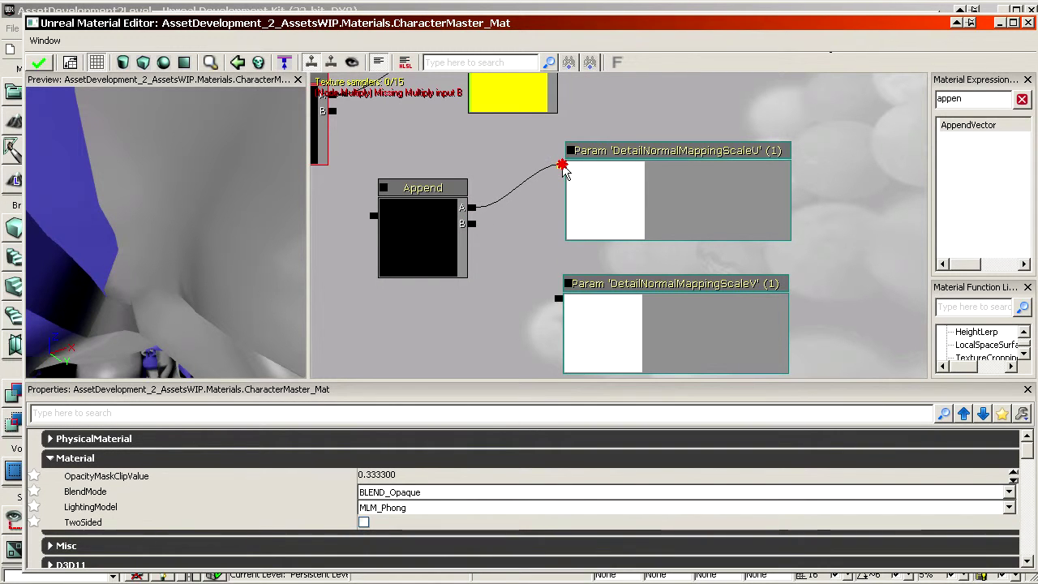
pyautogui.moveTo(472, 224); pyautogui.dragTo(558, 299)
# Step: Connect the new Append node's output to the Multiply's B input and shift the Append node slightly
pyautogui.moveTo(435, 248); pyautogui.dragTo(532, 324)
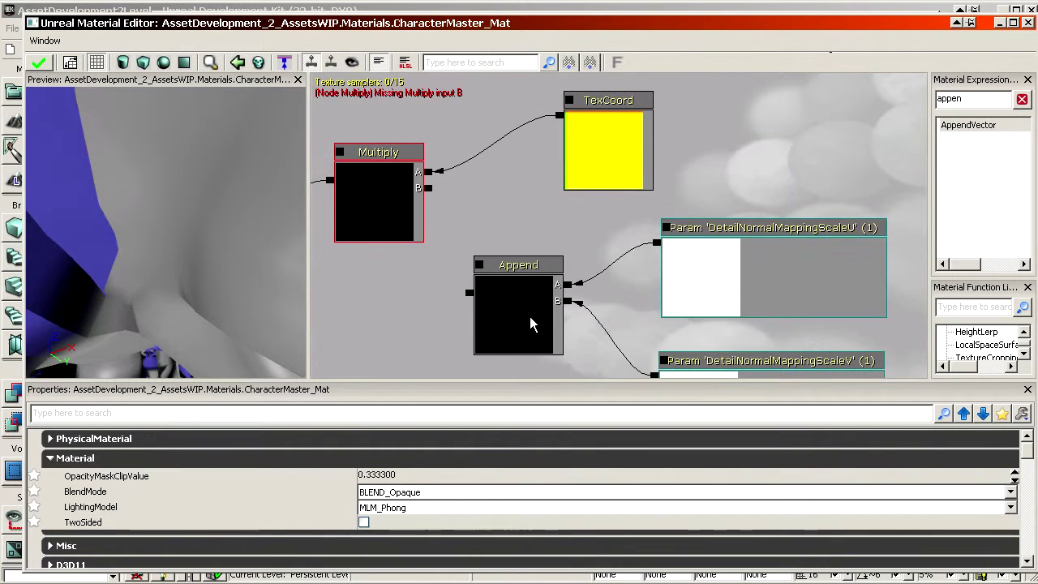
pyautogui.moveTo(470, 292); pyautogui.dragTo(427, 188)
pyautogui.click(540, 298)
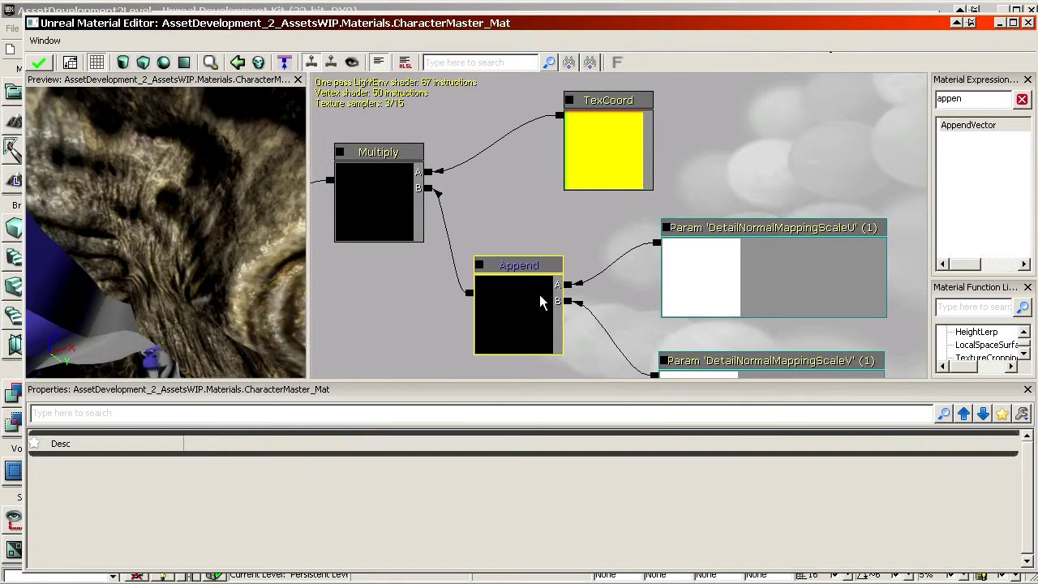
pyautogui.keyDown('ctrl'); pyautogui.moveTo(527, 309); pyautogui.dragTo(558, 293); pyautogui.keyUp('ctrl')
# Step: Review how the TexCoord, scale parameters, Append and Multiply feed the detail normal texture sample's UVs
pyautogui.moveTo(429, 280); pyautogui.dragTo(711, 304)
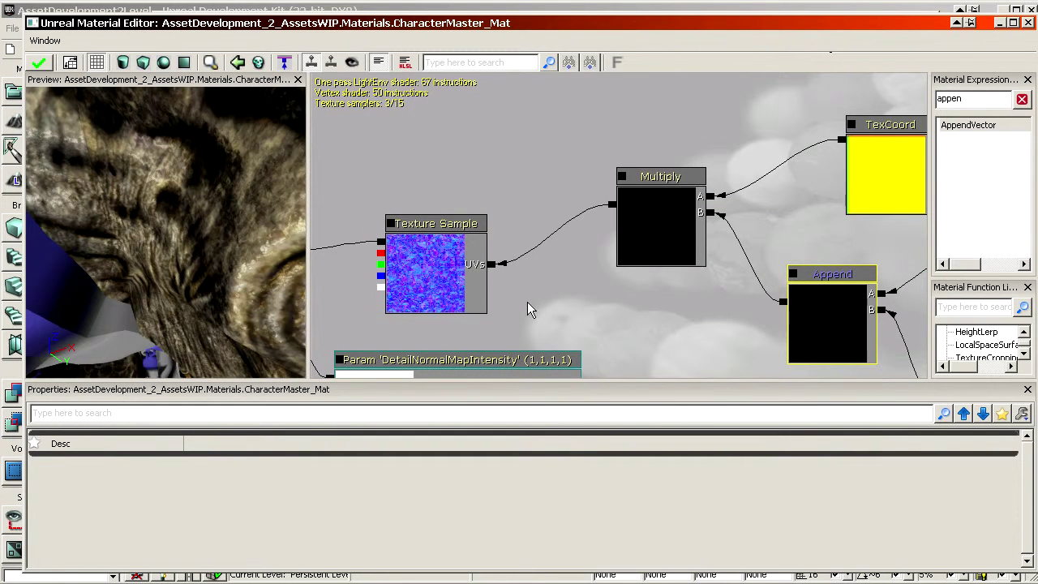
pyautogui.moveTo(379, 232); pyautogui.dragTo(382, 241)
pyautogui.moveTo(731, 336); pyautogui.dragTo(529, 262)
pyautogui.click(846, 175)
pyautogui.moveTo(798, 330); pyautogui.dragTo(897, 376)
pyautogui.click(693, 218)
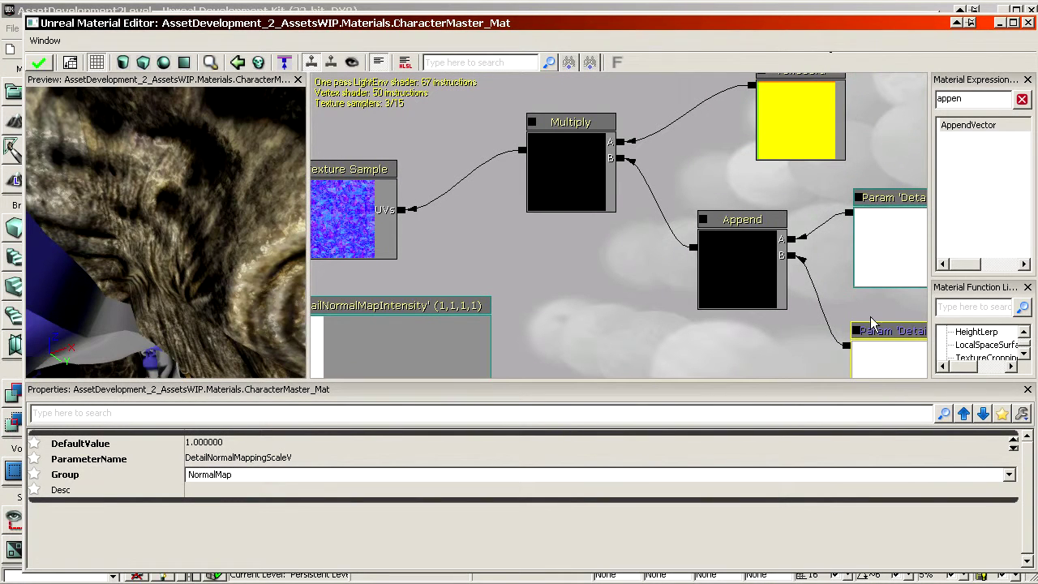
pyautogui.click(681, 240)
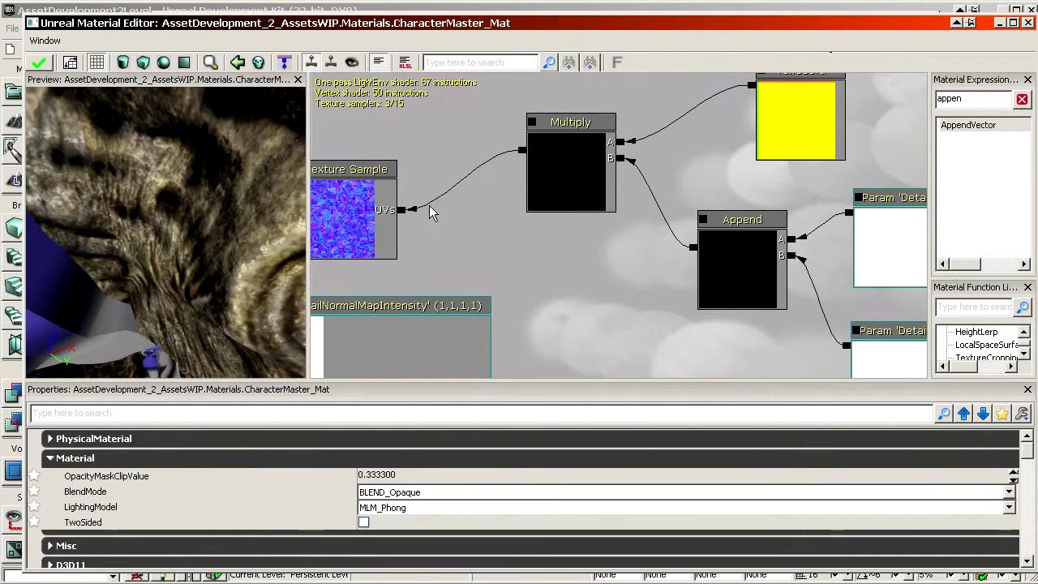
pyautogui.moveTo(610, 146); pyautogui.dragTo(696, 182)
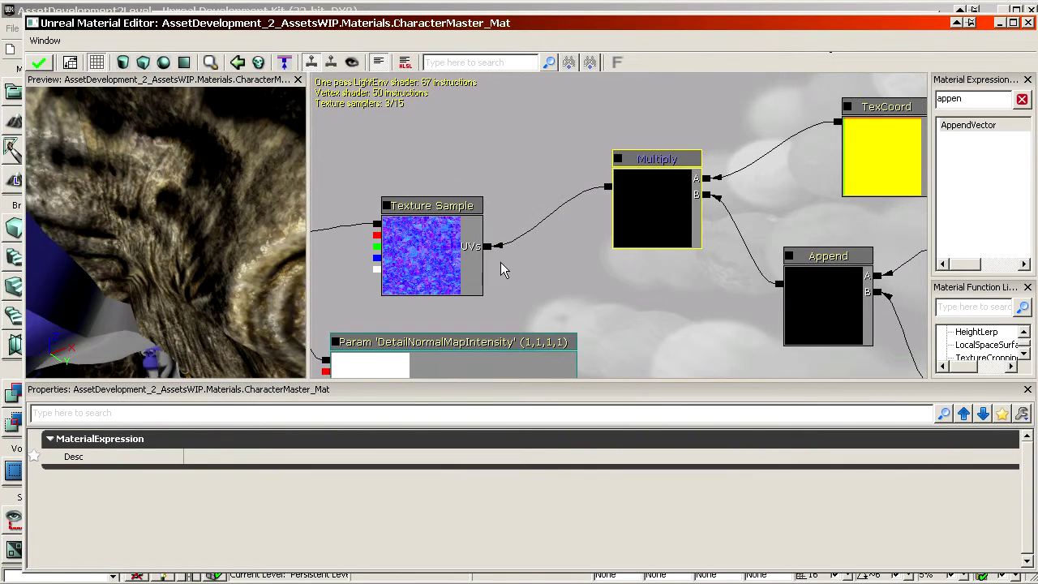
pyautogui.moveTo(658, 305); pyautogui.dragTo(383, 280)
# Step: Try a default value of 4 for DetailNormalMappingScaleU and return it to 1
pyautogui.click(667, 296)
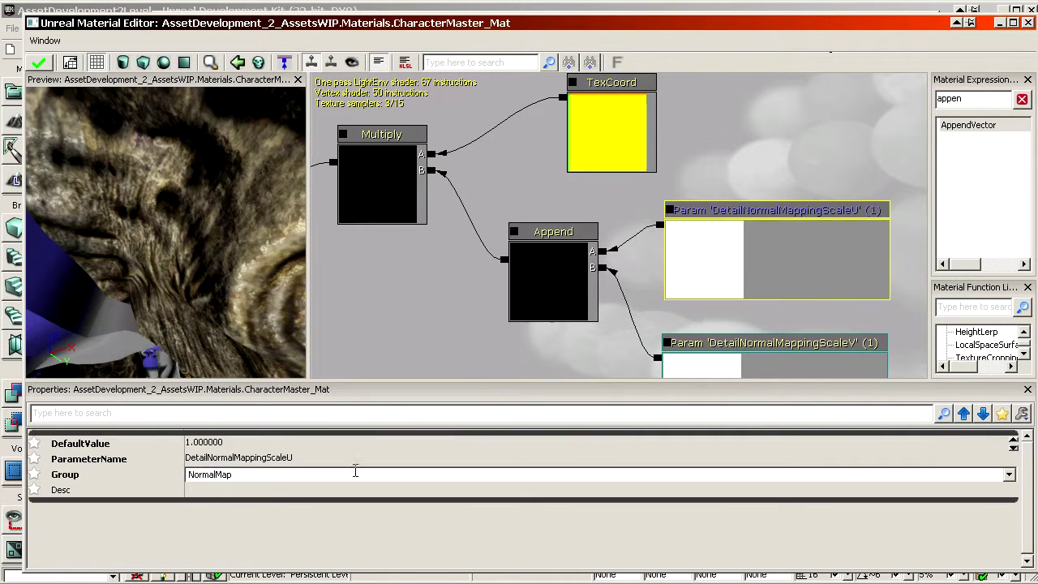
pyautogui.click(208, 443)
pyautogui.write('4')
pyautogui.press('Return')
pyautogui.write('1')
pyautogui.press('Return')
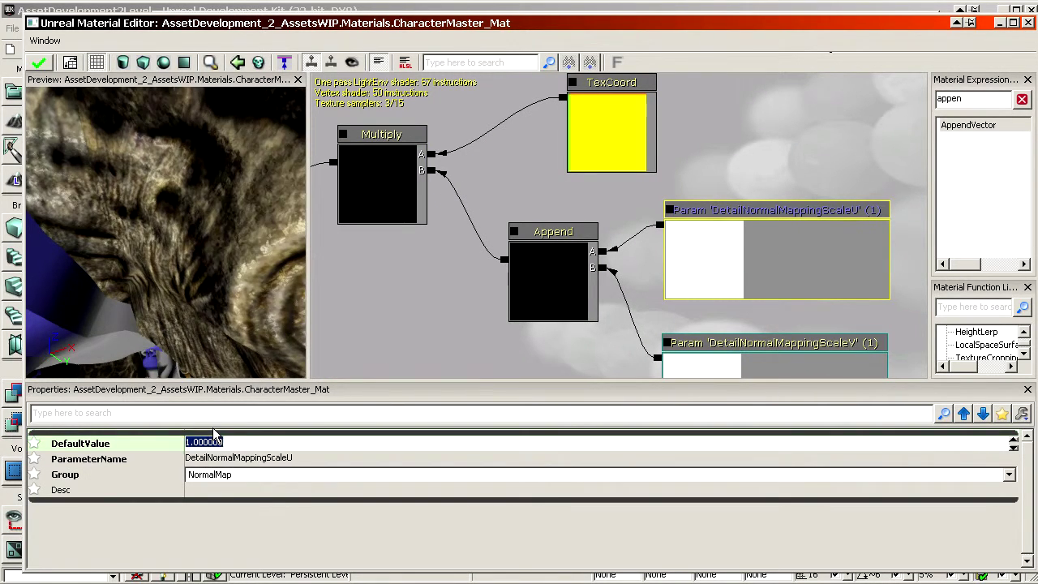
pyautogui.click(422, 311)
# Step: Select the whole normal map node network and move it down, clear of the other graph nodes
pyautogui.moveTo(474, 310); pyautogui.dragTo(589, 357)
pyautogui.scroll(-3, 635, 231)
pyautogui.moveTo(464, 267); pyautogui.dragTo(645, 299)
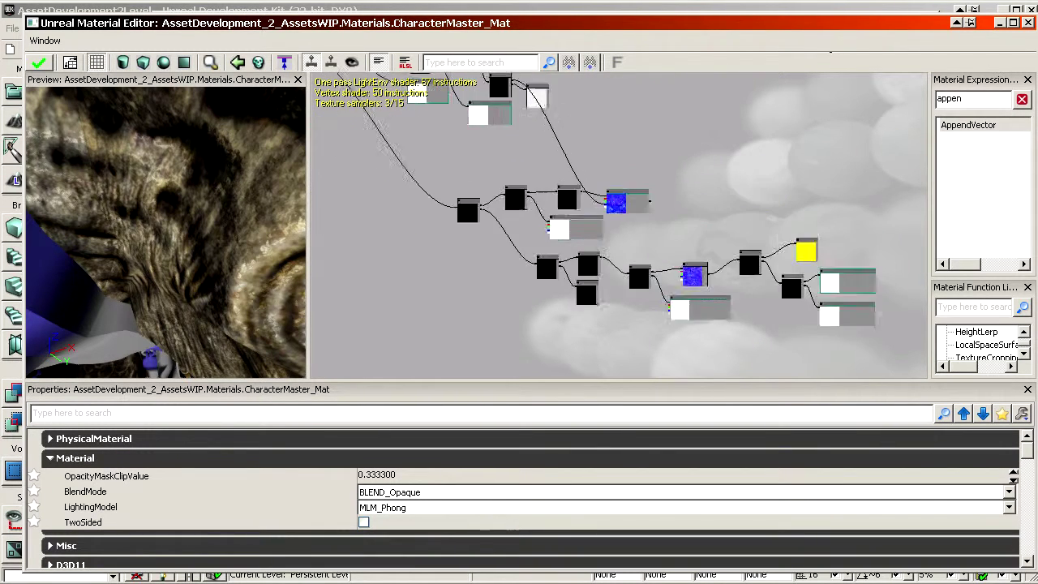
pyautogui.scroll(5, 679, 248)
pyautogui.moveTo(489, 339); pyautogui.dragTo(586, 292)
pyautogui.scroll(-6, 595, 285)
pyautogui.keyDown('ctrl'); pyautogui.keyDown('alt'); pyautogui.moveTo(833, 325); pyautogui.dragTo(390, 187); pyautogui.keyUp('alt'); pyautogui.keyUp('ctrl')
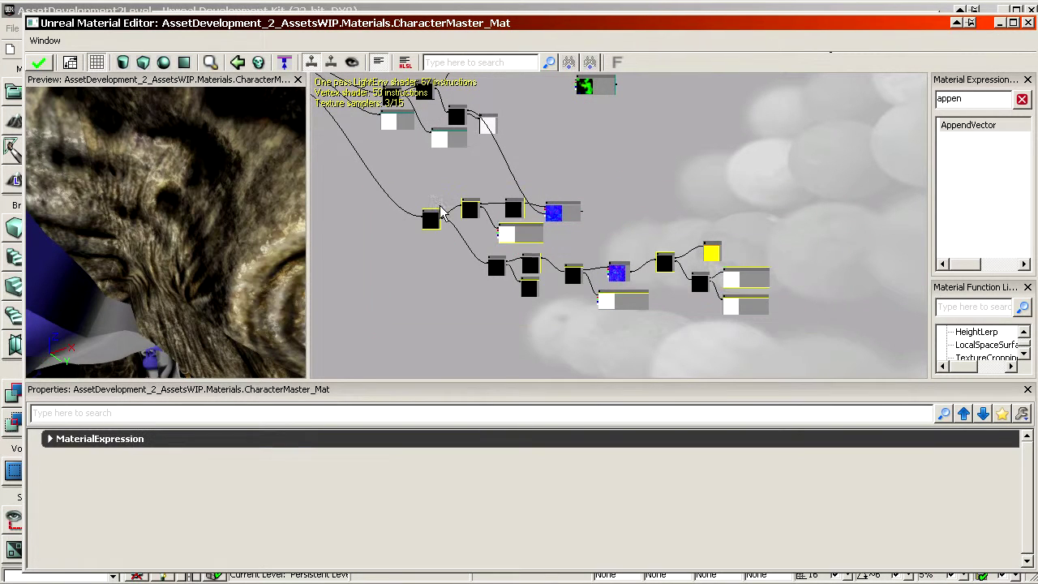
pyautogui.keyDown('ctrl'); pyautogui.moveTo(501, 215); pyautogui.dragTo(344, 310); pyautogui.keyUp('ctrl')
pyautogui.moveTo(345, 310); pyautogui.dragTo(562, 190)
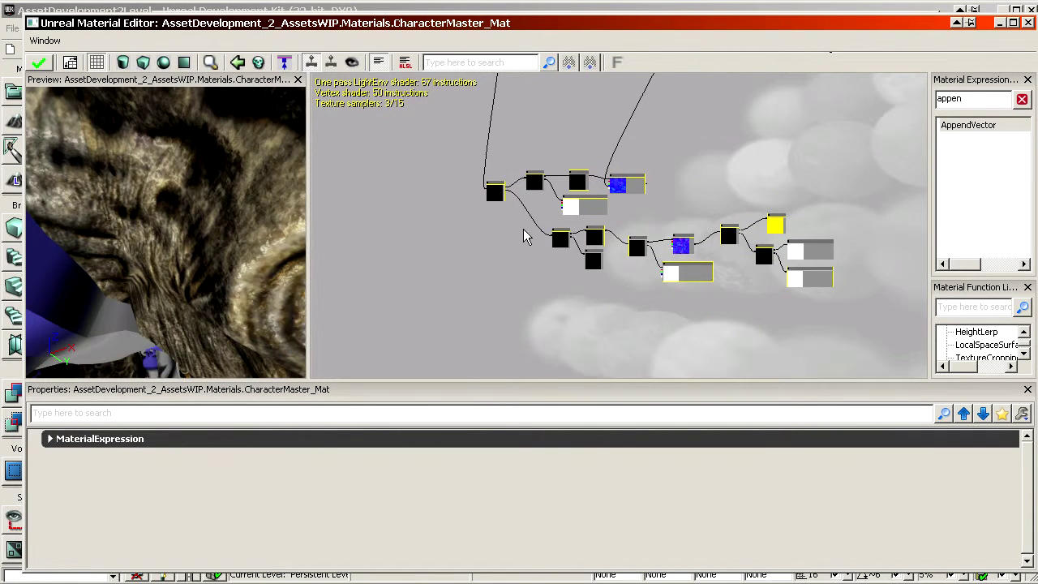
# Step: Add a comment titled "Normal Map" around all the selected normal map nodes
pyautogui.moveTo(697, 136); pyautogui.dragTo(672, 154)
pyautogui.click(672, 154)
pyautogui.keyDown('ctrl'); pyautogui.keyDown('alt'); pyautogui.moveTo(377, 130); pyautogui.dragTo(845, 338); pyautogui.keyUp('alt'); pyautogui.keyUp('ctrl')
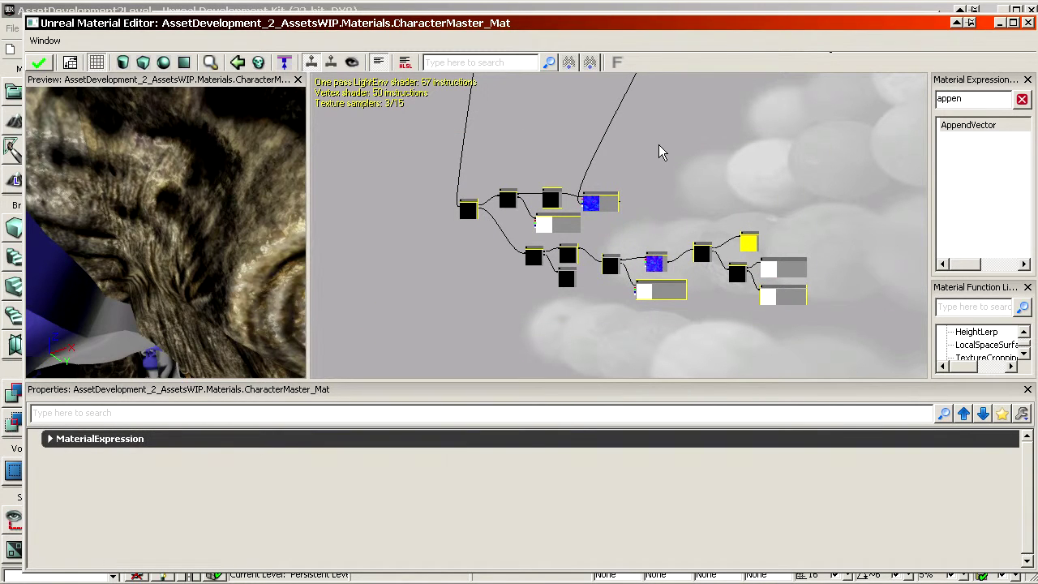
pyautogui.rightClick(742, 107)
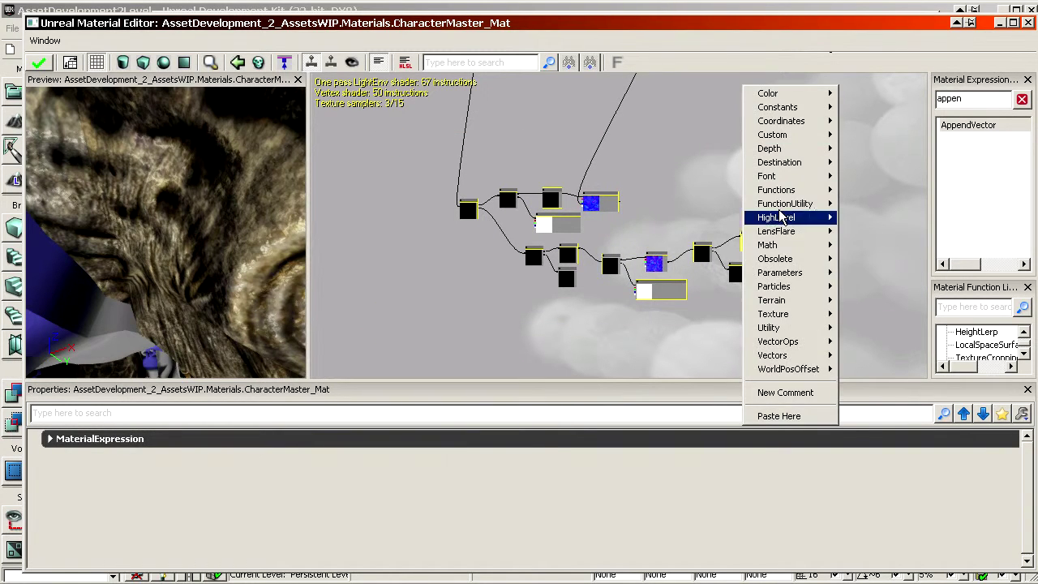
pyautogui.click(786, 396)
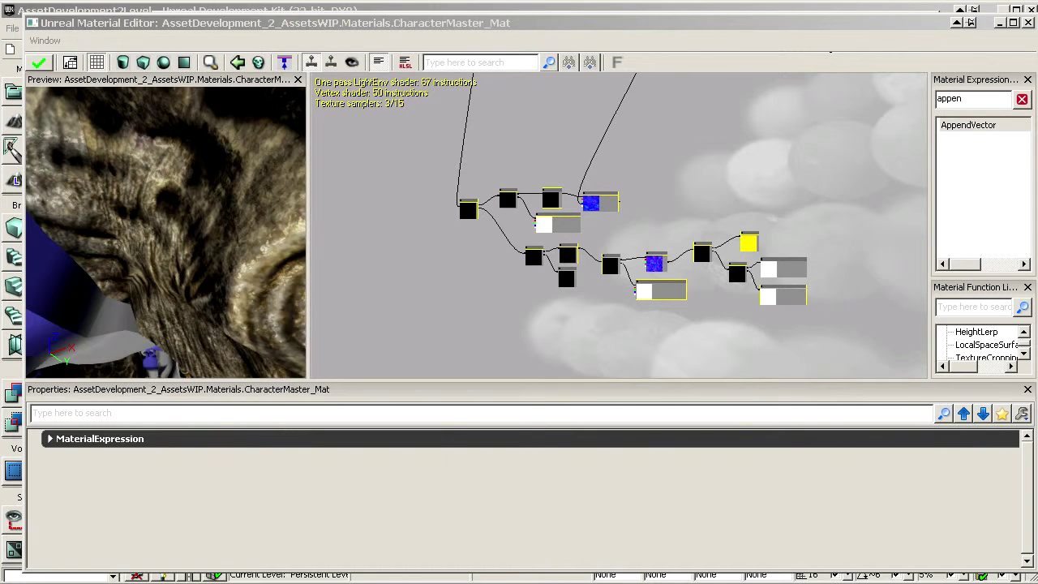
pyautogui.write('Normal Map')
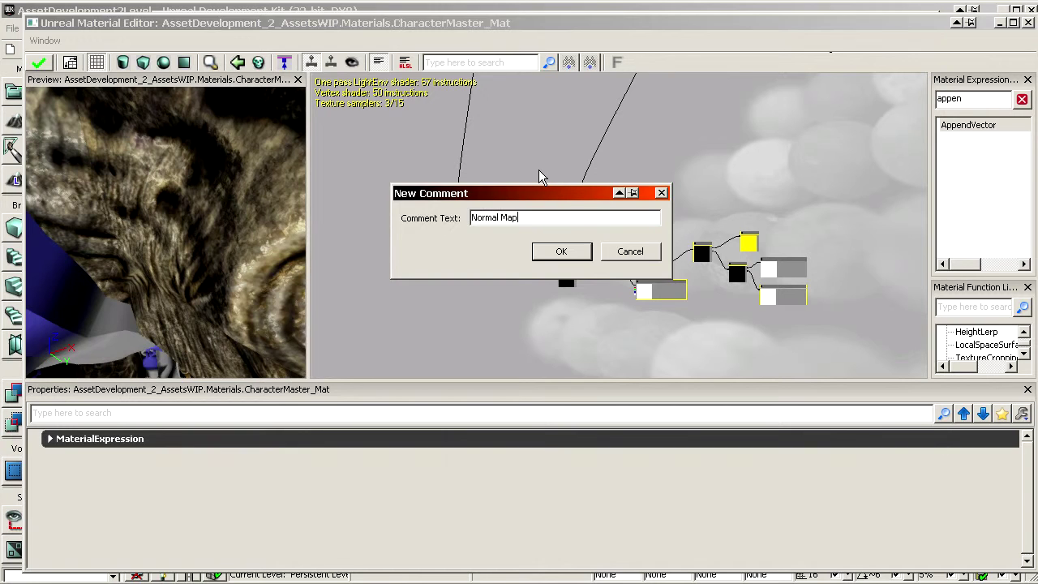
pyautogui.press('Return')
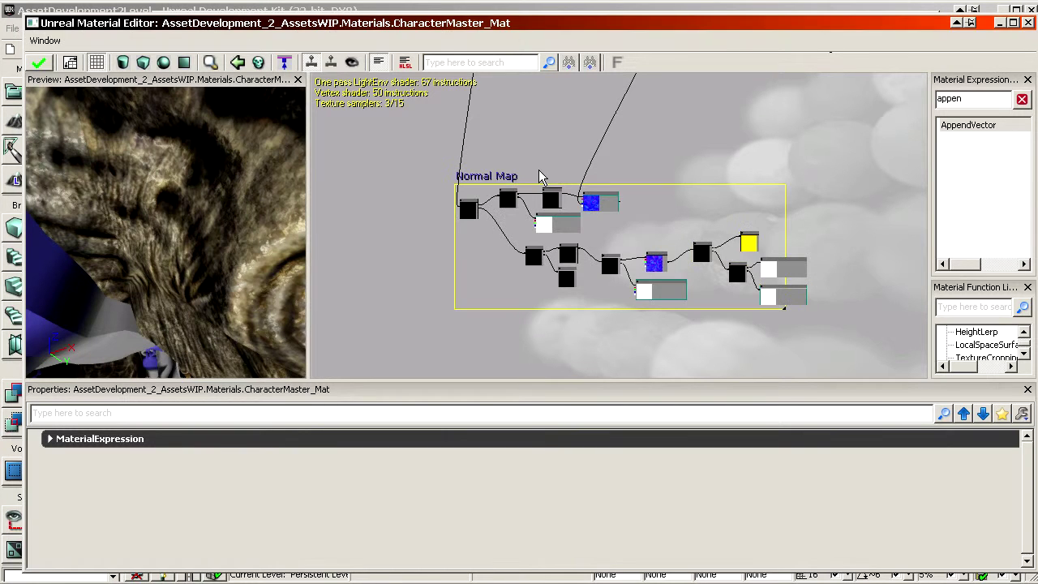
# Step: Enlarge the Normal Map comment frame so it encloses both scale parameters
pyautogui.moveTo(785, 309); pyautogui.dragTo(814, 322)
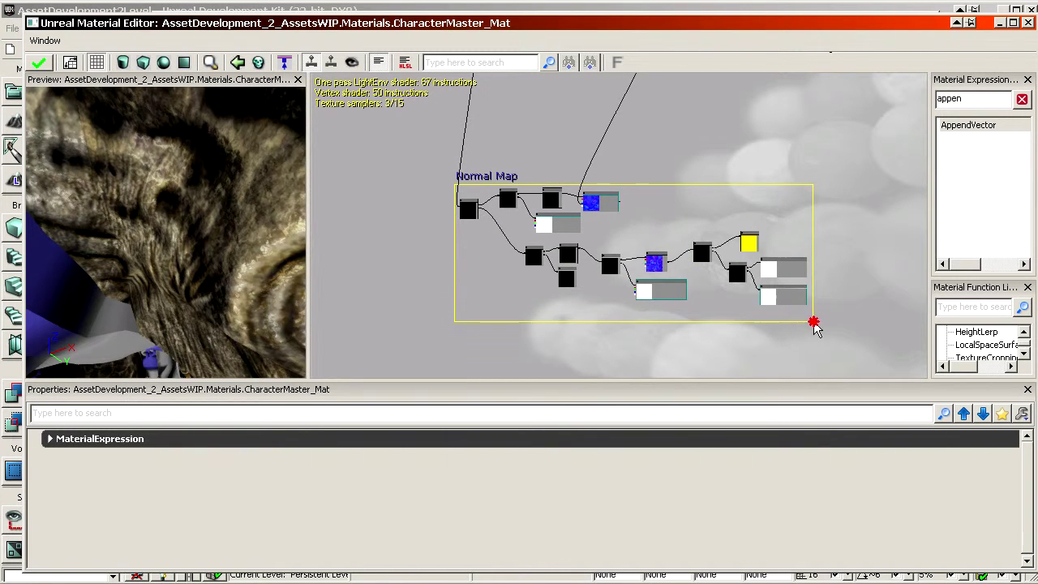
pyautogui.click(602, 171)
pyautogui.moveTo(509, 178)
pyautogui.mouseDown()
pyautogui.moveTo(484, 181)
pyautogui.moveTo(635, 176)
pyautogui.moveTo(633, 245)
pyautogui.moveTo(583, 237)
pyautogui.moveTo(506, 197)
pyautogui.mouseUp()
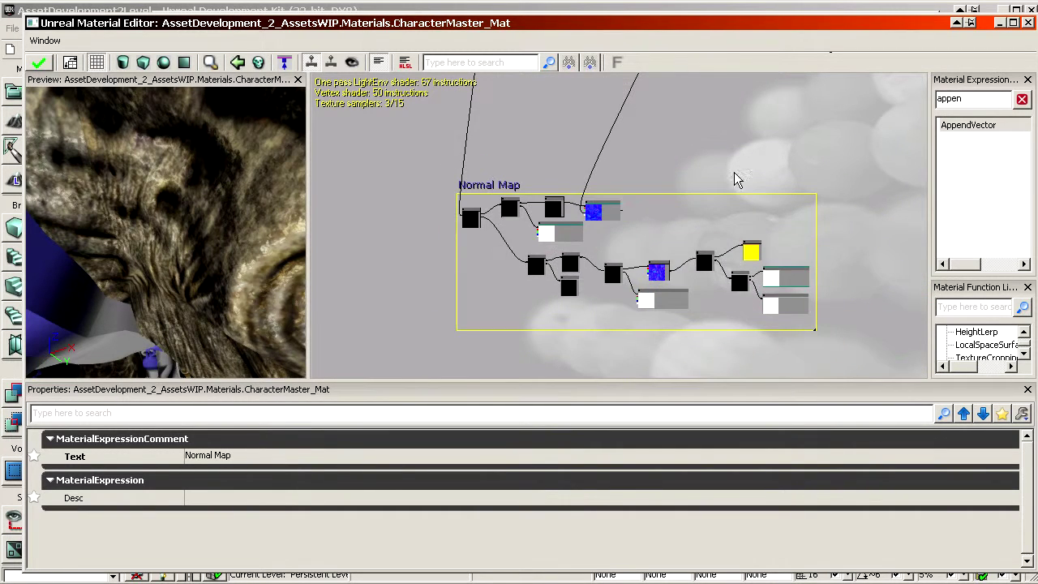
pyautogui.moveTo(735, 178)
pyautogui.mouseDown(button='right')
pyautogui.moveTo(726, 219)
pyautogui.moveTo(726, 192)
pyautogui.mouseUp(button='right')
# Step: Reposition the DiffuseTexture parameter node in the upper part of the graph
pyautogui.moveTo(542, 238); pyautogui.dragTo(580, 277)
pyautogui.click(639, 268)
pyautogui.moveTo(624, 162); pyautogui.dragTo(669, 300)
pyautogui.scroll(3, 622, 231)
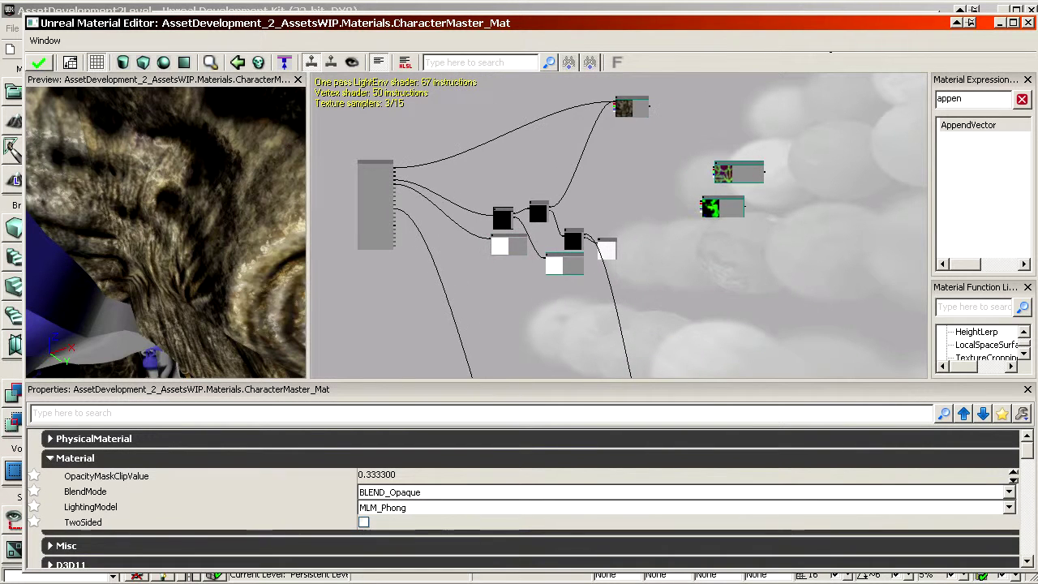
pyautogui.moveTo(623, 210); pyautogui.dragTo(631, 222)
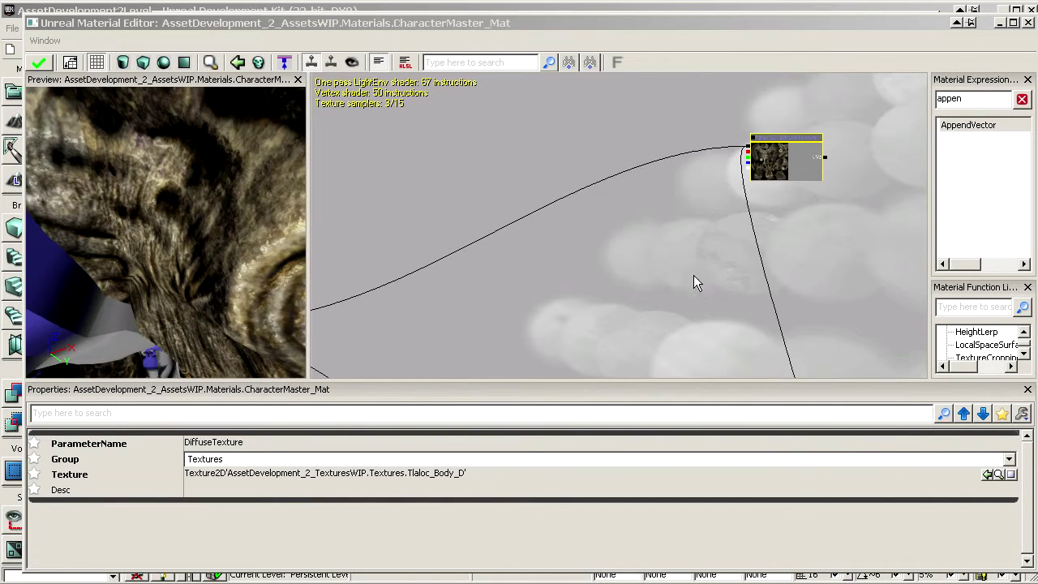
pyautogui.moveTo(694, 276)
pyautogui.mouseDown()
pyautogui.moveTo(657, 235)
pyautogui.moveTo(662, 291)
pyautogui.moveTo(704, 289)
pyautogui.mouseUp()
pyautogui.scroll(5, 702, 243)
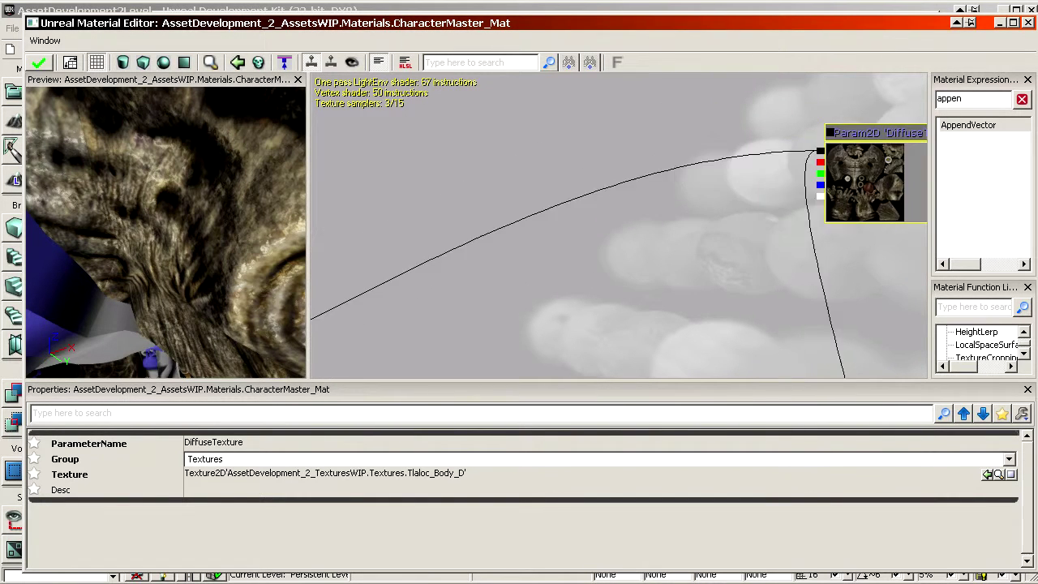
pyautogui.moveTo(877, 193); pyautogui.dragTo(649, 230)
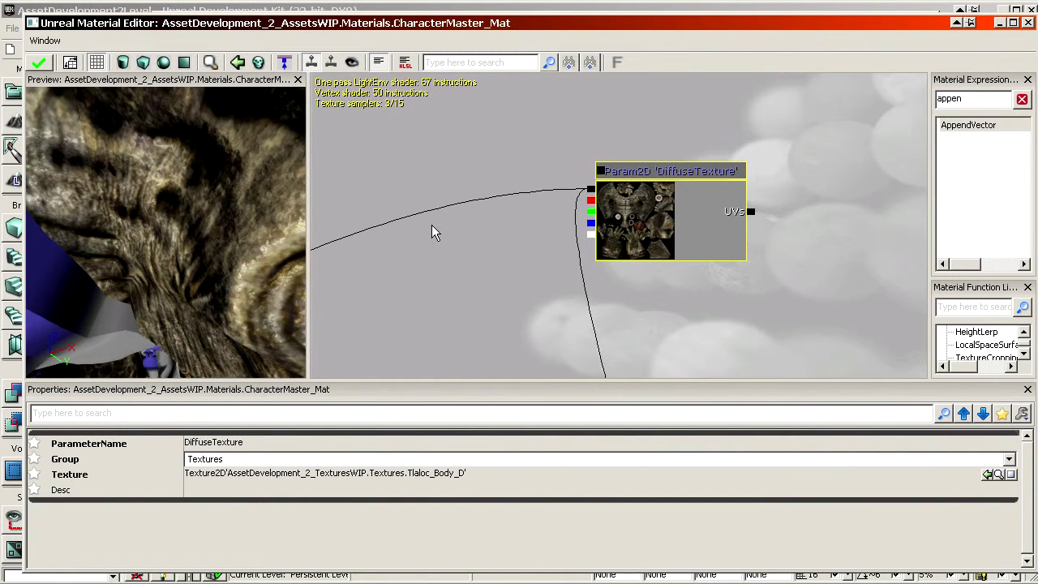
pyautogui.scroll(-8, 626, 213)
pyautogui.moveTo(609, 241); pyautogui.dragTo(669, 200)
pyautogui.keyDown('ctrl'); pyautogui.moveTo(807, 150); pyautogui.dragTo(734, 175); pyautogui.keyUp('ctrl')
pyautogui.scroll(5, 610, 239)
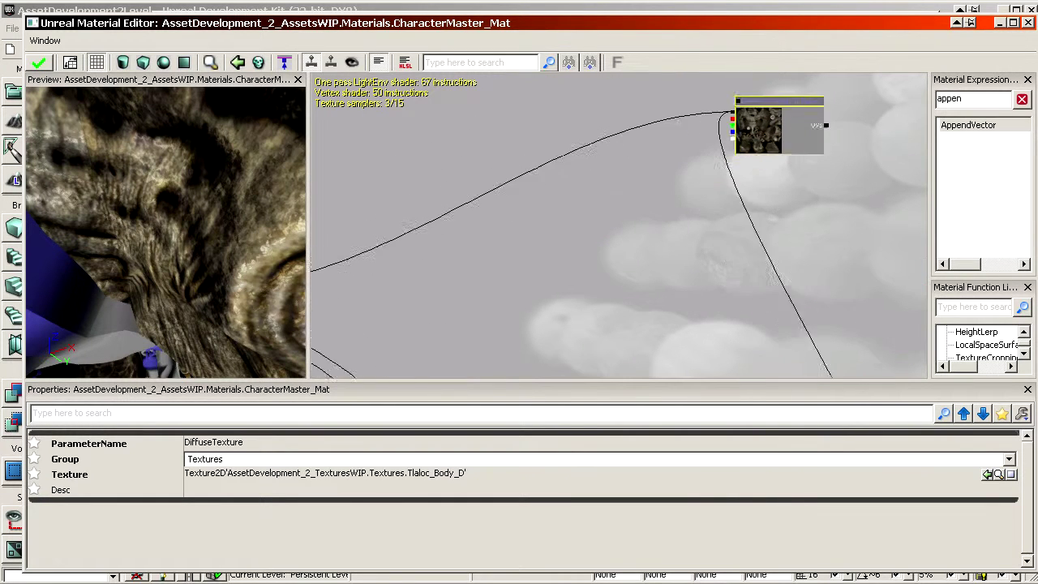
pyautogui.moveTo(611, 239); pyautogui.dragTo(402, 301)
pyautogui.scroll(2, 677, 166)
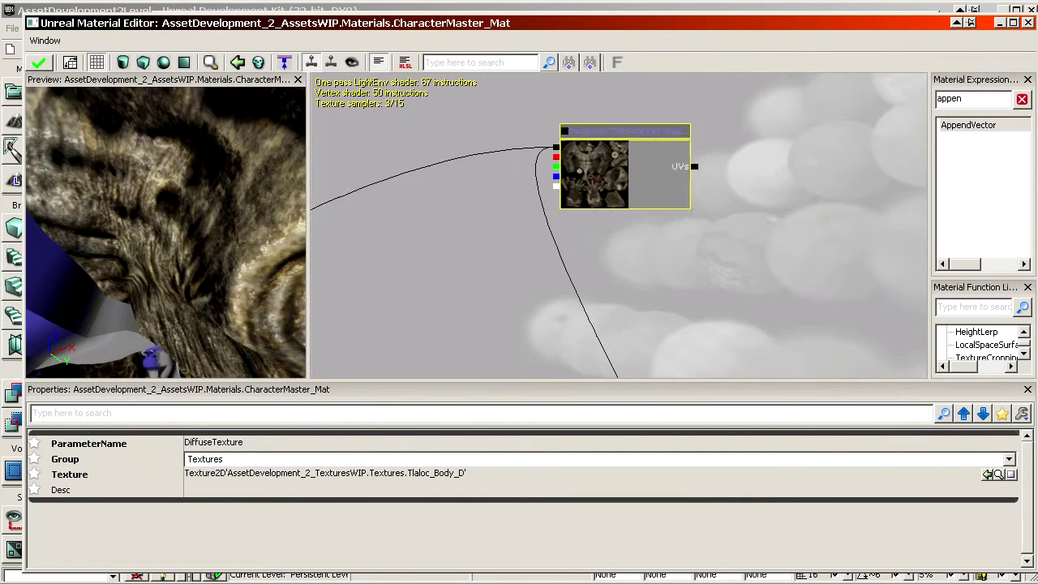
pyautogui.click(456, 162)
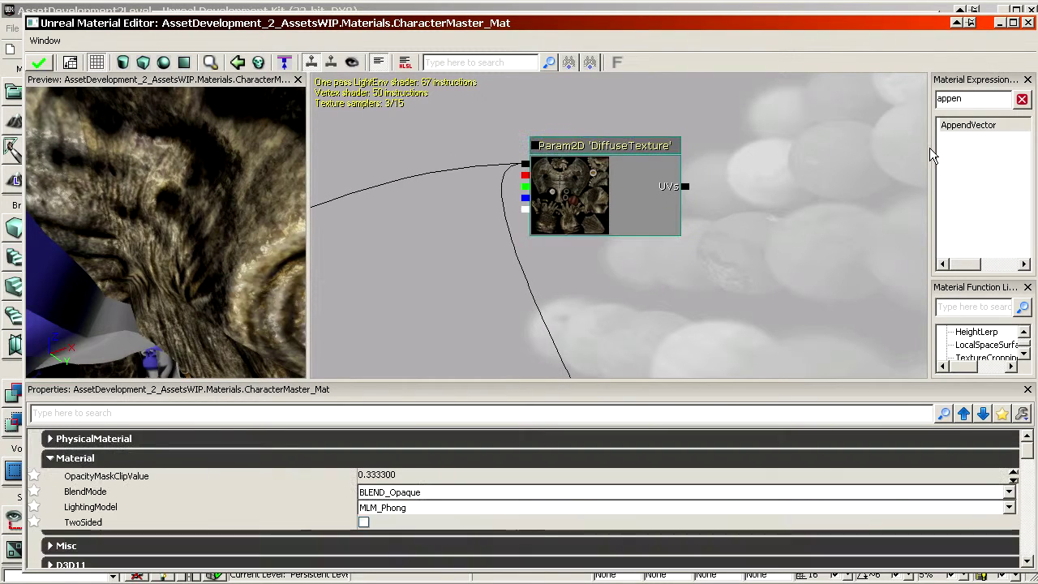
# Step: Find the Fresnel expression and place a Fresnel node above the DiffuseTexture parameter
pyautogui.doubleClick(974, 99)
pyautogui.write('fres')
pyautogui.moveTo(957, 126); pyautogui.dragTo(694, 98)
pyautogui.scroll(-3, 694, 97)
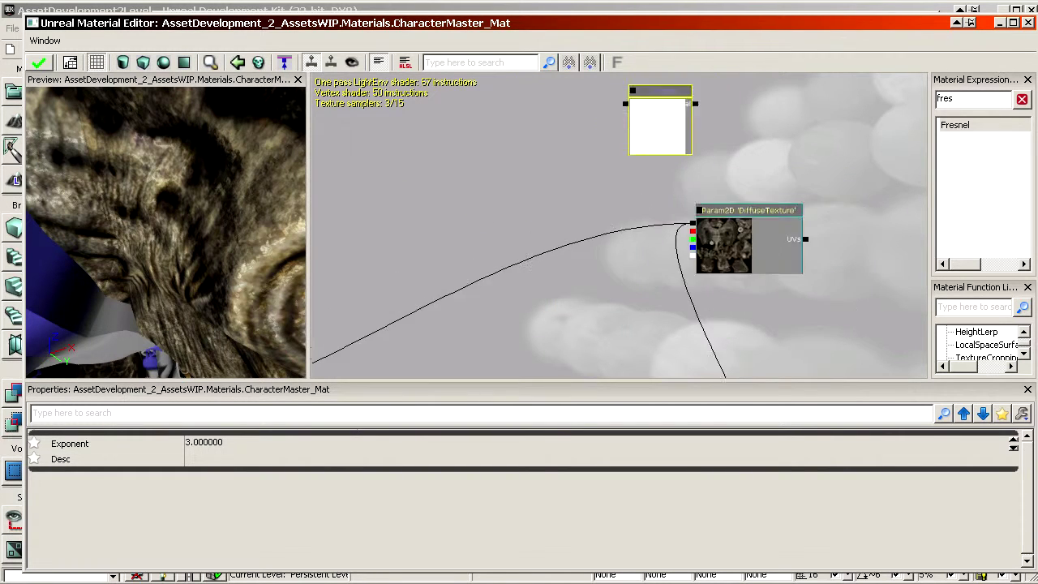
pyautogui.moveTo(660, 154); pyautogui.dragTo(728, 106)
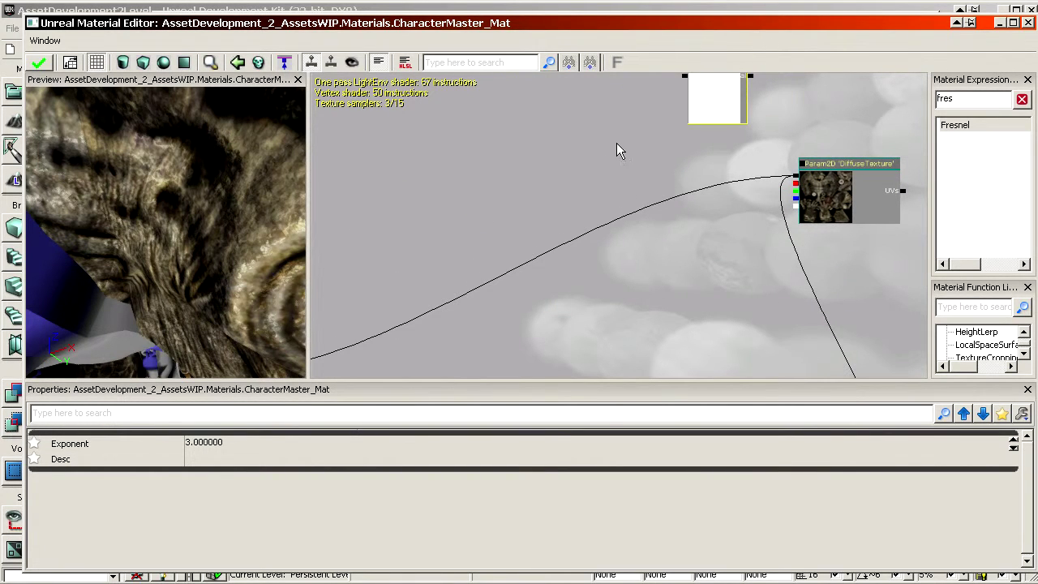
# Step: Create an Add node and place it below the Fresnel node, in front of DiffuseTexture
pyautogui.press('a')
pyautogui.click(504, 128)
pyautogui.scroll(3, 673, 141)
pyautogui.moveTo(674, 141); pyautogui.dragTo(648, 163)
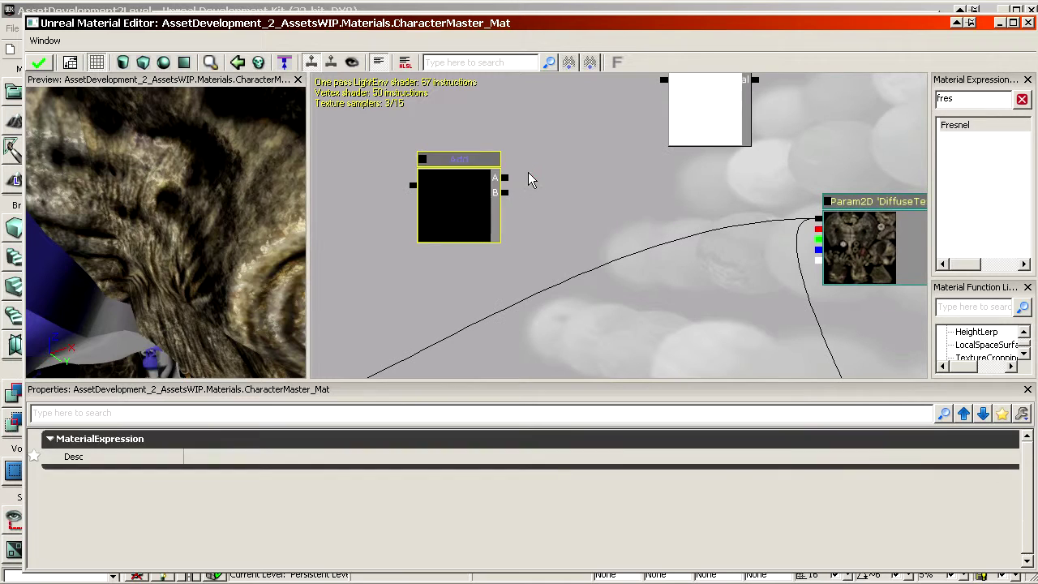
pyautogui.moveTo(475, 213); pyautogui.dragTo(576, 160)
pyautogui.click(540, 213)
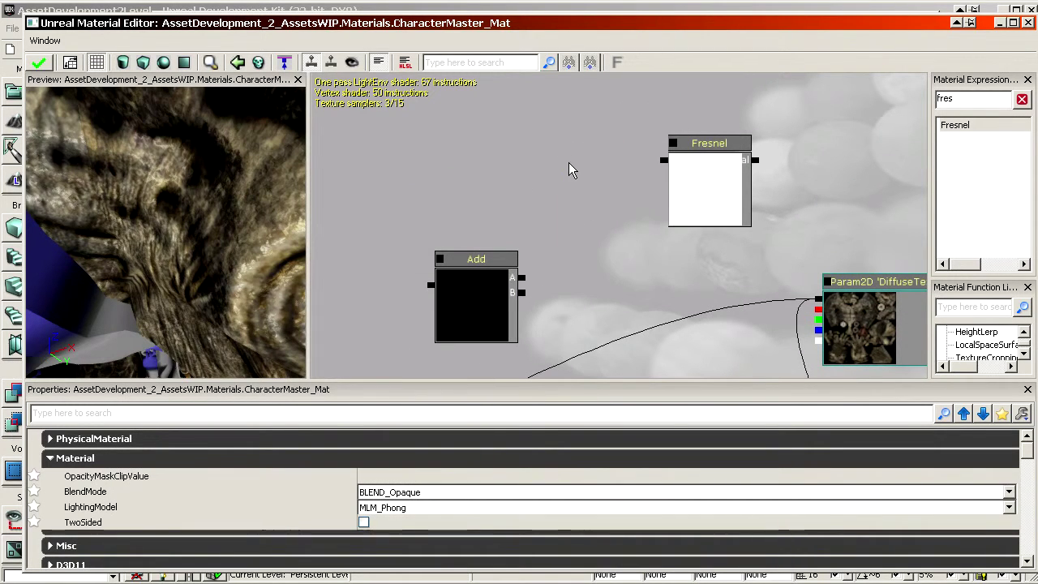
# Step: Add a Constant and a Multiply node, multiply the Fresnel by the constant, and feed the product into the Add node's A input
pyautogui.click(569, 162)
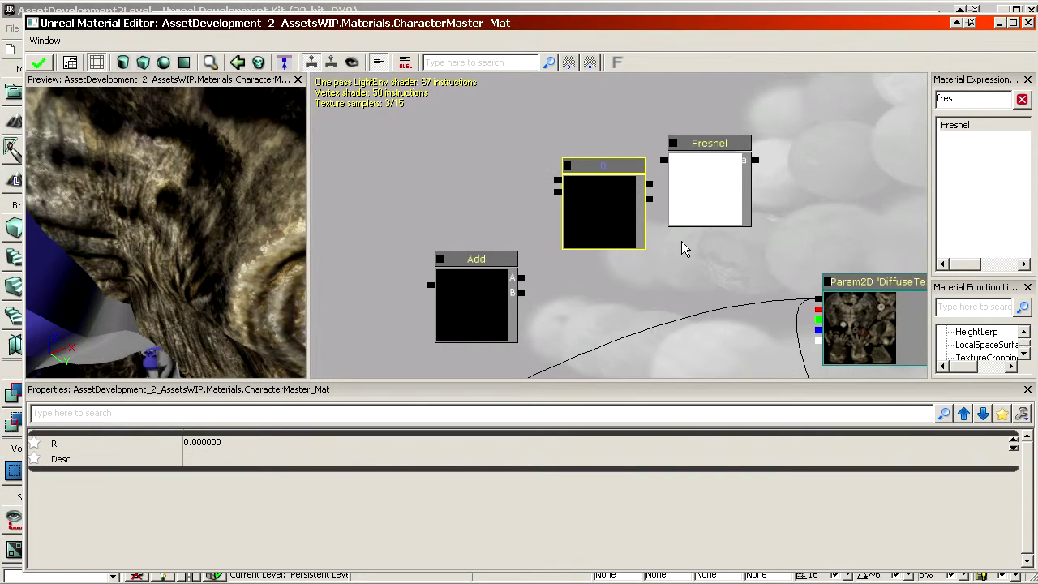
pyautogui.moveTo(598, 195); pyautogui.dragTo(665, 156)
pyautogui.scroll(1, 700, 262)
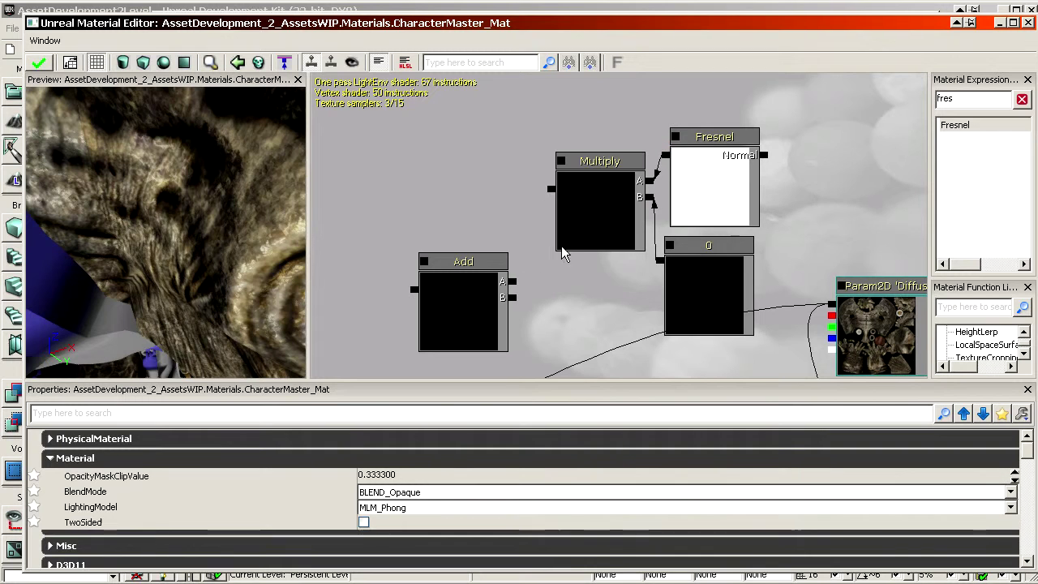
pyautogui.moveTo(512, 281); pyautogui.dragTo(551, 189)
# Step: Spread out the Fresnel, constant, Multiply and Add nodes in the area above the DiffuseTexture parameter
pyautogui.keyDown('ctrl'); pyautogui.click(683, 266); pyautogui.keyUp('ctrl')
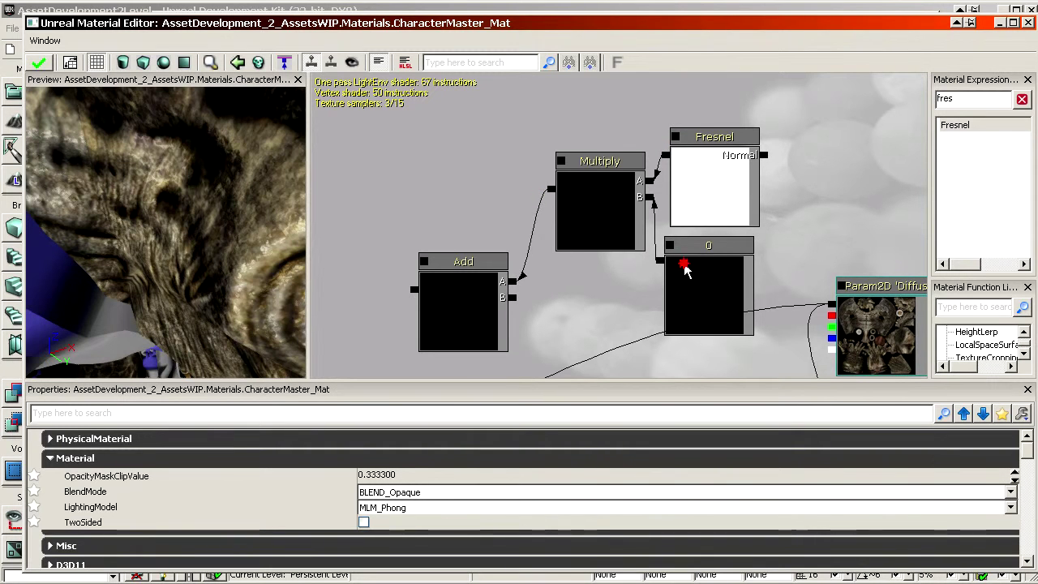
pyautogui.keyDown('ctrl'); pyautogui.click(623, 218); pyautogui.keyUp('ctrl')
pyautogui.keyDown('ctrl'); pyautogui.moveTo(724, 198); pyautogui.dragTo(728, 116); pyautogui.keyUp('ctrl')
pyautogui.click(674, 204)
pyautogui.click(663, 121)
pyautogui.moveTo(500, 247); pyautogui.dragTo(486, 300)
pyautogui.click(463, 343)
pyautogui.keyDown('ctrl'); pyautogui.moveTo(463, 342); pyautogui.dragTo(436, 235); pyautogui.keyUp('ctrl')
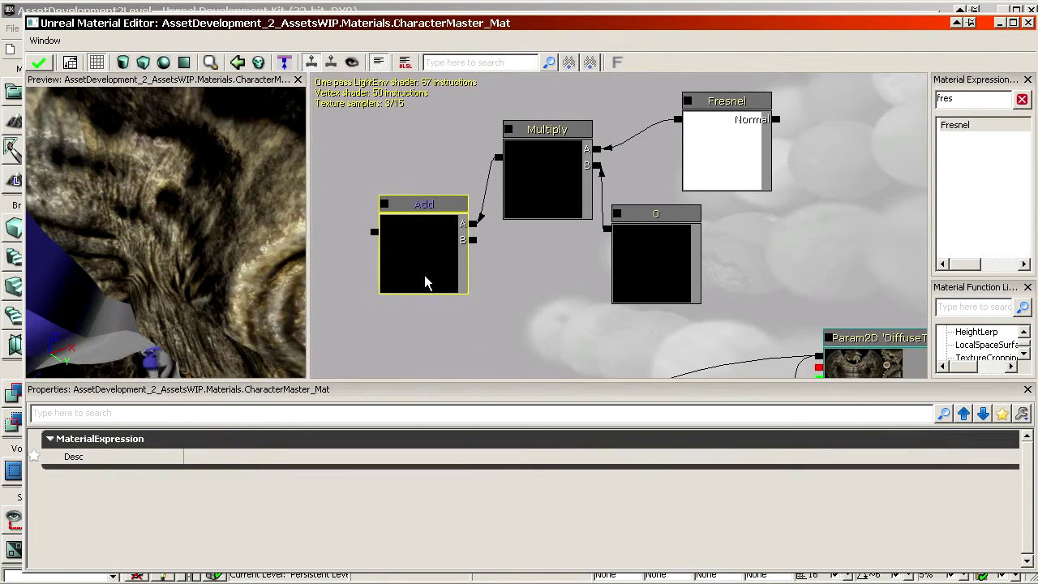
pyautogui.moveTo(479, 370); pyautogui.dragTo(440, 327)
pyautogui.moveTo(499, 379); pyautogui.dragTo(527, 436)
pyautogui.moveTo(580, 214); pyautogui.dragTo(630, 258)
pyautogui.scroll(-1, 565, 203)
pyautogui.click(639, 221)
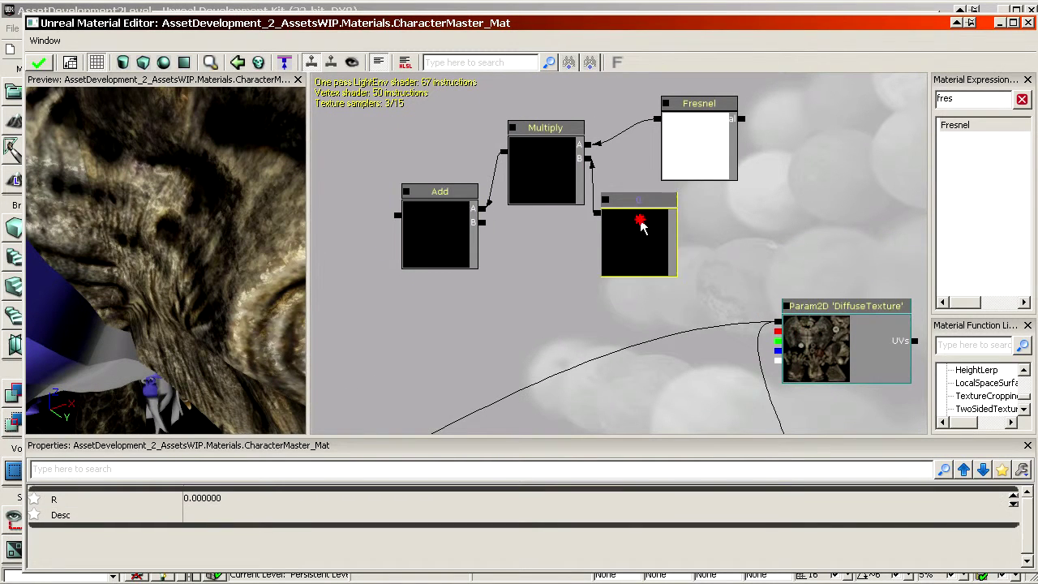
pyautogui.keyDown('ctrl'); pyautogui.moveTo(639, 221); pyautogui.dragTo(683, 215); pyautogui.keyUp('ctrl')
# Step: Connect the Add node's output to the material's Diffuse input and the DiffuseTexture colour output to Add's B input
pyautogui.moveTo(535, 237); pyautogui.dragTo(519, 316)
pyautogui.scroll(-3, 497, 318)
pyautogui.moveTo(496, 318); pyautogui.dragTo(637, 236)
pyautogui.moveTo(625, 148); pyautogui.dragTo(371, 388)
pyautogui.scroll(3, 415, 357)
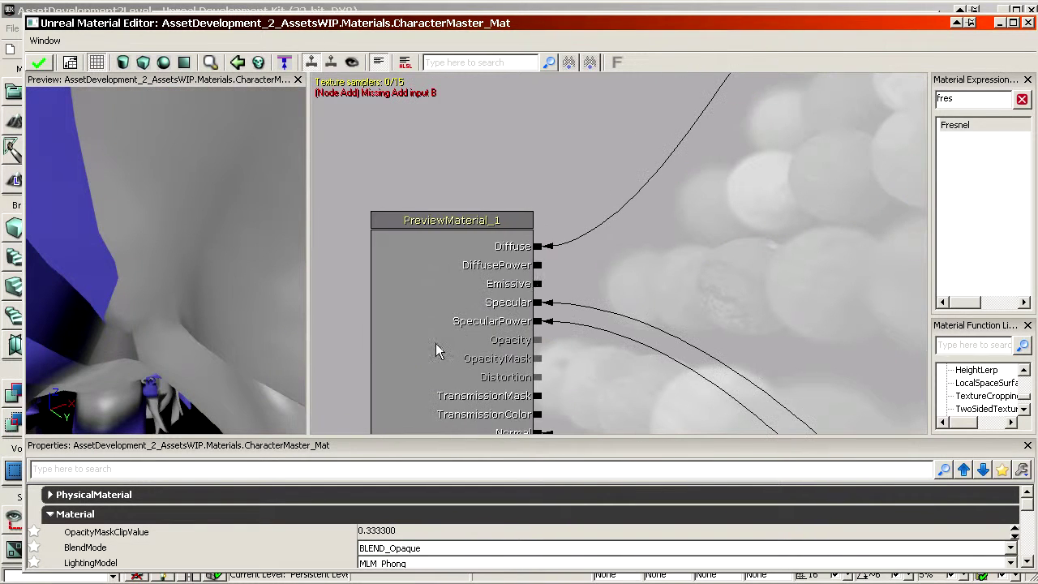
pyautogui.moveTo(549, 255); pyautogui.dragTo(357, 422)
pyautogui.moveTo(746, 240); pyautogui.dragTo(561, 261)
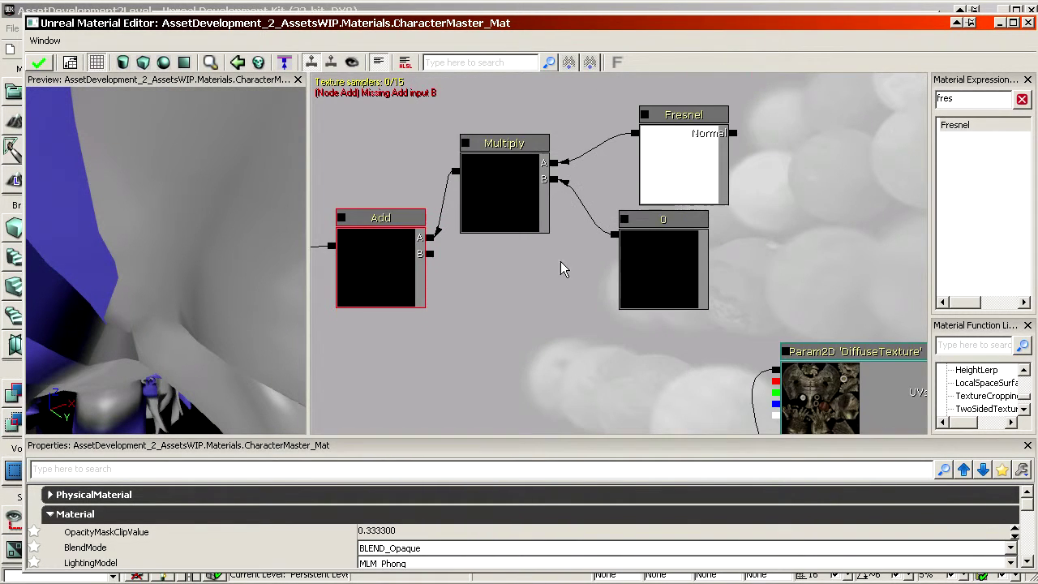
pyautogui.moveTo(431, 254); pyautogui.dragTo(776, 371)
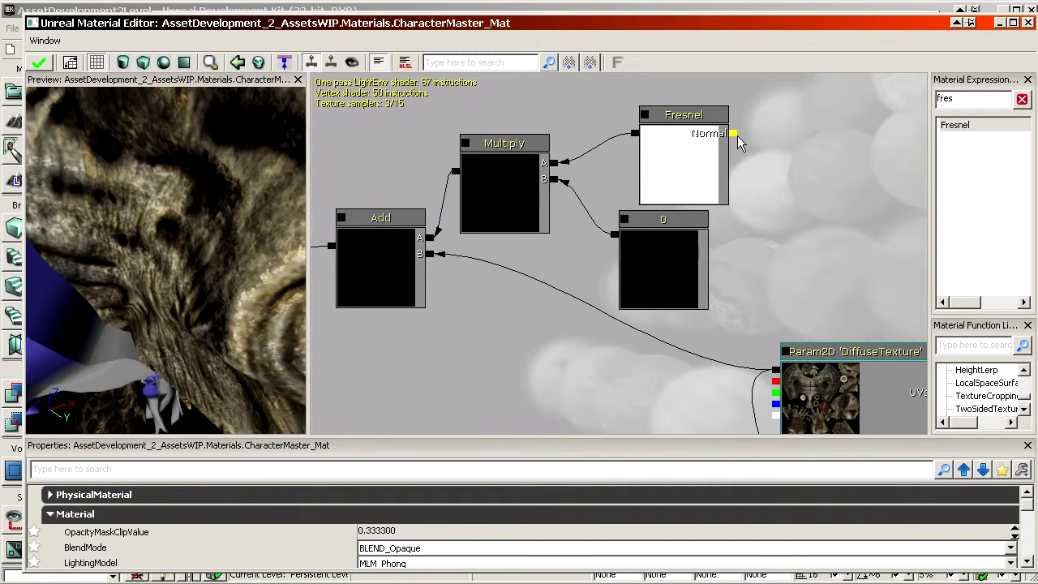
# Step: Connect the Fresnel node's Normal input to the output of the Normal Map network
pyautogui.moveTo(735, 135); pyautogui.dragTo(733, 389)
pyautogui.scroll(-3, 744, 351)
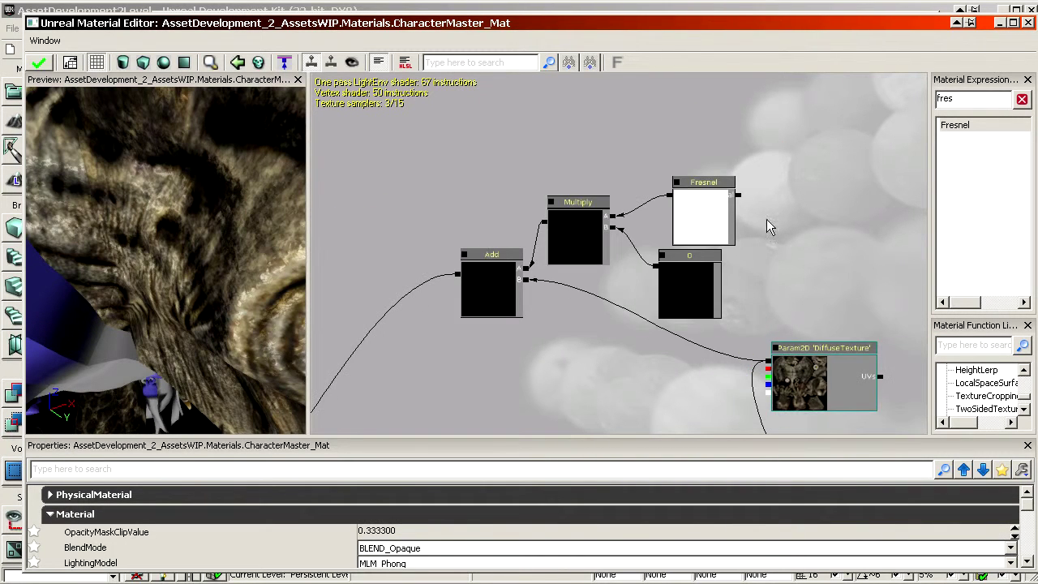
pyautogui.scroll(3, 767, 221)
pyautogui.moveTo(766, 221); pyautogui.dragTo(819, 227)
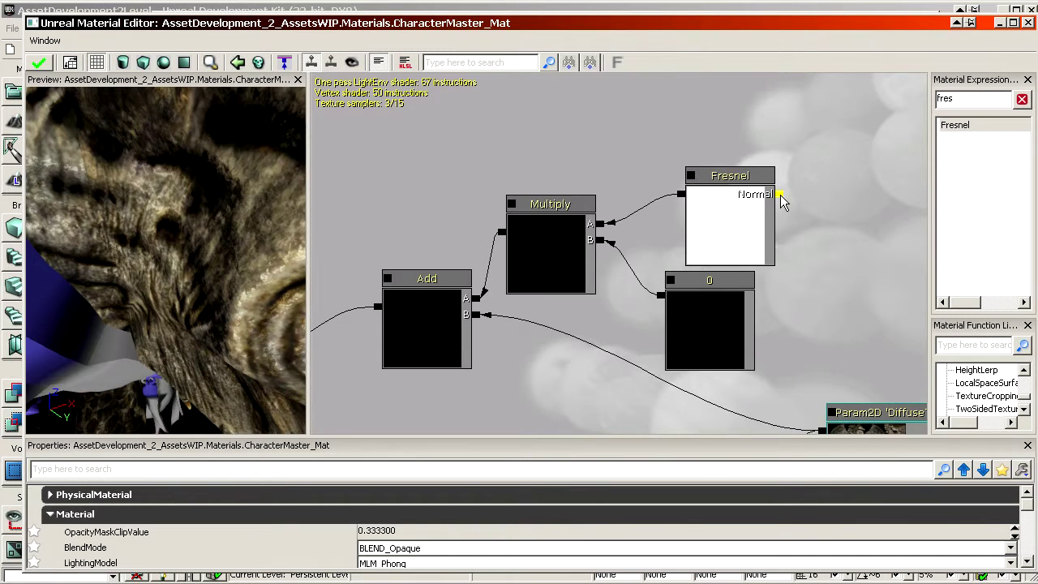
pyautogui.scroll(-3, 749, 412)
pyautogui.moveTo(778, 196); pyautogui.dragTo(585, 91)
pyautogui.scroll(-2, 615, 244)
pyautogui.moveTo(614, 243); pyautogui.dragTo(608, 430)
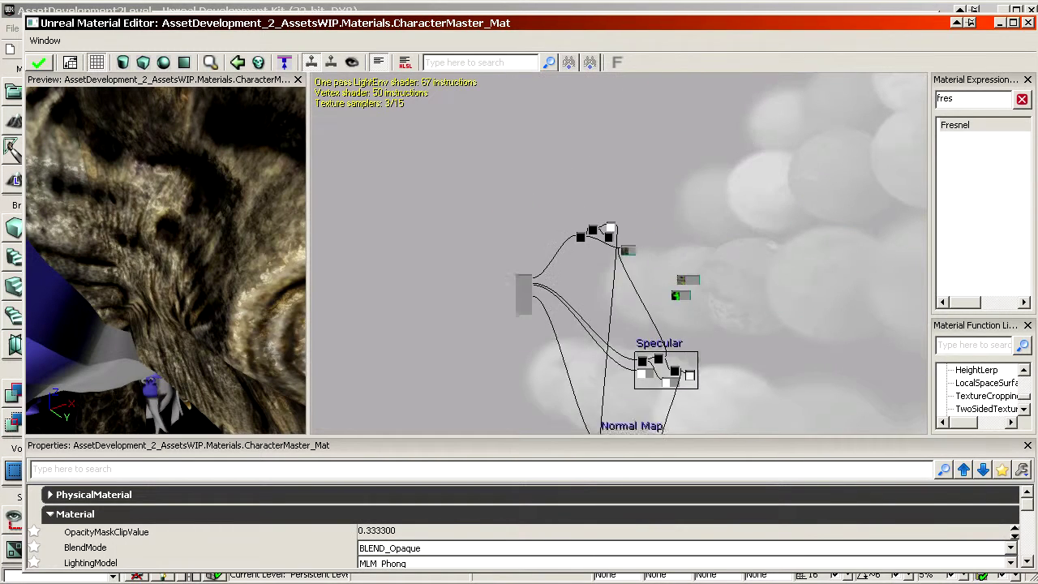
# Step: Try values of 10 and 4 for the constant that multiplies the Fresnel
pyautogui.scroll(8, 614, 244)
pyautogui.moveTo(615, 244); pyautogui.dragTo(620, 272)
pyautogui.click(574, 209)
pyautogui.click(303, 503)
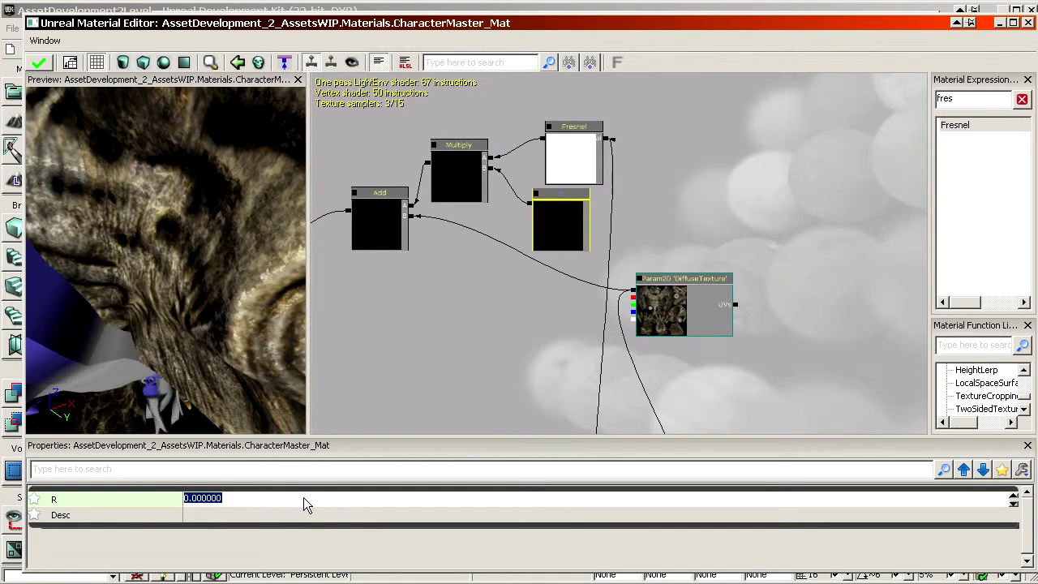
pyautogui.write('10')
pyautogui.press('Return')
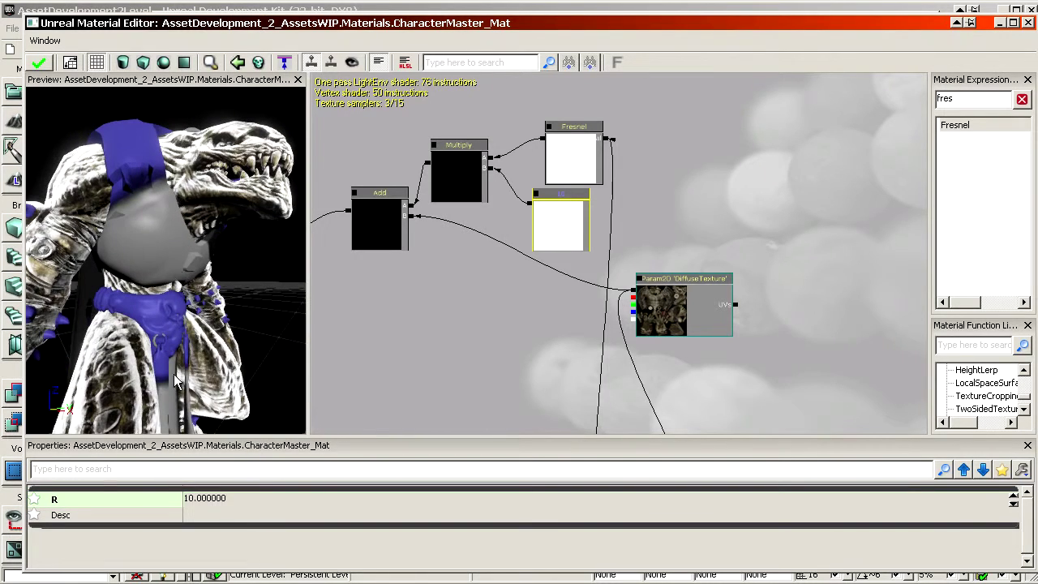
pyautogui.click(247, 498)
pyautogui.write('4')
pyautogui.press('Return')
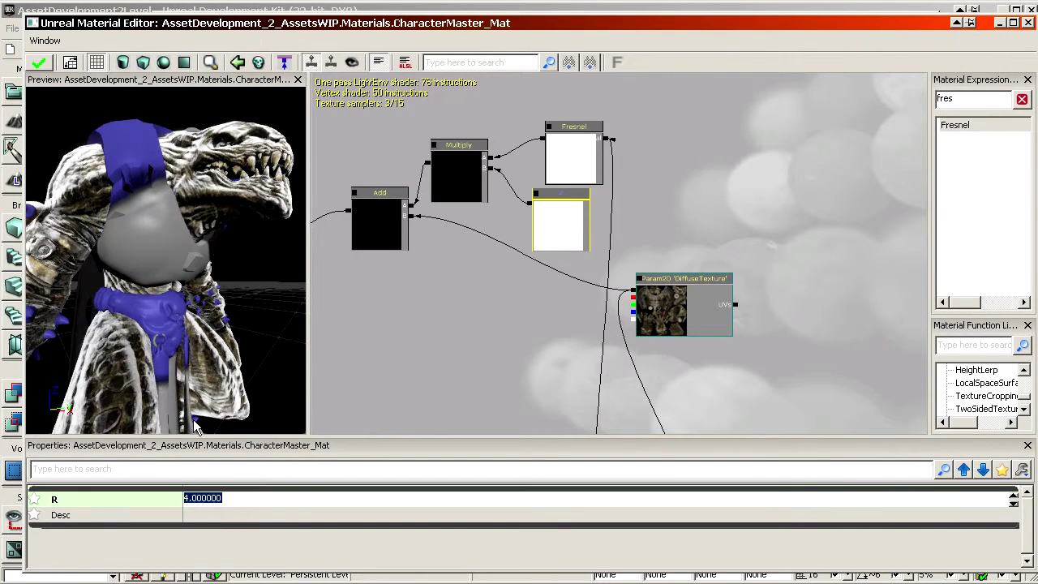
# Step: Set the Fresnel multiplier constant to 1 and inspect the rim effect on the character preview
pyautogui.write('1')
pyautogui.press('Return')
pyautogui.moveTo(199, 361); pyautogui.dragTo(171, 328)
pyautogui.moveTo(170, 328); pyautogui.dragTo(170, 357, button='right')
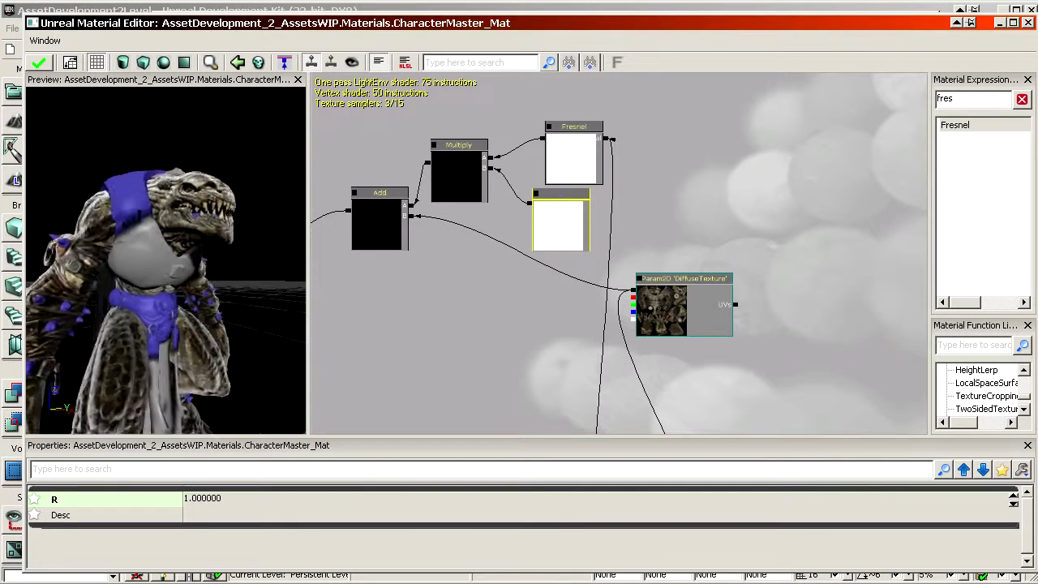
pyautogui.moveTo(171, 357); pyautogui.dragTo(193, 326)
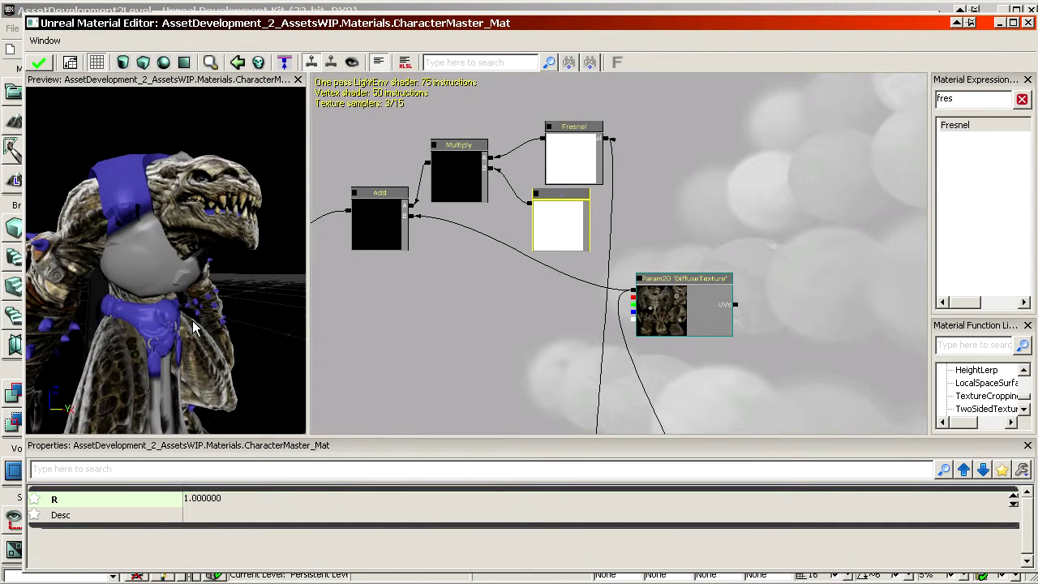
# Step: Delete the Fresnel multiplier constant and place a three-component vector constant below the Fresnel node instead
pyautogui.scroll(2, 740, 277)
pyautogui.click(580, 209)
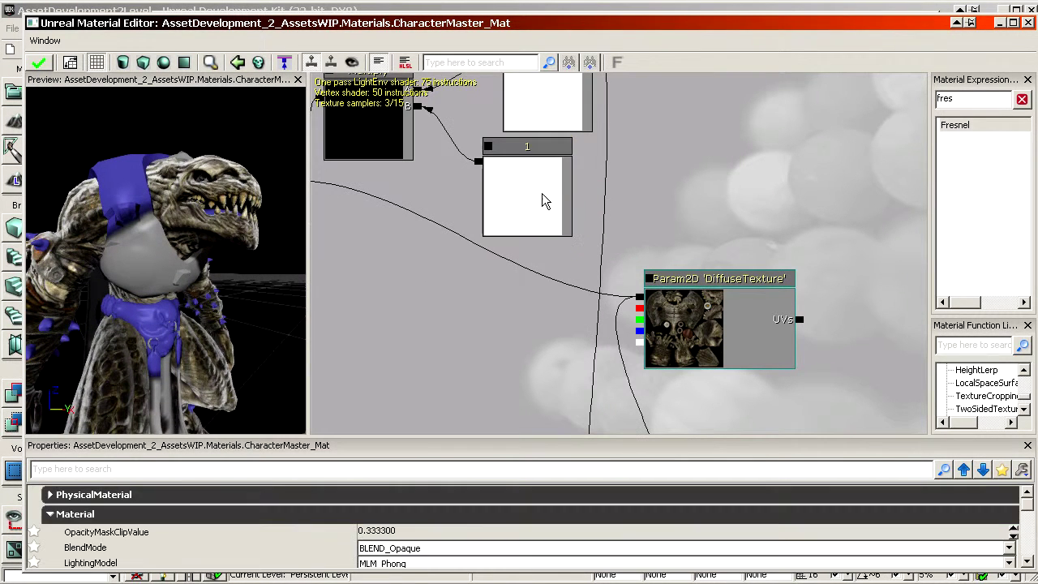
pyautogui.click(527, 207)
pyautogui.press('Delete')
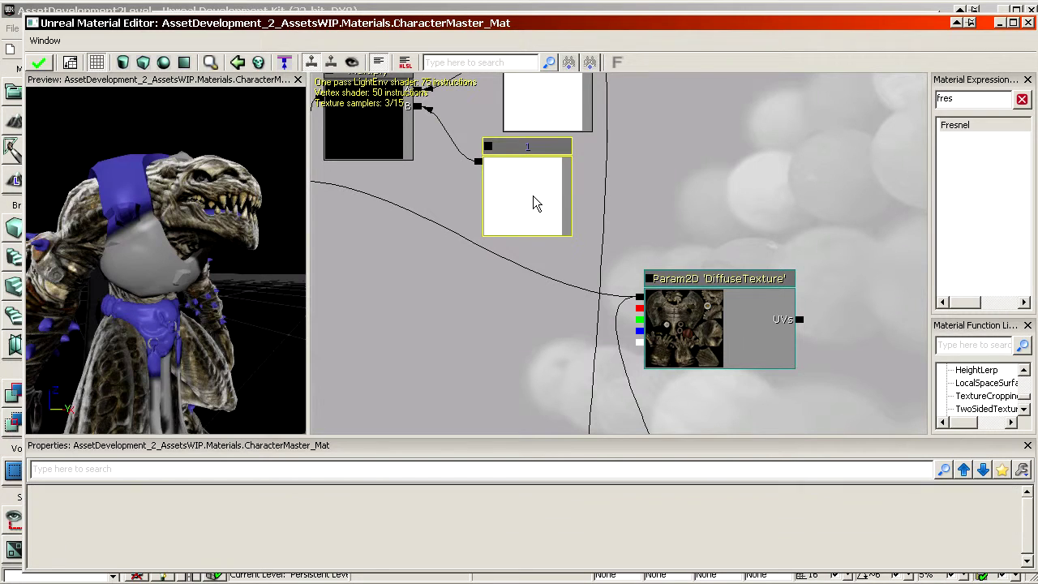
pyautogui.click(500, 163)
pyautogui.moveTo(498, 165); pyautogui.dragTo(590, 213)
# Step: Move the Add node farther away from the Multiply node to make room between them
pyautogui.scroll(-1, 352, 176)
pyautogui.click(377, 224)
pyautogui.moveTo(378, 264); pyautogui.dragTo(331, 289)
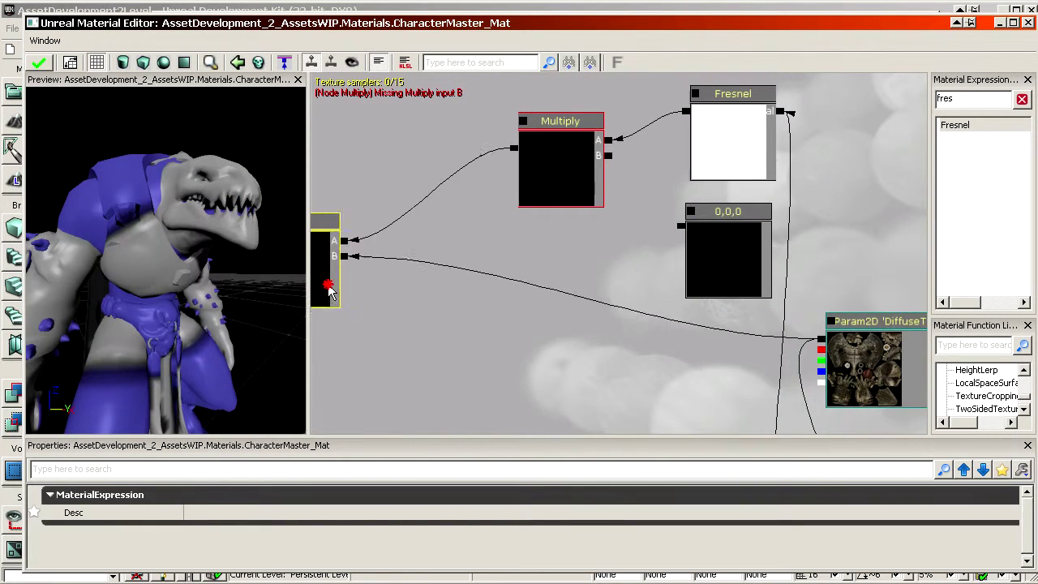
# Step: Convert the 0,0,0 vector constant to a parameter and connect its colour output to the Multiply node's B input
pyautogui.click(747, 278)
pyautogui.rightClick(732, 228)
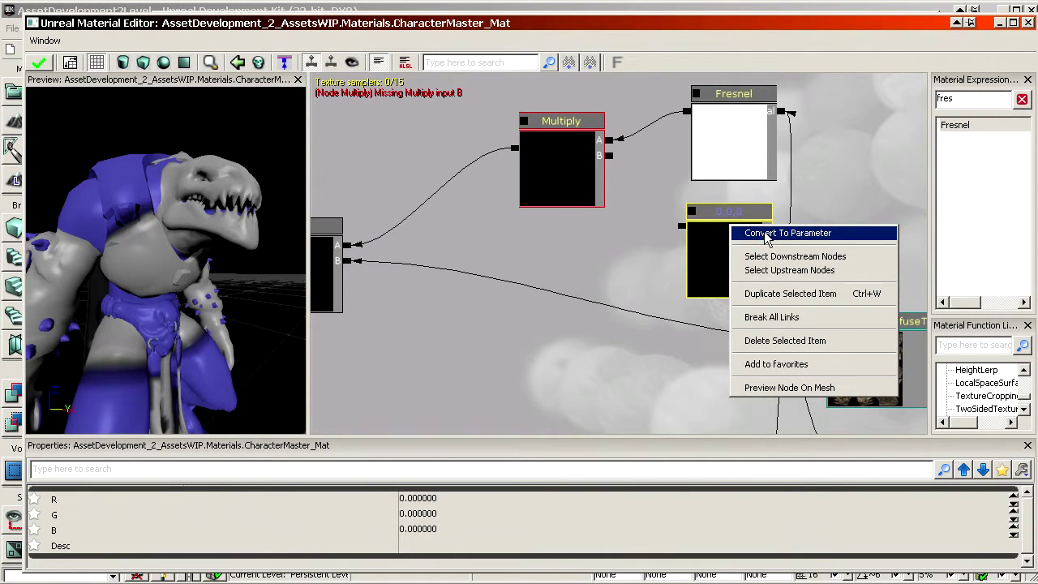
pyautogui.click(766, 235)
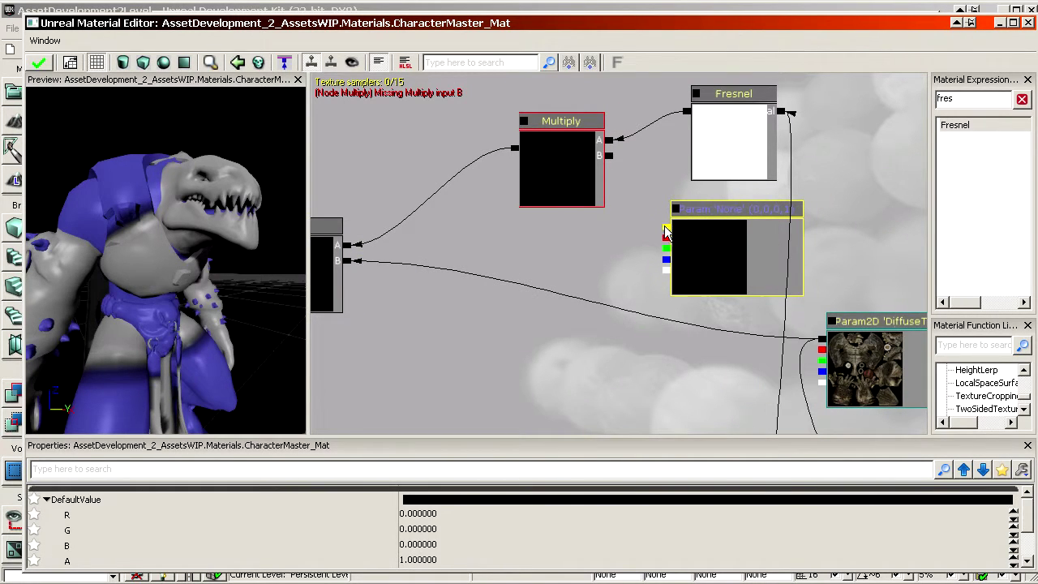
pyautogui.moveTo(666, 231); pyautogui.dragTo(609, 155)
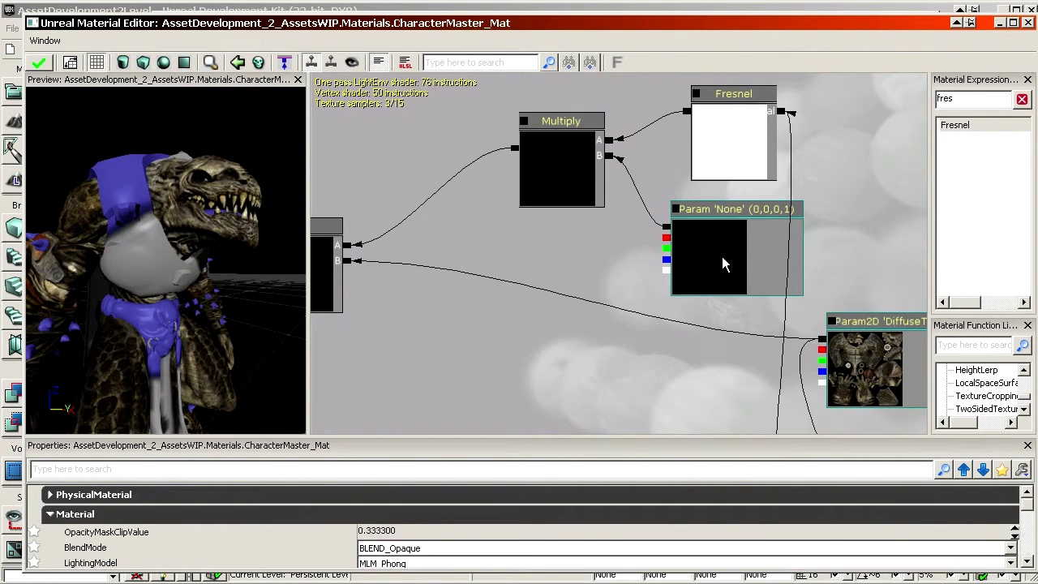
pyautogui.click(724, 263)
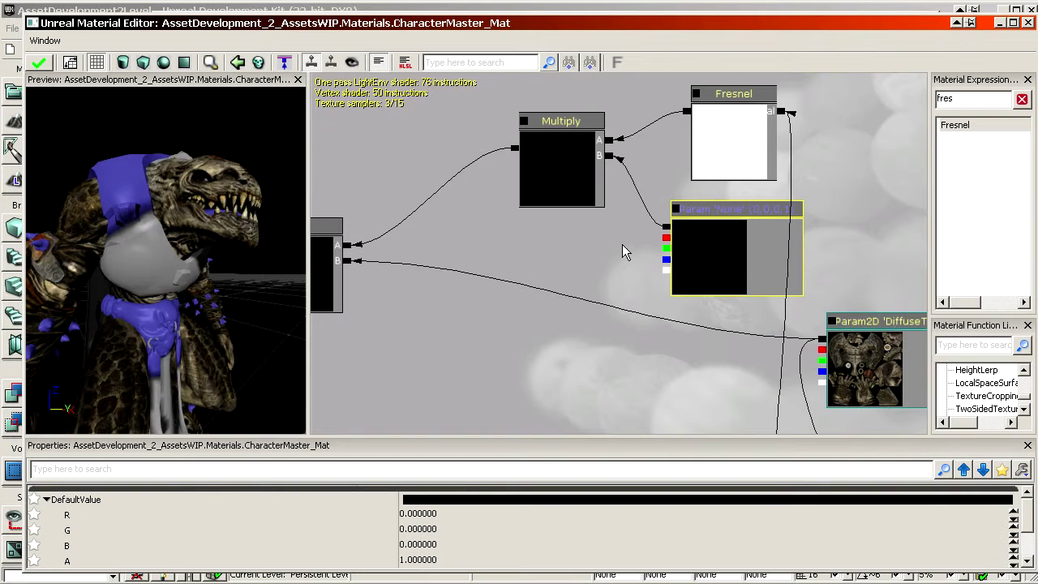
pyautogui.click(424, 169)
pyautogui.click(424, 168)
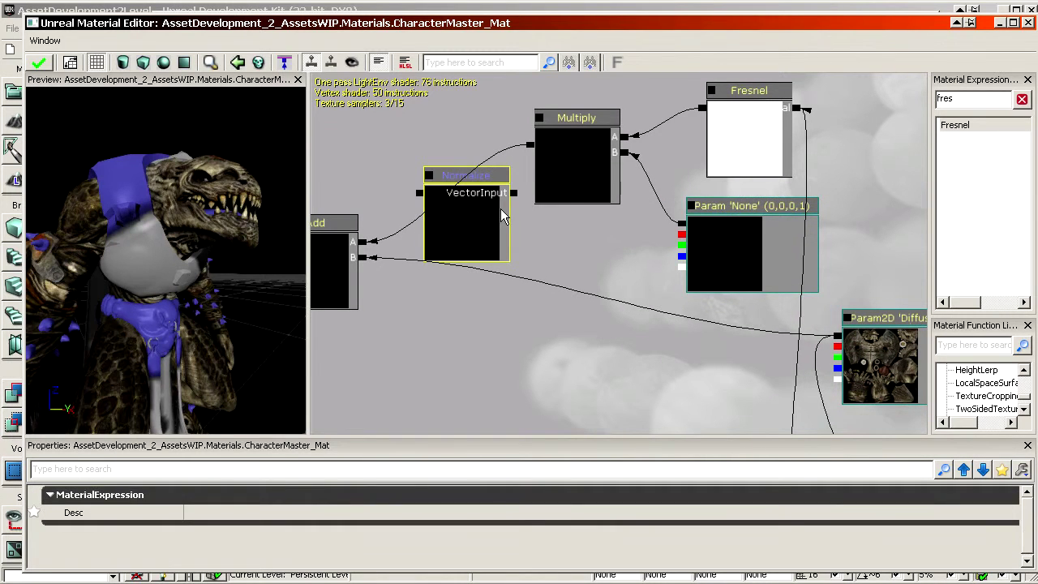
pyautogui.press('Delete')
# Step: Insert a second Multiply node between the first Multiply and Add's A input, with the vector parameter's alpha as its B input
pyautogui.click(436, 158)
pyautogui.scroll(1, 475, 208)
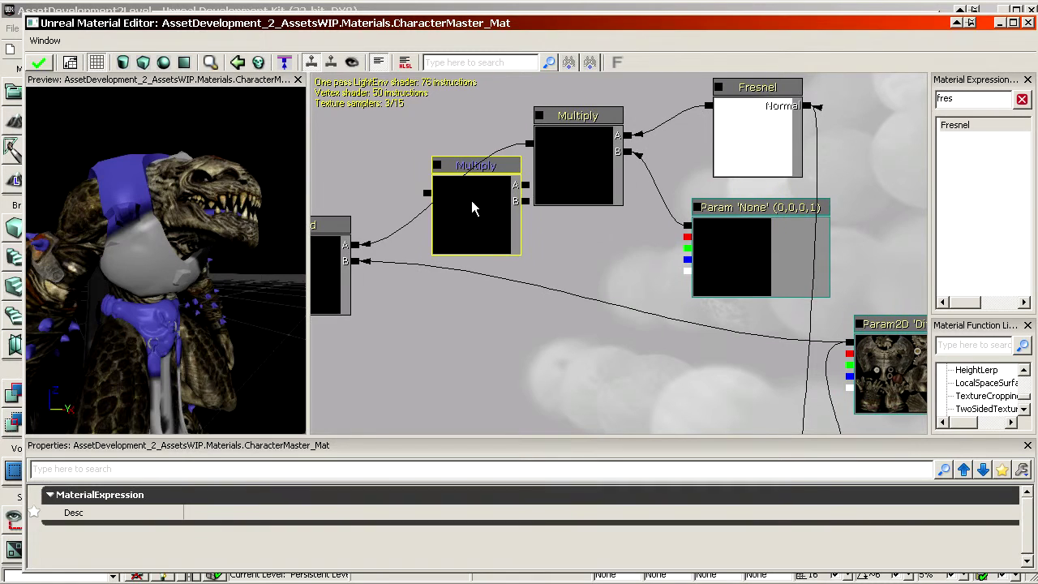
pyautogui.moveTo(474, 208); pyautogui.dragTo(452, 200)
pyautogui.moveTo(529, 143); pyautogui.dragTo(505, 176)
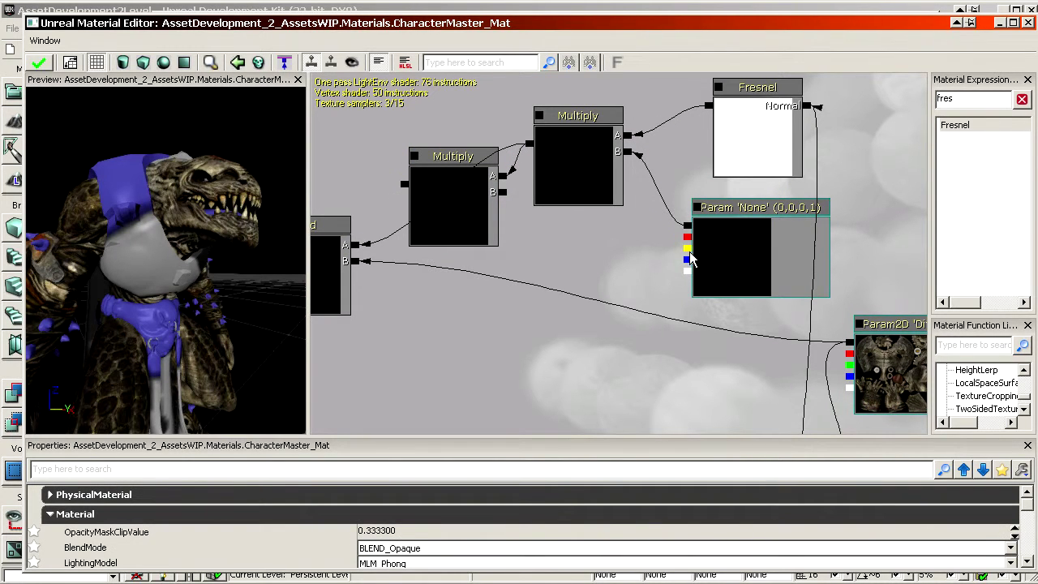
pyautogui.moveTo(687, 278); pyautogui.dragTo(506, 193)
pyautogui.moveTo(402, 184); pyautogui.dragTo(363, 242)
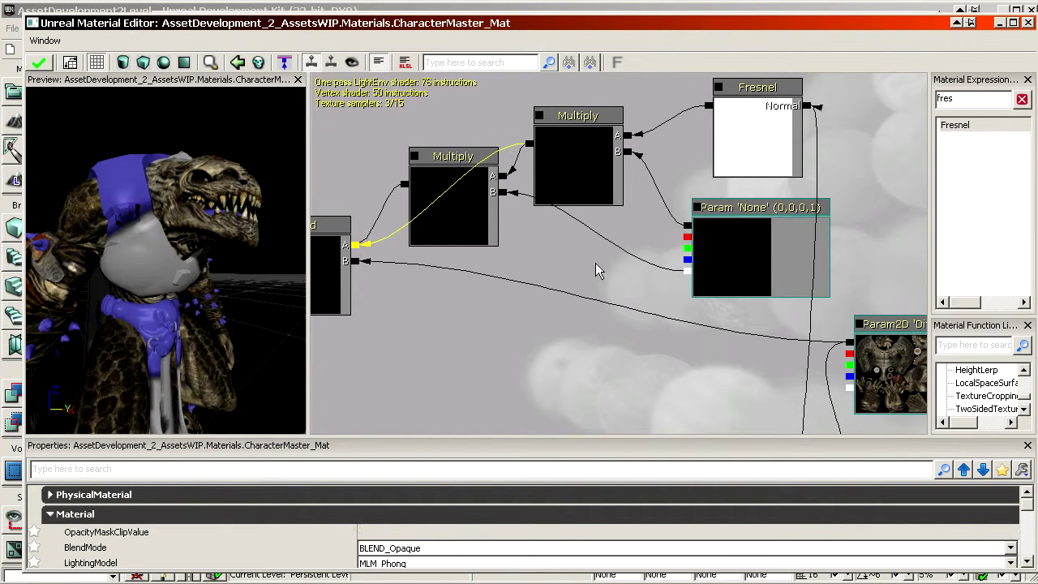
# Step: Name the vector parameter FresnelColorIntensity and assign it to the Diffuse group
pyautogui.click(726, 239)
pyautogui.click(489, 527)
pyautogui.scroll(-3, 481, 527)
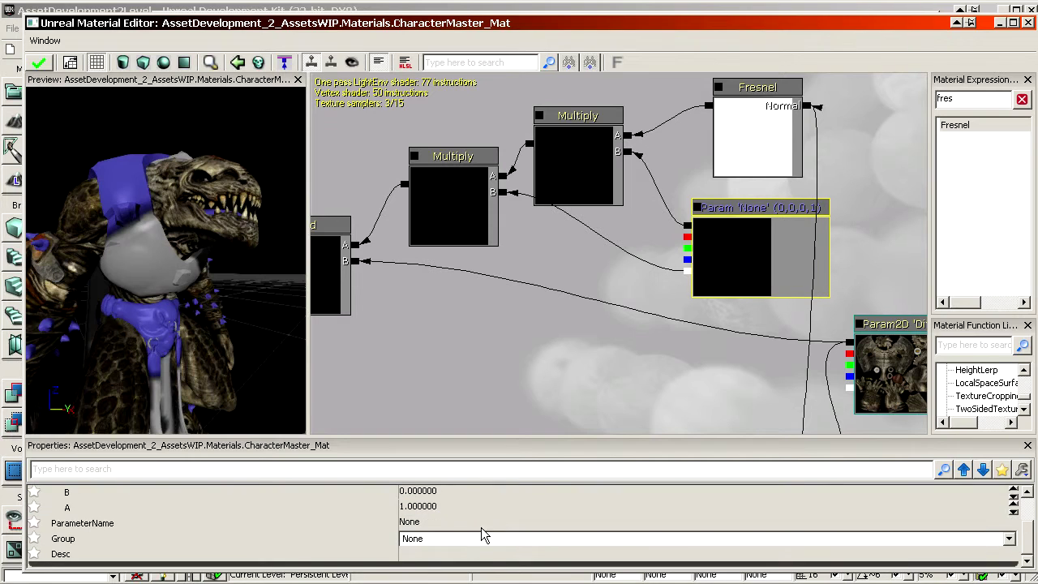
pyautogui.click(458, 522)
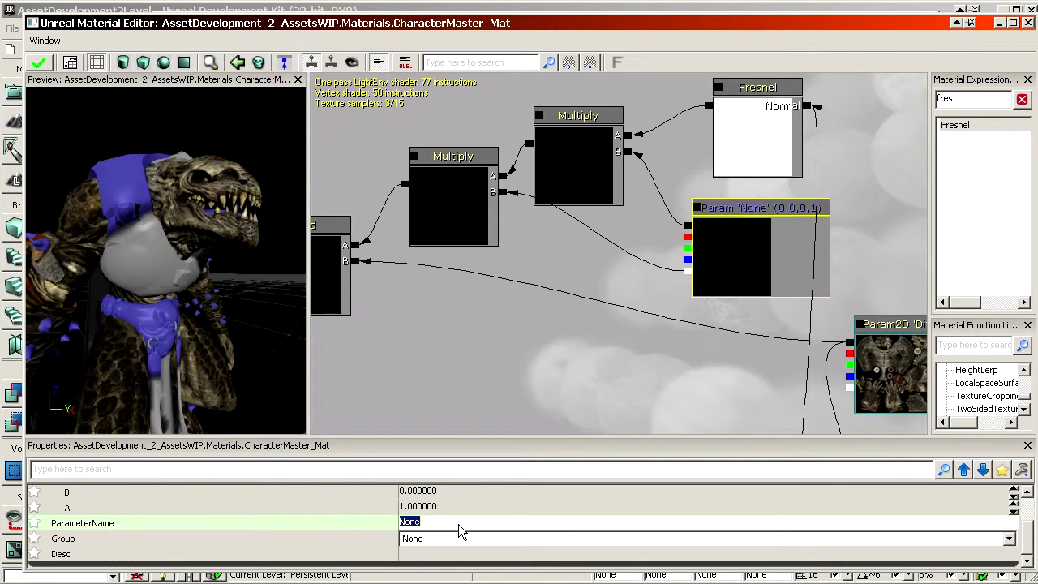
pyautogui.write('FresnelColorIntensity')
pyautogui.press('Return')
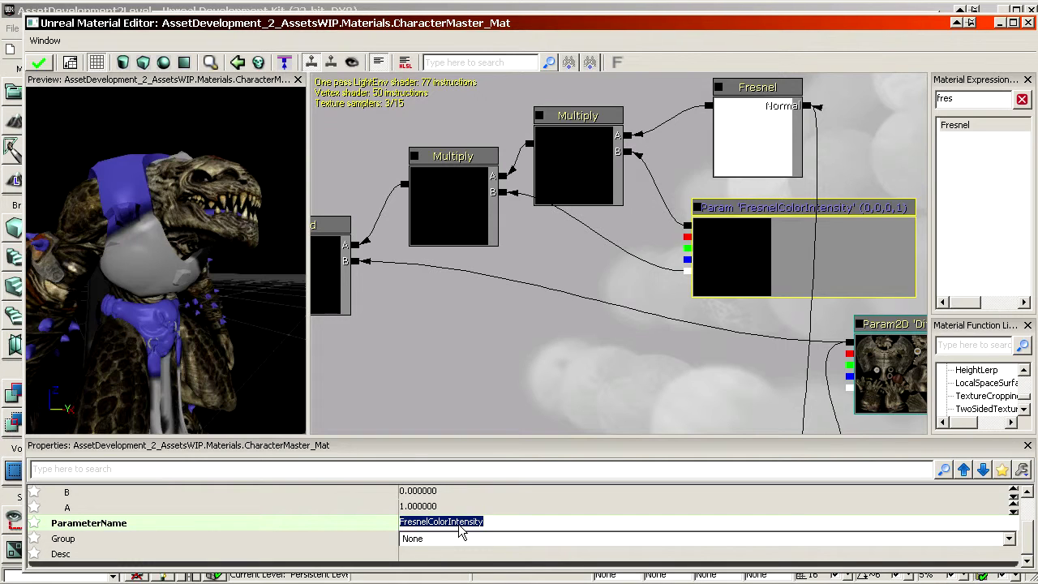
pyautogui.click(445, 540)
pyautogui.write('Diffuse')
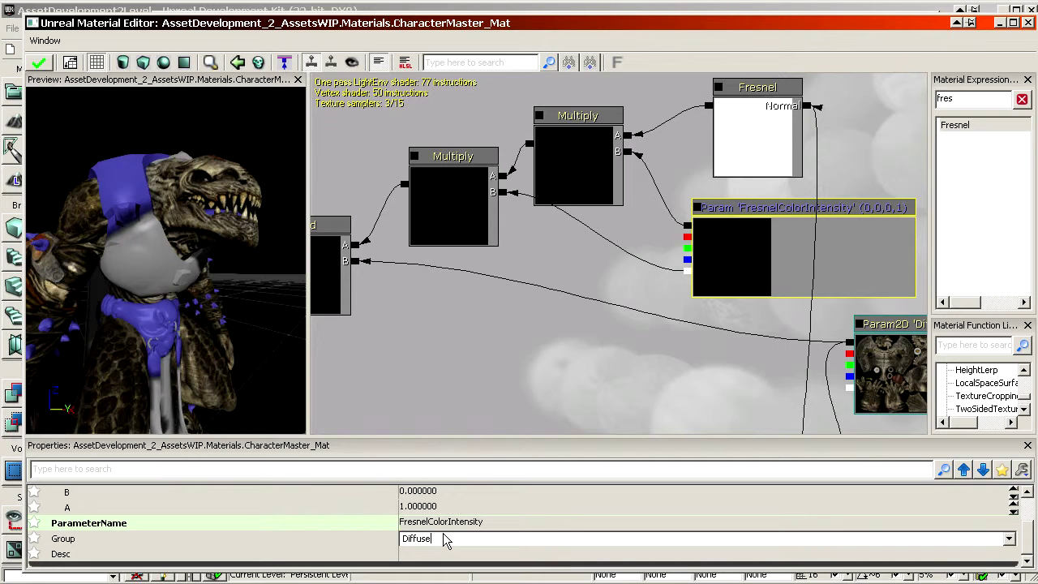
pyautogui.press('Return')
# Step: Set FresnelColorIntensity's default colour to a tan with hue 34.42, saturation 0.64 and value 0.57
pyautogui.moveTo(580, 354); pyautogui.dragTo(557, 379)
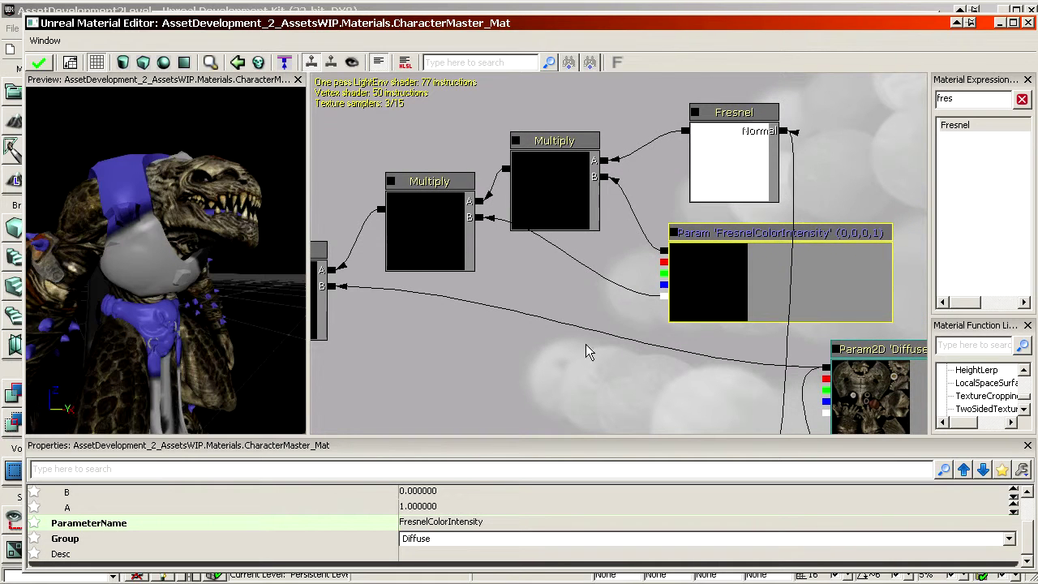
pyautogui.scroll(3, 471, 511)
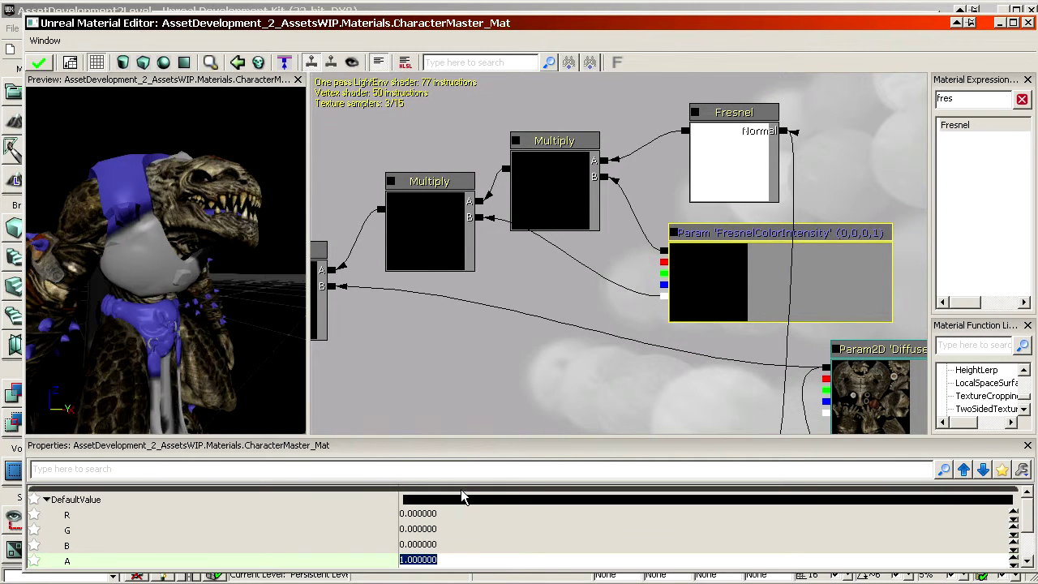
pyautogui.click(461, 499)
pyautogui.moveTo(507, 278)
pyautogui.mouseDown()
pyautogui.moveTo(538, 258)
pyautogui.moveTo(531, 263)
pyautogui.mouseUp()
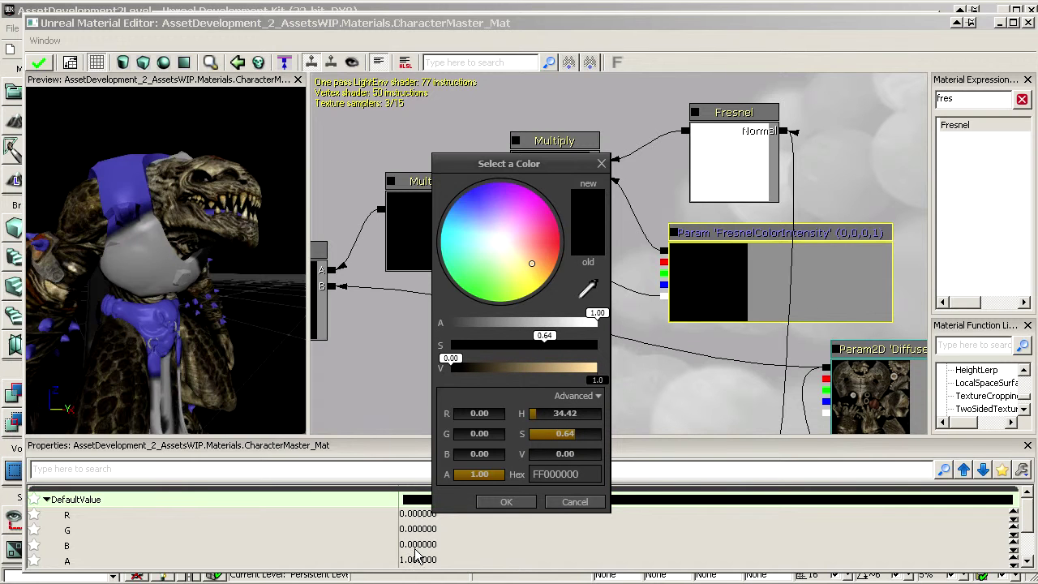
pyautogui.click(534, 367)
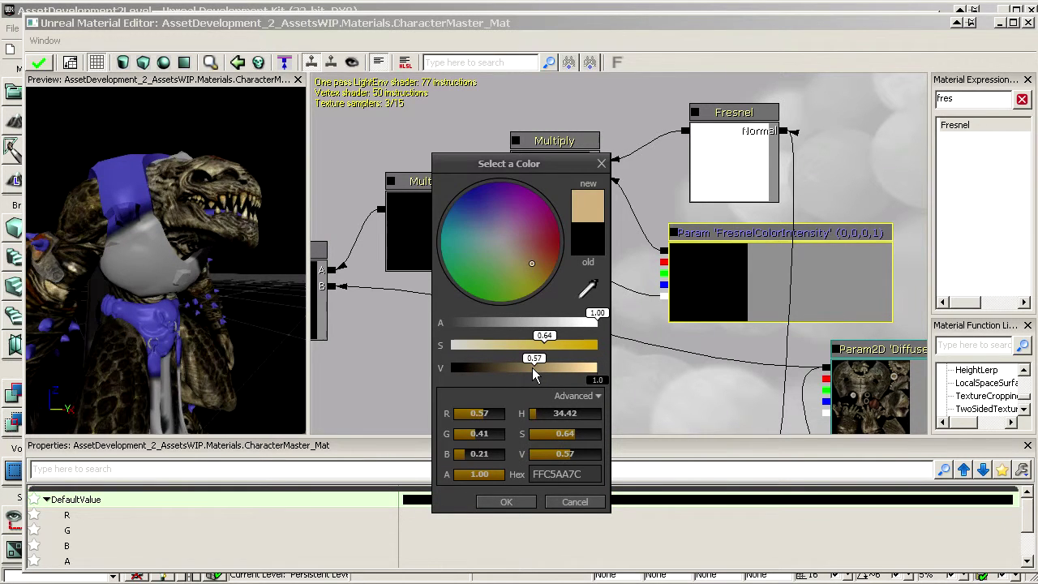
pyautogui.click(506, 502)
pyautogui.click(477, 529)
# Step: Try alpha values of 4 and 10 on the FresnelColorIntensity parameter to test stronger Fresnel intensities
pyautogui.scroll(-1, 456, 534)
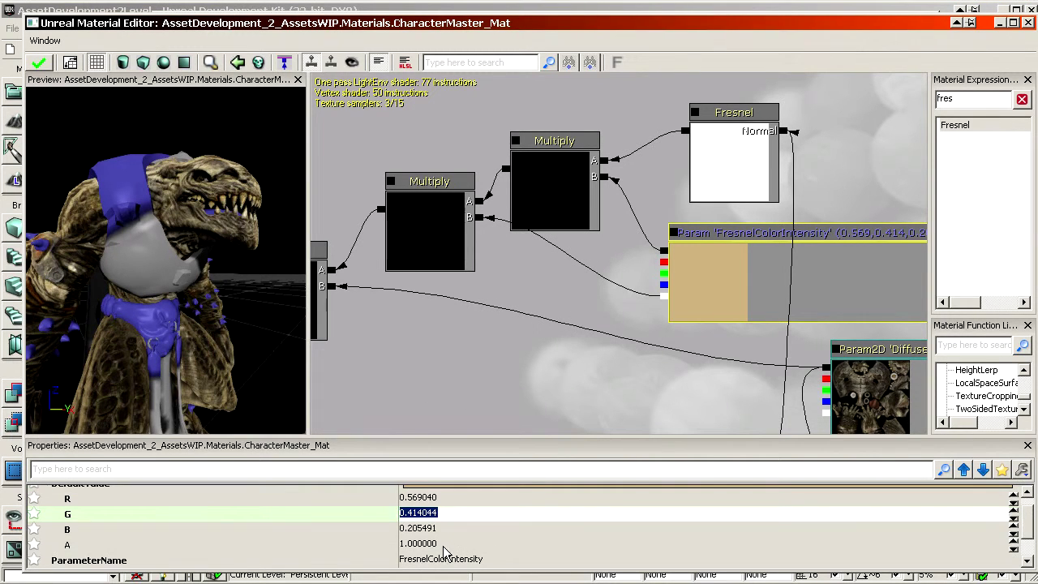
pyautogui.click(444, 545)
pyautogui.write('8')
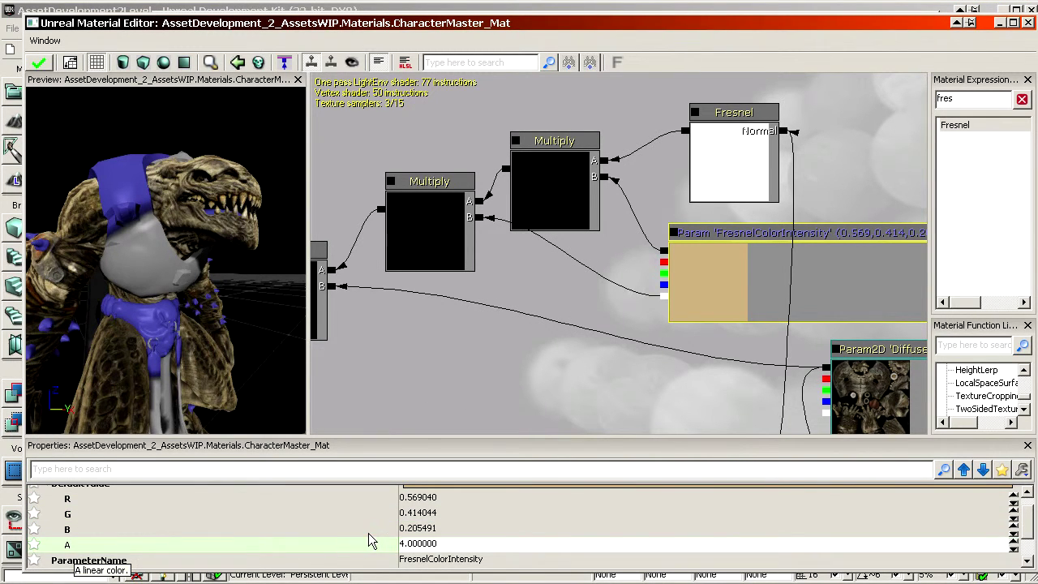
pyautogui.press('Return')
pyautogui.write('10')
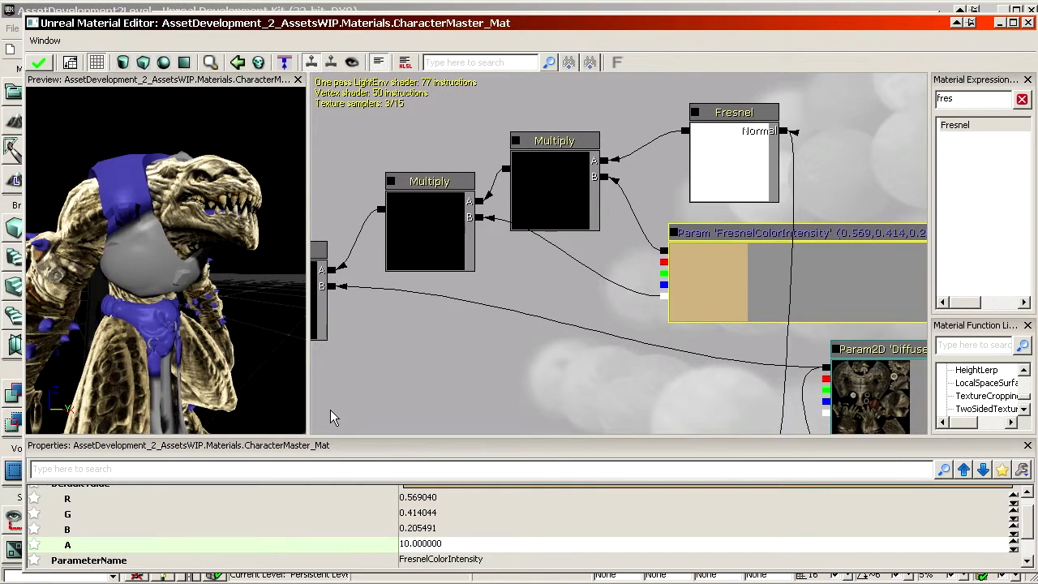
pyautogui.press('Return')
# Step: Set FresnelColorIntensity's alpha to 2 and inspect the Fresnel effect on the preview character up close and from the front
pyautogui.write('2')
pyautogui.press('Return')
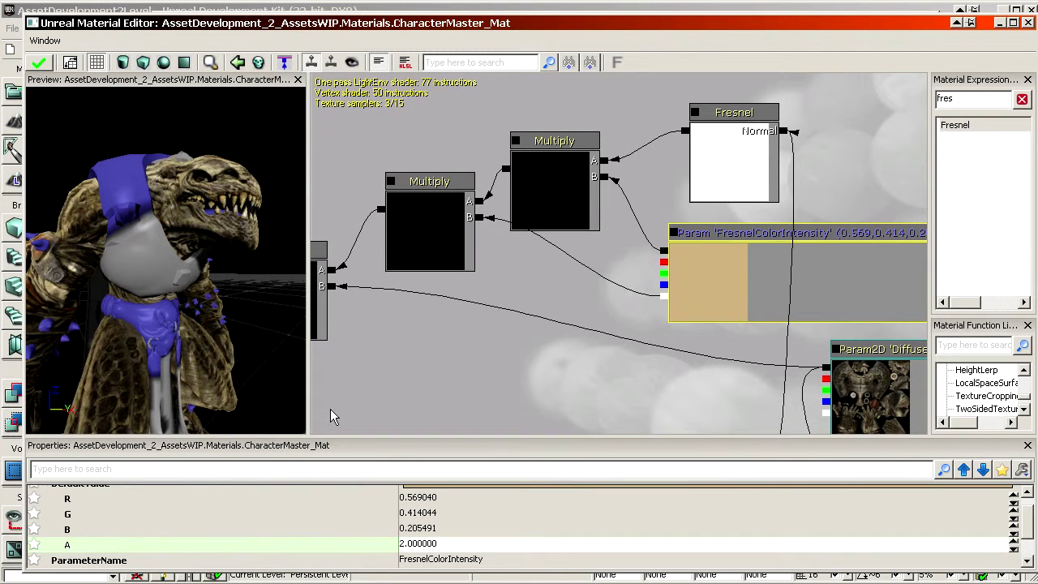
pyautogui.moveTo(166, 252); pyautogui.dragTo(167, 186, button='right')
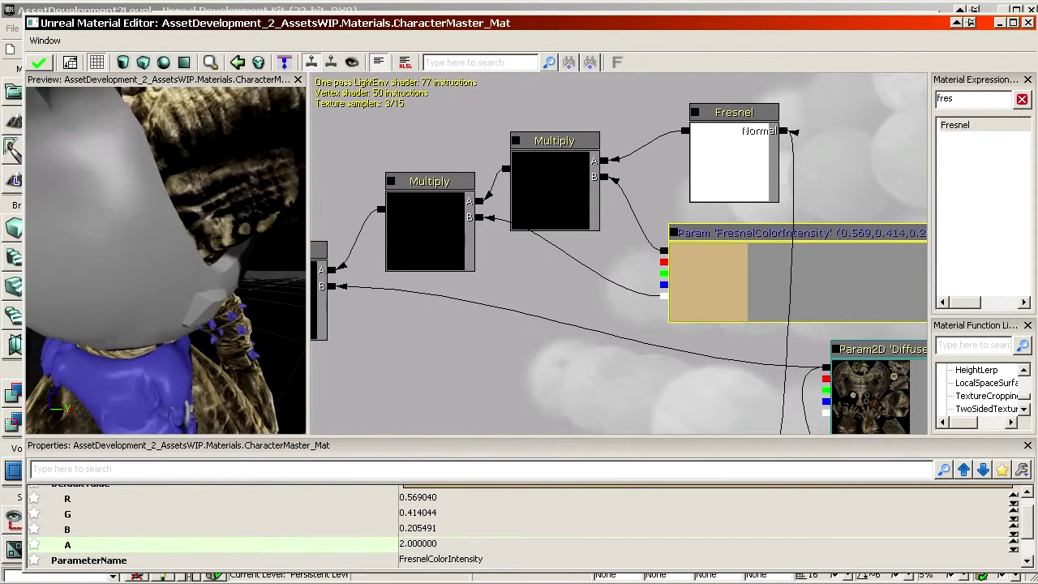
pyautogui.moveTo(166, 251); pyautogui.dragTo(146, 259)
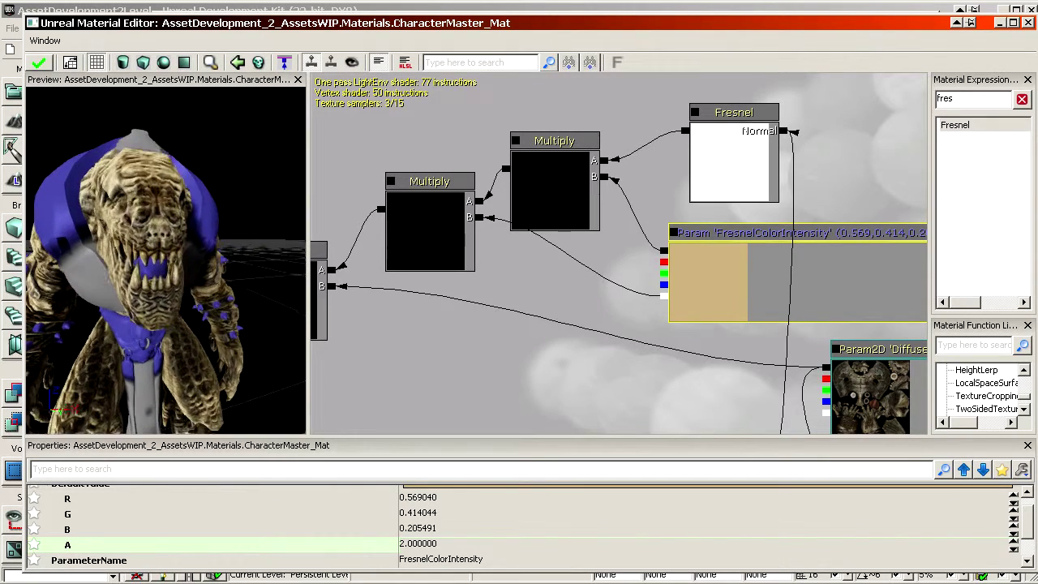
pyautogui.moveTo(166, 259); pyautogui.dragTo(166, 292, button='right')
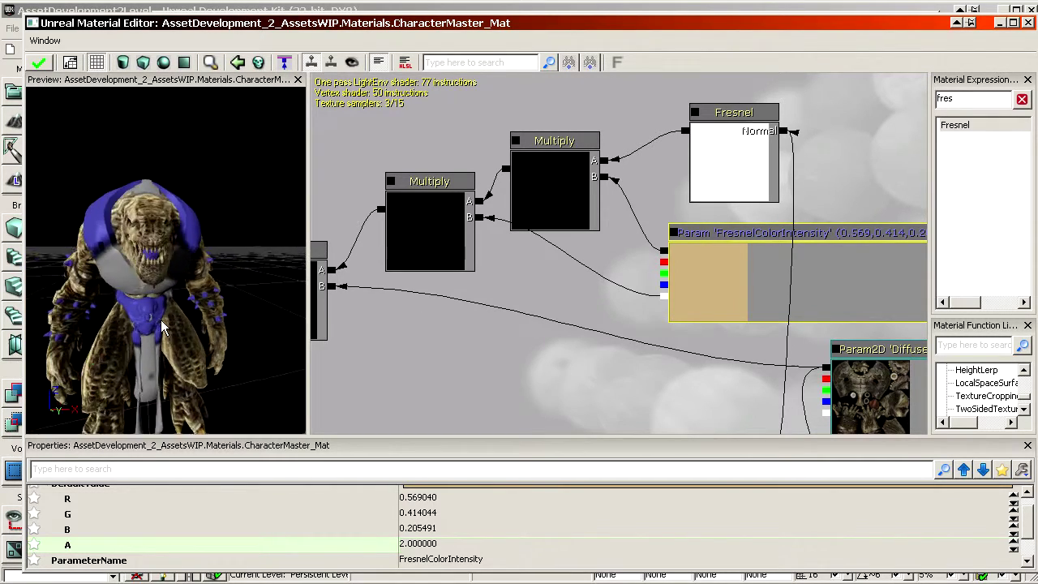
# Step: Examine the Fresnel tint on the character in the material preview from the side, back and close up
pyautogui.moveTo(166, 292); pyautogui.dragTo(210, 292)
pyautogui.moveTo(210, 292); pyautogui.dragTo(211, 251, button='right')
pyautogui.moveTo(211, 251); pyautogui.dragTo(231, 256)
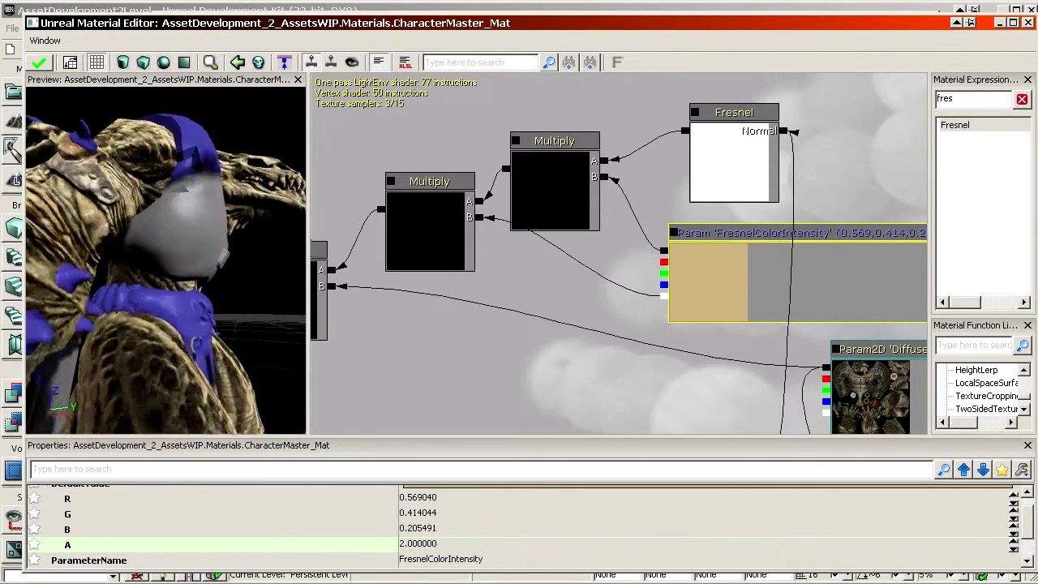
pyautogui.moveTo(176, 276); pyautogui.dragTo(176, 323, button='right')
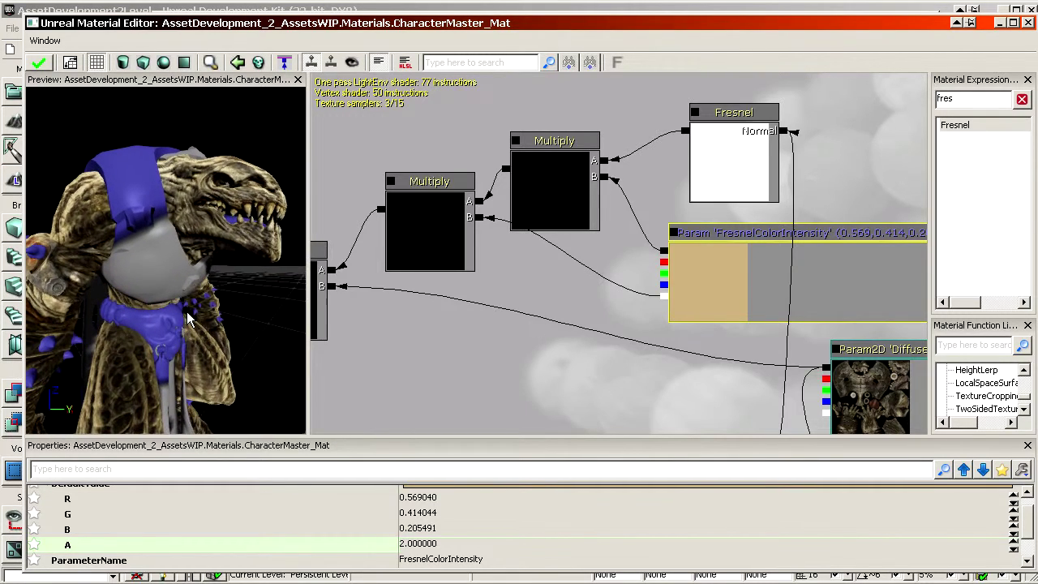
pyautogui.scroll(-4, 531, 319)
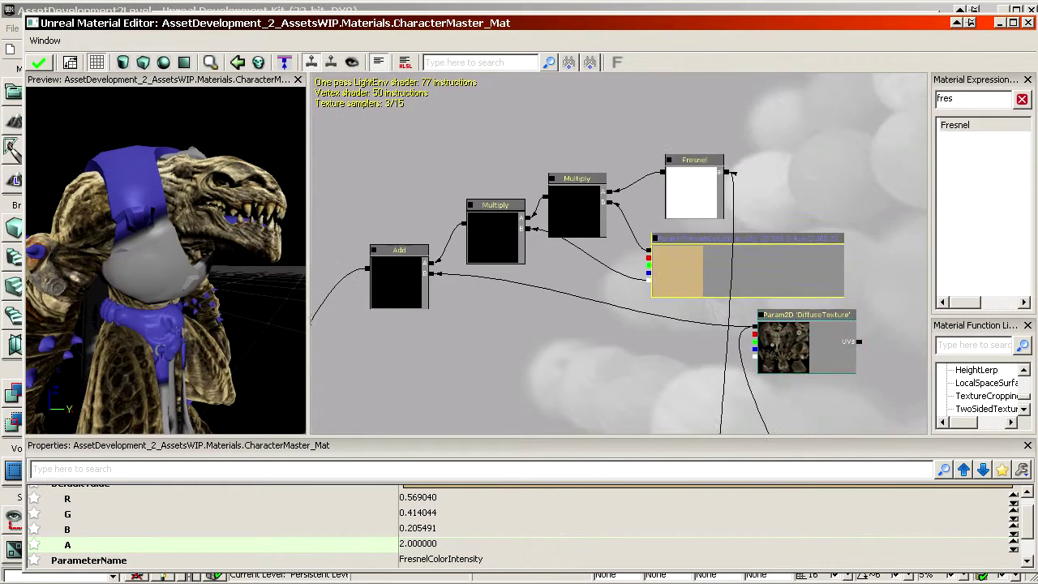
pyautogui.scroll(3, 532, 318)
pyautogui.moveTo(213, 280); pyautogui.dragTo(280, 324)
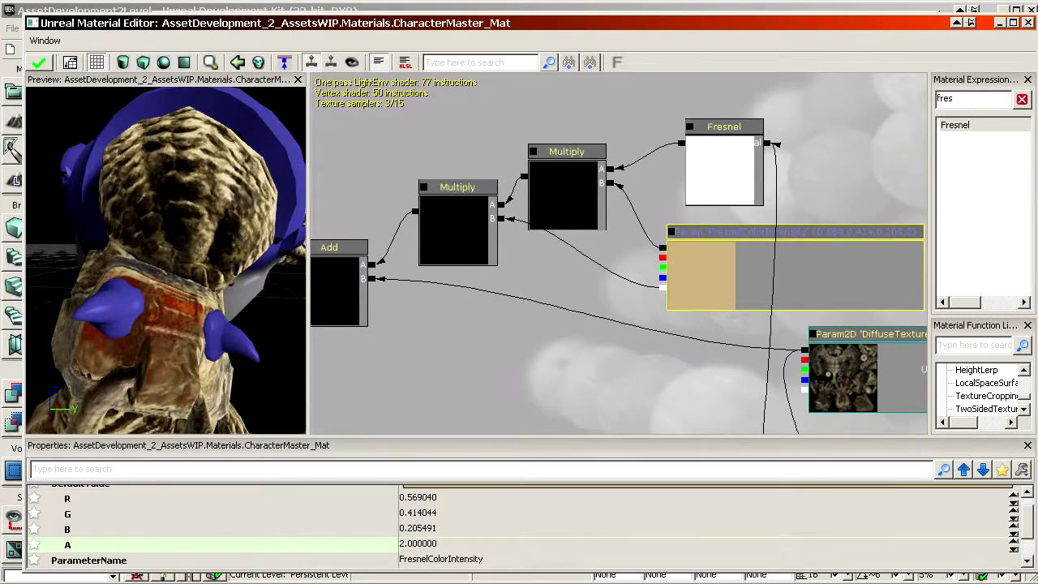
pyautogui.moveTo(236, 220); pyautogui.dragTo(194, 207, button='right')
pyautogui.moveTo(194, 207); pyautogui.dragTo(289, 329)
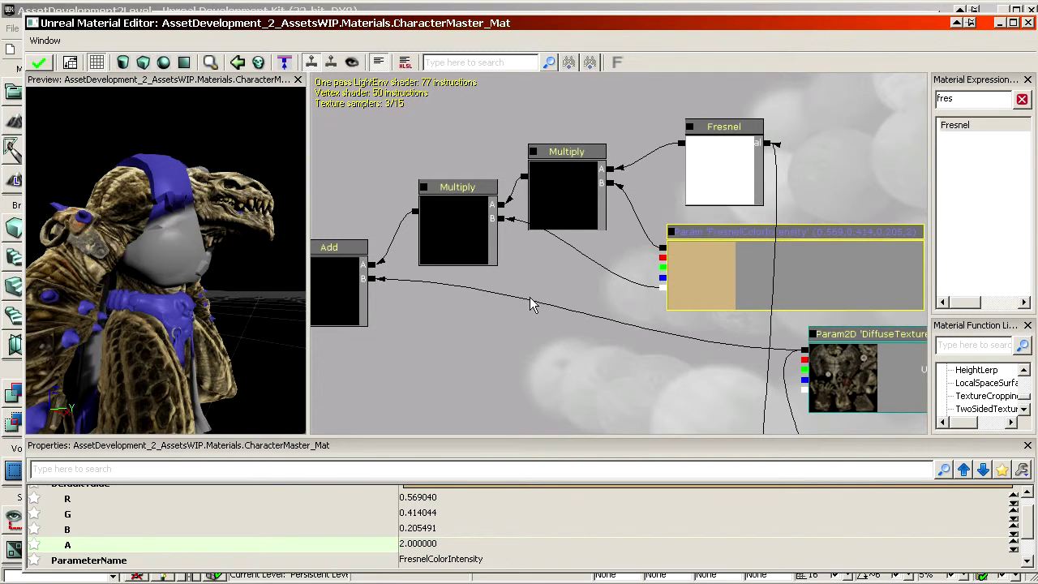
pyautogui.moveTo(560, 362); pyautogui.dragTo(517, 311)
pyautogui.moveTo(364, 285); pyautogui.dragTo(433, 289)
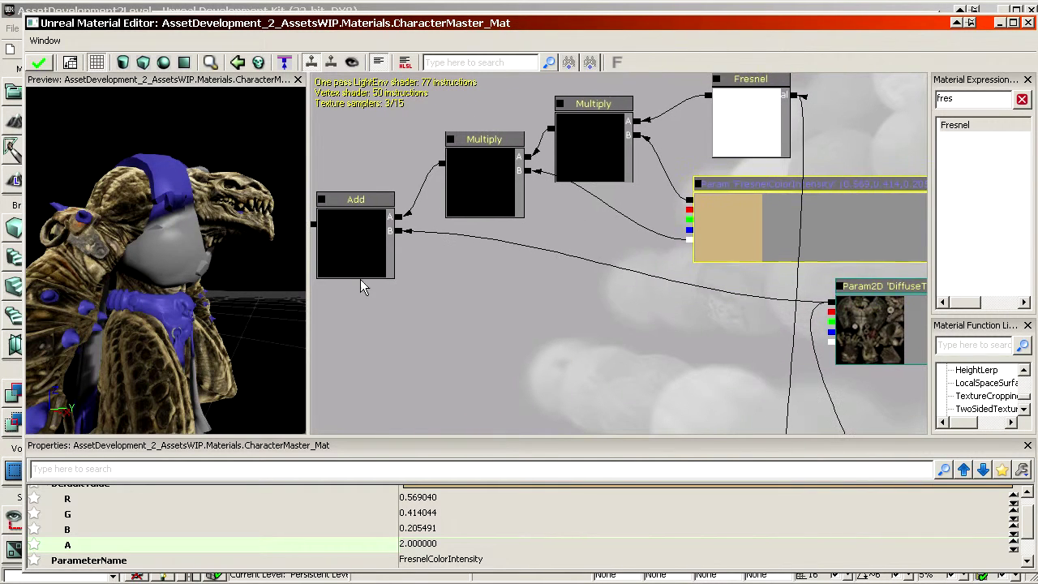
# Step: Move the DiffuseTexture parameter node further below the FresnelColorIntensity parameter to make room in the graph
pyautogui.click(387, 242)
pyautogui.click(850, 316)
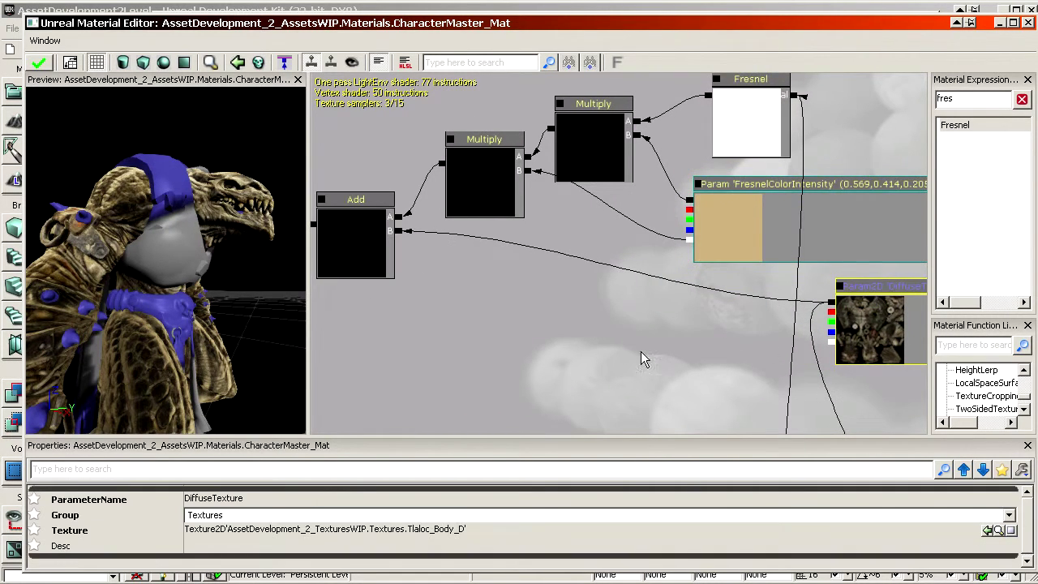
pyautogui.scroll(-2, 642, 419)
pyautogui.scroll(2, 528, 209)
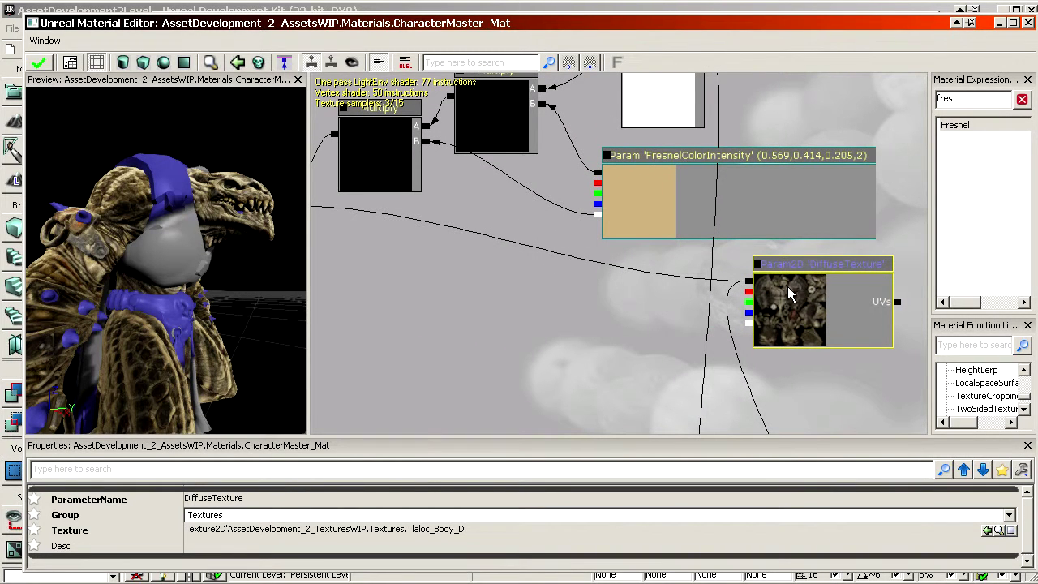
pyautogui.moveTo(524, 304); pyautogui.dragTo(520, 238)
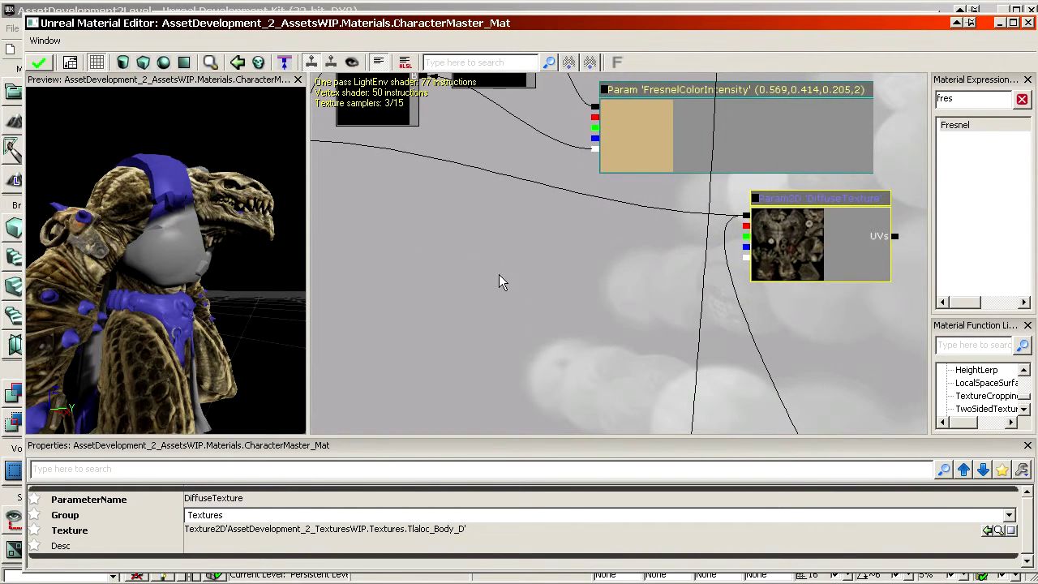
pyautogui.scroll(-3, 766, 328)
pyautogui.scroll(1, 766, 328)
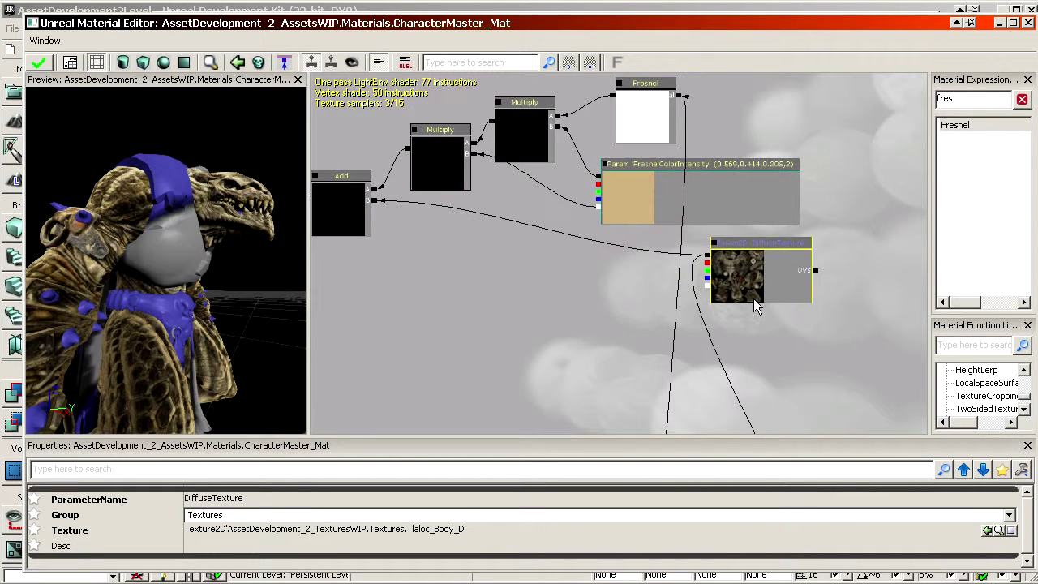
pyautogui.keyDown('ctrl'); pyautogui.moveTo(753, 298); pyautogui.dragTo(779, 353); pyautogui.keyUp('ctrl')
pyautogui.moveTo(779, 353); pyautogui.dragTo(850, 434)
pyautogui.scroll(1, 847, 399)
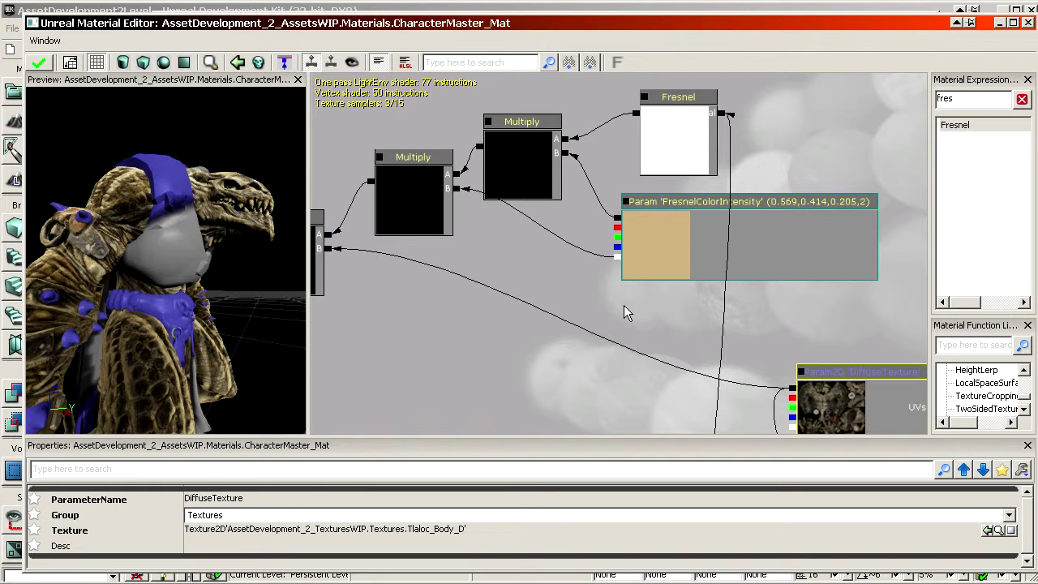
# Step: Review the Fresnel and Multiply node chain, and inspect the character's side profile in the preview
pyautogui.moveTo(542, 274); pyautogui.dragTo(560, 458)
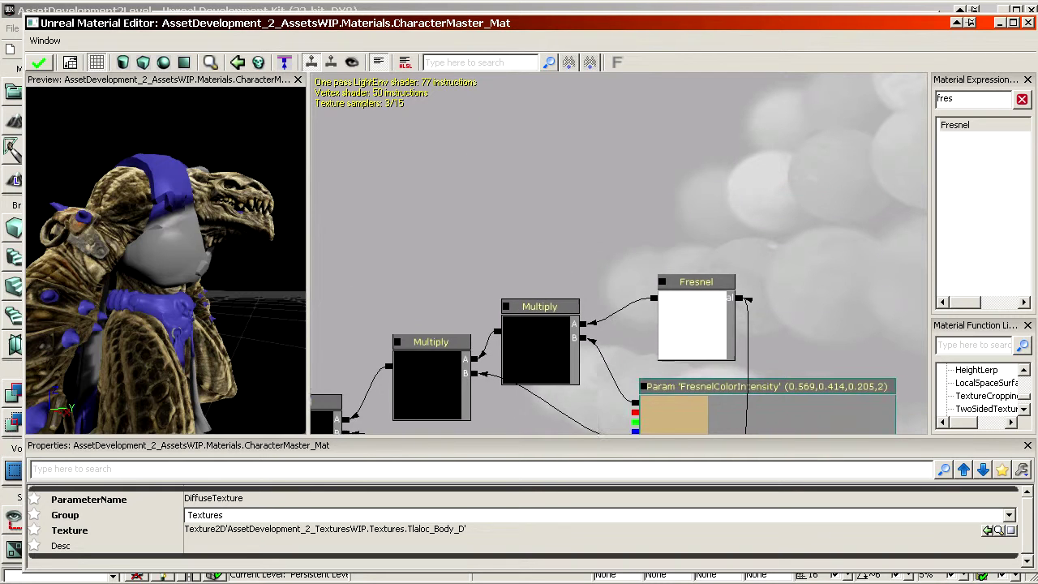
pyautogui.moveTo(518, 119); pyautogui.dragTo(472, 4)
pyautogui.moveTo(578, 256); pyautogui.dragTo(592, 220)
pyautogui.click(589, 270)
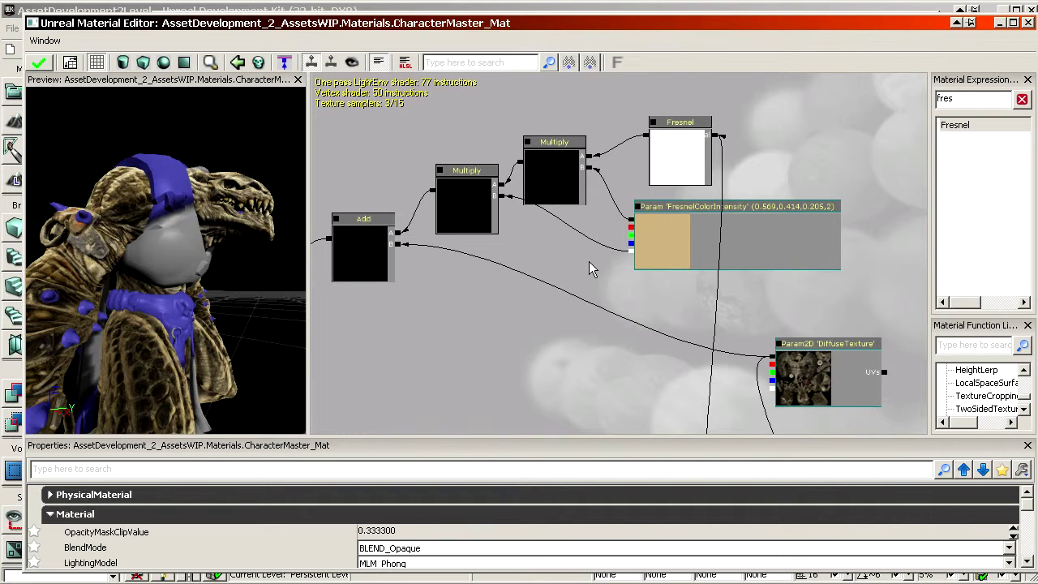
pyautogui.moveTo(590, 278); pyautogui.dragTo(590, 253, button='right')
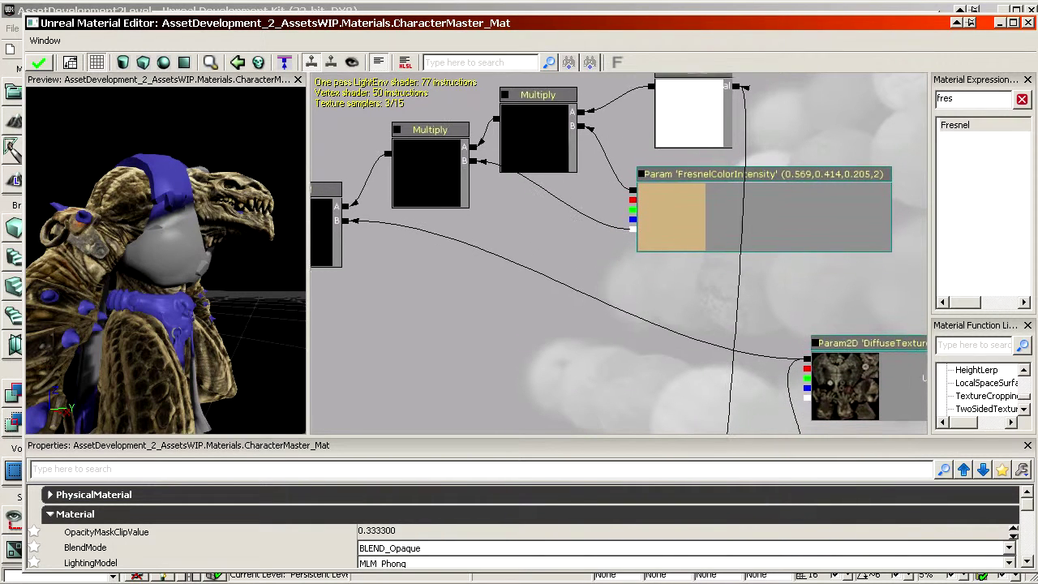
pyautogui.moveTo(590, 271); pyautogui.dragTo(616, 265)
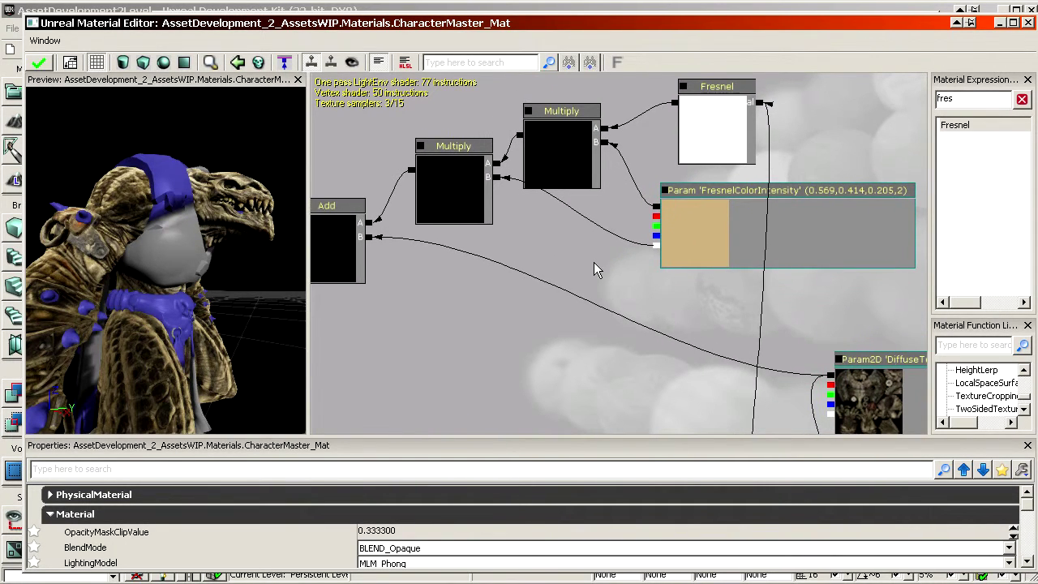
pyautogui.moveTo(166, 259)
pyautogui.mouseDown()
pyautogui.moveTo(102, 260)
pyautogui.moveTo(162, 267)
pyautogui.mouseUp()
pyautogui.moveTo(162, 268)
pyautogui.mouseDown(button='right')
pyautogui.moveTo(162, 215)
pyautogui.moveTo(163, 272)
pyautogui.mouseUp(button='right')
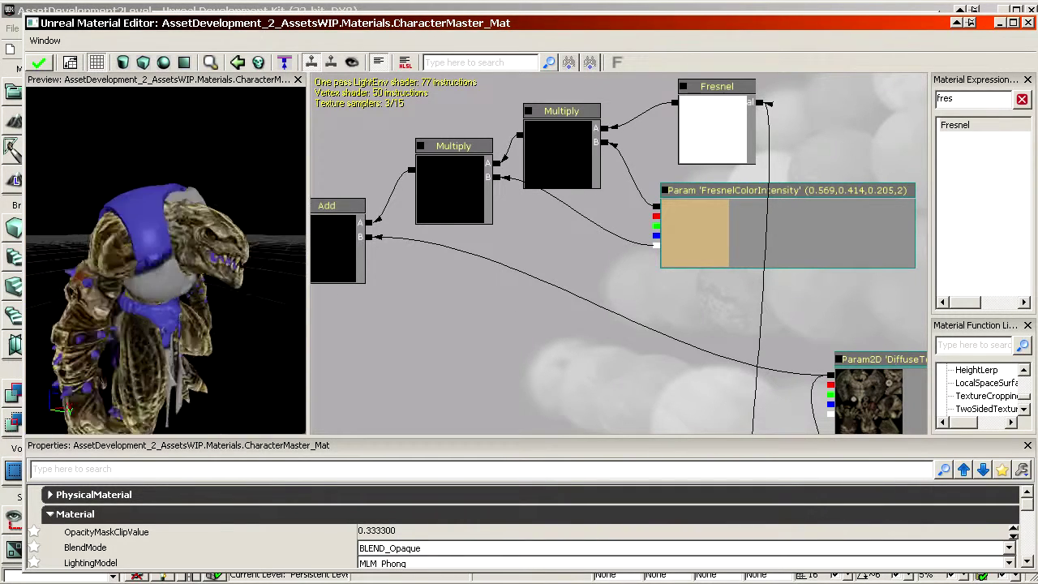
pyautogui.moveTo(162, 272); pyautogui.dragTo(162, 239)
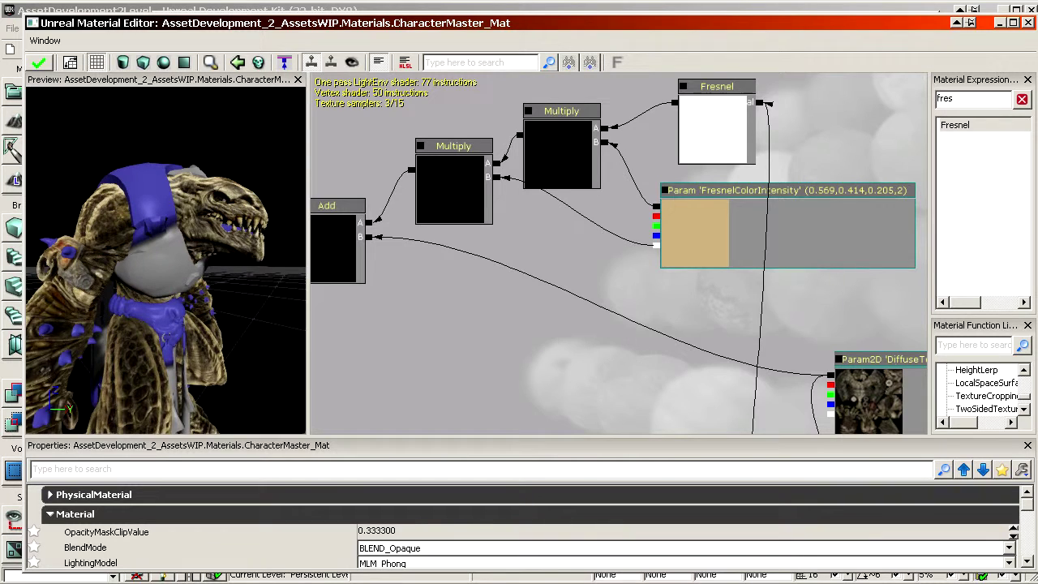
pyautogui.moveTo(162, 239); pyautogui.dragTo(162, 219, button='right')
pyautogui.moveTo(551, 335); pyautogui.dragTo(516, 284)
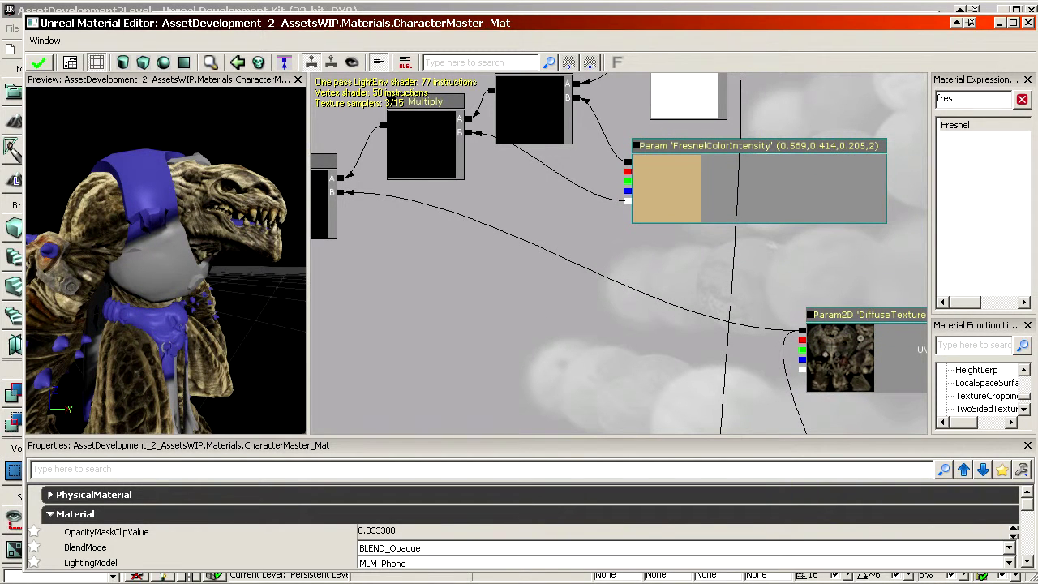
# Step: Find the Power expression and add a Power node in the empty graph area near DiffuseTexture
pyautogui.doubleClick(968, 101)
pyautogui.write('power')
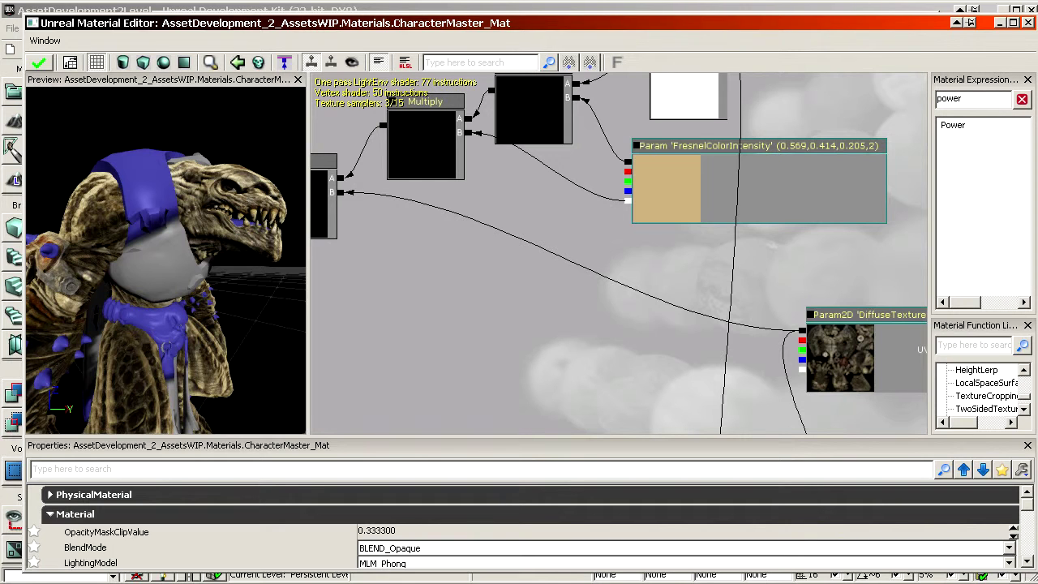
pyautogui.moveTo(947, 130); pyautogui.dragTo(474, 293)
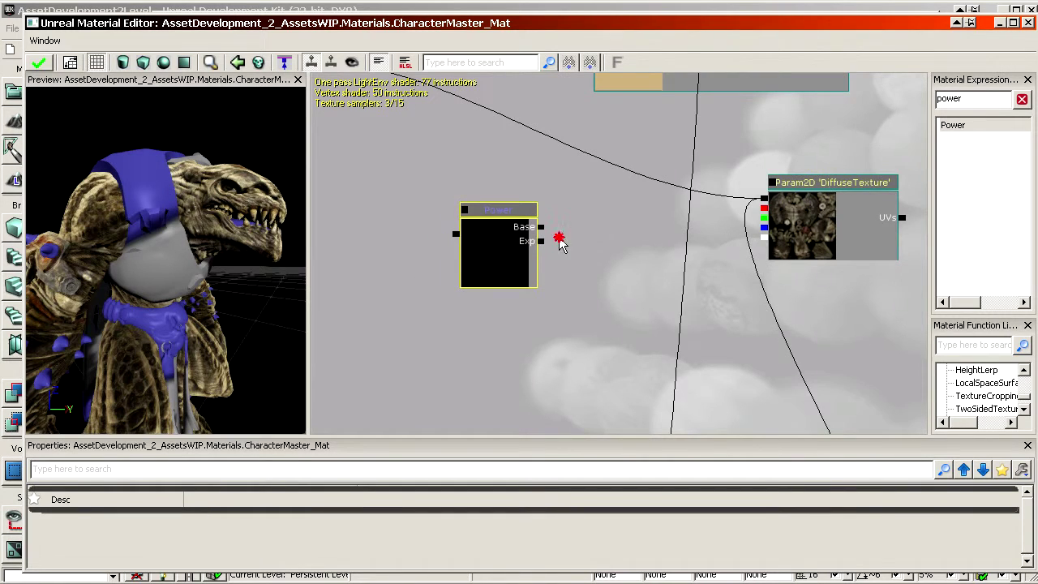
pyautogui.scroll(1, 539, 243)
pyautogui.click(540, 244)
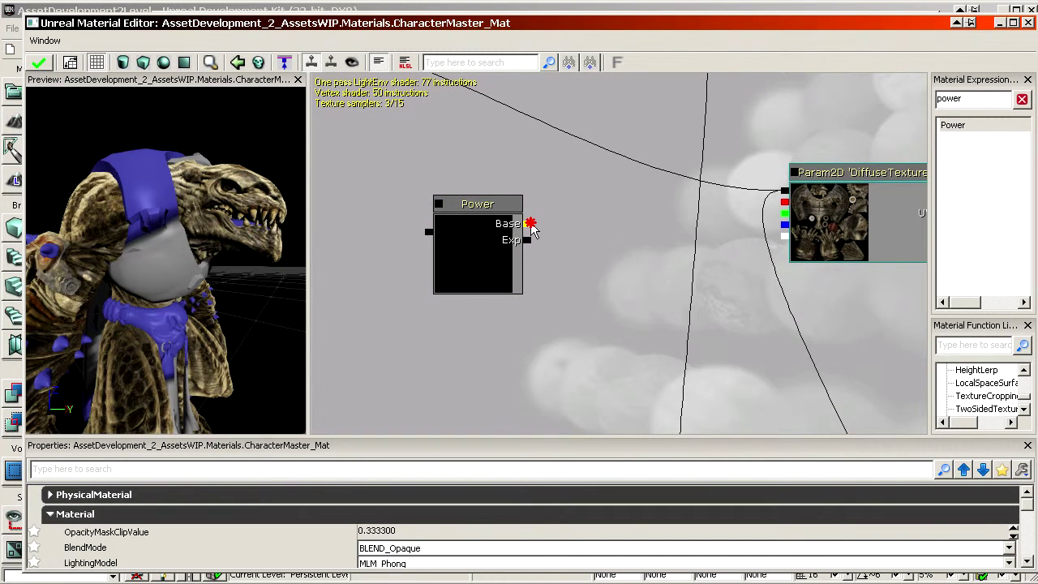
# Step: Connect the Power node's Base input to an output in the Normal Map group
pyautogui.moveTo(527, 224); pyautogui.dragTo(755, 362)
pyautogui.scroll(-1, 714, 290)
pyautogui.scroll(-7, 708, 235)
pyautogui.moveTo(707, 235); pyautogui.dragTo(742, 404)
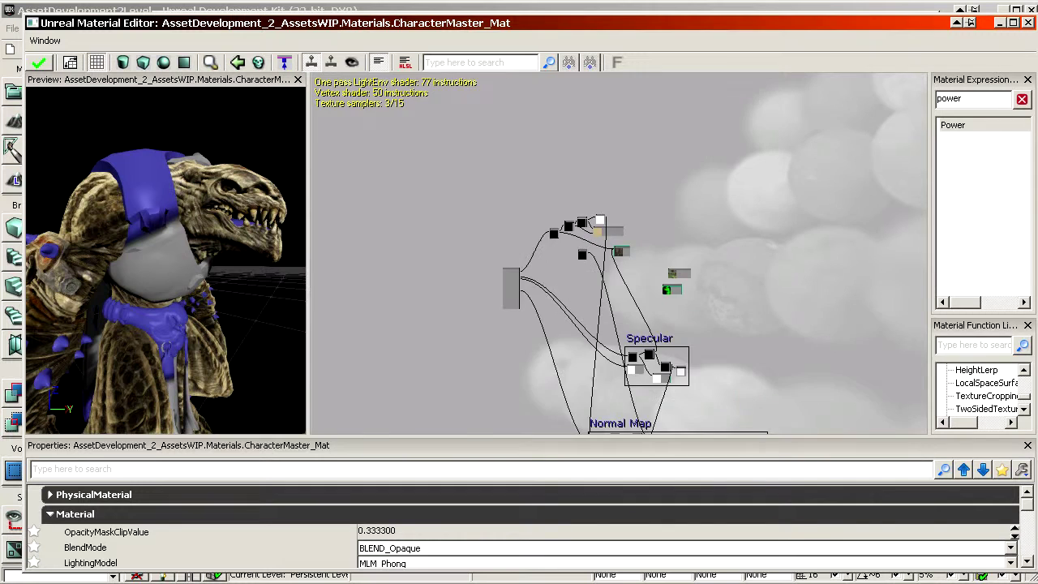
pyautogui.scroll(8, 706, 238)
pyautogui.moveTo(706, 238); pyautogui.dragTo(585, 255)
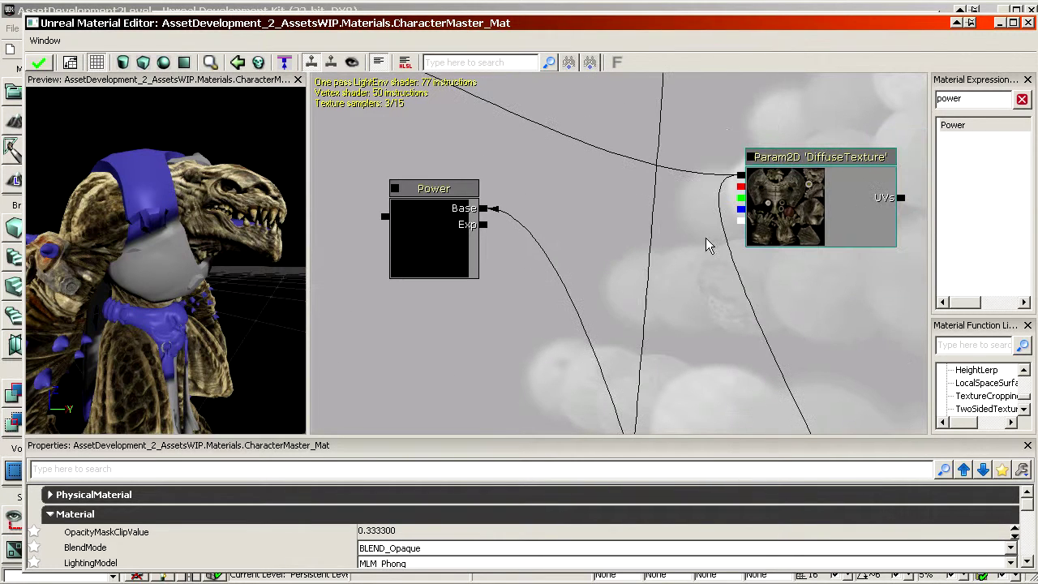
# Step: Add a constant node wired to the Power node's Exp input and convert it to a parameter
pyautogui.click(535, 256)
pyautogui.moveTo(483, 225); pyautogui.dragTo(533, 284)
pyautogui.click(566, 302)
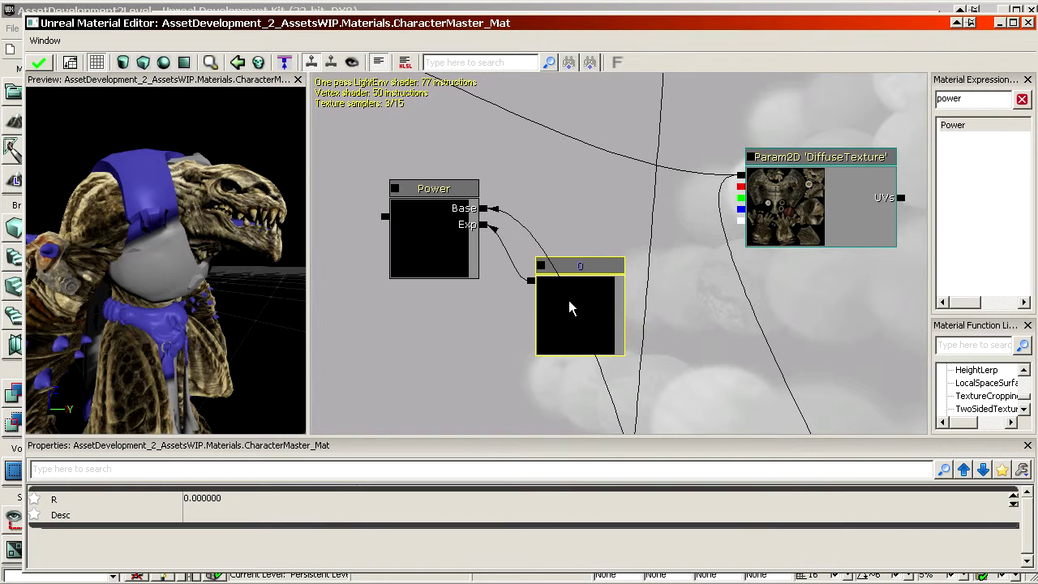
pyautogui.rightClick(569, 301)
pyautogui.click(598, 285)
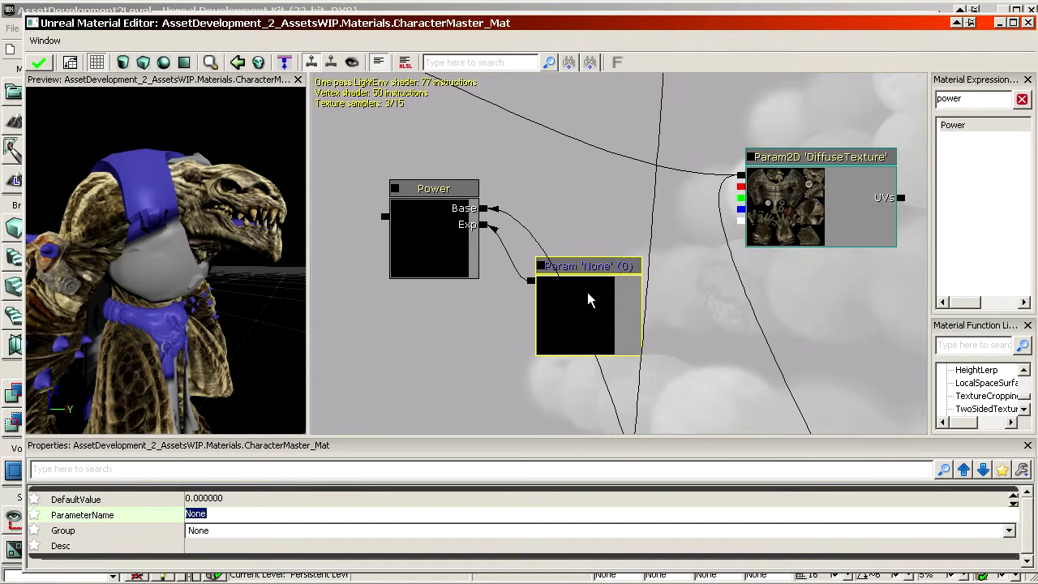
# Step: Give the exponent parameter a default value of 1.5, the name FresnelContrast and the group Diffuse
pyautogui.click(232, 499)
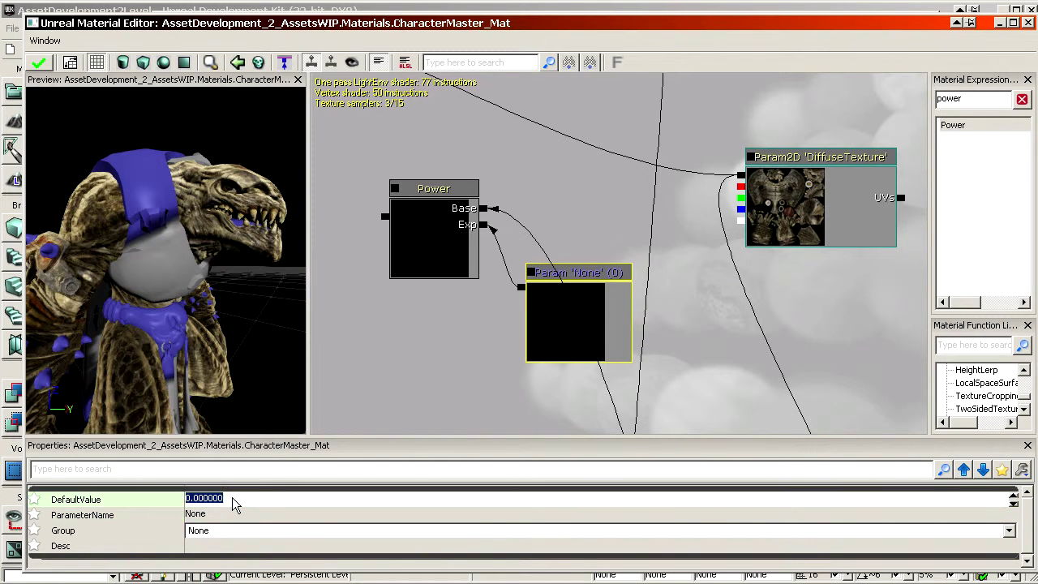
pyautogui.write('1.5')
pyautogui.click(222, 515)
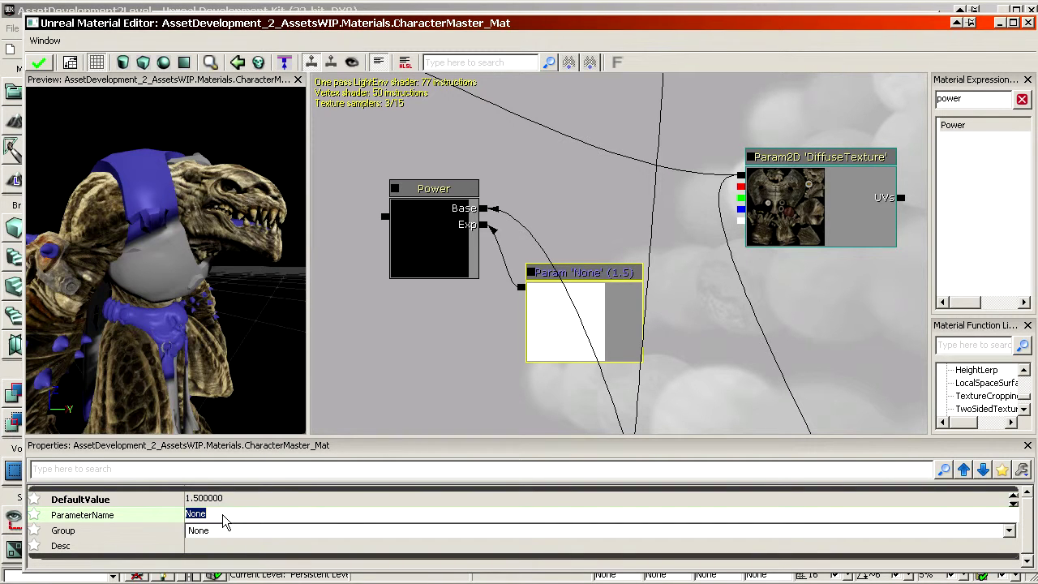
pyautogui.write('FresnelContrast')
pyautogui.press('Return')
pyautogui.click(218, 531)
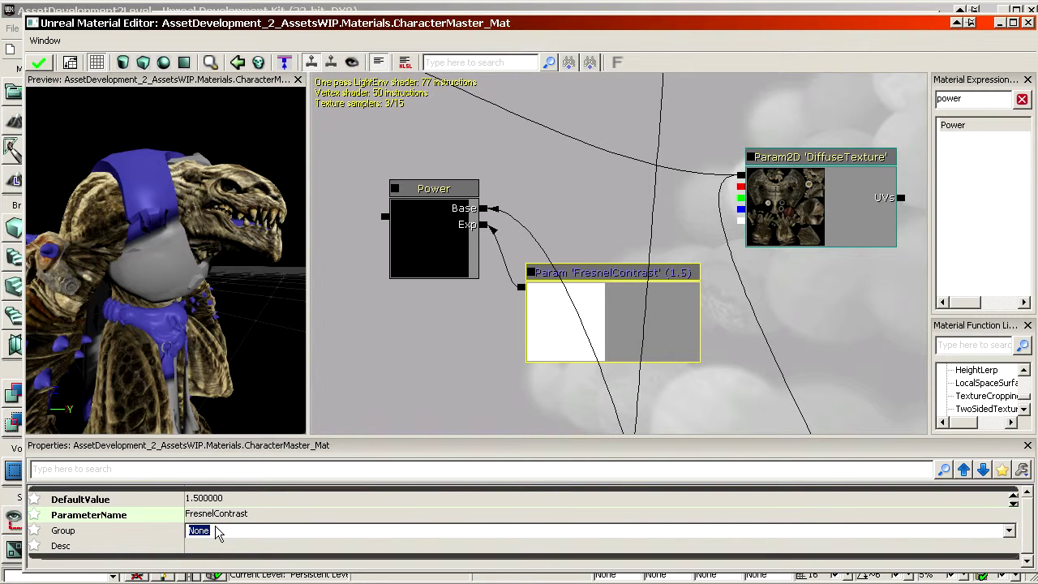
pyautogui.press('Return')
# Step: Shift the FresnelContrast and Fresnel nodes to the right and add a Multiply node in the gap before Fresnel
pyautogui.keyDown('ctrl'); pyautogui.moveTo(608, 291); pyautogui.dragTo(744, 310); pyautogui.keyUp('ctrl')
pyautogui.moveTo(500, 295); pyautogui.dragTo(523, 387)
pyautogui.scroll(-2, 576, 319)
pyautogui.moveTo(504, 317); pyautogui.dragTo(479, 408)
pyautogui.scroll(-2, 564, 308)
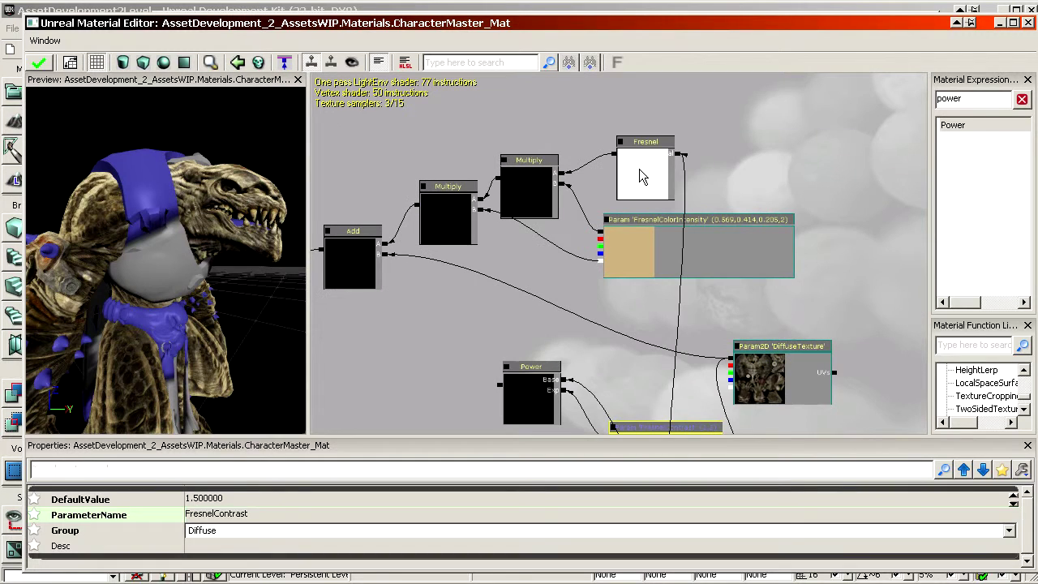
pyautogui.moveTo(639, 170); pyautogui.dragTo(728, 155)
pyautogui.press('m')
pyautogui.click(606, 121)
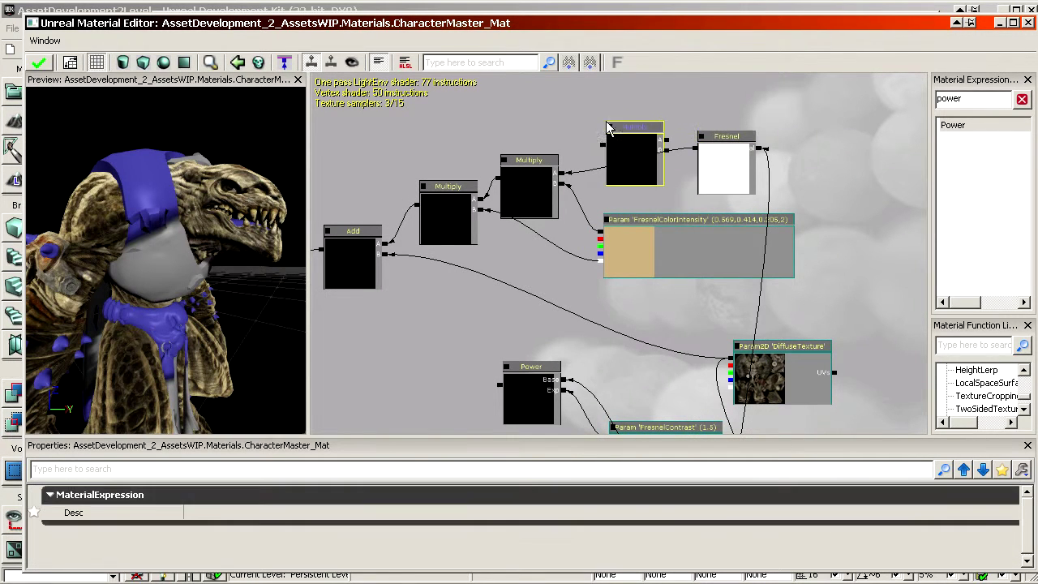
# Step: Move DiffuseTexture further right and relocate the Power and FresnelContrast nodes together to just below Fresnel
pyautogui.moveTo(727, 264); pyautogui.dragTo(677, 229)
pyautogui.moveTo(716, 336); pyautogui.dragTo(905, 338)
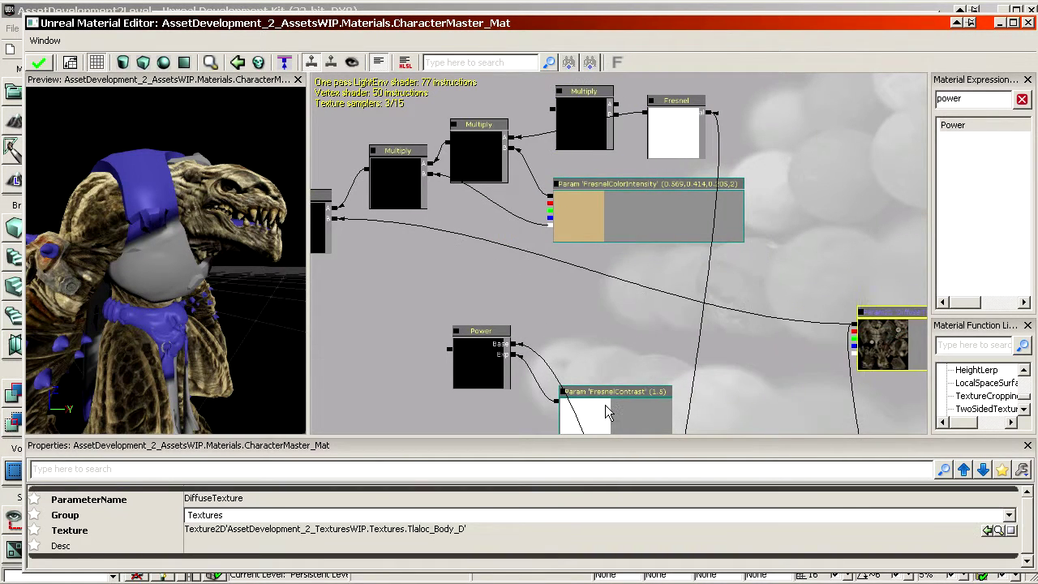
pyautogui.click(608, 411)
pyautogui.keyDown('ctrl'); pyautogui.click(469, 368); pyautogui.keyUp('ctrl')
pyautogui.keyDown('ctrl'); pyautogui.moveTo(473, 362); pyautogui.dragTo(792, 191); pyautogui.keyUp('ctrl')
# Step: Position the Fresnel node directly above the Power node
pyautogui.scroll(4, 811, 243)
pyautogui.moveTo(900, 230); pyautogui.dragTo(797, 228)
pyautogui.click(824, 264)
pyautogui.moveTo(665, 263); pyautogui.dragTo(731, 364)
pyautogui.click(499, 218)
pyautogui.keyDown('ctrl'); pyautogui.moveTo(506, 209); pyautogui.dragTo(688, 151); pyautogui.keyUp('ctrl')
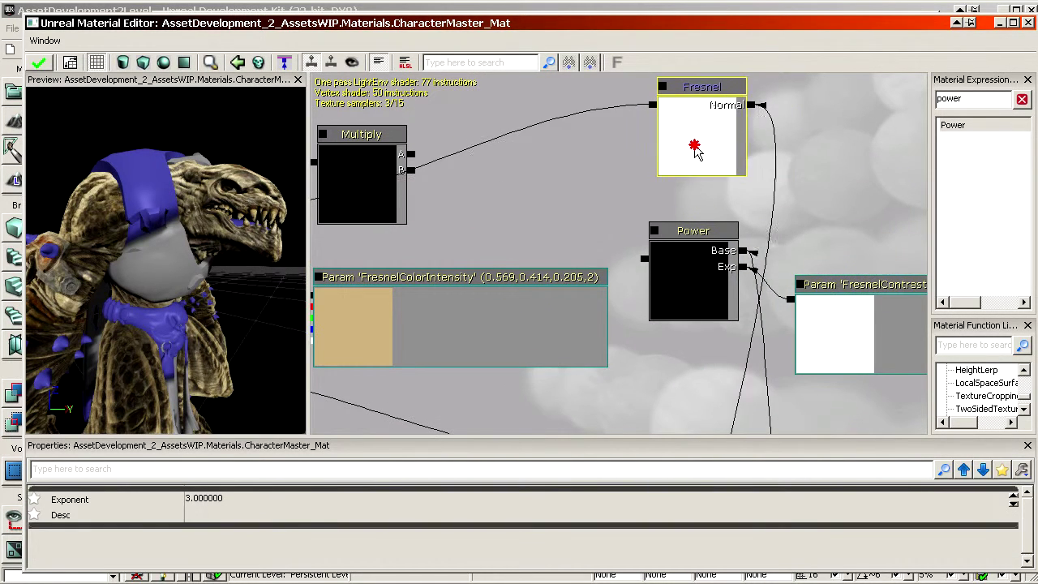
# Step: Feed Fresnel into A and Power into B of the new Multiply, and connect its output to the FresnelColorIntensity Multiply's A input
pyautogui.moveTo(410, 154); pyautogui.dragTo(646, 105)
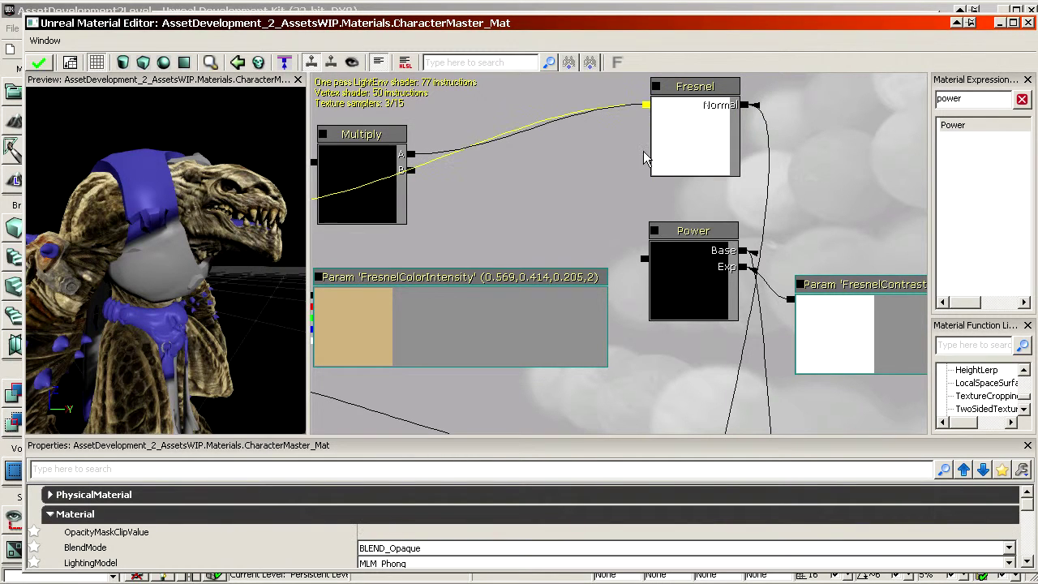
pyautogui.keyDown('ctrl'); pyautogui.moveTo(387, 184); pyautogui.dragTo(461, 180); pyautogui.keyUp('ctrl')
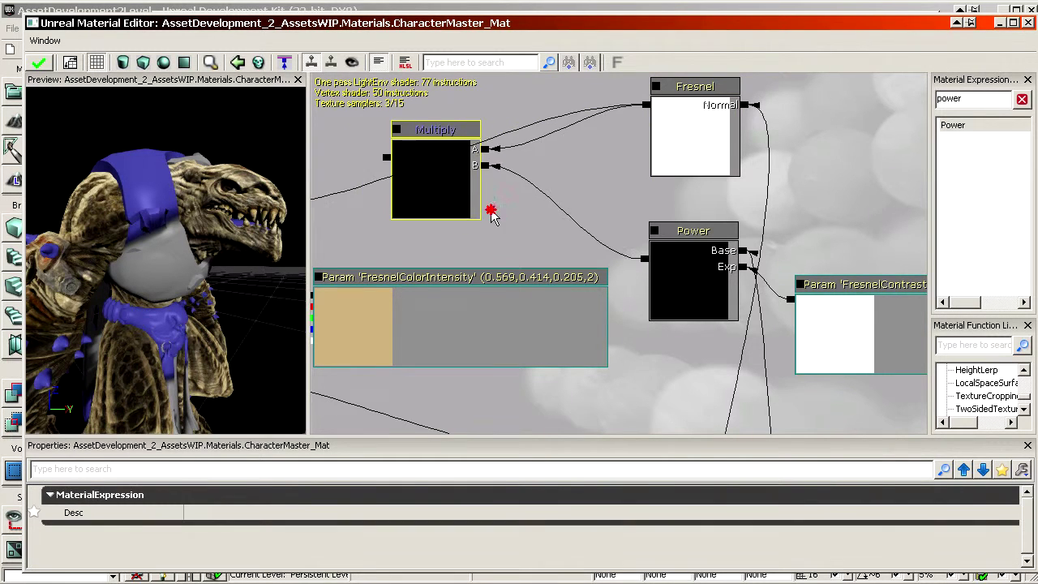
pyautogui.moveTo(491, 213); pyautogui.dragTo(702, 208)
pyautogui.moveTo(597, 153); pyautogui.dragTo(513, 175)
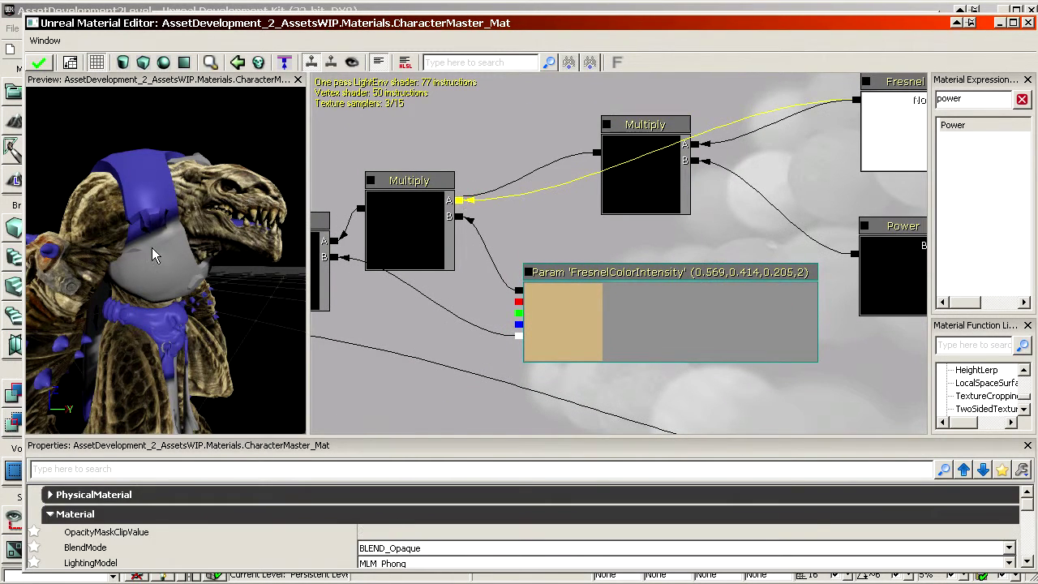
# Step: Disconnect the Power node's current Base input and feed the DiffuseTexture's colour output into Base instead
pyautogui.moveTo(151, 248); pyautogui.dragTo(175, 251)
pyautogui.moveTo(175, 252); pyautogui.dragTo(170, 280, button='right')
pyautogui.moveTo(170, 279); pyautogui.dragTo(155, 260)
pyautogui.click(673, 318)
pyautogui.moveTo(673, 317); pyautogui.dragTo(479, 304)
pyautogui.scroll(-1, 568, 308)
pyautogui.moveTo(751, 373); pyautogui.dragTo(668, 252)
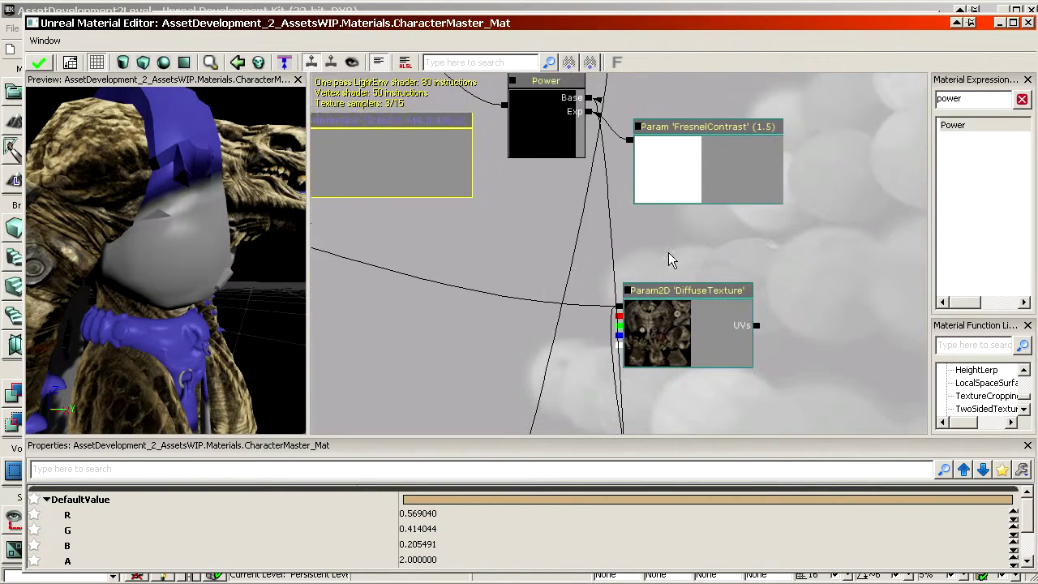
pyautogui.scroll(1, 669, 254)
pyautogui.keyDown('alt'); pyautogui.click(570, 107); pyautogui.keyUp('alt')
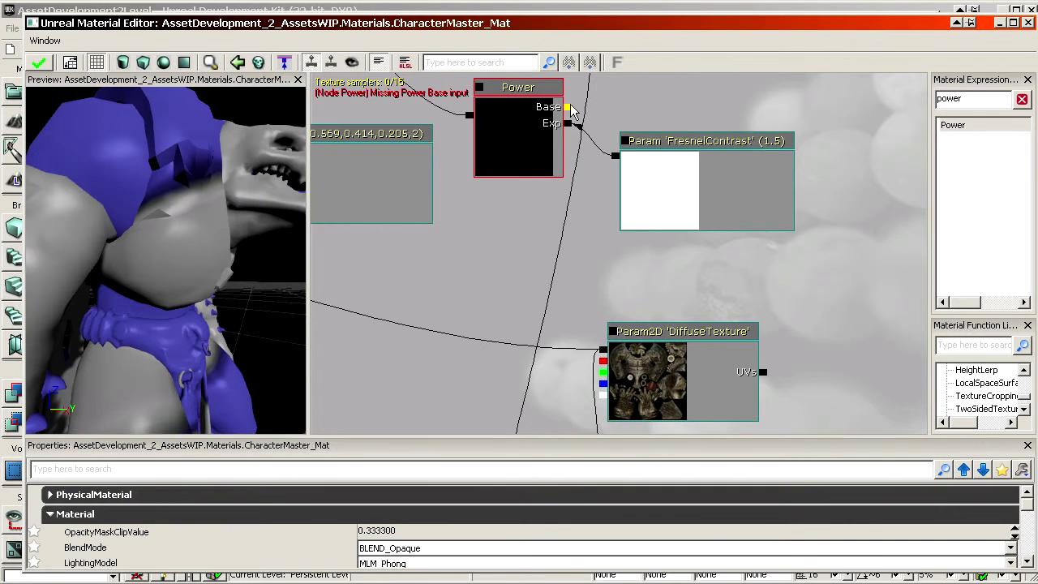
pyautogui.moveTo(568, 107); pyautogui.dragTo(601, 347)
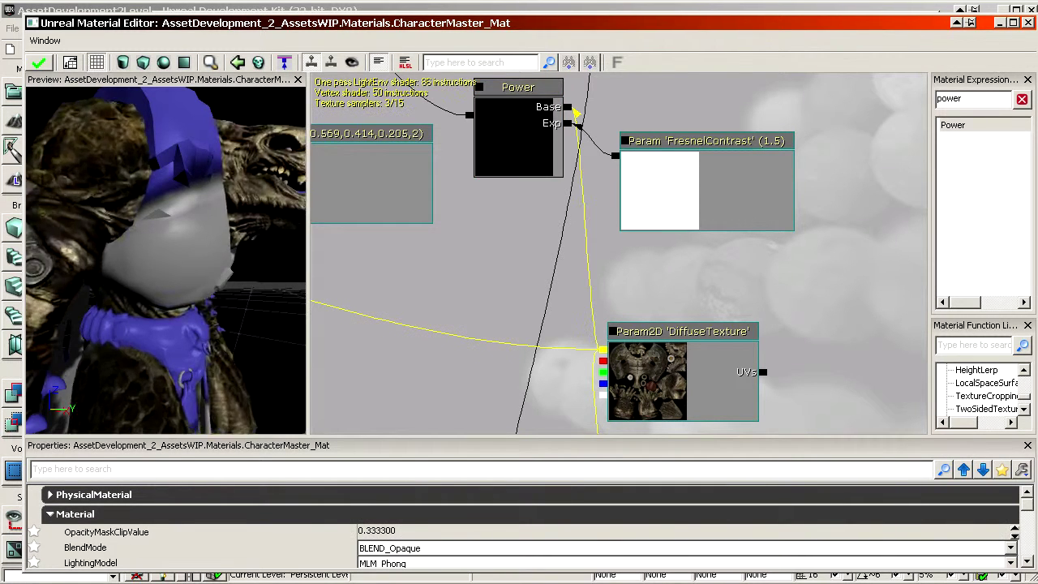
# Step: Examine the Fresnel highlights on the character's shoulder and head from several angles, along with the Multiply and Power wiring
pyautogui.scroll(6, 207, 274)
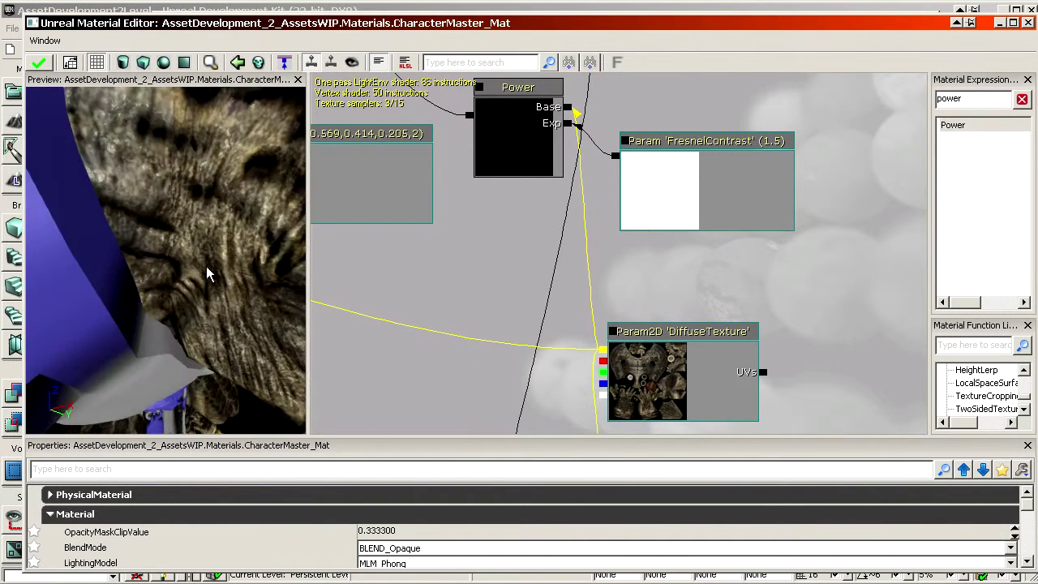
pyautogui.moveTo(205, 269); pyautogui.dragTo(248, 277)
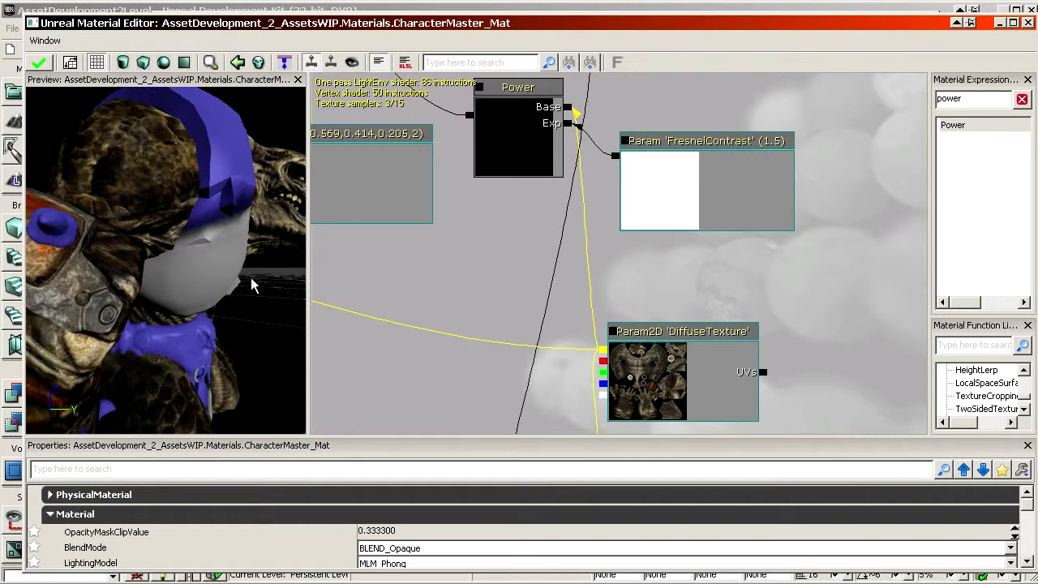
pyautogui.scroll(-5, 456, 242)
pyautogui.moveTo(414, 233); pyautogui.dragTo(613, 264)
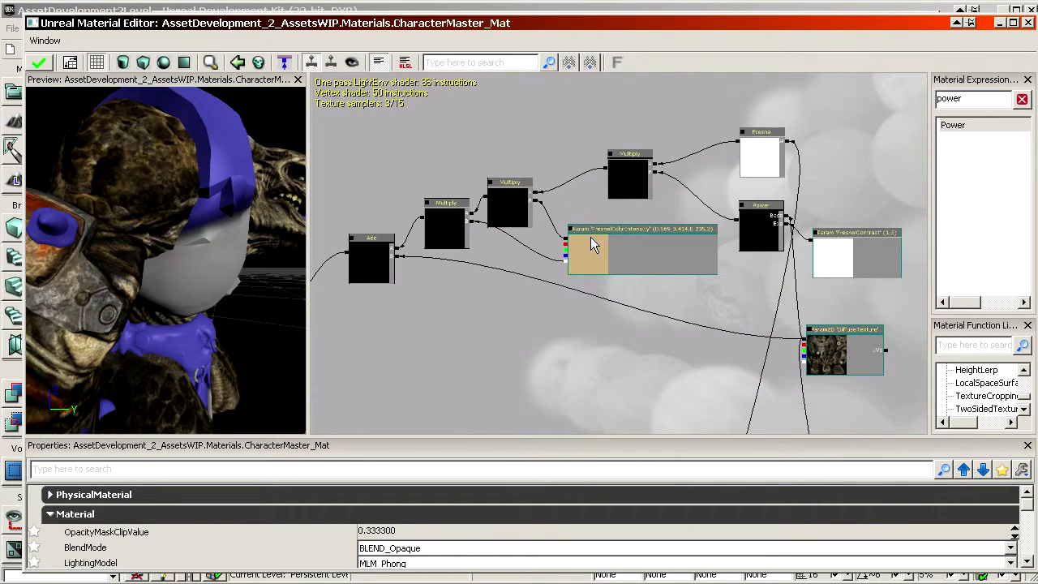
pyautogui.click(592, 245)
pyautogui.scroll(3, 560, 236)
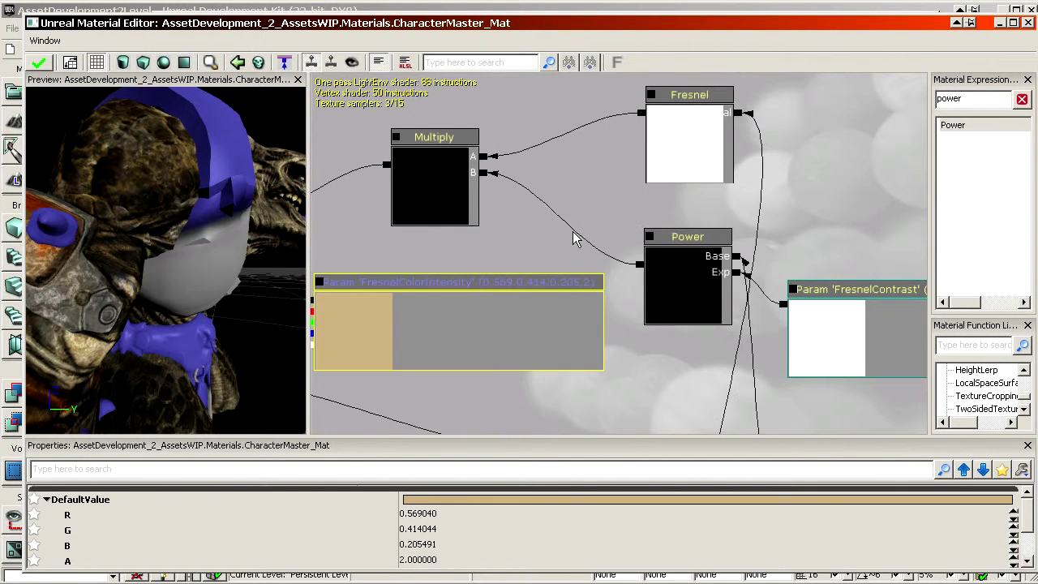
pyautogui.click(573, 195)
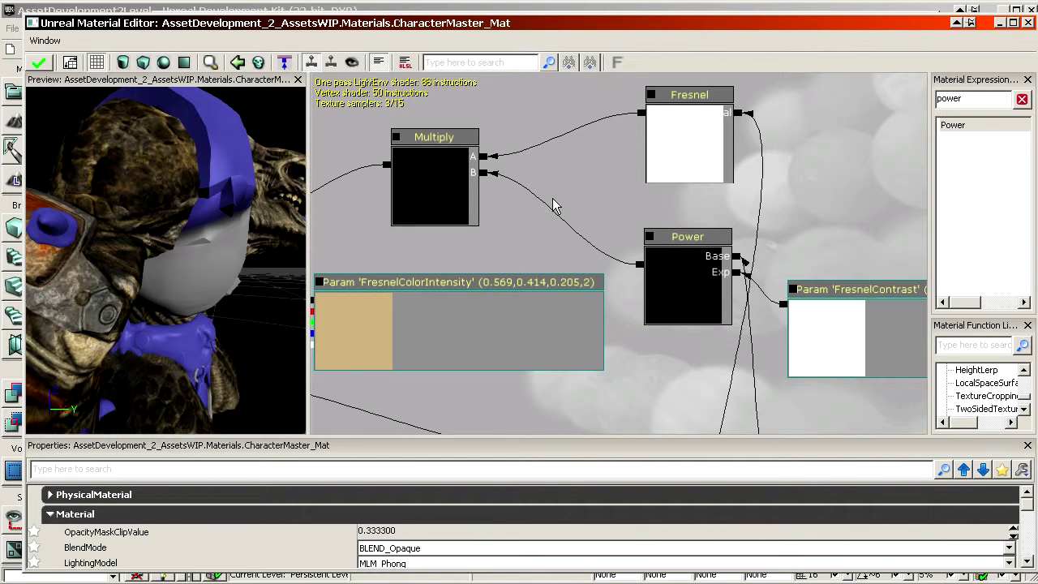
pyautogui.moveTo(553, 200); pyautogui.dragTo(615, 192)
pyautogui.click(520, 182)
pyautogui.moveTo(211, 267); pyautogui.dragTo(211, 308, button='right')
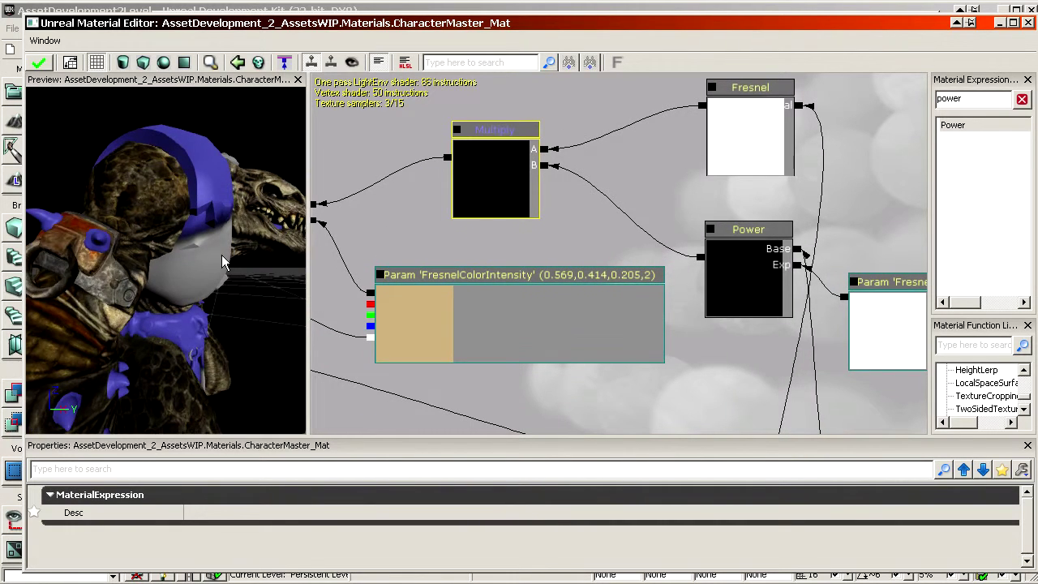
pyautogui.moveTo(222, 254); pyautogui.dragTo(146, 257)
pyautogui.moveTo(222, 257); pyautogui.dragTo(222, 211, button='right')
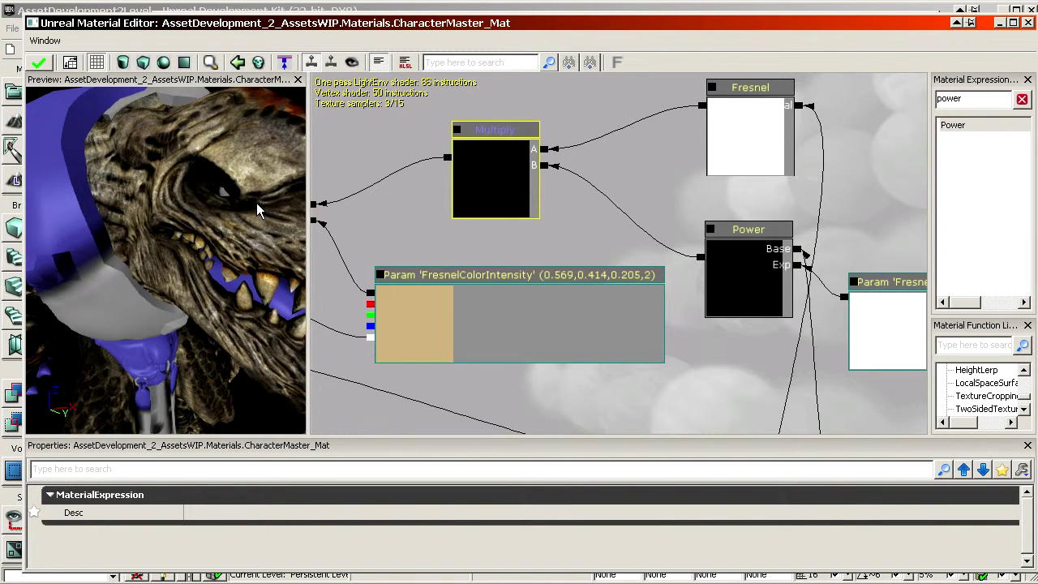
pyautogui.moveTo(256, 203); pyautogui.dragTo(280, 206)
pyautogui.moveTo(256, 203); pyautogui.dragTo(256, 247, button='right')
# Step: Set the alpha of the FresnelColorIntensity parameter to 16 and check the effect on the preview model
pyautogui.scroll(-2, 569, 203)
pyautogui.moveTo(568, 202); pyautogui.dragTo(913, 188)
pyautogui.click(831, 258)
pyautogui.click(454, 558)
pyautogui.write('4')
pyautogui.press('Return')
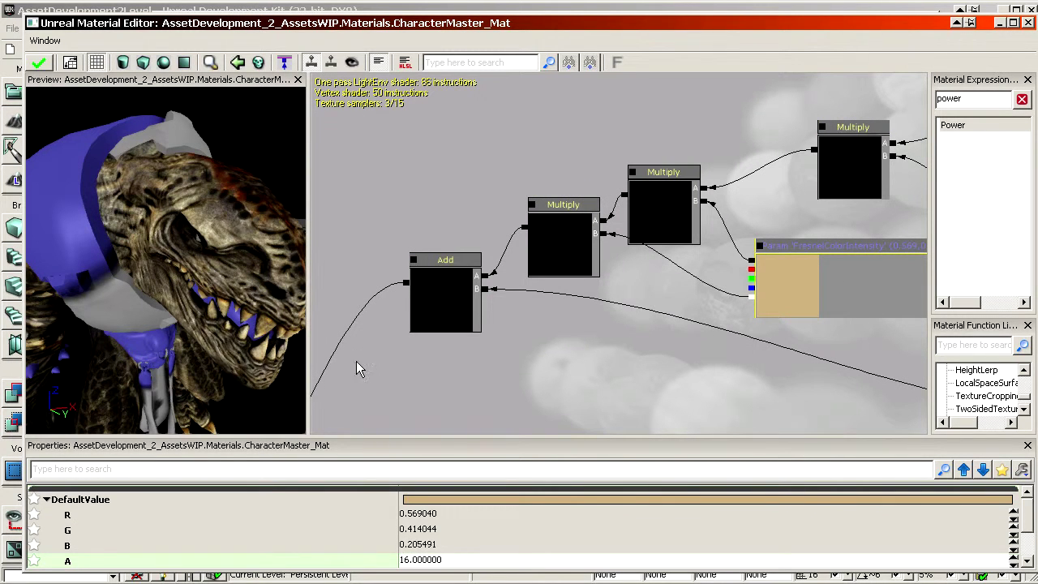
pyautogui.moveTo(201, 298); pyautogui.dragTo(275, 297)
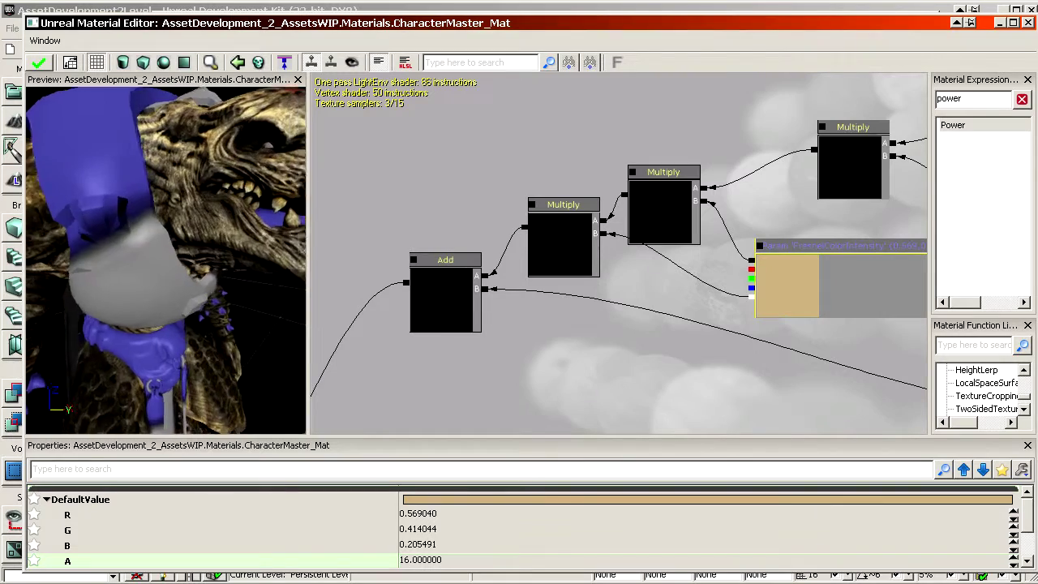
pyautogui.moveTo(275, 298); pyautogui.dragTo(275, 341, button='right')
pyautogui.moveTo(192, 303); pyautogui.dragTo(154, 288)
pyautogui.moveTo(167, 268); pyautogui.dragTo(166, 309, button='right')
# Step: Connect the blue channel of NormalMapTexture in the Normal Map group to the Fresnel Power node's Base input
pyautogui.scroll(-3, 551, 345)
pyautogui.moveTo(561, 349); pyautogui.dragTo(169, 238)
pyautogui.scroll(2, 572, 361)
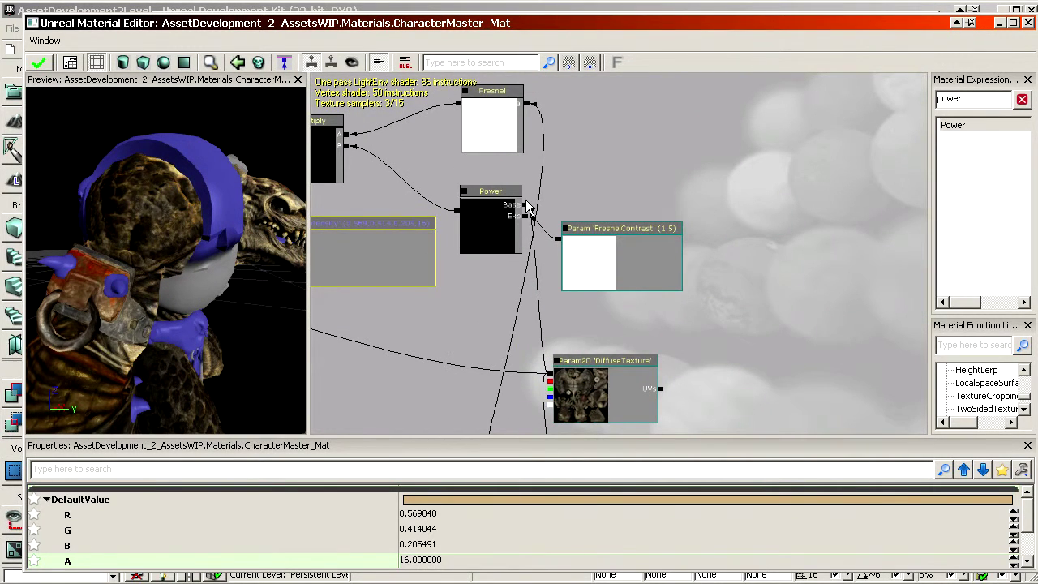
pyautogui.scroll(2, 532, 282)
pyautogui.moveTo(532, 281); pyautogui.dragTo(563, 77)
pyautogui.scroll(-6, 528, 249)
pyautogui.scroll(-1, 527, 307)
pyautogui.moveTo(567, 345); pyautogui.dragTo(559, 217)
pyautogui.scroll(-1, 567, 345)
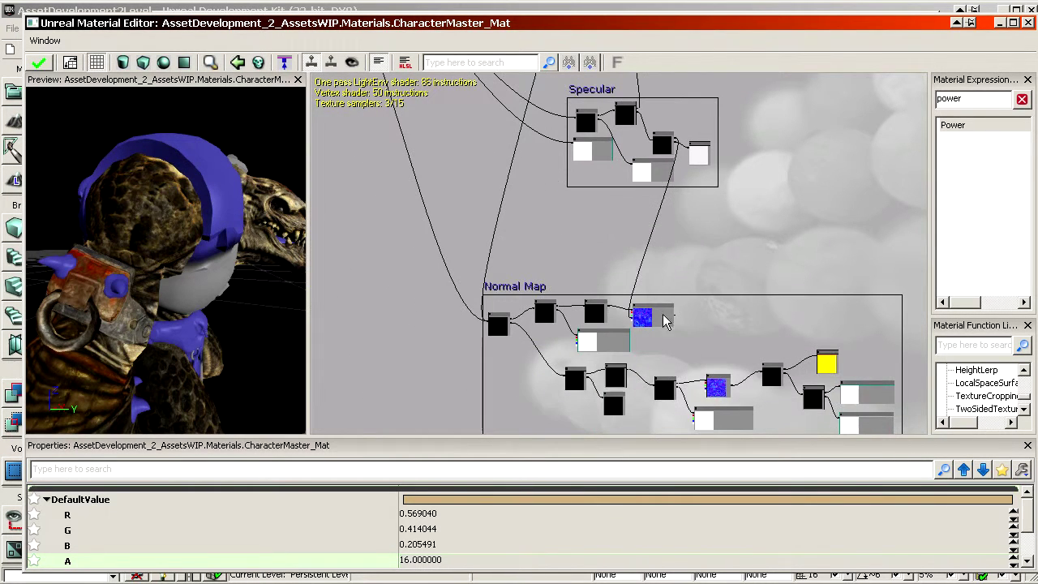
pyautogui.scroll(2, 657, 367)
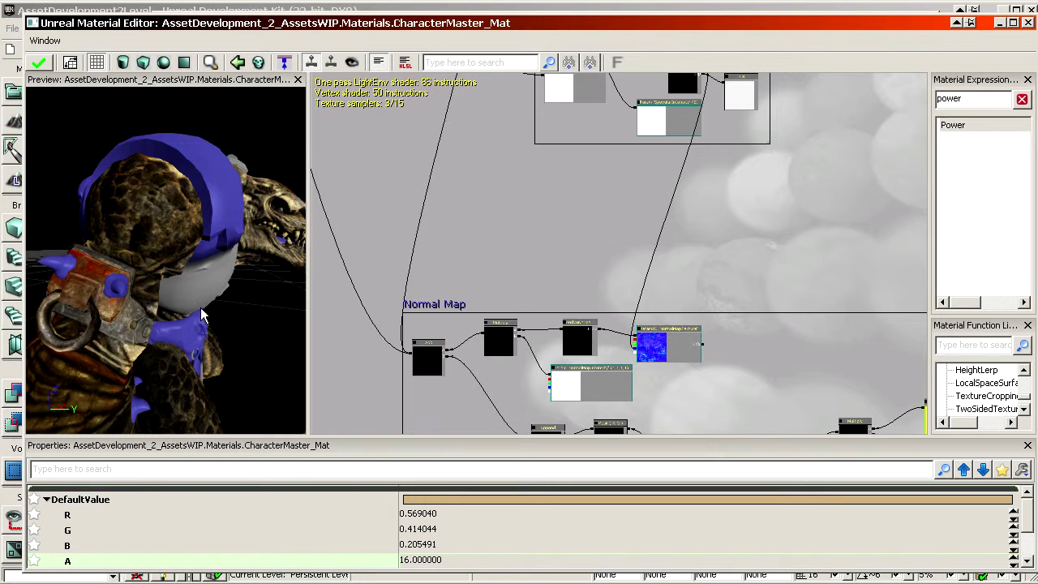
pyautogui.scroll(3, 645, 422)
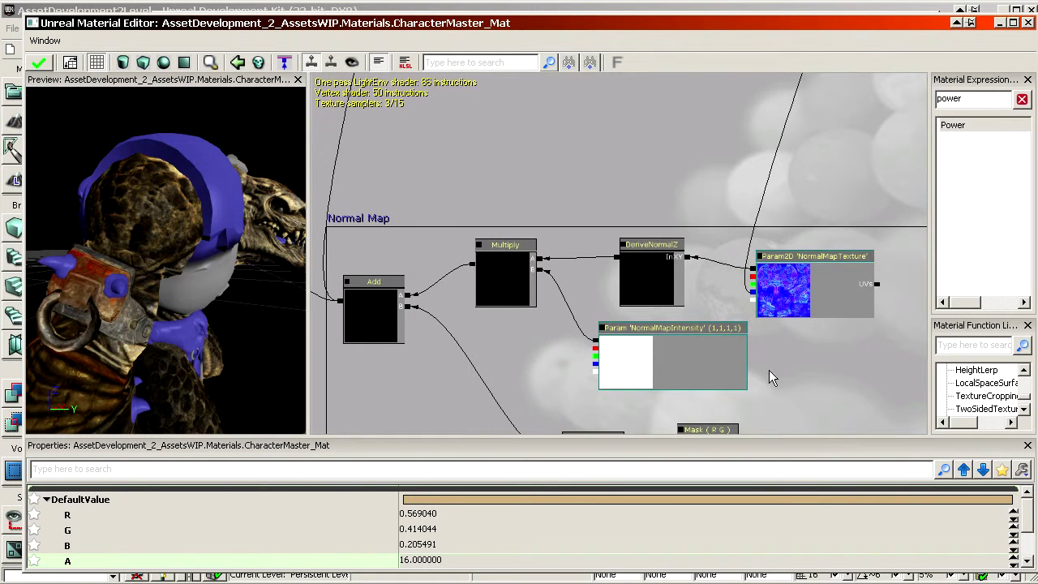
pyautogui.moveTo(754, 295); pyautogui.dragTo(721, 152)
pyautogui.scroll(-5, 784, 85)
pyautogui.scroll(4, 721, 151)
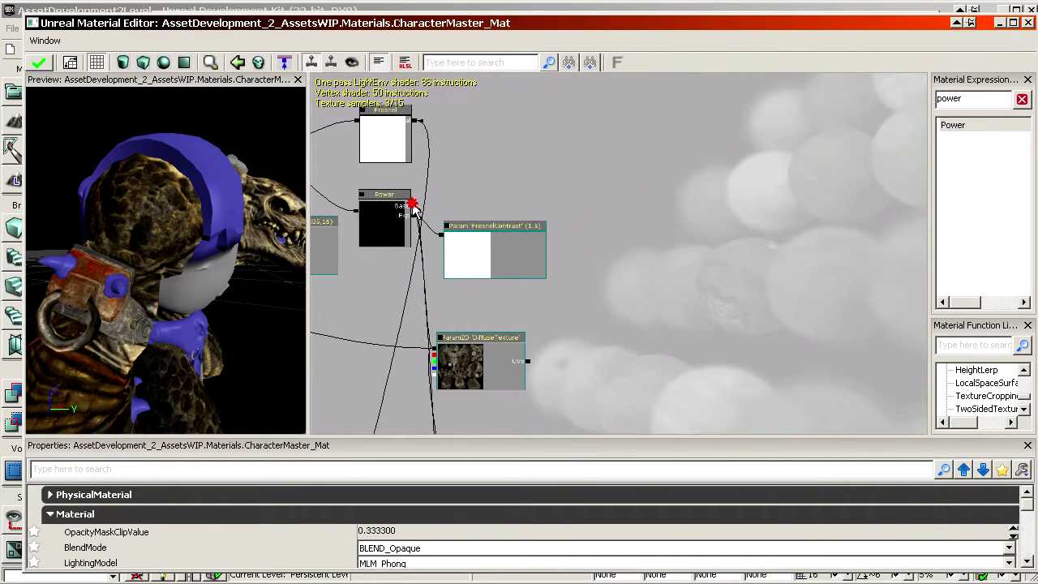
pyautogui.moveTo(413, 206); pyautogui.dragTo(413, 206)
# Step: Set the default value of the FresnelContrast parameter to 2
pyautogui.moveTo(205, 275); pyautogui.dragTo(175, 271)
pyautogui.moveTo(556, 257); pyautogui.dragTo(705, 243)
pyautogui.scroll(4, 706, 243)
pyautogui.click(705, 244)
pyautogui.click(212, 499)
pyautogui.write('2')
pyautogui.press('Return')
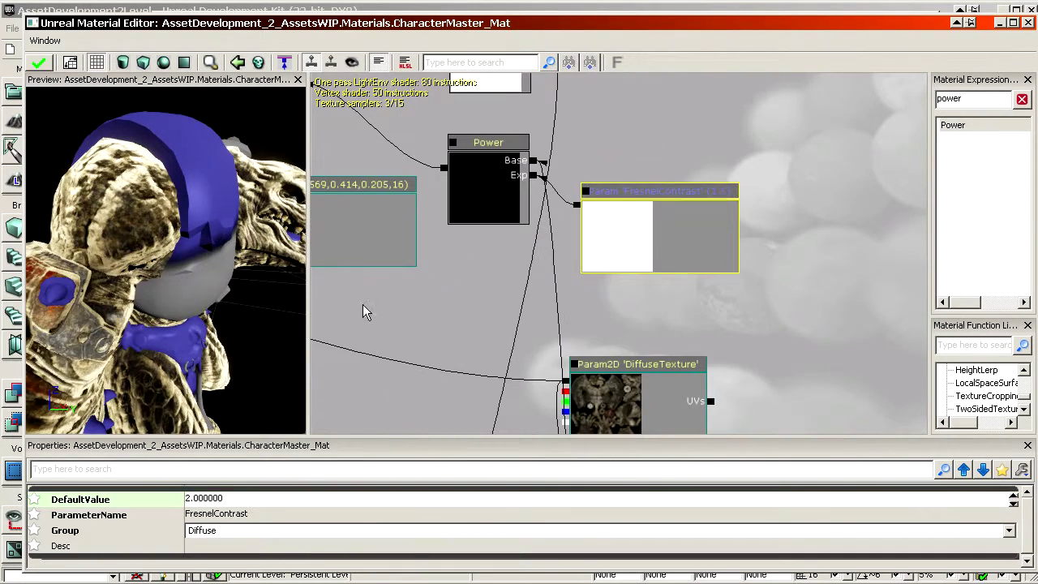
# Step: Try alpha values of 4 and 2 for the FresnelColorIntensity parameter
pyautogui.moveTo(186, 280); pyautogui.dragTo(244, 286)
pyautogui.moveTo(381, 312); pyautogui.dragTo(742, 381)
pyautogui.scroll(-1, 742, 381)
pyautogui.click(665, 298)
pyautogui.click(452, 561)
pyautogui.write('4')
pyautogui.press('Return')
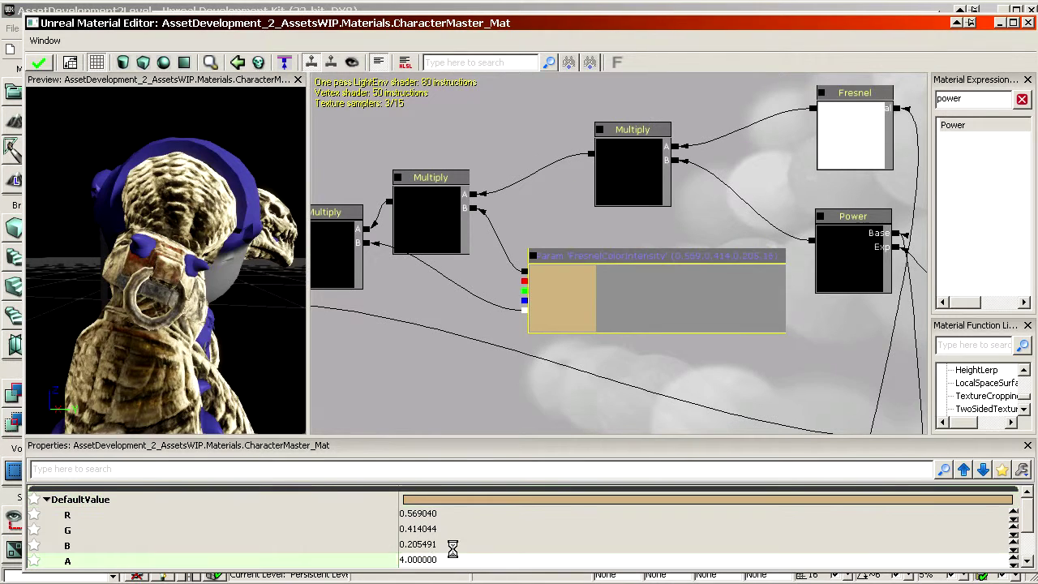
pyautogui.click(453, 560)
pyautogui.write('2')
pyautogui.press('Return')
# Step: Preview the Power node's output on its own on the character
pyautogui.moveTo(875, 301); pyautogui.dragTo(551, 249)
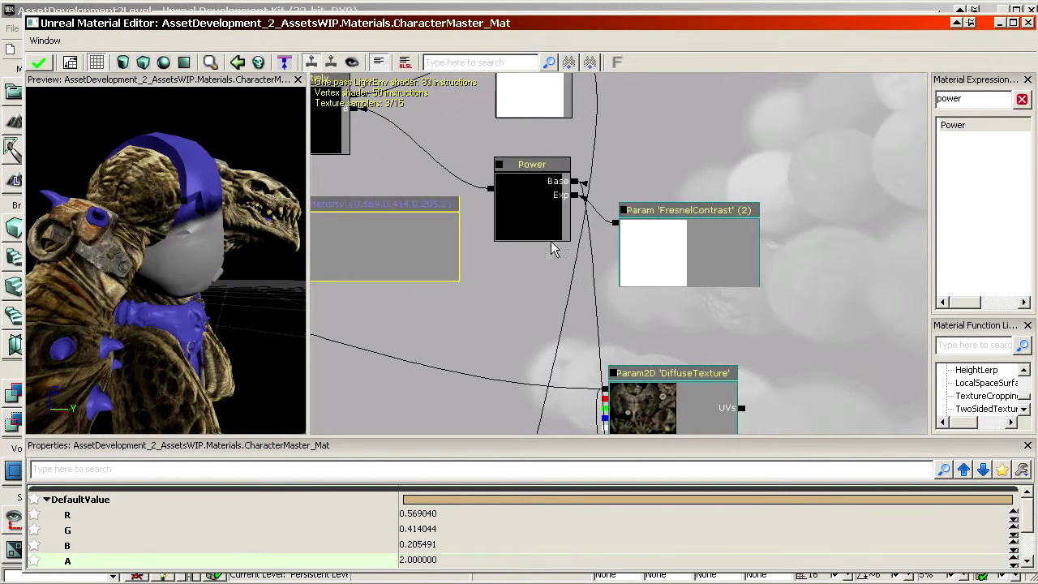
pyautogui.rightClick(524, 188)
pyautogui.click(586, 397)
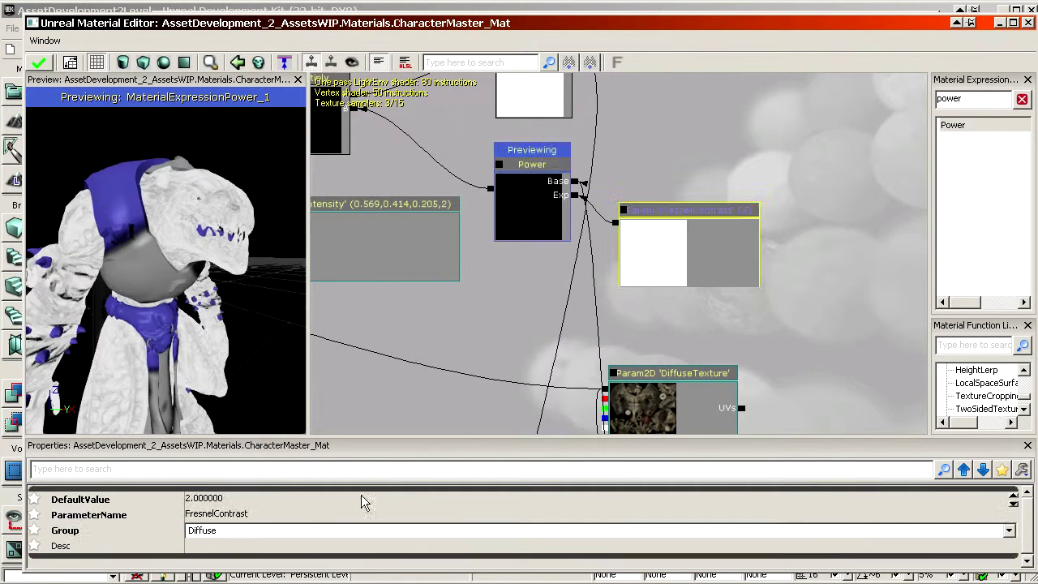
# Step: Try FresnelContrast default values of 4 and 16 on the previewed Power output
pyautogui.click(241, 499)
pyautogui.write('4')
pyautogui.press('Return')
pyautogui.click(242, 499)
pyautogui.write('16')
pyautogui.press('Return')
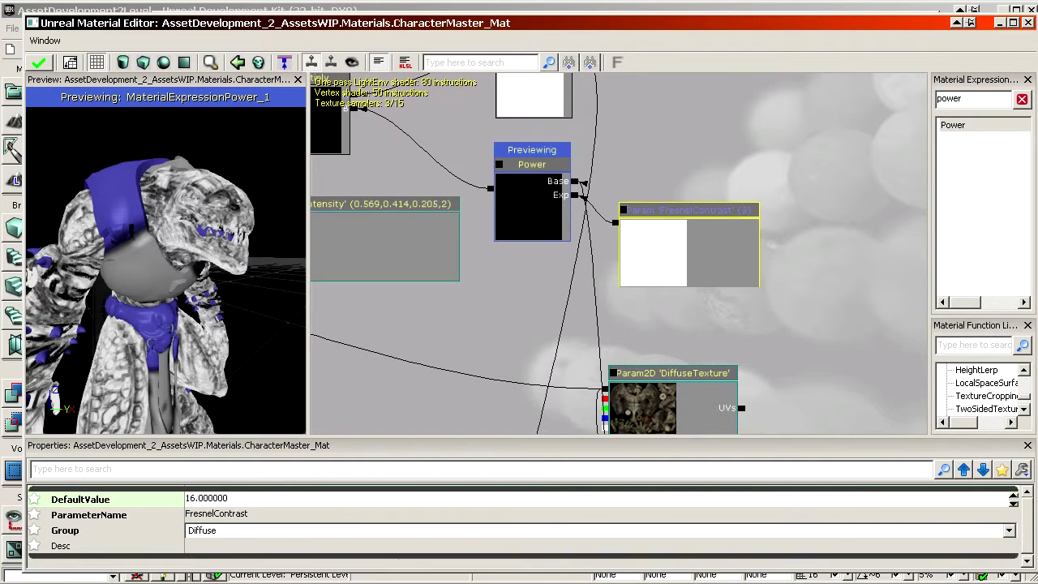
# Step: Set the FresnelContrast default value to 20
pyautogui.moveTo(211, 325); pyautogui.dragTo(81, 318)
pyautogui.click(251, 501)
pyautogui.write('20')
pyautogui.press('Return')
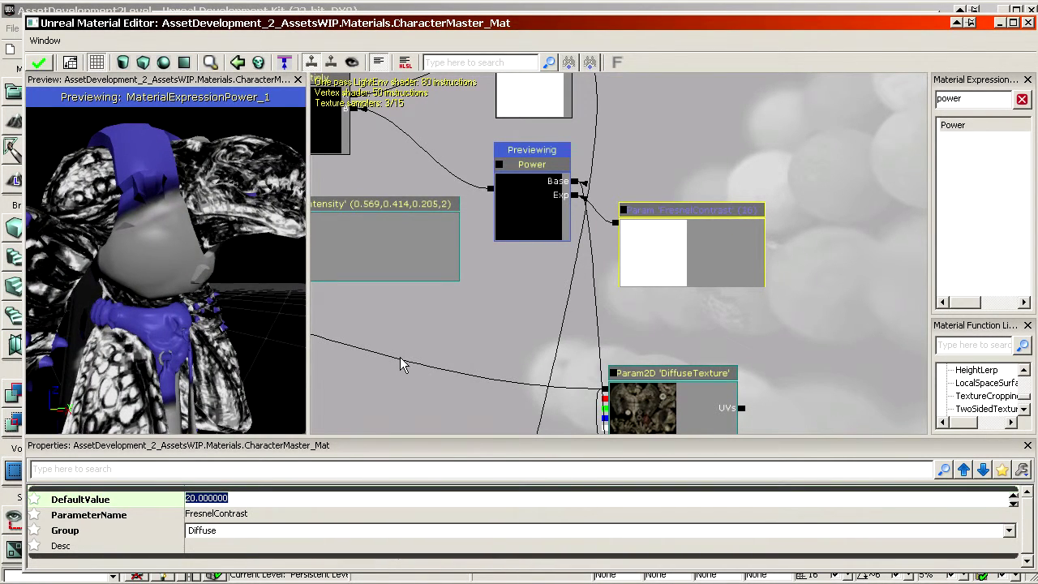
pyautogui.write('20')
pyautogui.press('Return')
# Step: Stop previewing the Power node and return the preview to the full material
pyautogui.moveTo(540, 209); pyautogui.dragTo(696, 269)
pyautogui.scroll(-2, 696, 269)
pyautogui.rightClick(696, 247)
pyautogui.click(746, 387)
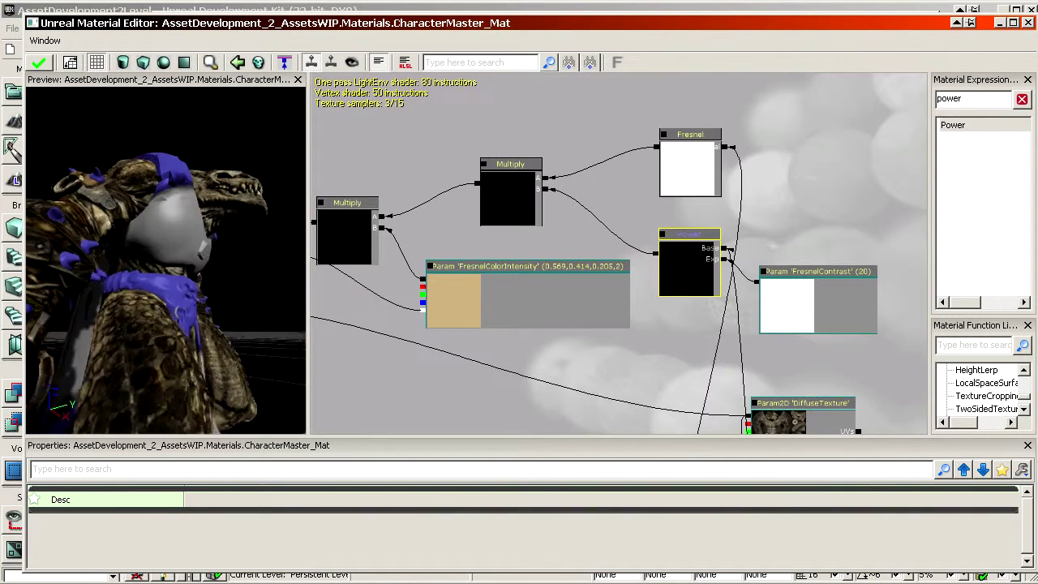
# Step: Set FresnelColorIntensity's alpha to 10 and try wiring Fresnel directly into its Multiply's A input, bypassing the Multiply fed by Power
pyautogui.click(528, 300)
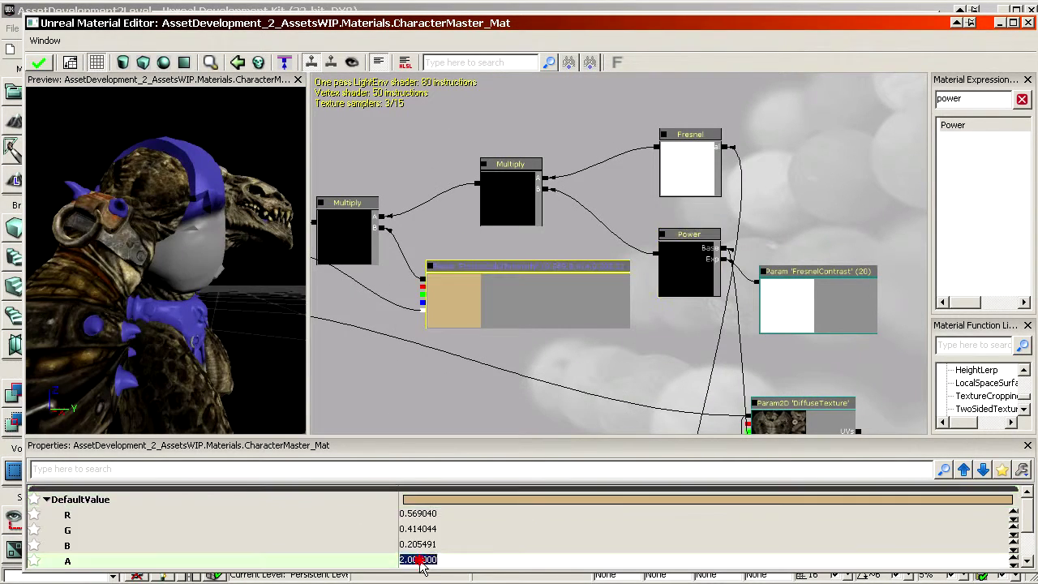
pyautogui.moveTo(190, 328); pyautogui.dragTo(28, 329)
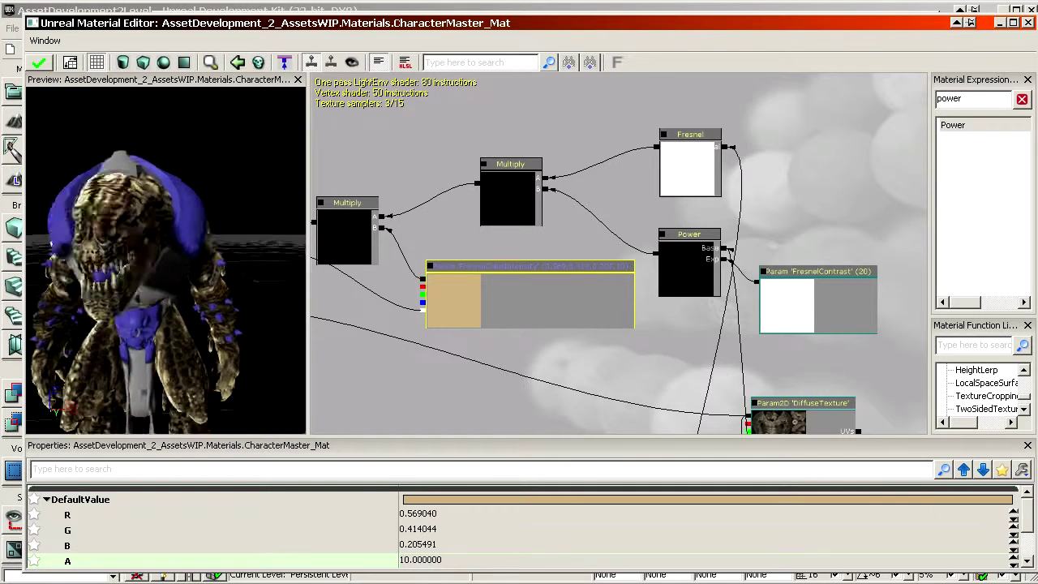
pyautogui.moveTo(653, 147); pyautogui.dragTo(549, 176)
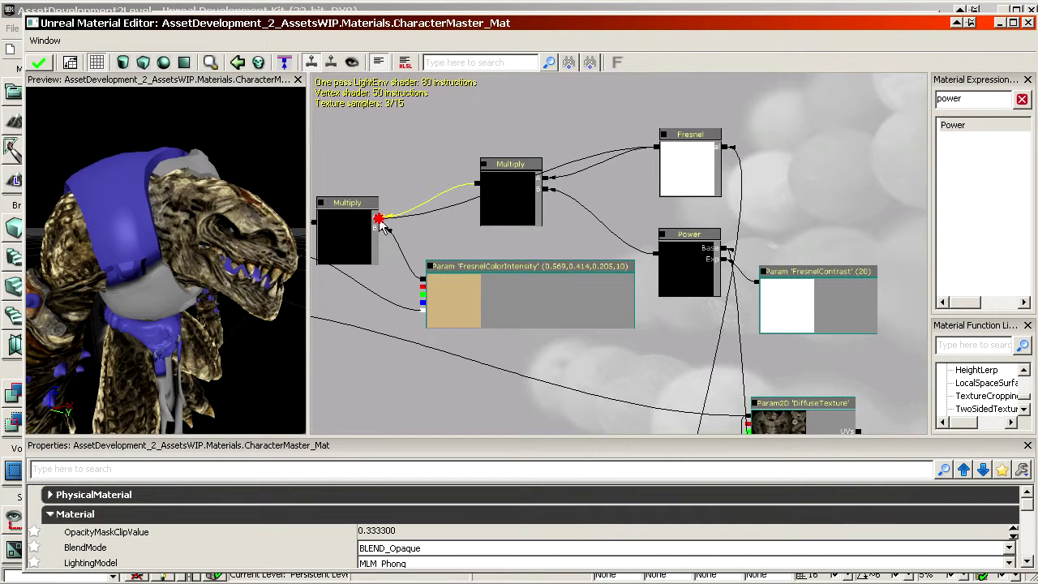
pyautogui.moveTo(381, 220); pyautogui.dragTo(382, 219)
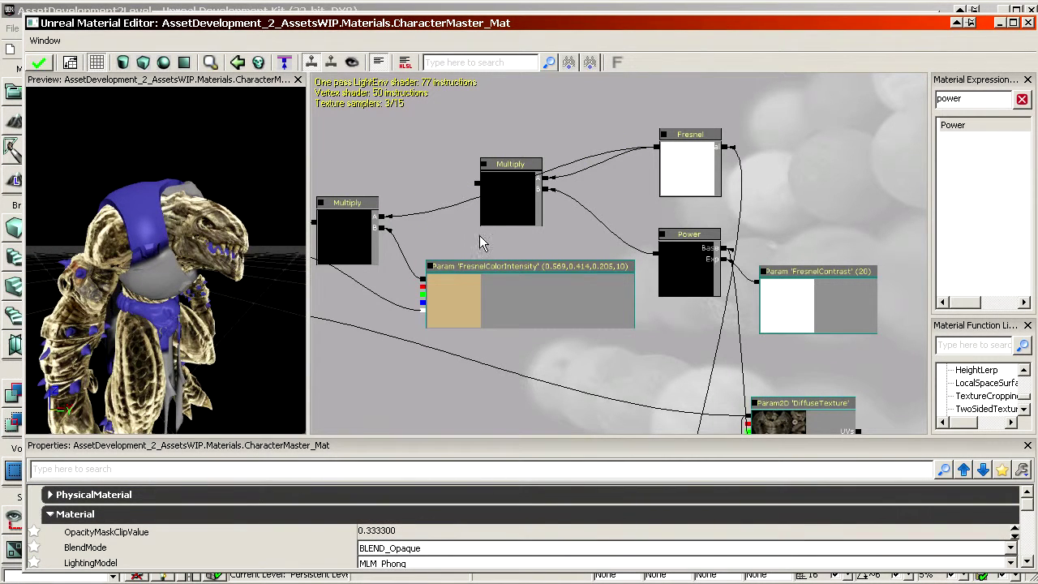
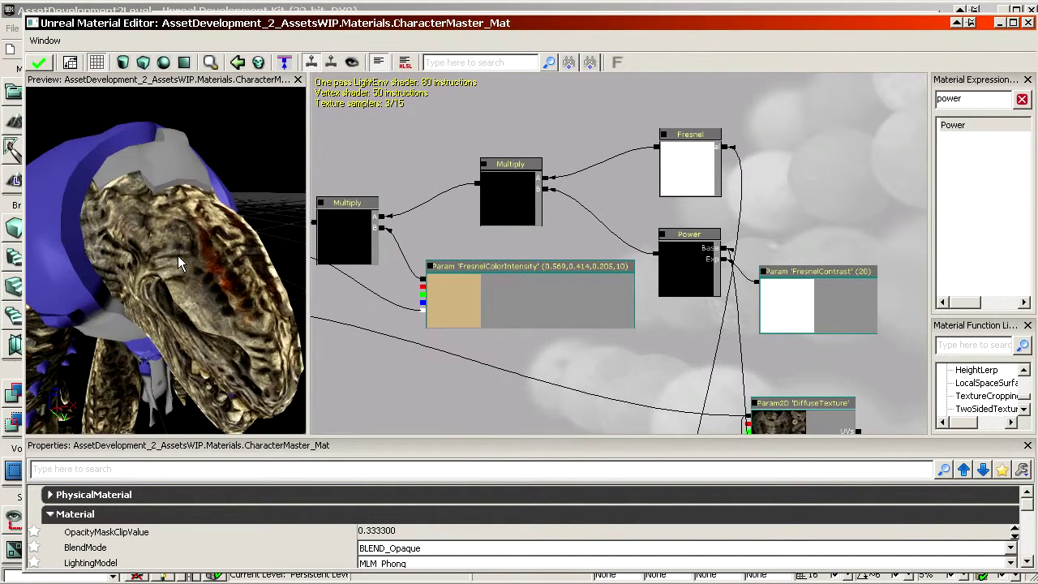
# Step: Set the alpha of the FresnelColorIntensity parameter to 8
pyautogui.moveTo(180, 262); pyautogui.dragTo(261, 192)
pyautogui.moveTo(180, 163); pyautogui.dragTo(268, 167)
pyautogui.click(430, 307)
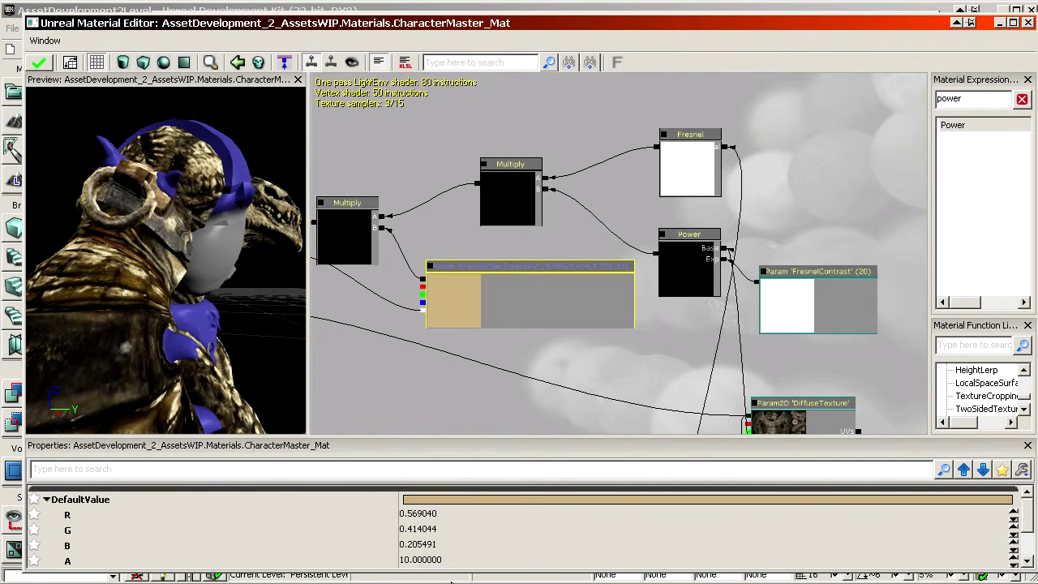
pyautogui.click(455, 559)
# Step: Examine the Fresnel lighting on the character's head, shoulders and torso from several angles and distances
pyautogui.moveTo(248, 304); pyautogui.dragTo(280, 292)
pyautogui.moveTo(162, 276); pyautogui.dragTo(250, 276)
pyautogui.moveTo(250, 275); pyautogui.dragTo(249, 325, button='right')
pyautogui.moveTo(231, 298); pyautogui.dragTo(164, 312)
pyautogui.moveTo(164, 311); pyautogui.dragTo(164, 276, button='right')
pyautogui.moveTo(164, 312); pyautogui.dragTo(180, 311)
pyautogui.moveTo(163, 311); pyautogui.dragTo(164, 325, button='right')
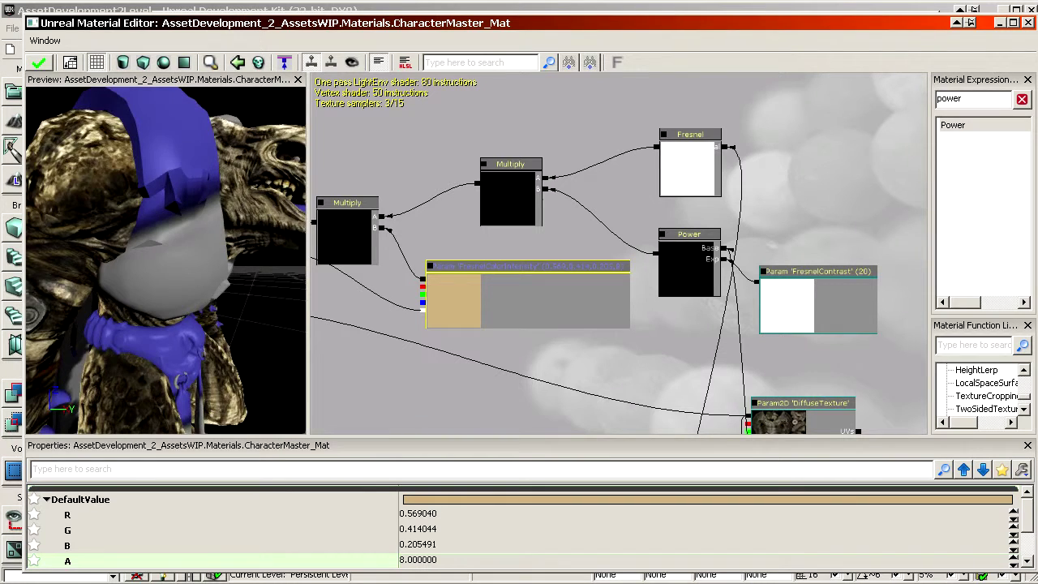
pyautogui.moveTo(164, 313); pyautogui.dragTo(194, 320)
pyautogui.moveTo(163, 318); pyautogui.dragTo(163, 349, button='right')
pyautogui.moveTo(213, 337); pyautogui.dragTo(192, 336)
pyautogui.moveTo(212, 337); pyautogui.dragTo(213, 328, button='right')
# Step: Nudge the FresnelColorIntensity parameter and its Multiply node slightly up and to the right to tidy the Fresnel chain
pyautogui.moveTo(612, 379); pyautogui.dragTo(656, 360)
pyautogui.moveTo(580, 378); pyautogui.dragTo(574, 378)
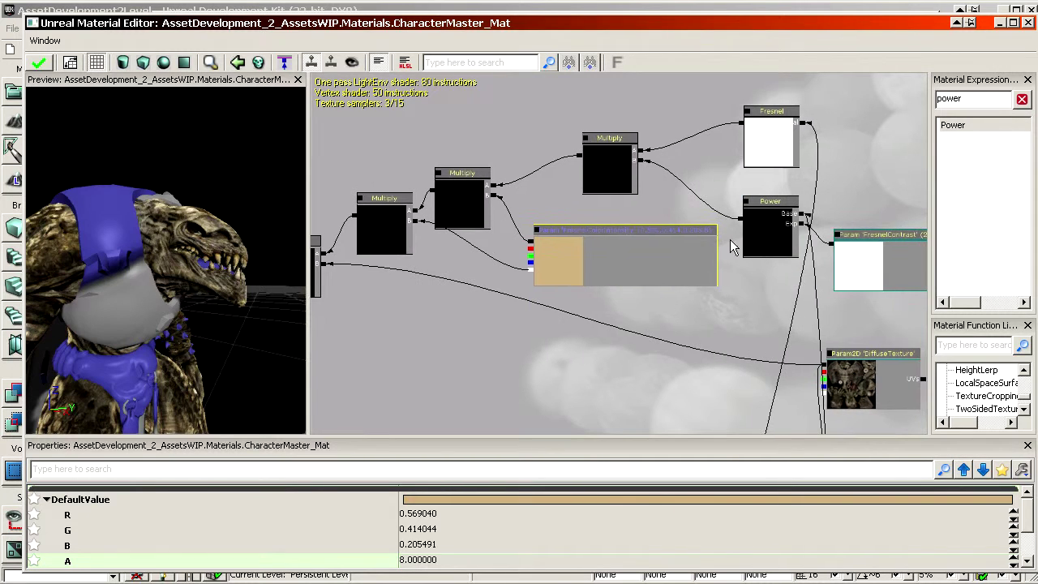
pyautogui.moveTo(569, 179); pyautogui.dragTo(657, 158)
pyautogui.scroll(1, 569, 179)
pyautogui.keyDown('ctrl'); pyautogui.moveTo(661, 265); pyautogui.dragTo(677, 245); pyautogui.keyUp('ctrl')
pyautogui.click(535, 186)
pyautogui.keyDown('ctrl'); pyautogui.moveTo(535, 186); pyautogui.dragTo(559, 167); pyautogui.keyUp('ctrl')
pyautogui.scroll(-4, 714, 299)
# Step: Move DiffuseTexture to the right beyond FresnelContrast and shift the ElectricityReflectionTexture node to the right as well
pyautogui.moveTo(723, 303); pyautogui.dragTo(863, 273)
pyautogui.click(726, 311)
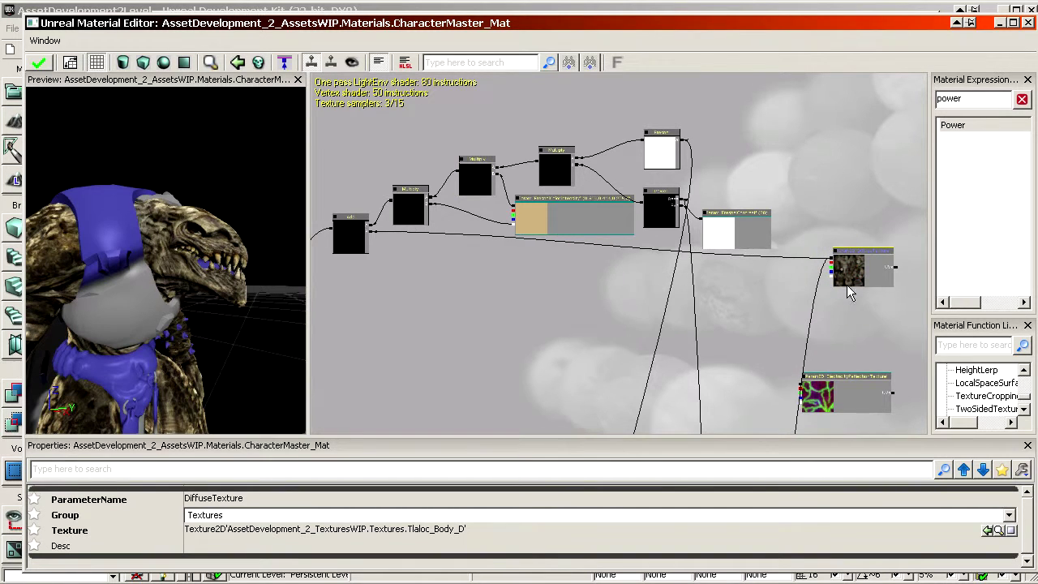
pyautogui.moveTo(870, 423); pyautogui.dragTo(813, 356)
pyautogui.click(805, 334)
pyautogui.keyDown('ctrl'); pyautogui.click(775, 386); pyautogui.keyUp('ctrl')
pyautogui.keyDown('ctrl'); pyautogui.moveTo(777, 328); pyautogui.dragTo(840, 308); pyautogui.keyUp('ctrl')
# Step: Relocate the ElectricityReflectionTexture node to the empty area above the Fresnel node and deselect it
pyautogui.click(762, 301)
pyautogui.moveTo(762, 301); pyautogui.dragTo(875, 426)
pyautogui.scroll(5, 763, 300)
pyautogui.moveTo(762, 301); pyautogui.dragTo(676, 216)
pyautogui.click(750, 334)
pyautogui.keyDown('ctrl'); pyautogui.moveTo(749, 334); pyautogui.dragTo(496, 94); pyautogui.keyUp('ctrl')
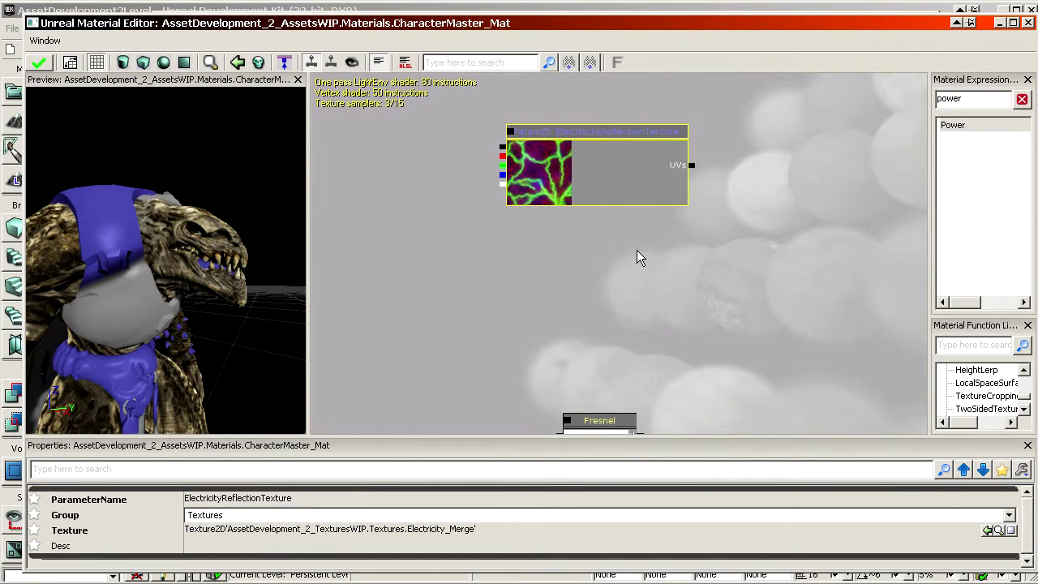
pyautogui.click(646, 252)
pyautogui.moveTo(646, 253); pyautogui.dragTo(669, 281)
pyautogui.scroll(2, 622, 258)
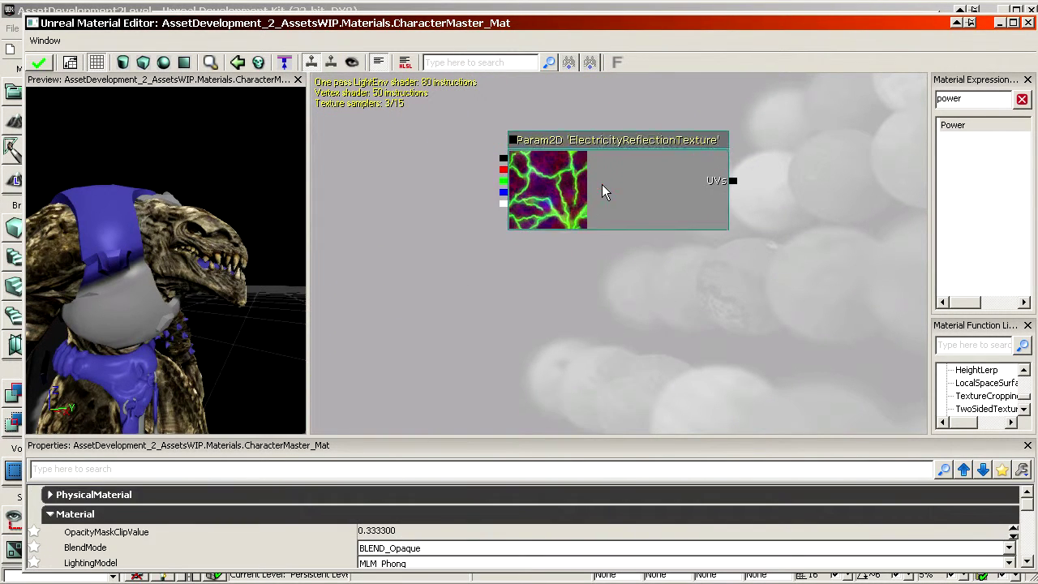
# Step: Add a CameraVector node to the right of the ElectricityReflectionTexture node
pyautogui.moveTo(602, 184); pyautogui.dragTo(643, 199)
pyautogui.scroll(-4, 643, 200)
pyautogui.scroll(3, 634, 262)
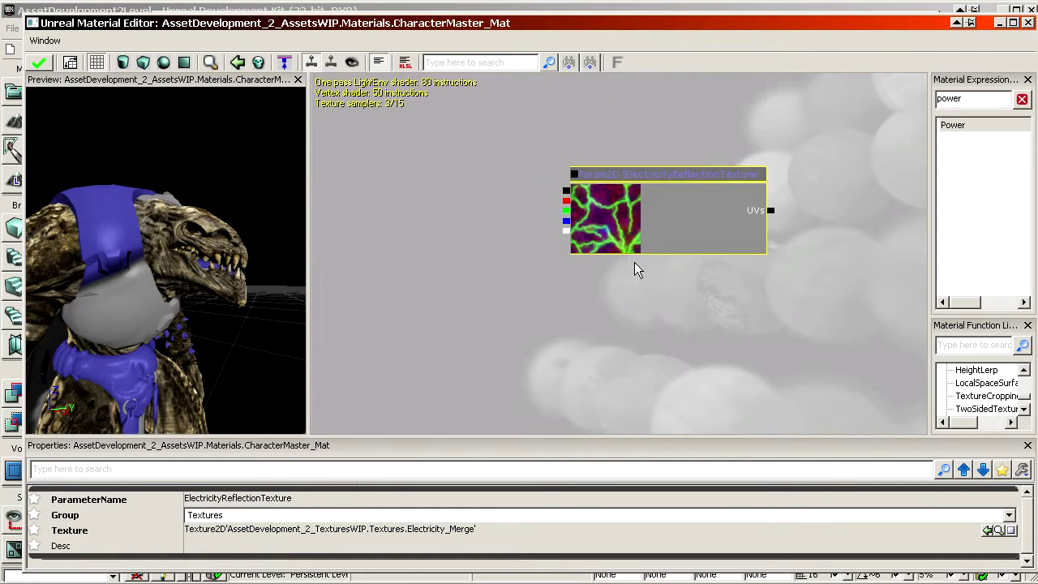
pyautogui.moveTo(635, 247); pyautogui.dragTo(659, 208)
pyautogui.moveTo(632, 294); pyautogui.dragTo(587, 316)
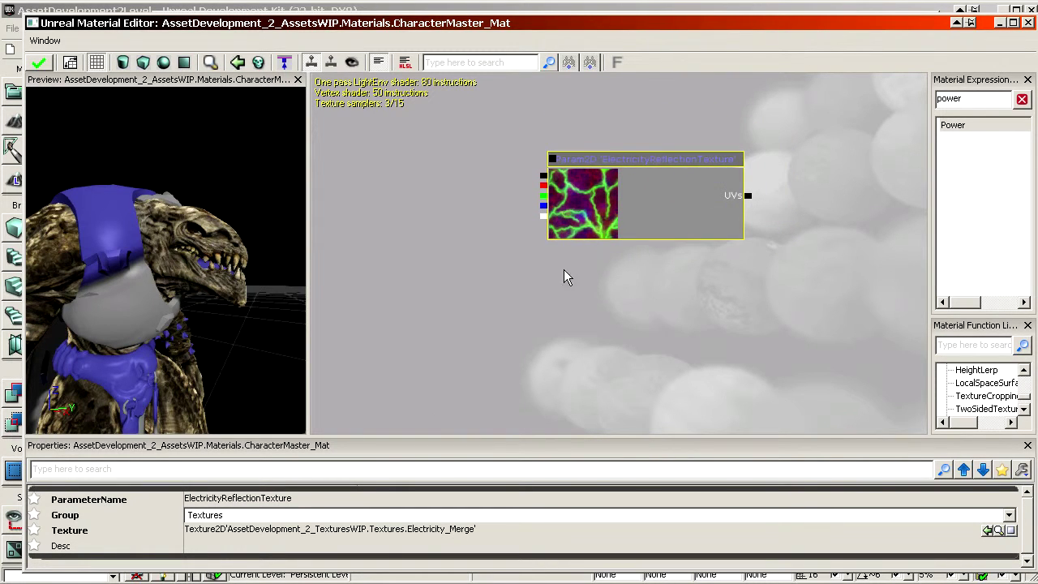
pyautogui.moveTo(535, 192); pyautogui.dragTo(579, 212)
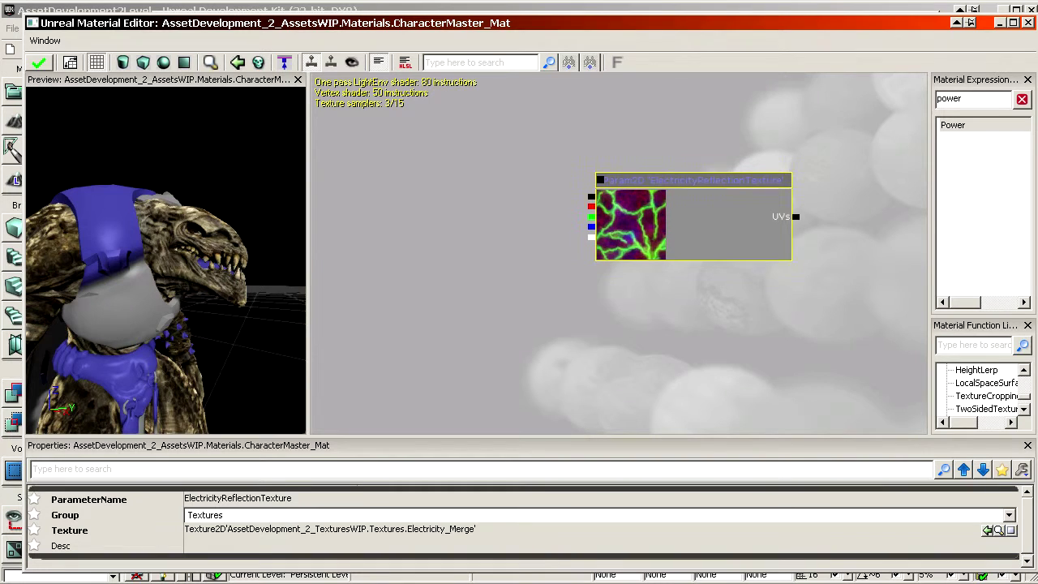
pyautogui.scroll(1, 579, 213)
pyautogui.moveTo(860, 134); pyautogui.dragTo(732, 124)
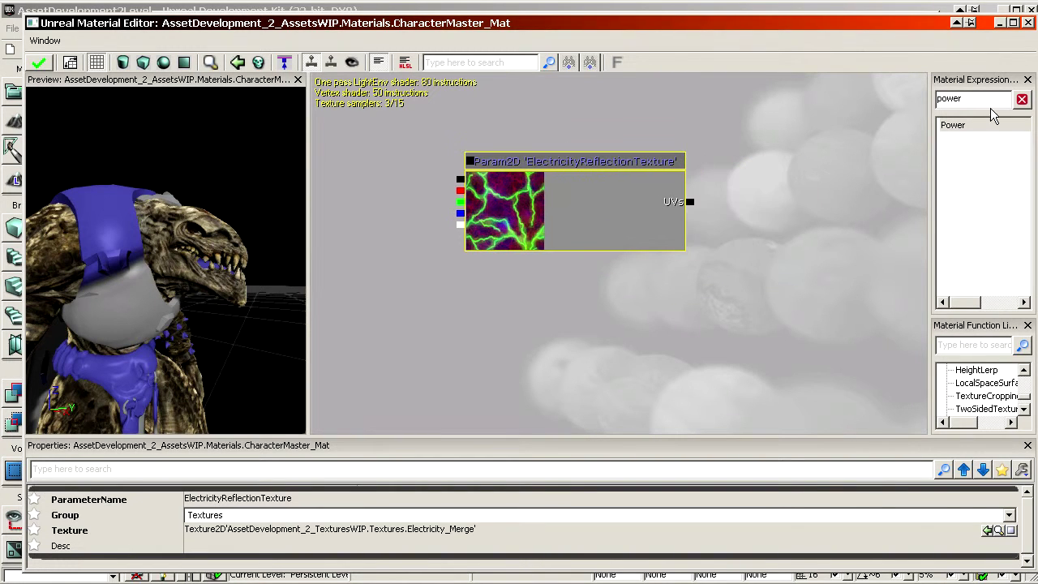
pyautogui.write('camera')
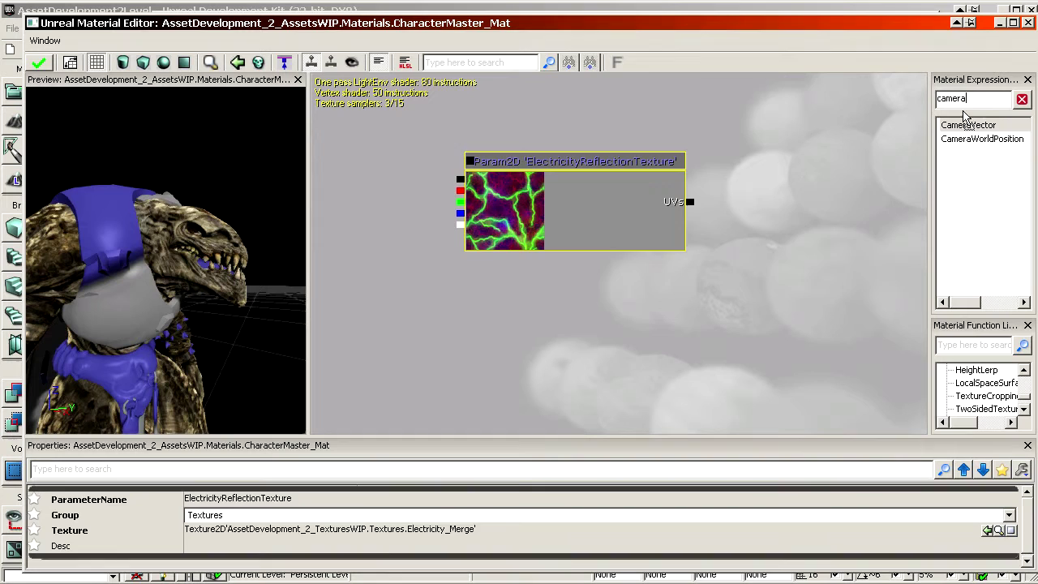
pyautogui.moveTo(965, 123); pyautogui.dragTo(789, 202)
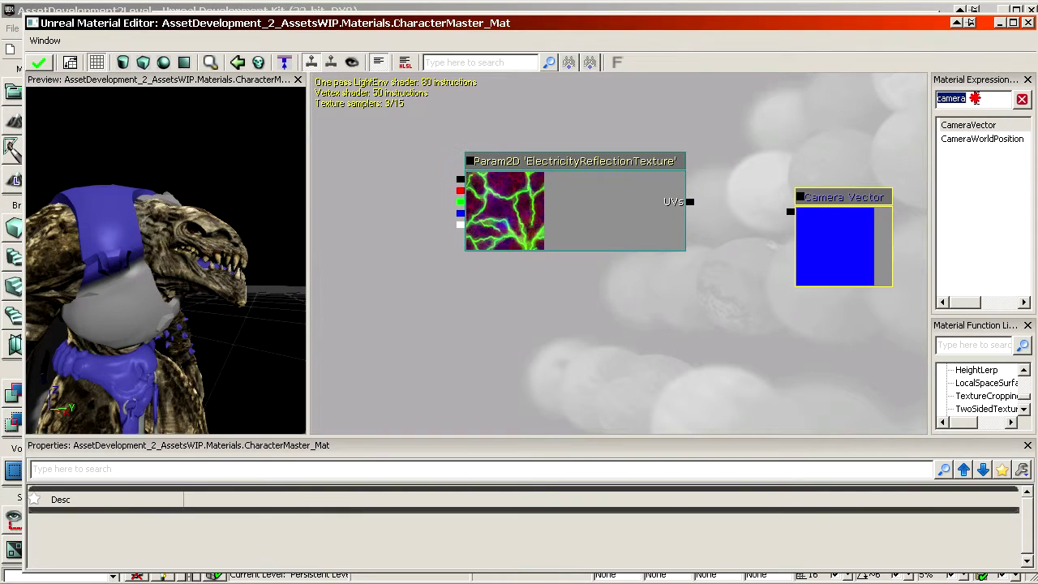
# Step: Add a ReflectionVector node and place it directly above the Camera Vector node
pyautogui.write('ref')
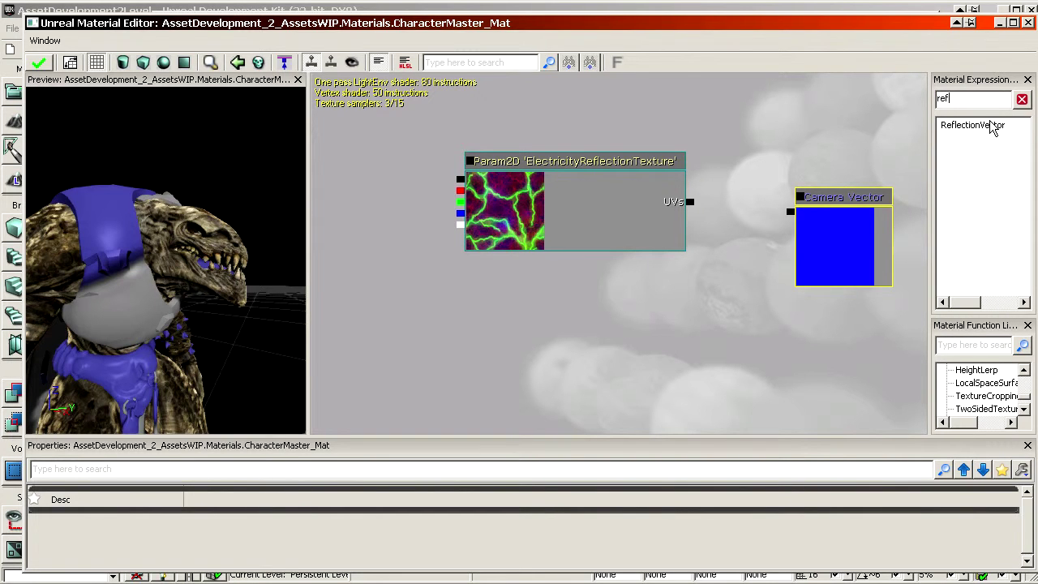
pyautogui.moveTo(993, 129); pyautogui.dragTo(809, 89)
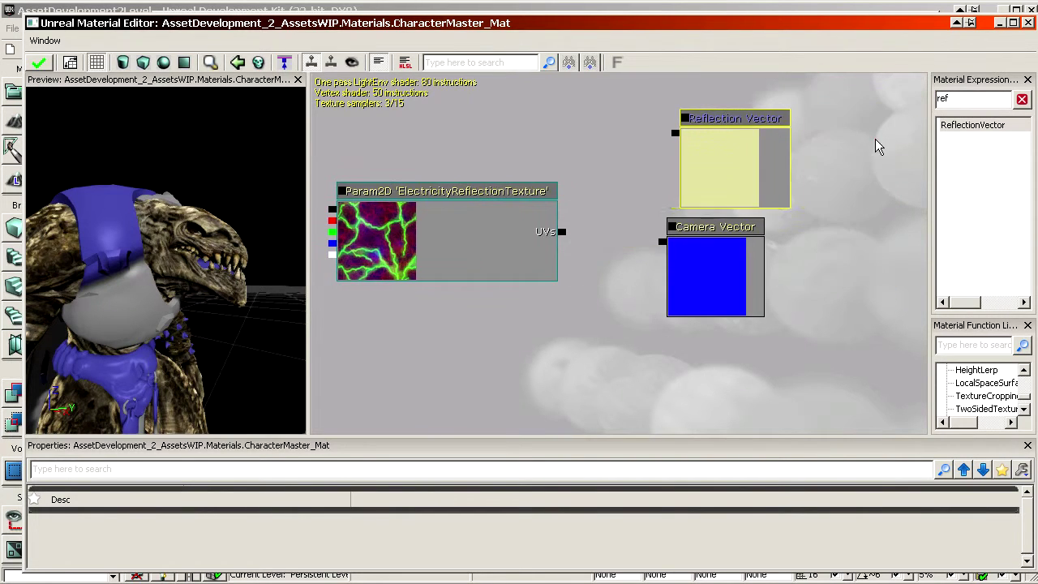
pyautogui.keyDown('ctrl'); pyautogui.moveTo(875, 140); pyautogui.dragTo(860, 133); pyautogui.keyUp('ctrl')
pyautogui.click(783, 230)
pyautogui.click(709, 168)
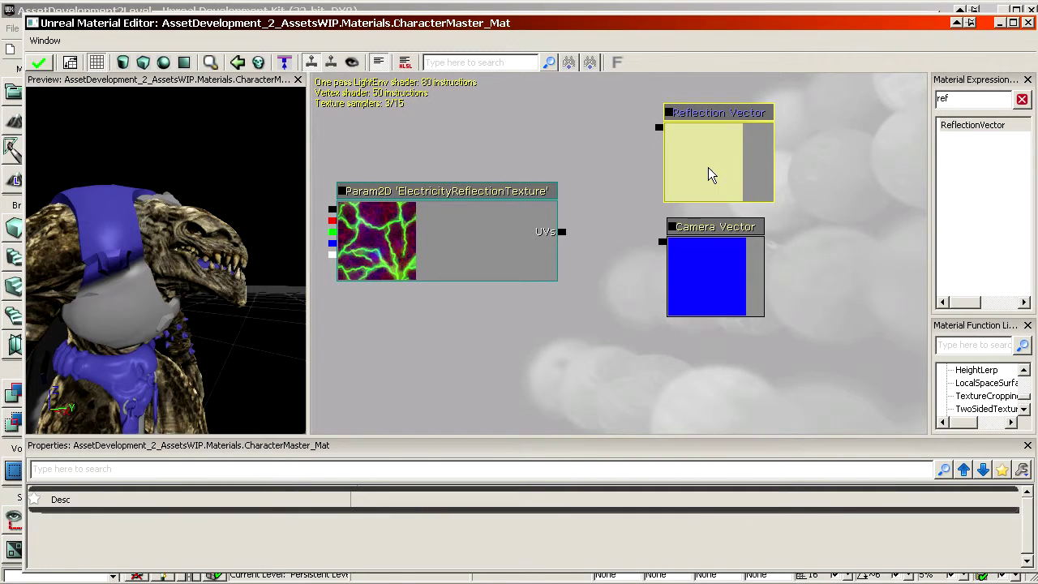
# Step: Delete the Reflection Vector node and keep the Camera Vector node
pyautogui.click(723, 268)
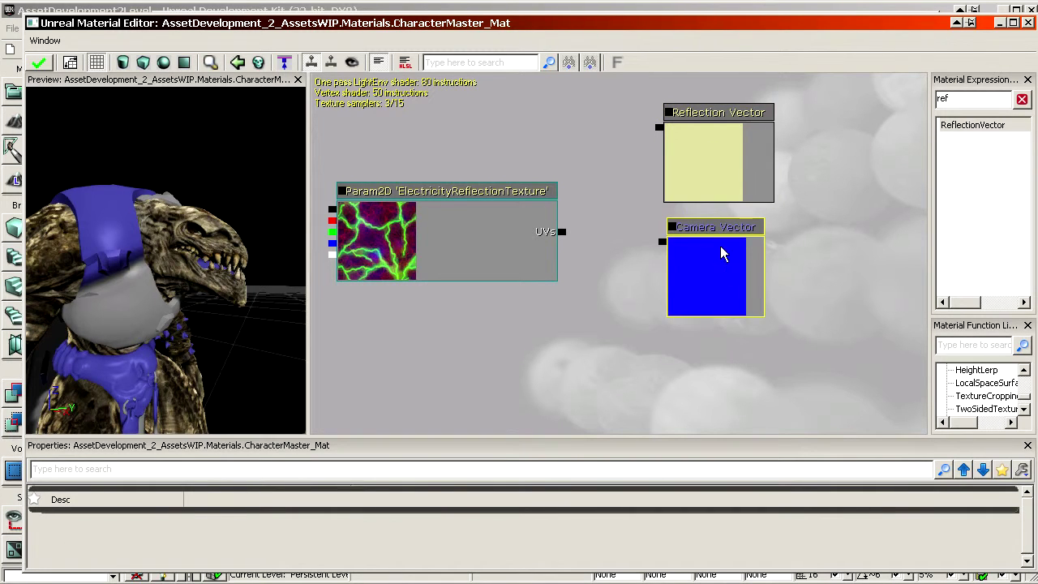
pyautogui.click(723, 171)
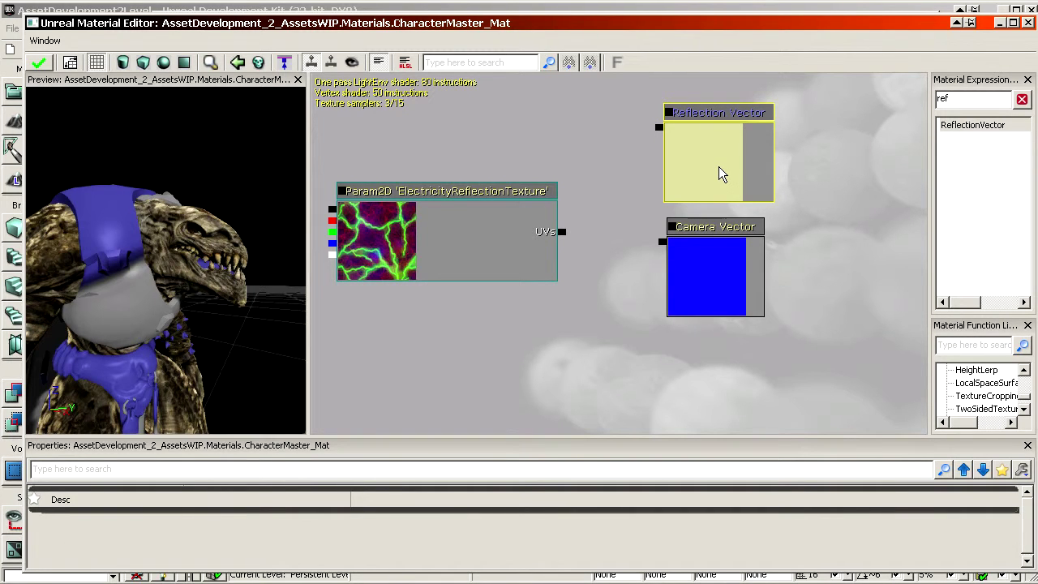
pyautogui.click(706, 270)
pyautogui.click(703, 169)
pyautogui.press('Delete')
# Step: Move the Camera Vector node farther right and connect its output to the ElectricityReflectionTexture node's UVs input
pyautogui.click(719, 255)
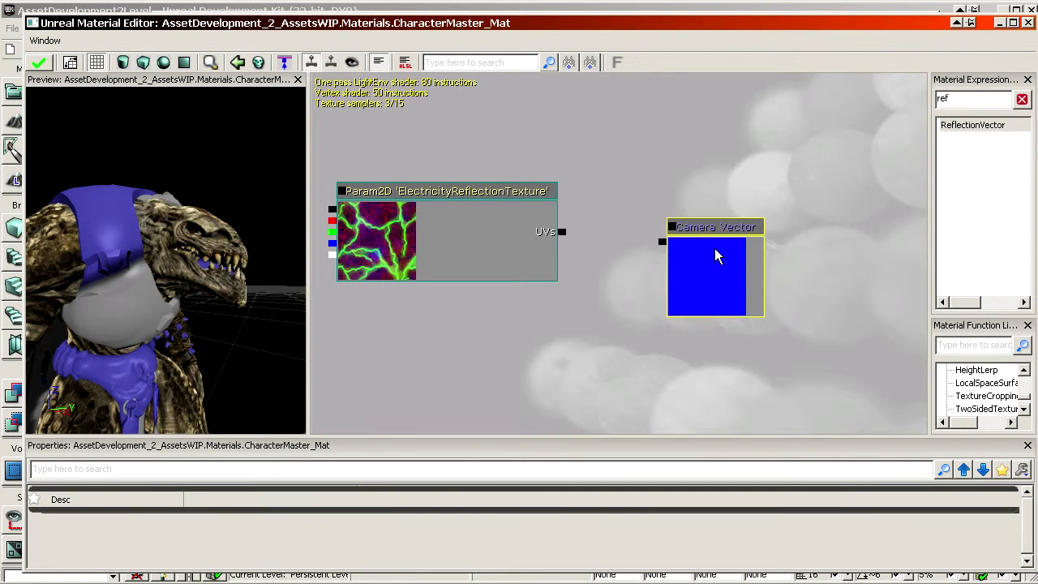
pyautogui.moveTo(718, 271); pyautogui.dragTo(787, 230)
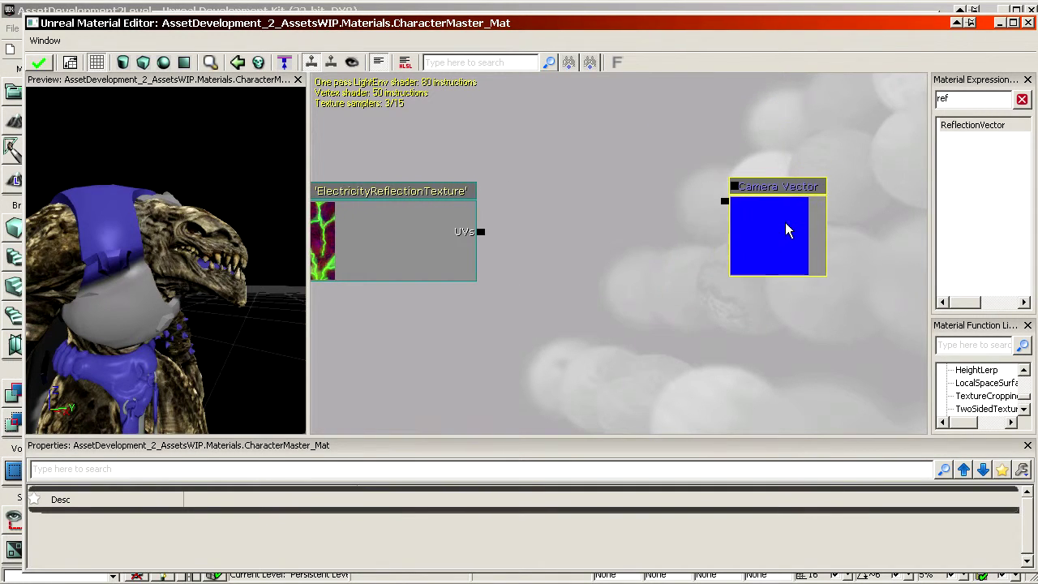
pyautogui.moveTo(626, 196); pyautogui.dragTo(657, 173)
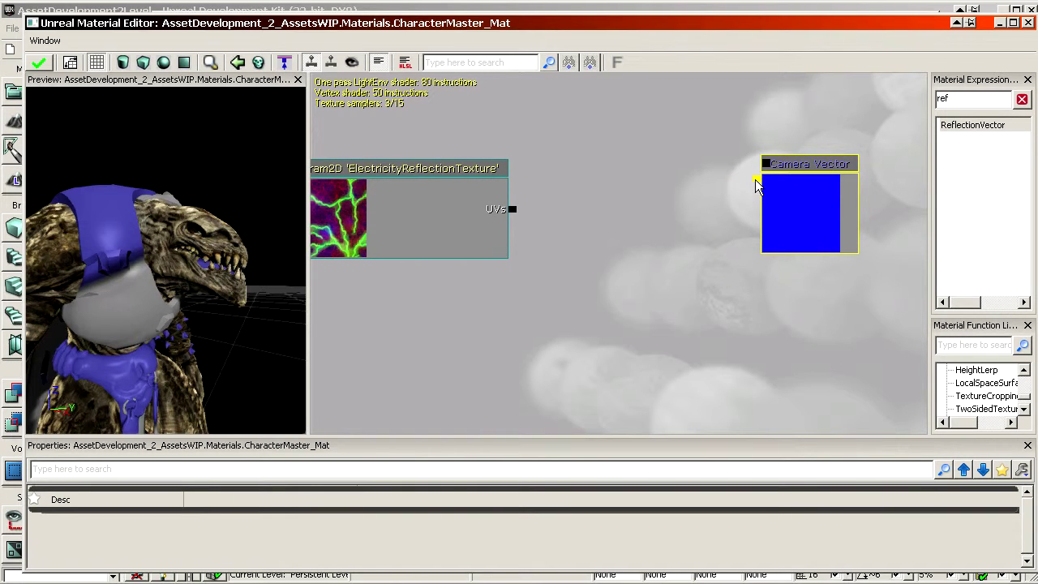
pyautogui.moveTo(757, 179); pyautogui.dragTo(702, 235)
pyautogui.moveTo(429, 232); pyautogui.dragTo(474, 240)
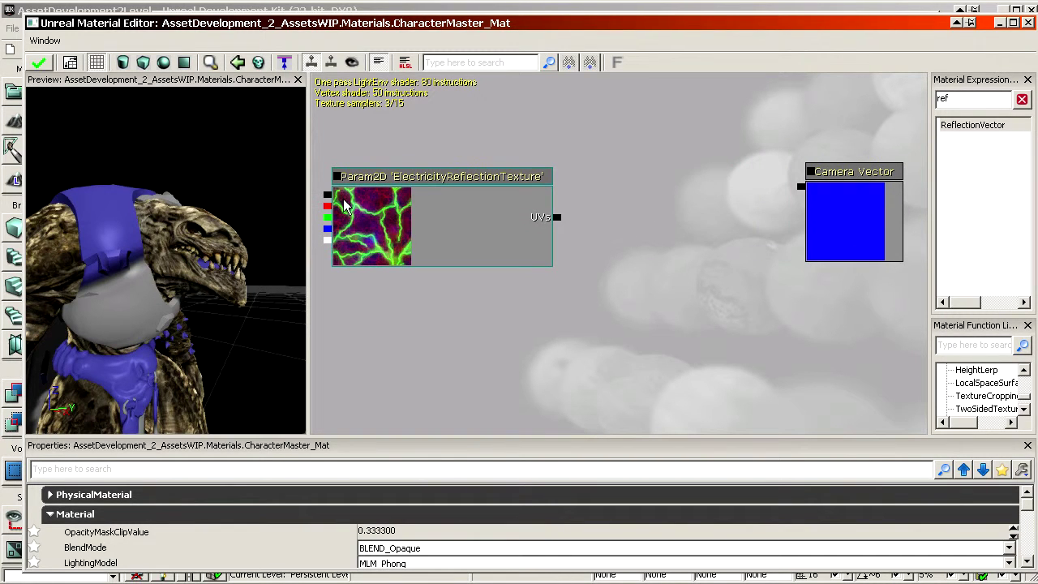
pyautogui.moveTo(672, 239); pyautogui.dragTo(569, 250)
pyautogui.click(738, 225)
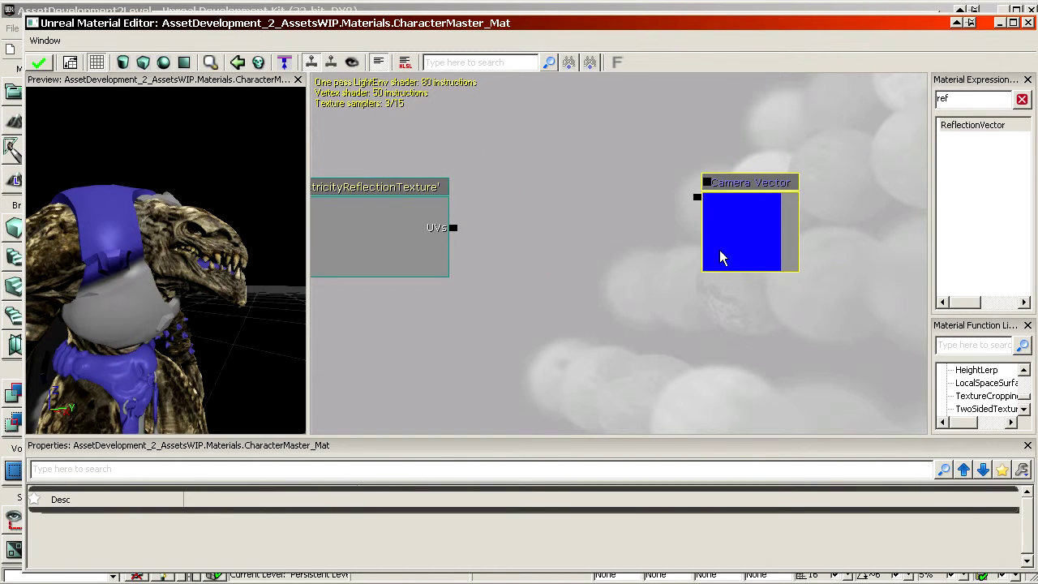
pyautogui.moveTo(657, 255); pyautogui.dragTo(765, 245)
pyautogui.moveTo(849, 207); pyautogui.dragTo(611, 236)
pyautogui.moveTo(639, 284); pyautogui.dragTo(743, 288)
# Step: Preview the ElectricityReflectionTexture node on the mesh and switch the preview mesh from the character to the cube
pyautogui.rightClick(528, 215)
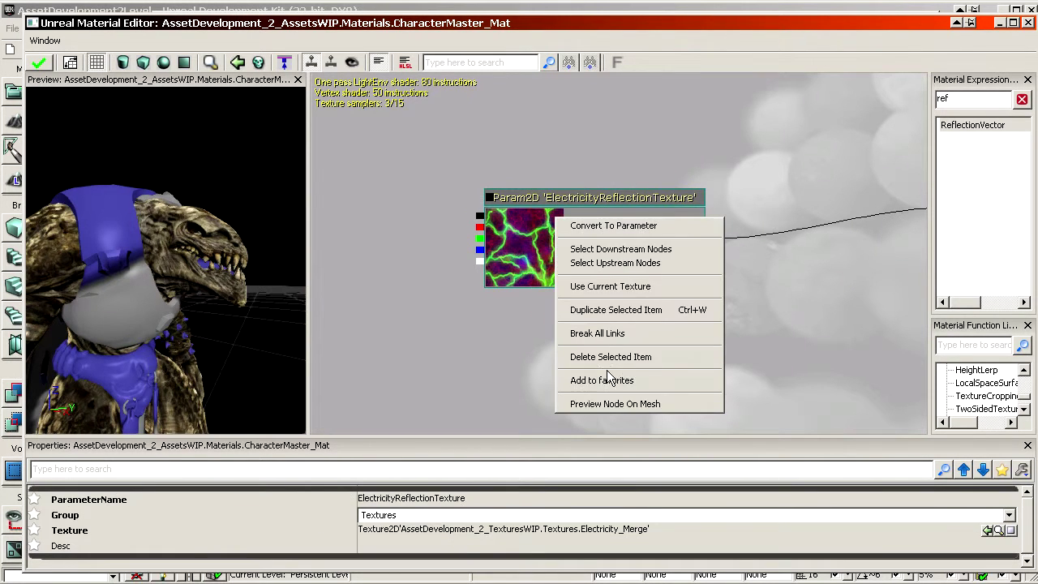
pyautogui.click(600, 401)
pyautogui.moveTo(216, 351); pyautogui.dragTo(211, 397, button='right')
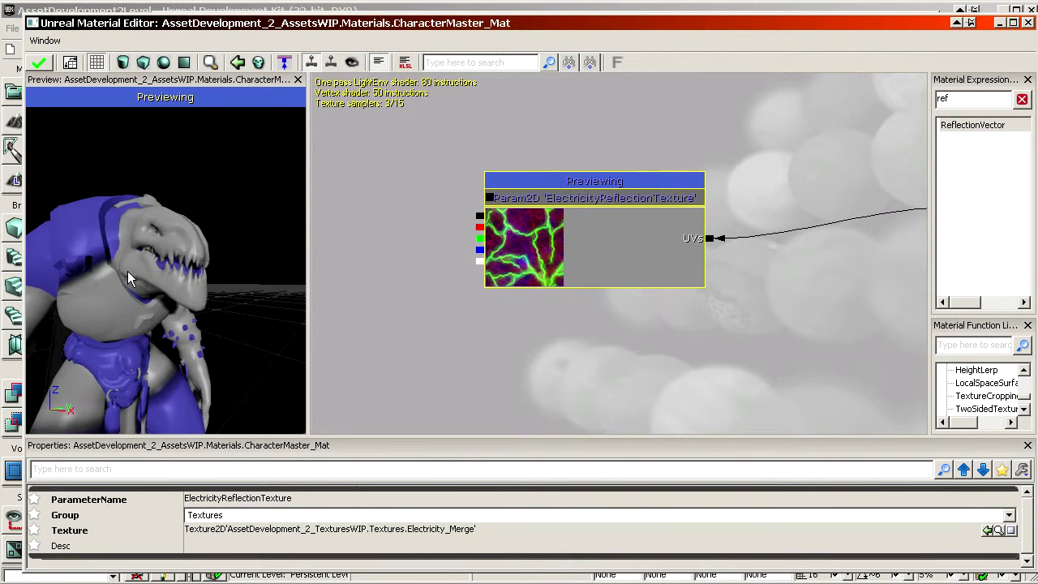
pyautogui.click(143, 63)
pyautogui.moveTo(166, 268); pyautogui.dragTo(231, 313)
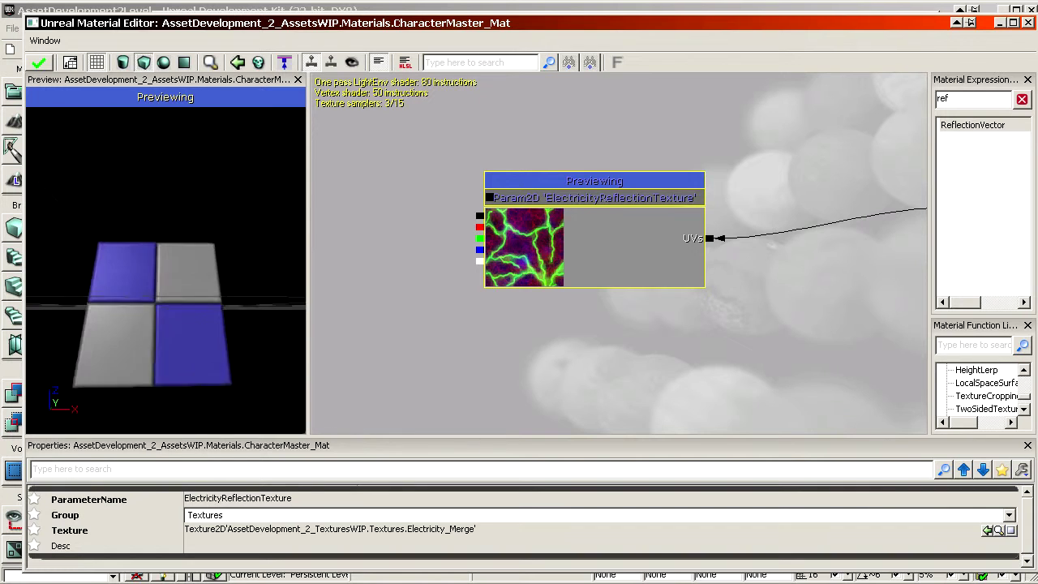
pyautogui.moveTo(231, 312); pyautogui.dragTo(231, 283, button='right')
# Step: Add a ComponentMask node between the ElectricityReflectionTexture and Camera Vector nodes
pyautogui.moveTo(771, 324); pyautogui.dragTo(385, 349)
pyautogui.moveTo(321, 254); pyautogui.dragTo(446, 221)
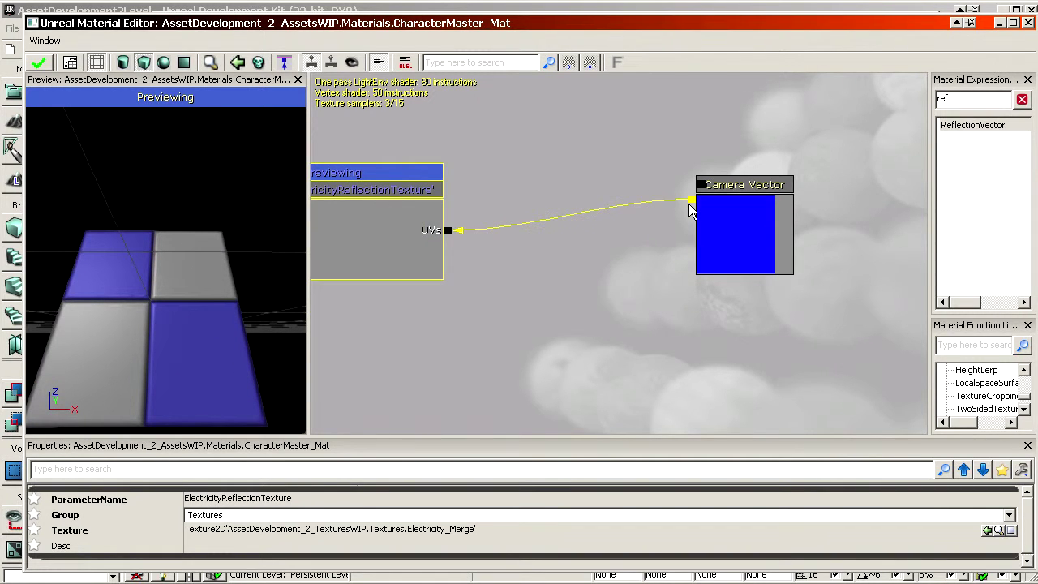
pyautogui.click(470, 246)
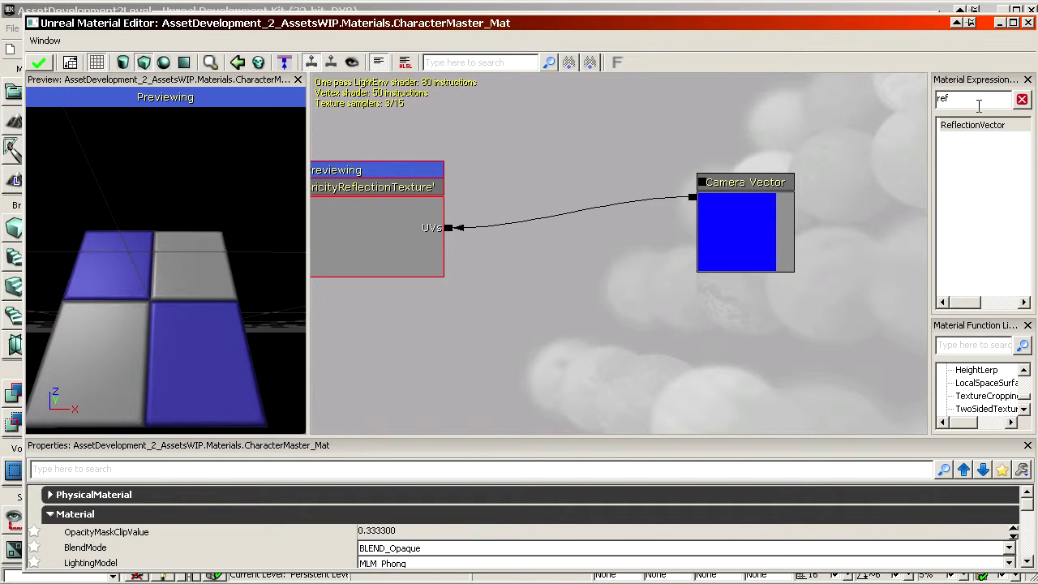
pyautogui.write('ref')
pyautogui.press('BackSpace')
pyautogui.press('BackSpace')
pyautogui.press('BackSpace')
pyautogui.write('c')
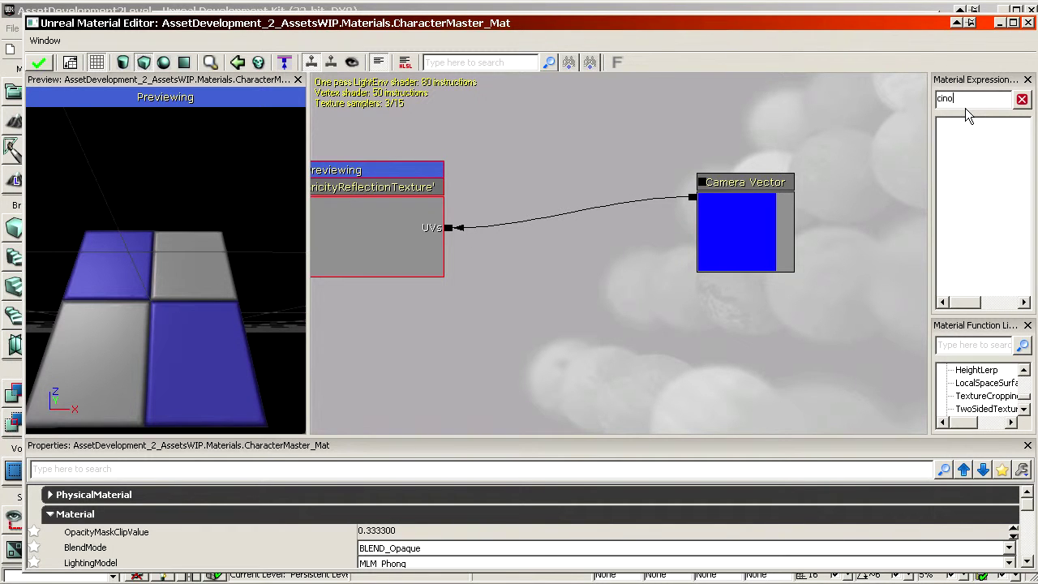
pyautogui.write('ompo')
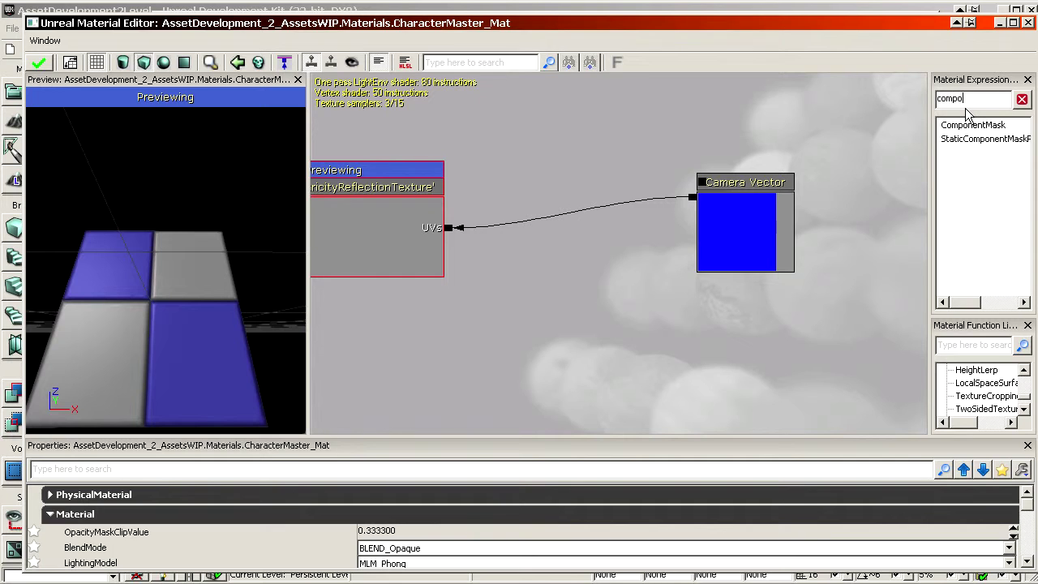
pyautogui.moveTo(969, 125); pyautogui.dragTo(560, 202)
# Step: Connect Camera Vector to the R G mask and the mask's output to ElectricityReflectionTexture's UVs input
pyautogui.click(635, 230)
pyautogui.moveTo(635, 229); pyautogui.dragTo(633, 225)
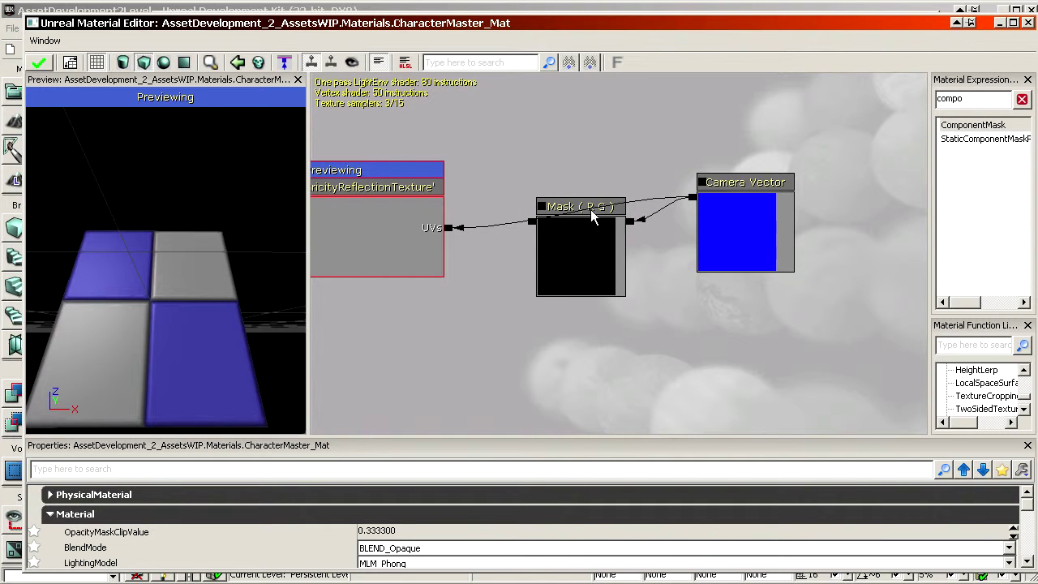
pyautogui.moveTo(532, 221); pyautogui.dragTo(454, 227)
pyautogui.moveTo(134, 319); pyautogui.dragTo(154, 308)
# Step: Select the ElectricityReflectionTexture, Mask and Camera Vector nodes together, shift them to the right and deselect them
pyautogui.scroll(-3, 856, 228)
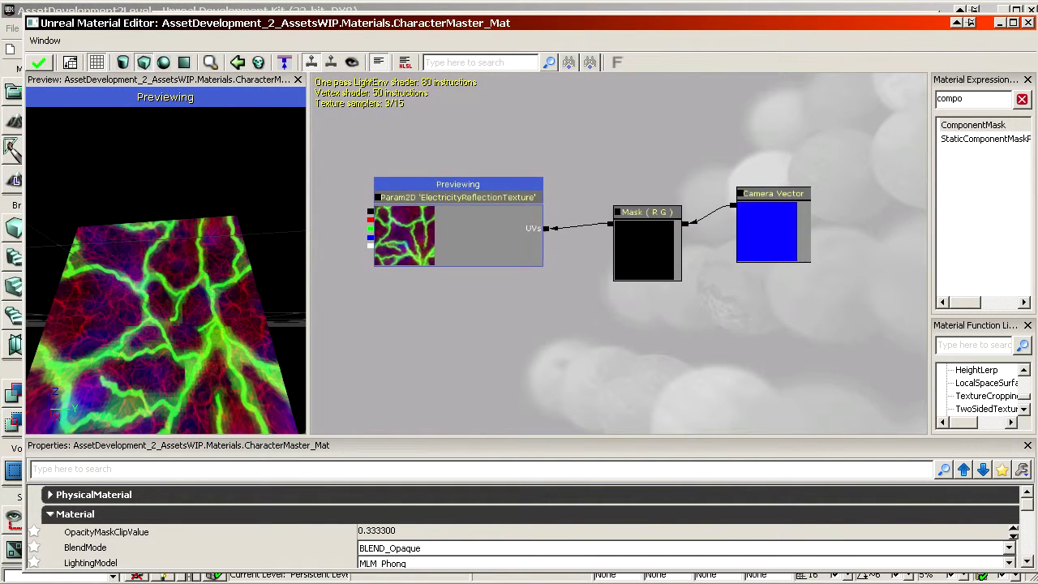
pyautogui.keyDown('ctrl'); pyautogui.keyDown('alt'); pyautogui.moveTo(376, 352); pyautogui.dragTo(859, 152); pyautogui.keyUp('alt'); pyautogui.keyUp('ctrl')
pyautogui.keyDown('ctrl'); pyautogui.moveTo(644, 269); pyautogui.dragTo(806, 265); pyautogui.keyUp('ctrl')
pyautogui.rightClick(573, 195)
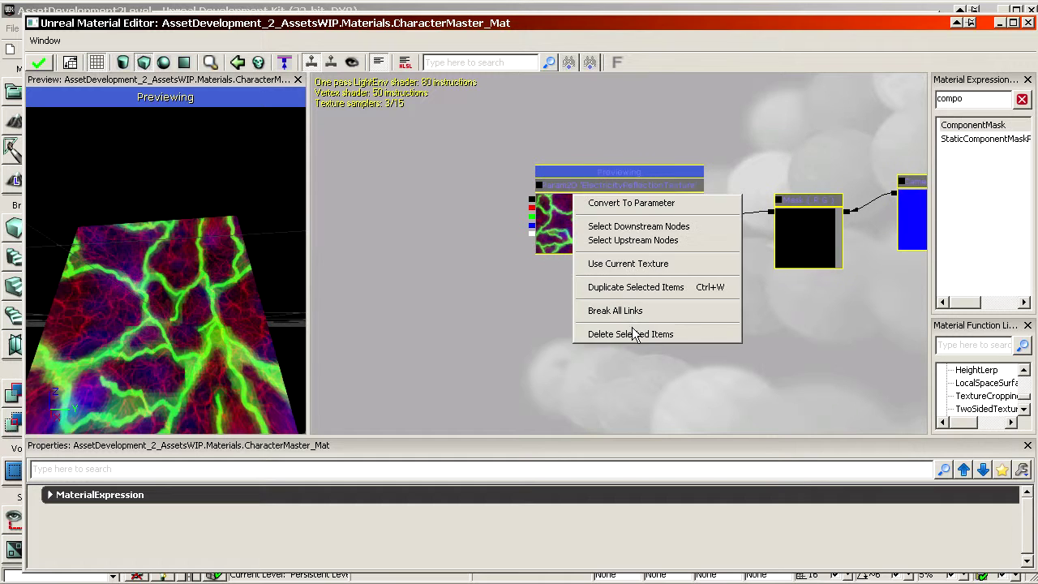
pyautogui.click(469, 252)
# Step: Add a Power node left of ElectricityReflectionTexture and connect the texture's blue channel to its Base input
pyautogui.scroll(3, 702, 209)
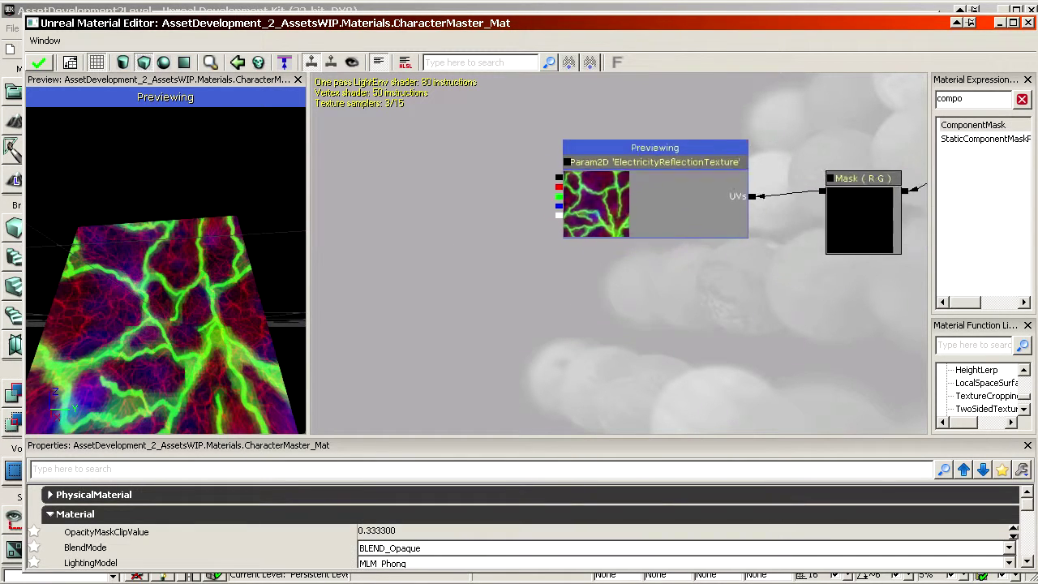
pyautogui.moveTo(383, 207); pyautogui.dragTo(436, 187)
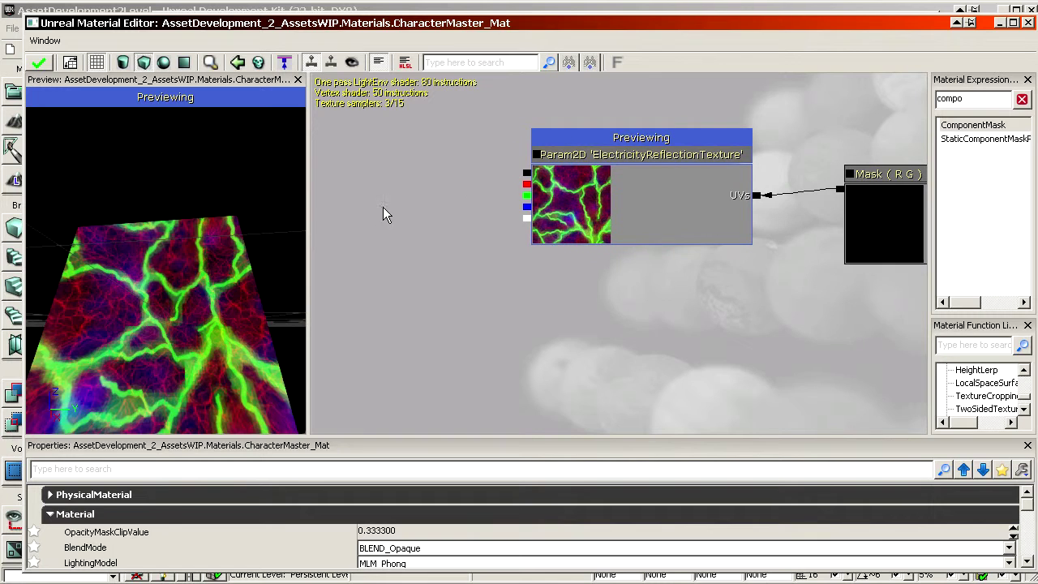
pyautogui.doubleClick(993, 100)
pyautogui.write('power')
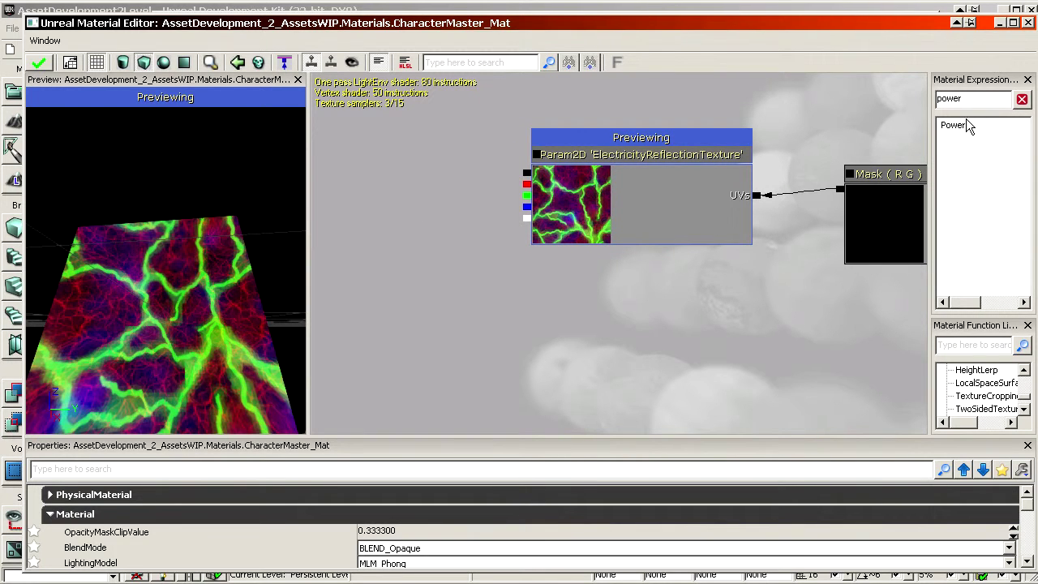
pyautogui.moveTo(970, 126); pyautogui.dragTo(401, 178)
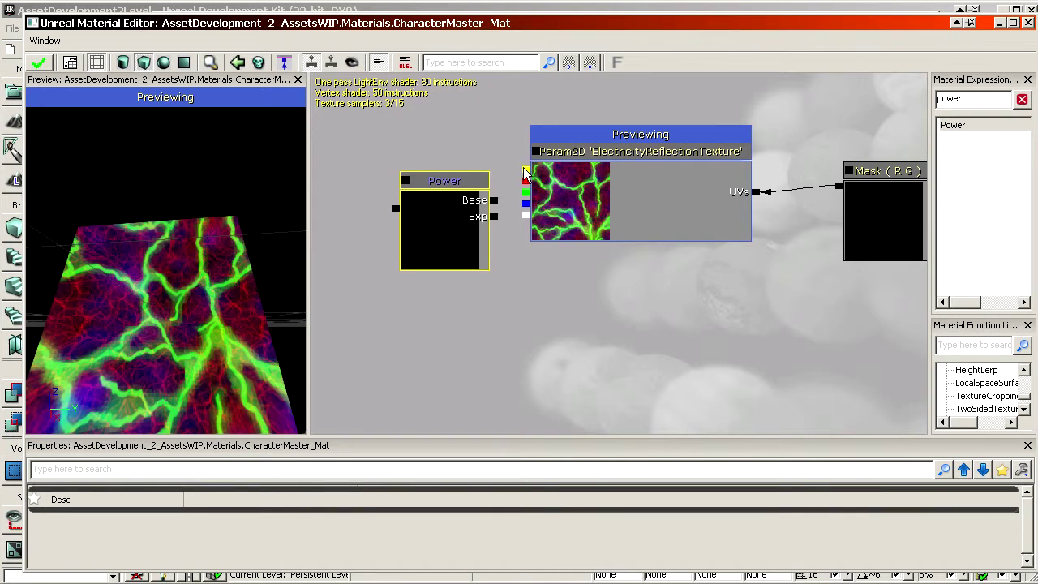
pyautogui.moveTo(527, 203); pyautogui.dragTo(545, 278)
# Step: Add a Constant node below the electricity texture, wired to the Power node's Exp input, and convert it to a parameter
pyautogui.press('1')
pyautogui.click(549, 253)
pyautogui.click(600, 296)
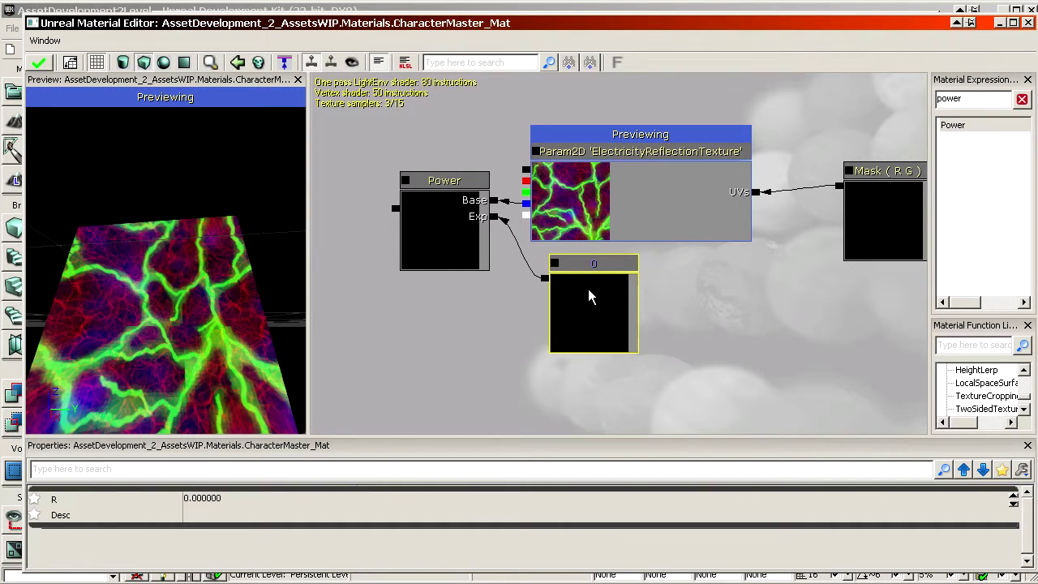
pyautogui.rightClick(592, 280)
pyautogui.click(625, 281)
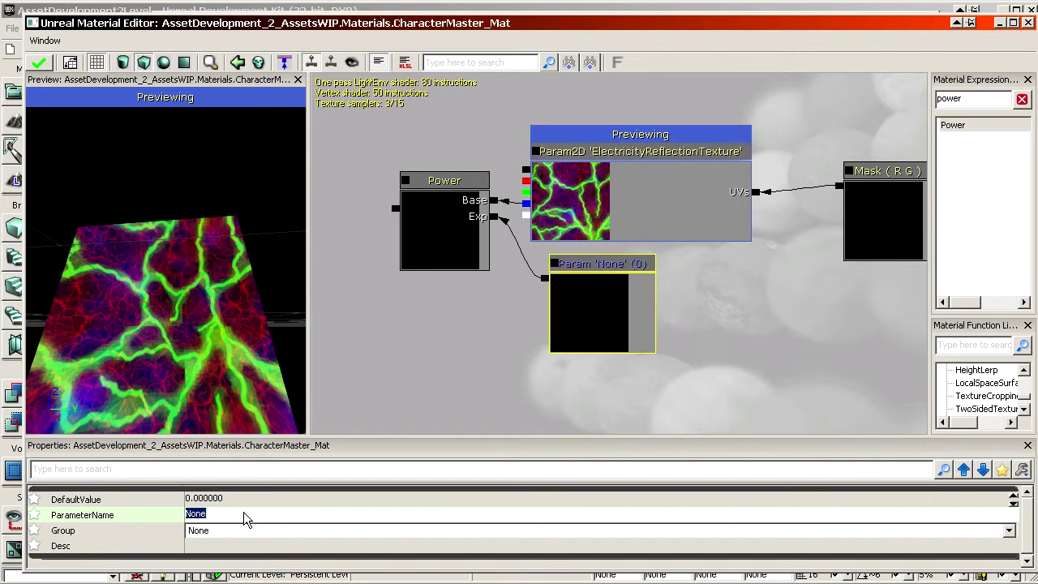
pyautogui.click(501, 319)
pyautogui.moveTo(653, 344); pyautogui.dragTo(516, 347)
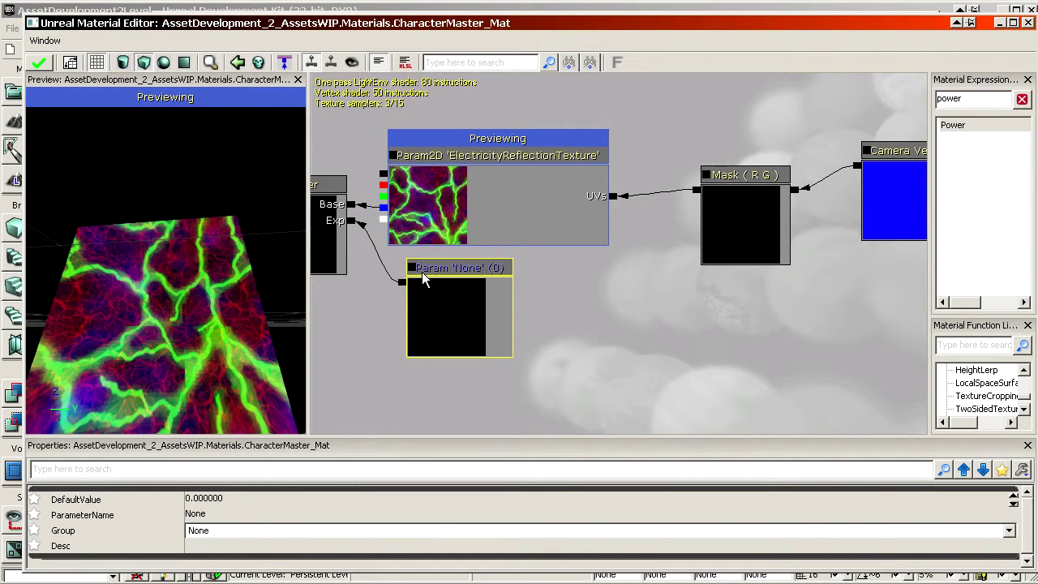
pyautogui.click(552, 319)
pyautogui.scroll(-5, 551, 320)
pyautogui.scroll(1, 597, 268)
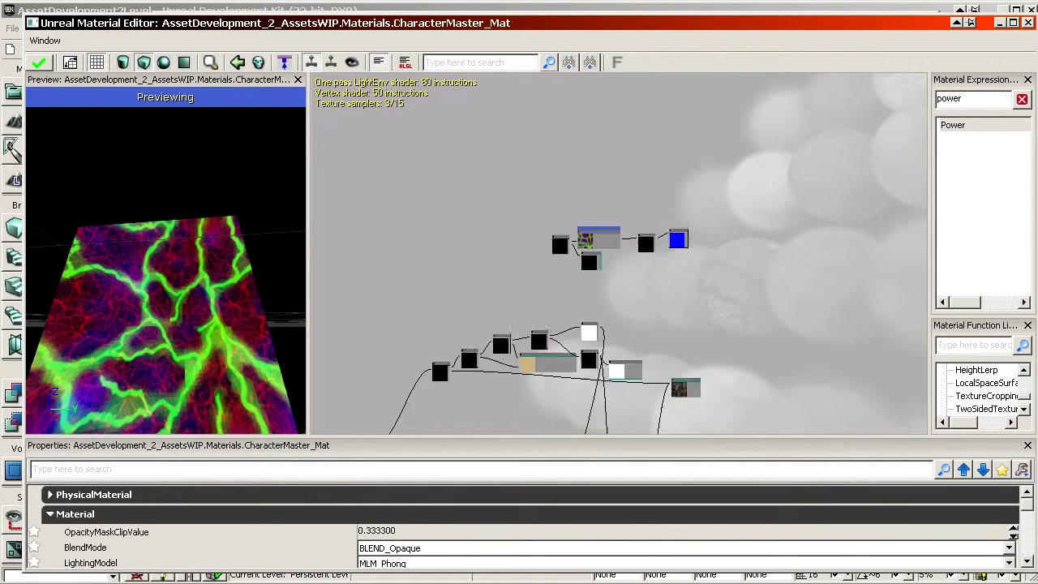
pyautogui.scroll(-2, 600, 260)
pyautogui.scroll(7, 592, 255)
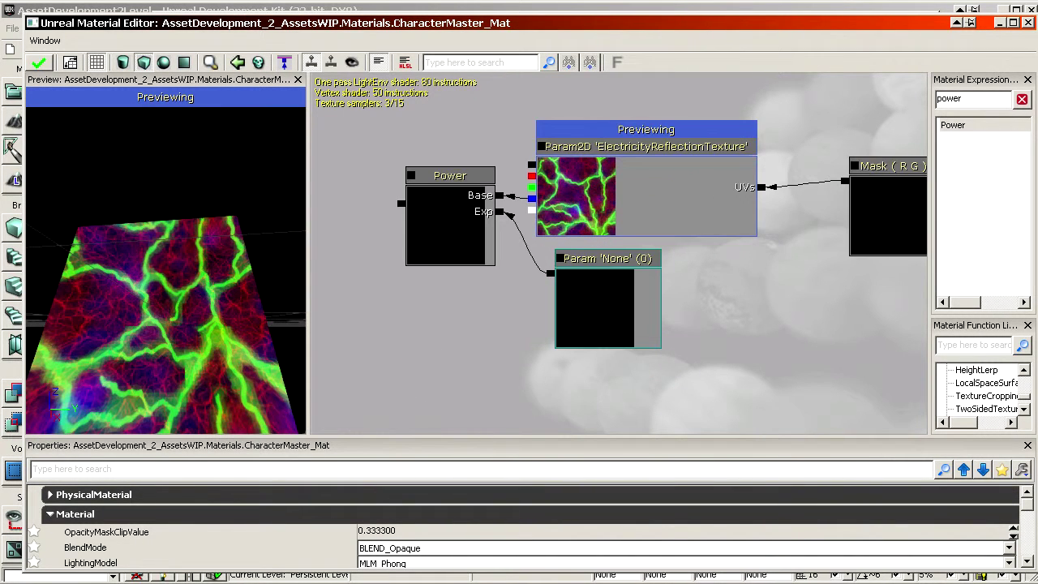
# Step: Name the parameter feeding the reflection Power node's Exp input ReflectionContrast and assign it to the Diffuse group
pyautogui.moveTo(629, 323); pyautogui.dragTo(586, 336)
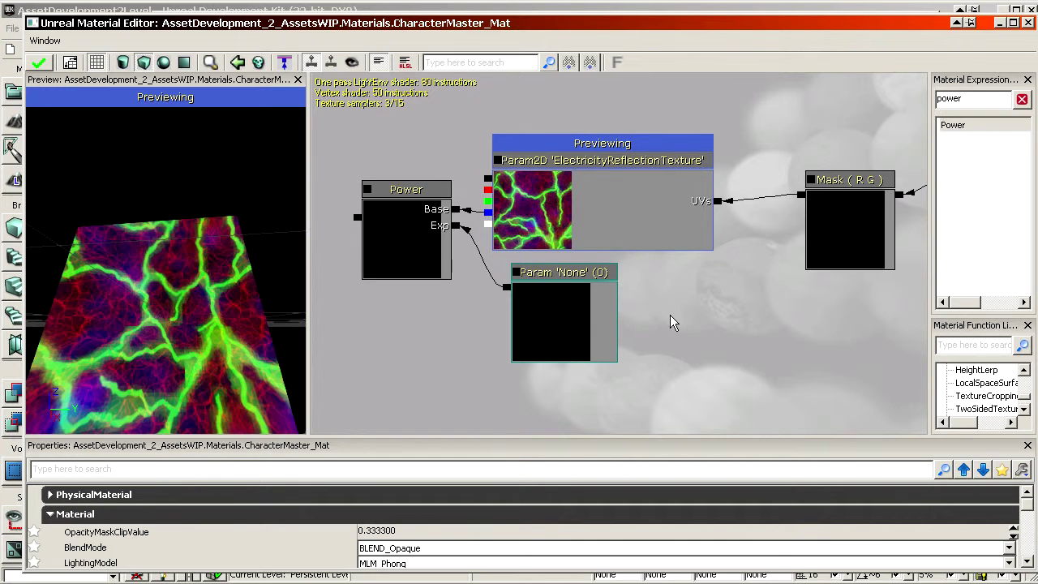
pyautogui.scroll(-8, 671, 322)
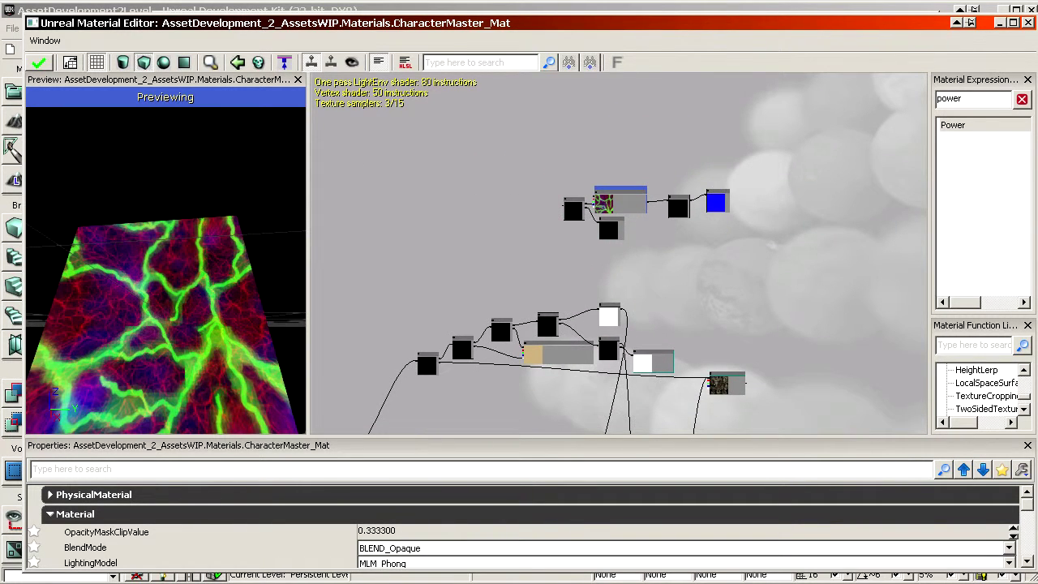
pyautogui.scroll(-4, 603, 217)
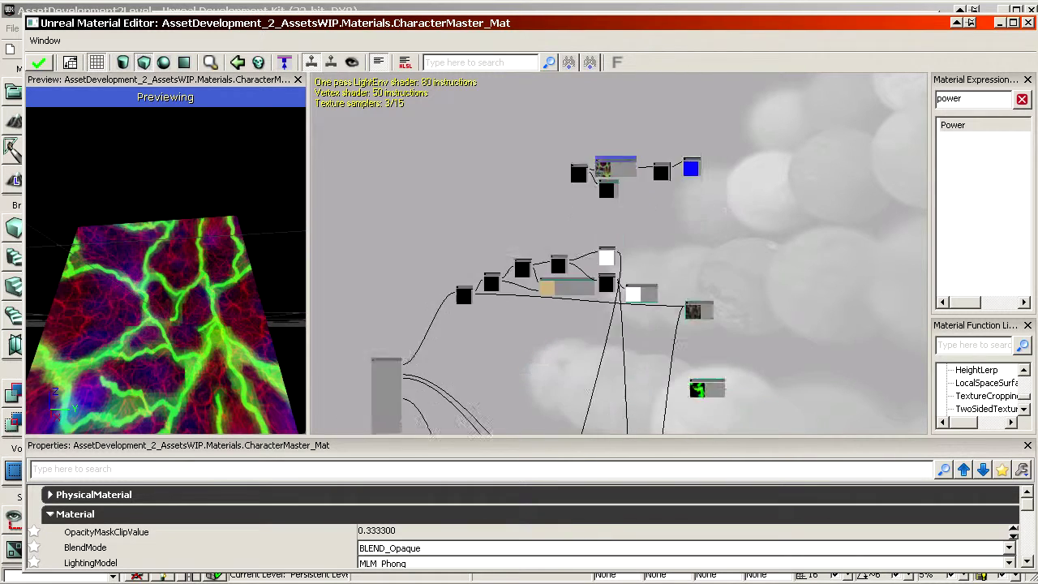
pyautogui.moveTo(603, 219); pyautogui.dragTo(603, 73)
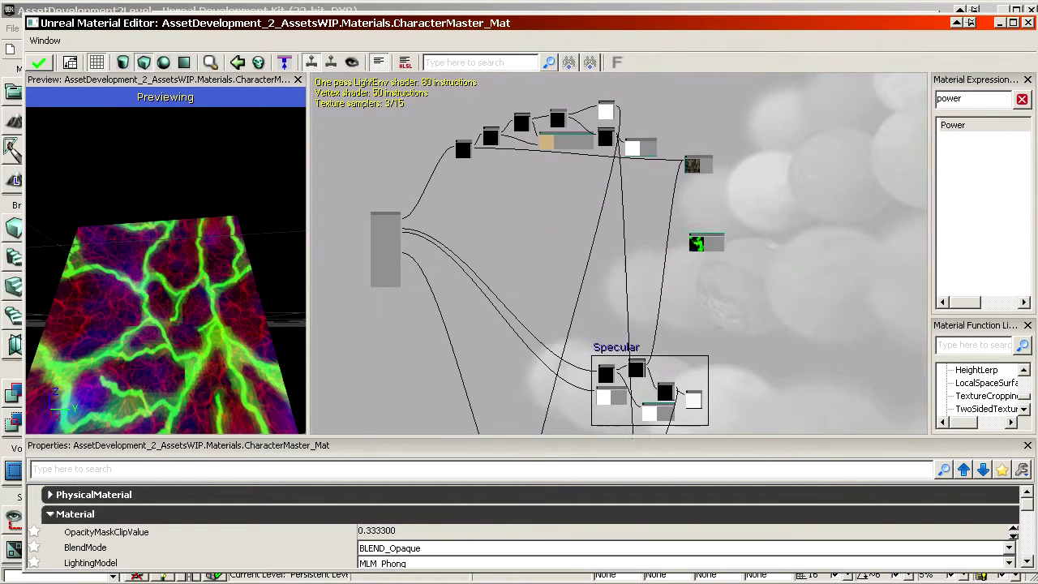
pyautogui.scroll(4, 617, 259)
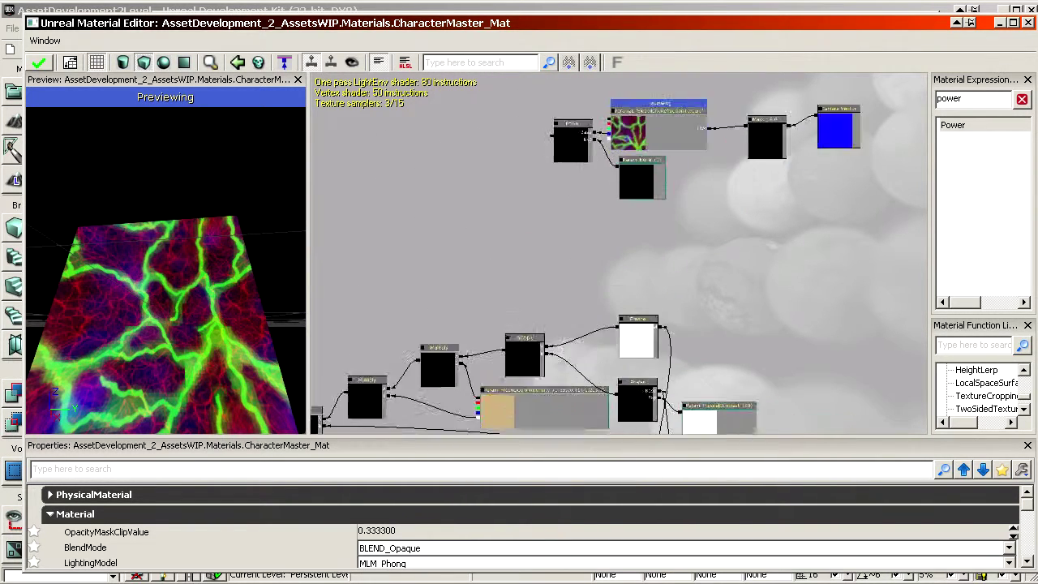
pyautogui.scroll(3, 661, 292)
pyautogui.click(652, 261)
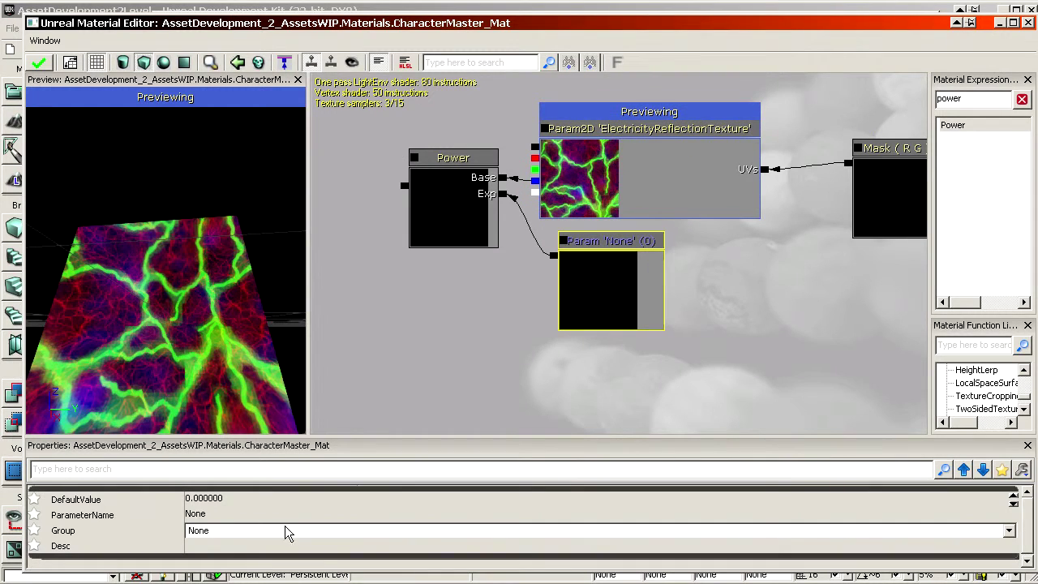
pyautogui.click(232, 514)
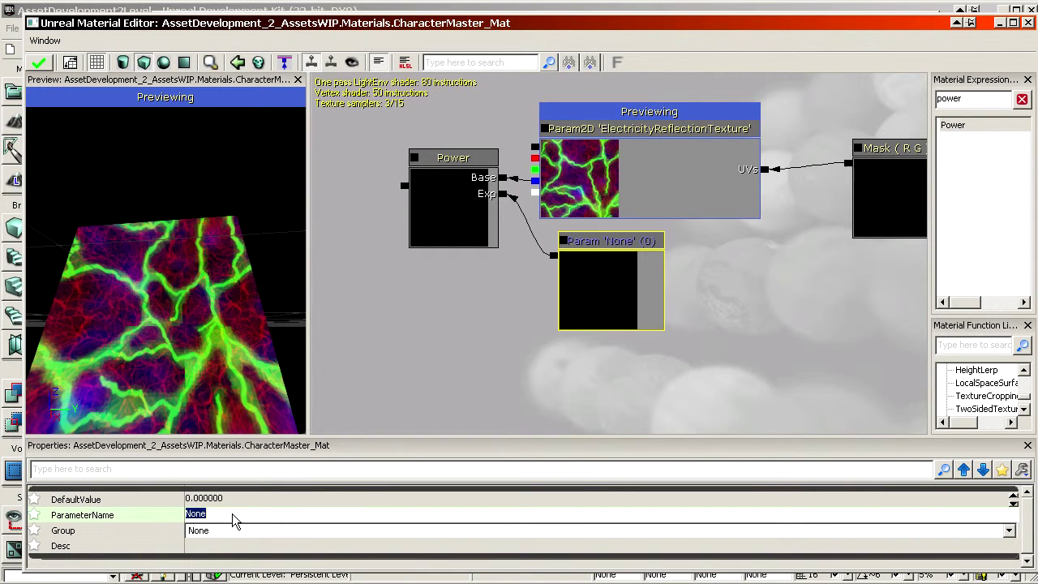
pyautogui.write('ReflectionContrast')
pyautogui.press('Return')
pyautogui.click(224, 532)
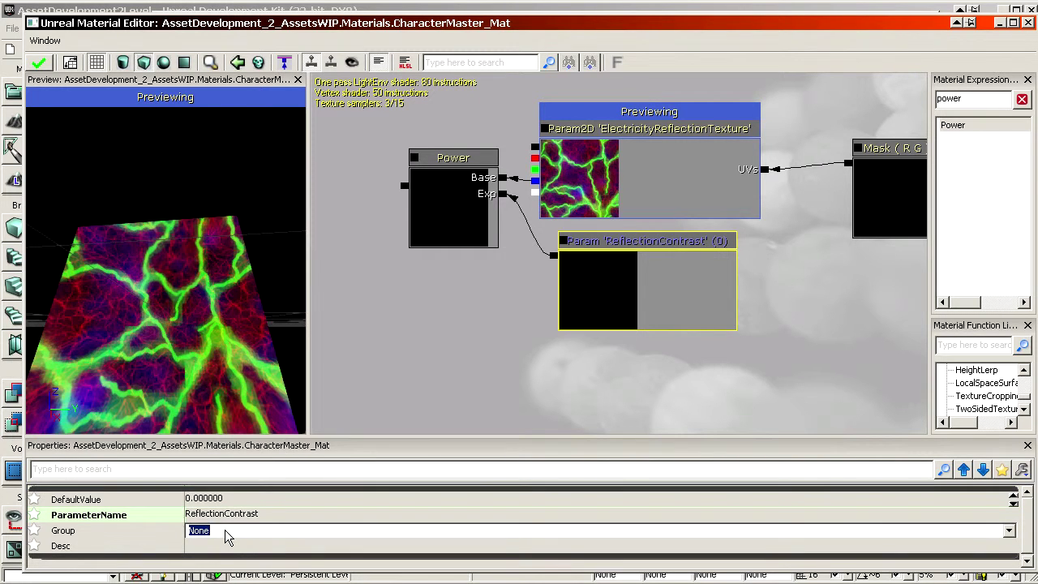
pyautogui.write('Diffuse')
pyautogui.press('Return')
# Step: Set the ReflectionContrast parameter's default value to 2 and deselect the node
pyautogui.click(240, 498)
pyautogui.write('1')
pyautogui.press('Return')
pyautogui.write('2')
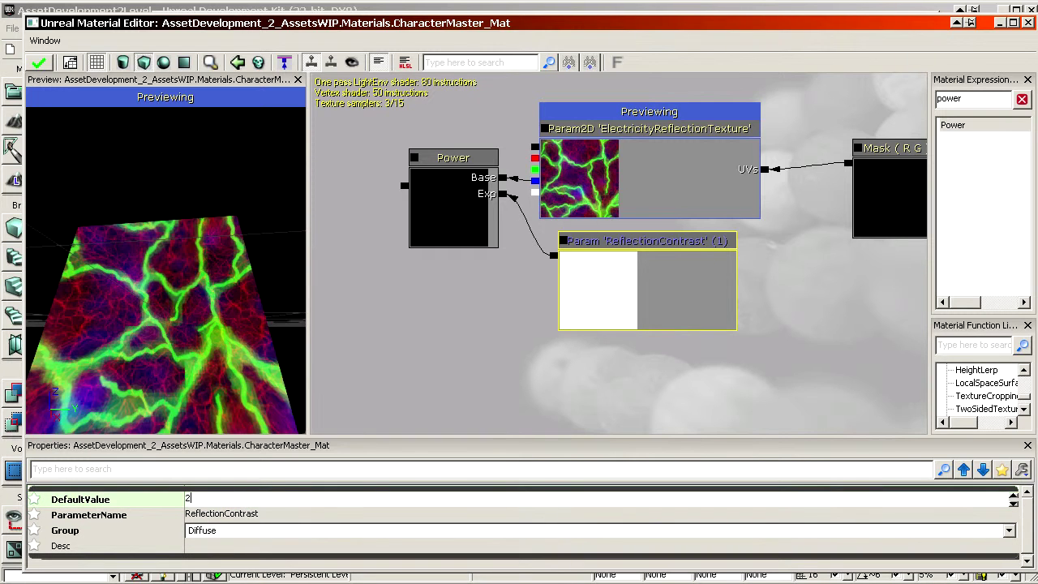
pyautogui.press('Return')
pyautogui.click(440, 373)
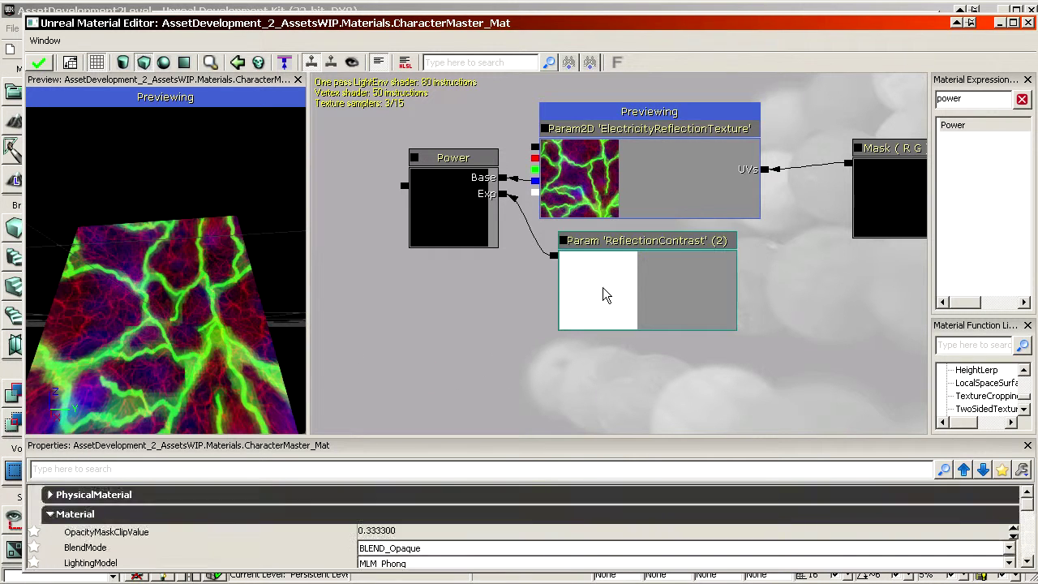
# Step: Shift the ReflectionContrast and reflection Power nodes slightly down and to the left beside the electricity texture
pyautogui.click(596, 289)
pyautogui.keyDown('ctrl'); pyautogui.moveTo(626, 282); pyautogui.dragTo(615, 282); pyautogui.keyUp('ctrl')
pyautogui.keyDown('ctrl'); pyautogui.click(474, 229); pyautogui.keyUp('ctrl')
pyautogui.moveTo(476, 235); pyautogui.dragTo(472, 243)
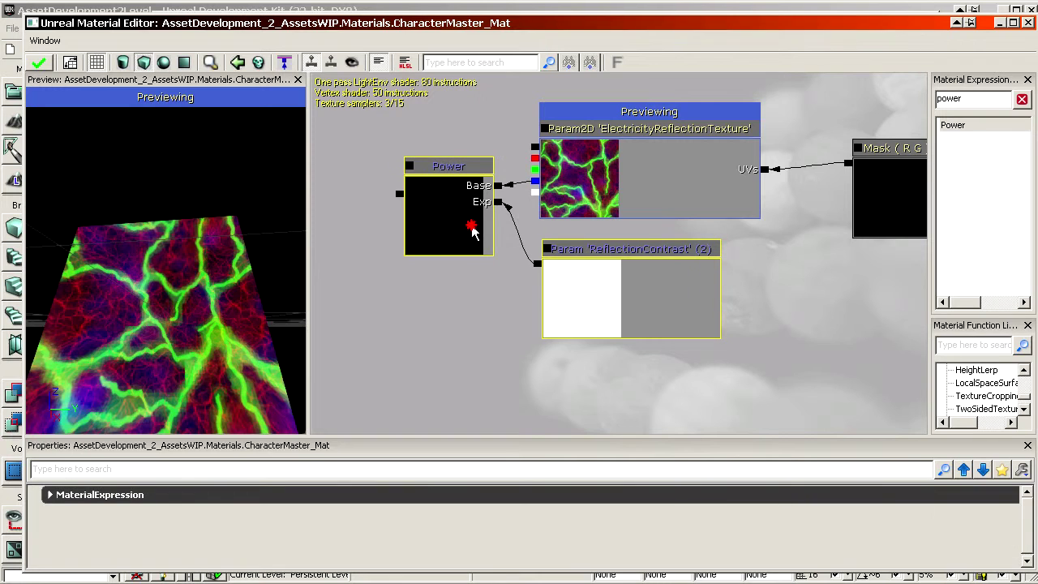
# Step: Preview the reflection Power node on the preview mesh
pyautogui.rightClick(465, 208)
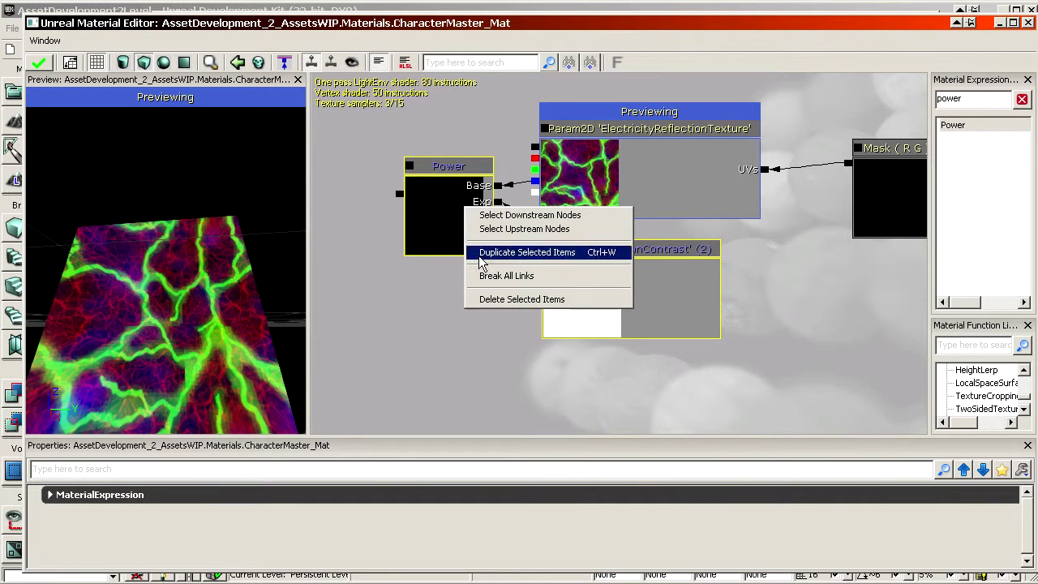
pyautogui.click(435, 185)
pyautogui.rightClick(434, 183)
pyautogui.click(493, 322)
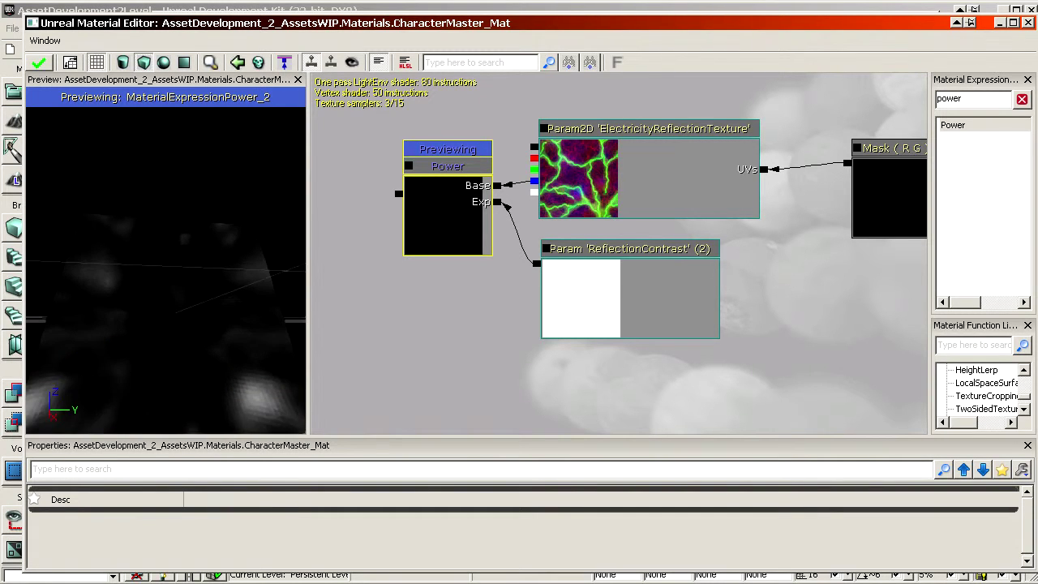
# Step: Duplicate FresnelColorIntensity with its two Multiply nodes, place the copies beside the reflection Power node, and connect Power to the first Multiply's A input
pyautogui.moveTo(535, 254); pyautogui.dragTo(677, 226)
pyautogui.scroll(-4, 680, 225)
pyautogui.moveTo(619, 405); pyautogui.dragTo(589, 89)
pyautogui.scroll(2, 619, 253)
pyautogui.moveTo(381, 284); pyautogui.dragTo(629, 206)
pyautogui.click(630, 200)
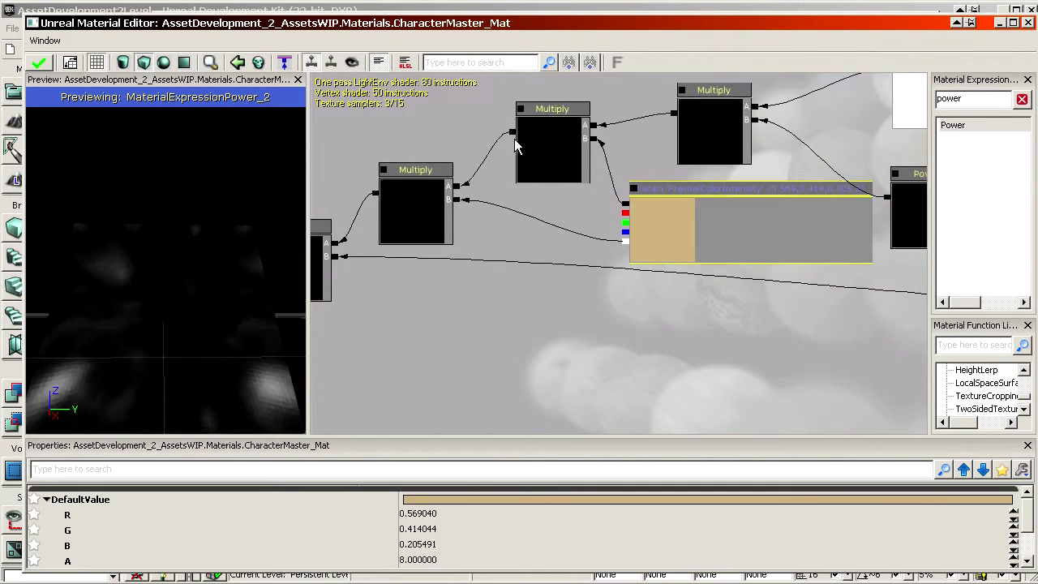
pyautogui.keyDown('ctrl'); pyautogui.click(516, 146); pyautogui.keyUp('ctrl')
pyautogui.keyDown('ctrl'); pyautogui.click(420, 197); pyautogui.keyUp('ctrl')
pyautogui.scroll(1, 420, 180)
pyautogui.click(690, 219)
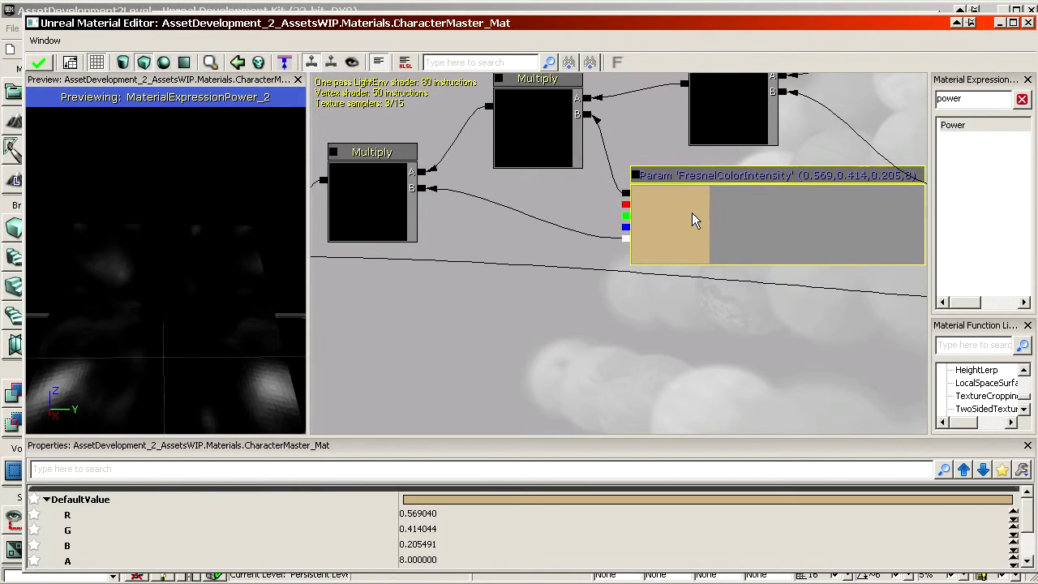
pyautogui.click(569, 144)
pyautogui.keyDown('ctrl'); pyautogui.click(404, 206); pyautogui.keyUp('ctrl')
pyautogui.keyDown('ctrl'); pyautogui.click(661, 214); pyautogui.keyUp('ctrl')
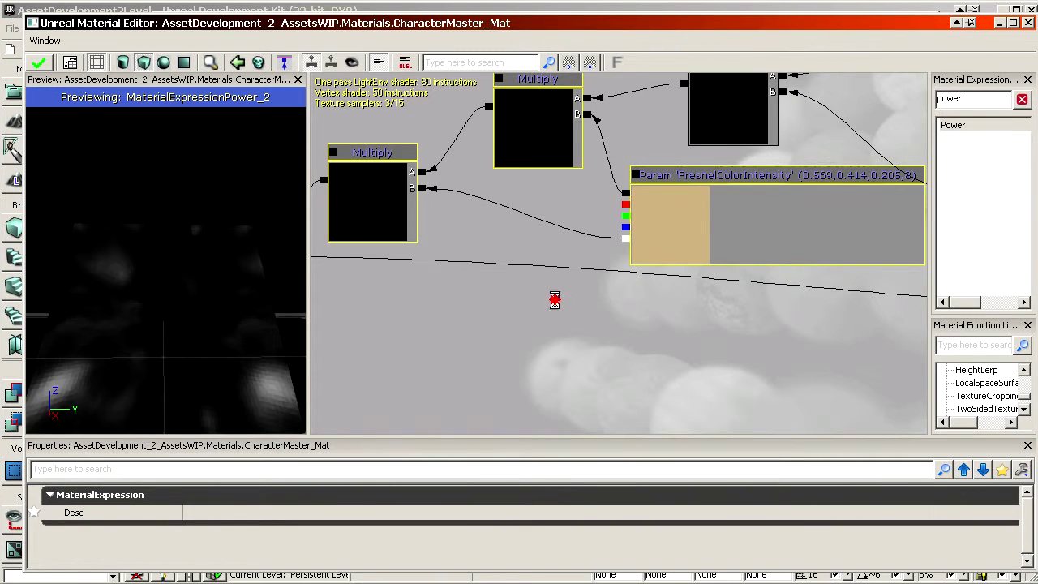
pyautogui.scroll(-2, 555, 300)
pyautogui.keyDown('ctrl'); pyautogui.moveTo(576, 228); pyautogui.dragTo(649, 320); pyautogui.keyUp('ctrl')
pyautogui.scroll(3, 730, 367)
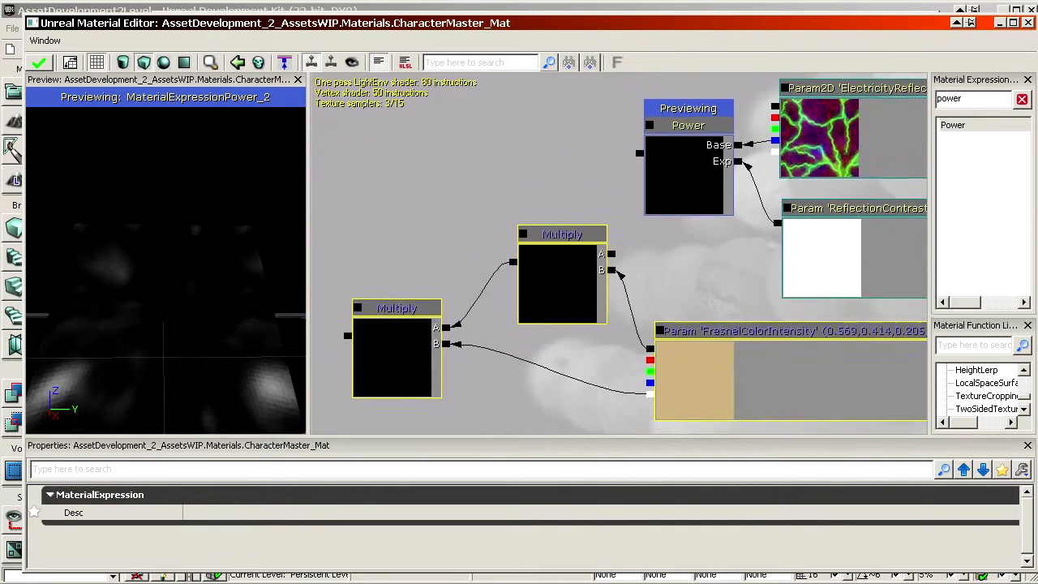
pyautogui.moveTo(640, 154); pyautogui.dragTo(612, 254)
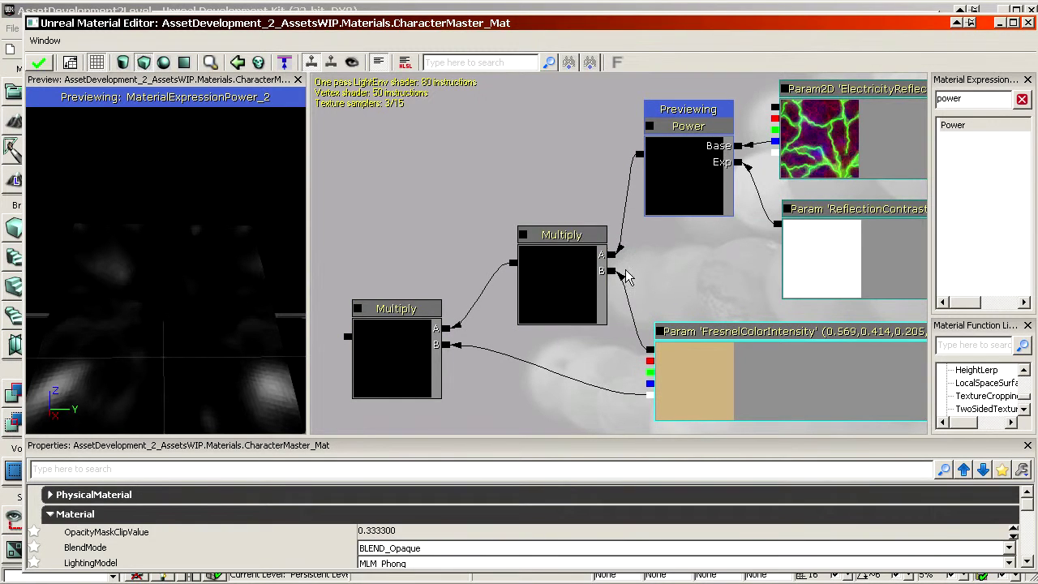
# Step: Examine the properties of the duplicated Multiply and FresnelColorIntensity nodes and compare the reflection chain with the original Fresnel chain
pyautogui.click(554, 272)
pyautogui.click(687, 370)
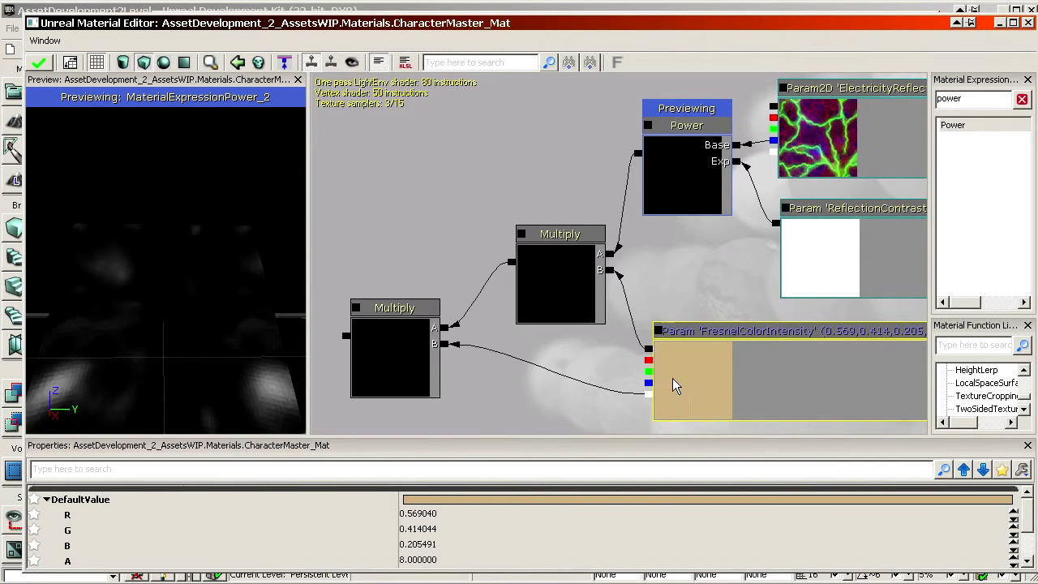
pyautogui.click(396, 344)
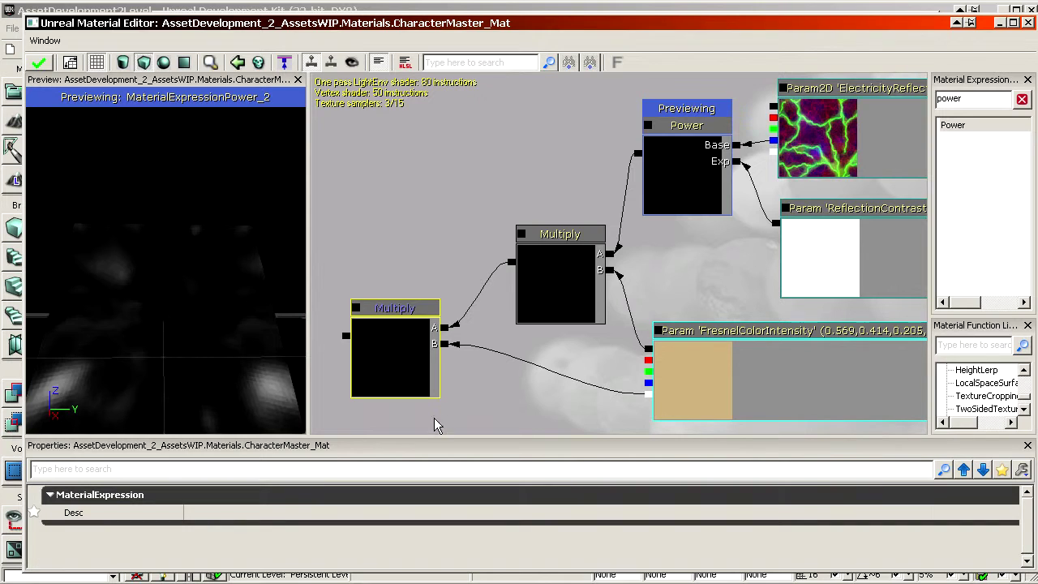
pyautogui.click(315, 495)
pyautogui.click(297, 499)
pyautogui.click(293, 515)
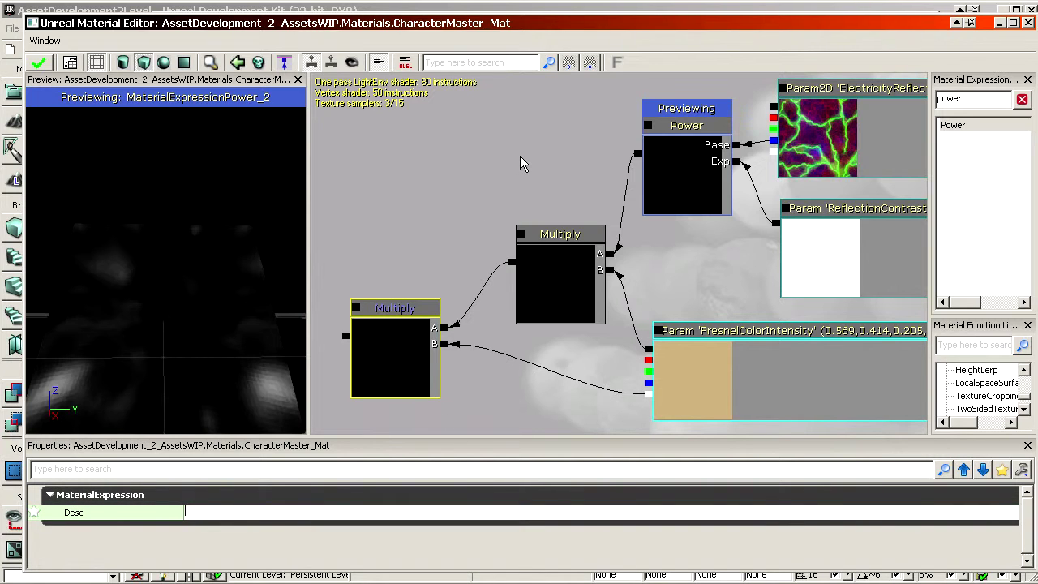
pyautogui.click(716, 350)
pyautogui.click(459, 523)
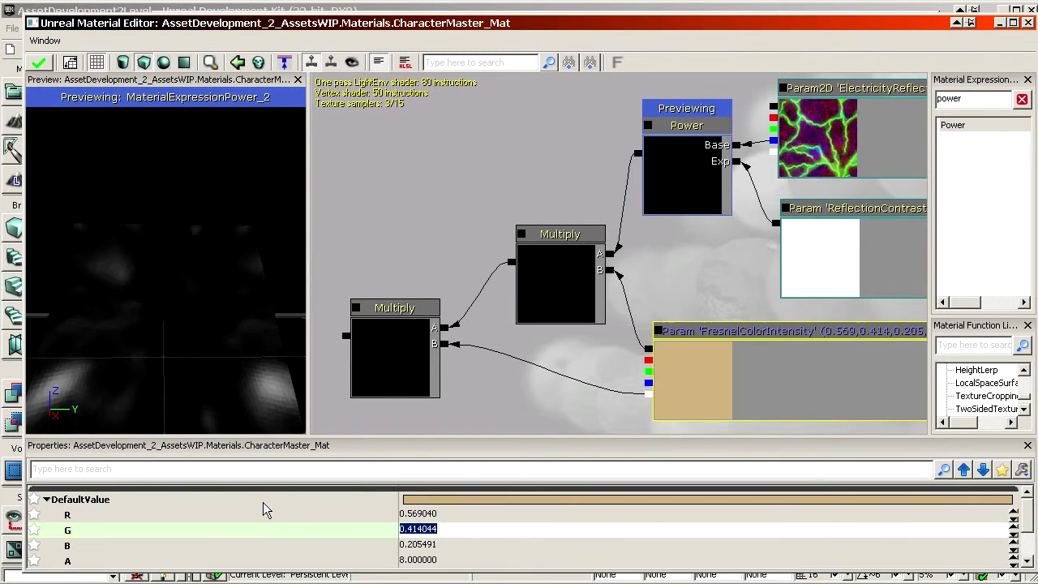
pyautogui.click(264, 502)
pyautogui.moveTo(547, 322); pyautogui.dragTo(502, 264)
pyautogui.click(730, 156)
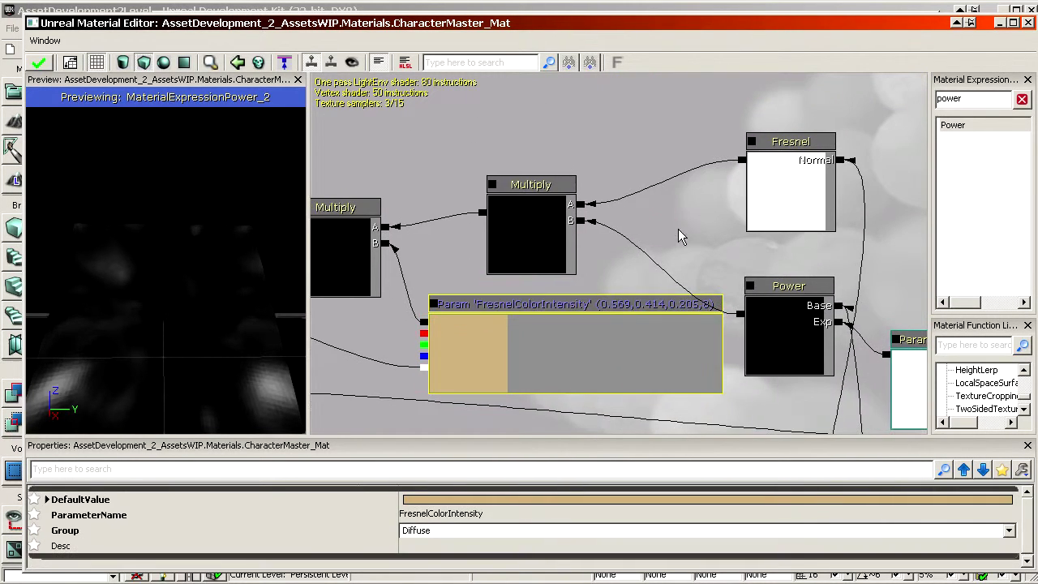
pyautogui.click(680, 235)
pyautogui.scroll(-5, 681, 243)
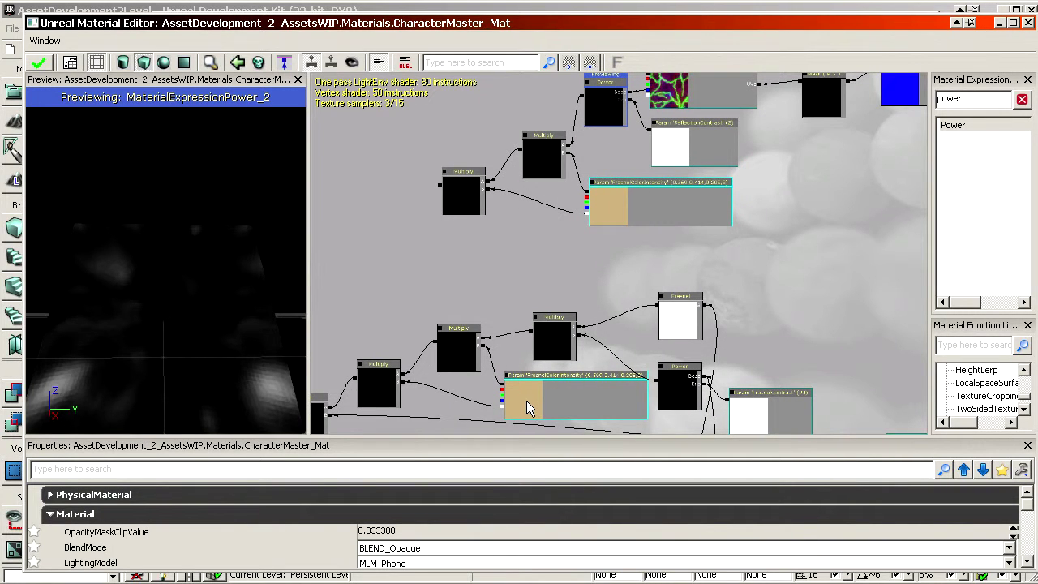
pyautogui.scroll(2, 523, 393)
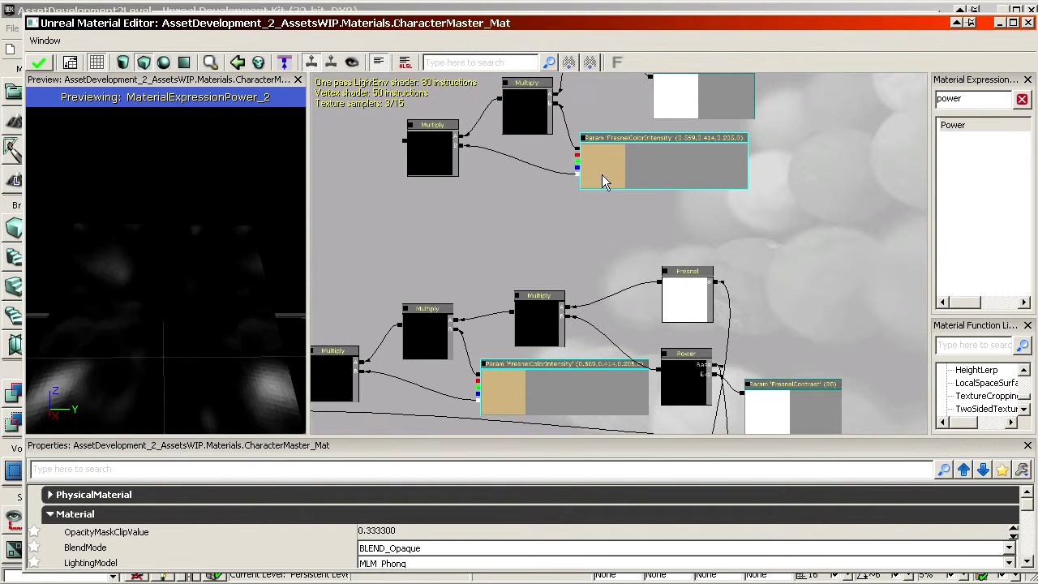
# Step: Rename the duplicated FresnelColorIntensity parameter in the reflection chain to ReflectionColorIntensity
pyautogui.moveTo(597, 298); pyautogui.dragTo(580, 407)
pyautogui.scroll(5, 600, 359)
pyautogui.click(579, 231)
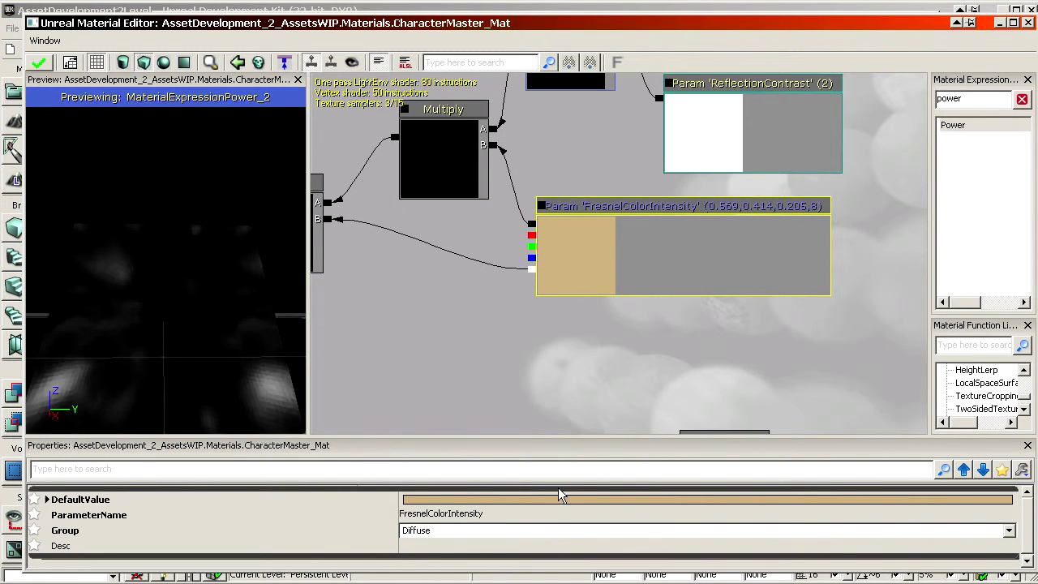
pyautogui.click(511, 500)
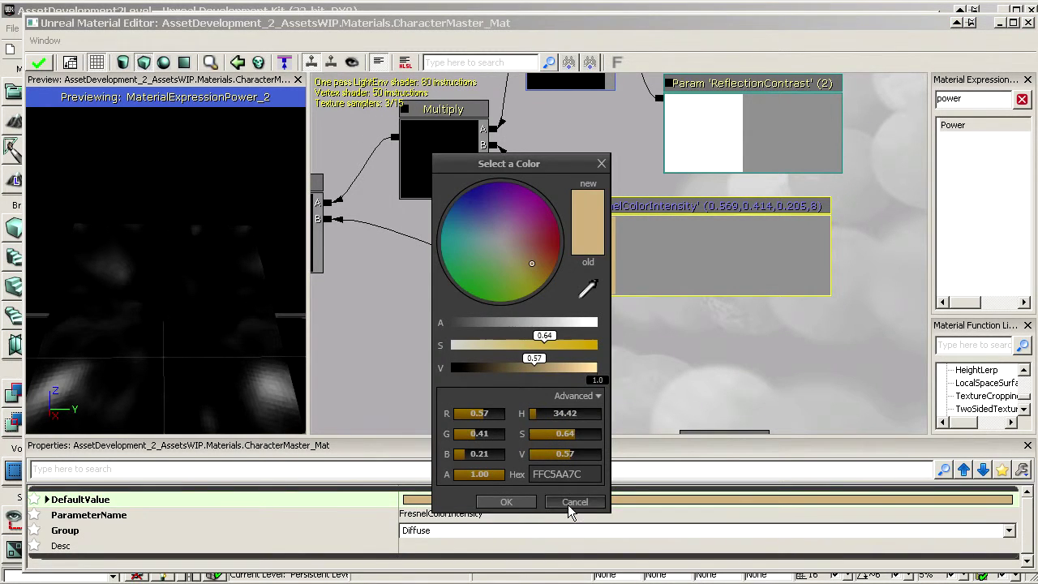
pyautogui.click(571, 505)
pyautogui.click(475, 514)
pyautogui.click(448, 513)
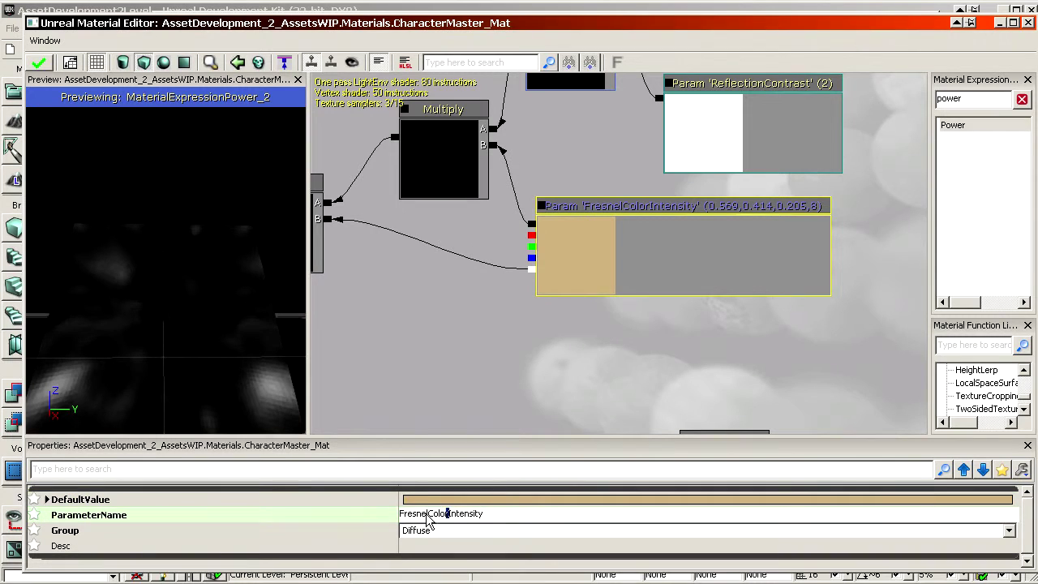
pyautogui.moveTo(428, 513); pyautogui.dragTo(305, 522)
pyautogui.press('BackSpace')
pyautogui.write('Reflection')
pyautogui.press('Return')
# Step: Set the ReflectionColorIntensity parameter's default colour to a light cyan
pyautogui.click(445, 500)
pyautogui.moveTo(485, 260); pyautogui.dragTo(467, 239)
pyautogui.click(506, 502)
# Step: Preview the last Multiply node of the reflection chain and inspect the tinted electricity on the preview mesh
pyautogui.moveTo(166, 267); pyautogui.dragTo(166, 324, button='right')
pyautogui.moveTo(364, 309); pyautogui.dragTo(575, 339)
pyautogui.rightClick(497, 235)
pyautogui.click(553, 374)
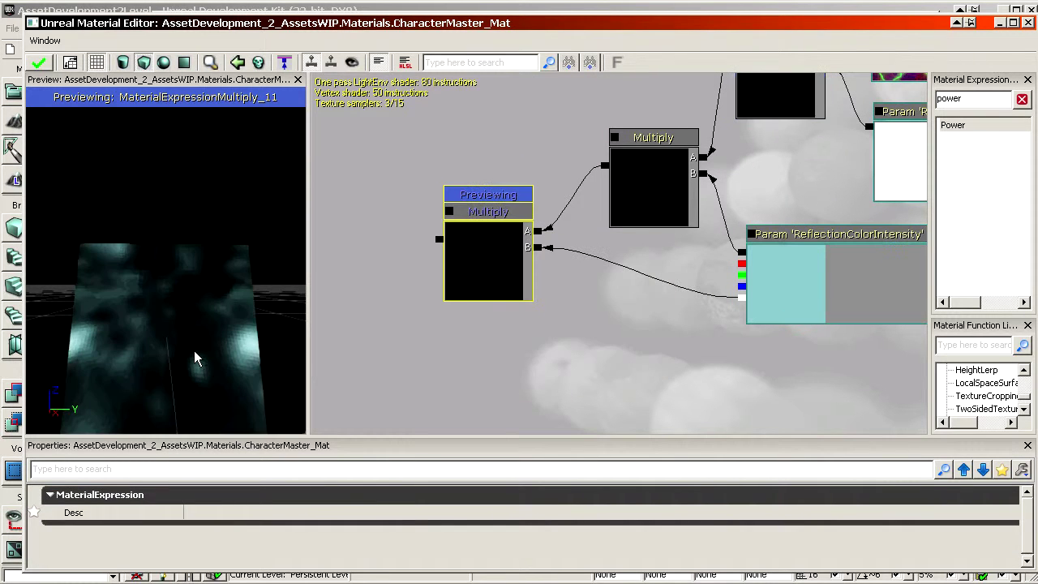
pyautogui.moveTo(178, 345)
pyautogui.mouseDown()
pyautogui.moveTo(227, 308)
pyautogui.moveTo(146, 357)
pyautogui.moveTo(186, 359)
pyautogui.mouseUp()
pyautogui.moveTo(734, 359); pyautogui.dragTo(764, 309)
pyautogui.scroll(-3, 708, 332)
pyautogui.moveTo(707, 332); pyautogui.dragTo(708, 287)
pyautogui.scroll(2, 618, 253)
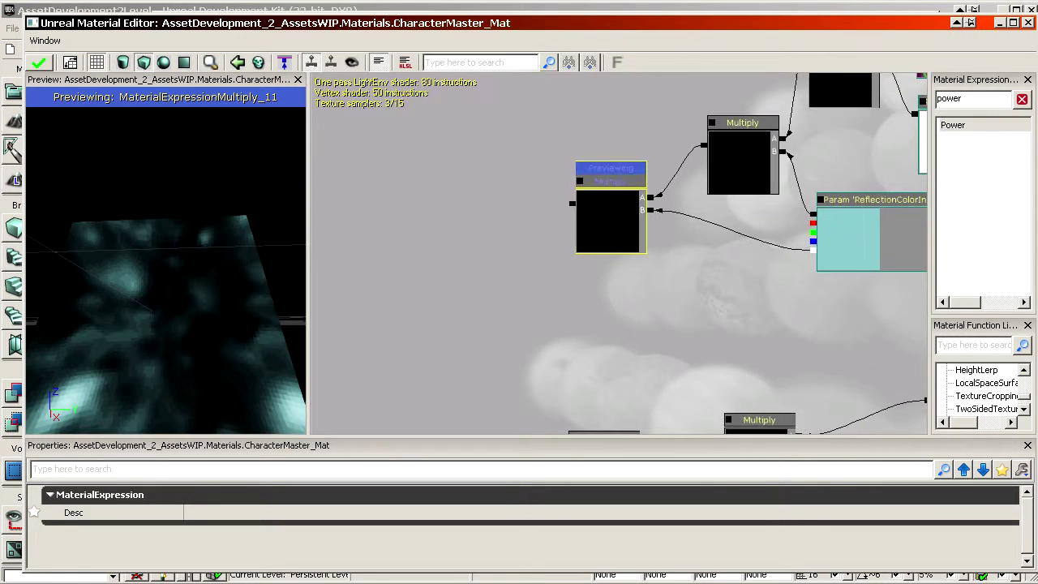
pyautogui.click(428, 211)
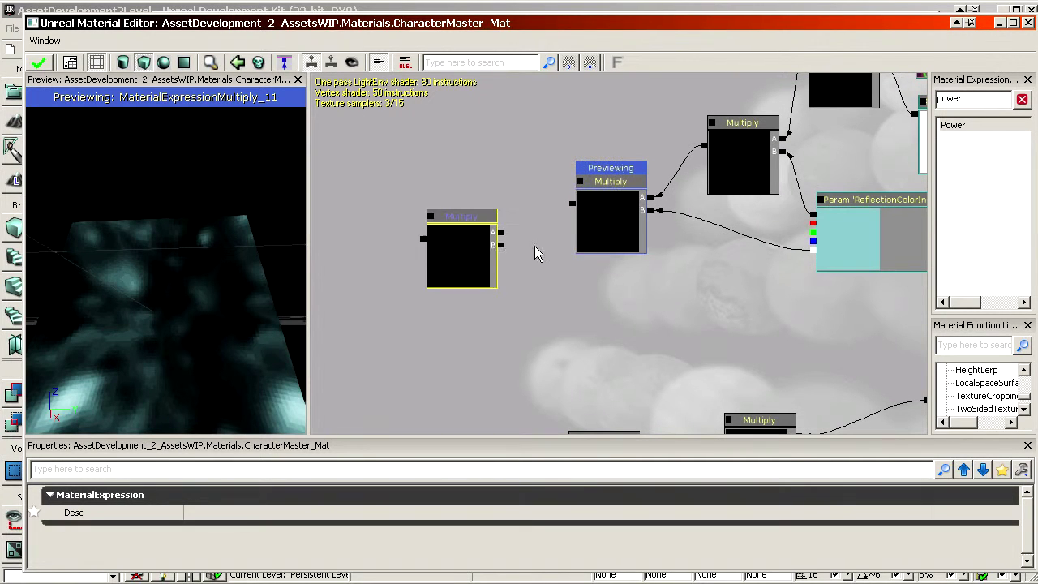
pyautogui.press('Delete')
# Step: Place an Add node to the left of the reflection chain's last Multiply node and deselect it
pyautogui.moveTo(436, 335); pyautogui.dragTo(573, 294)
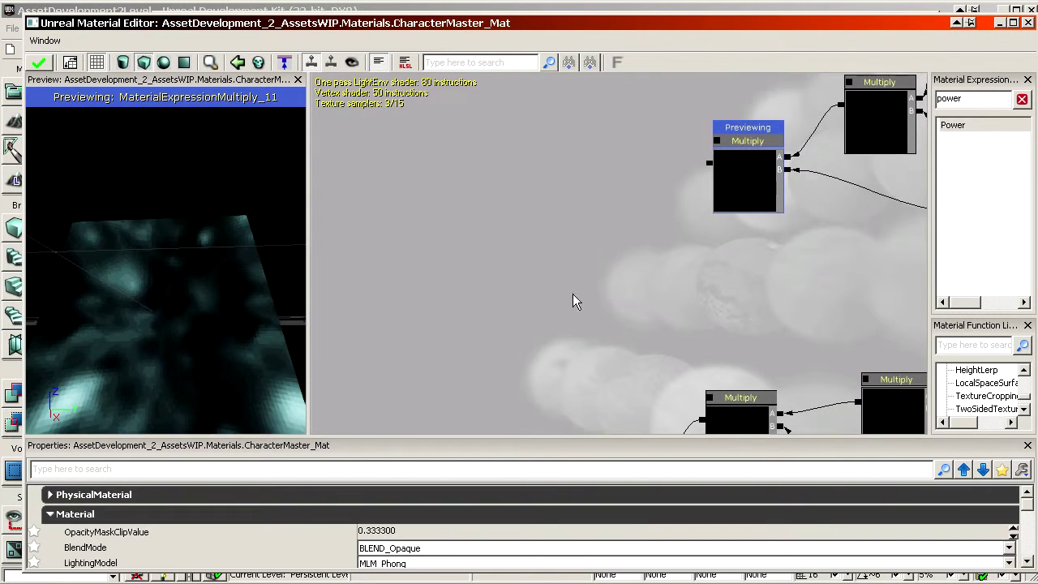
pyautogui.press('a')
pyautogui.click(450, 204)
pyautogui.scroll(1, 592, 227)
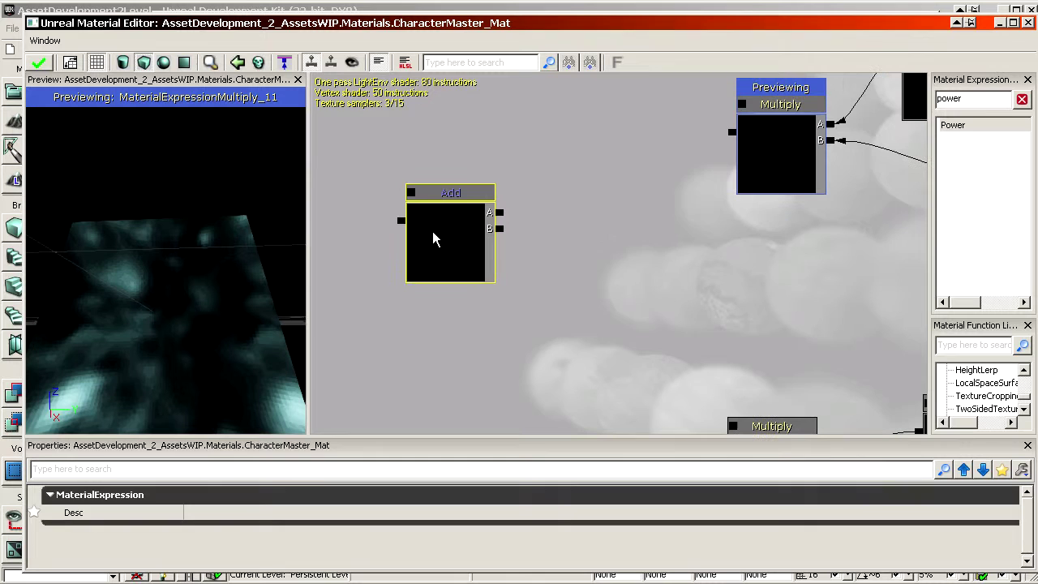
pyautogui.click(641, 227)
# Step: Nudge the Add node at the end of the Fresnel chain slightly down and to the right
pyautogui.moveTo(535, 227); pyautogui.dragTo(586, 2)
pyautogui.scroll(-2, 559, 290)
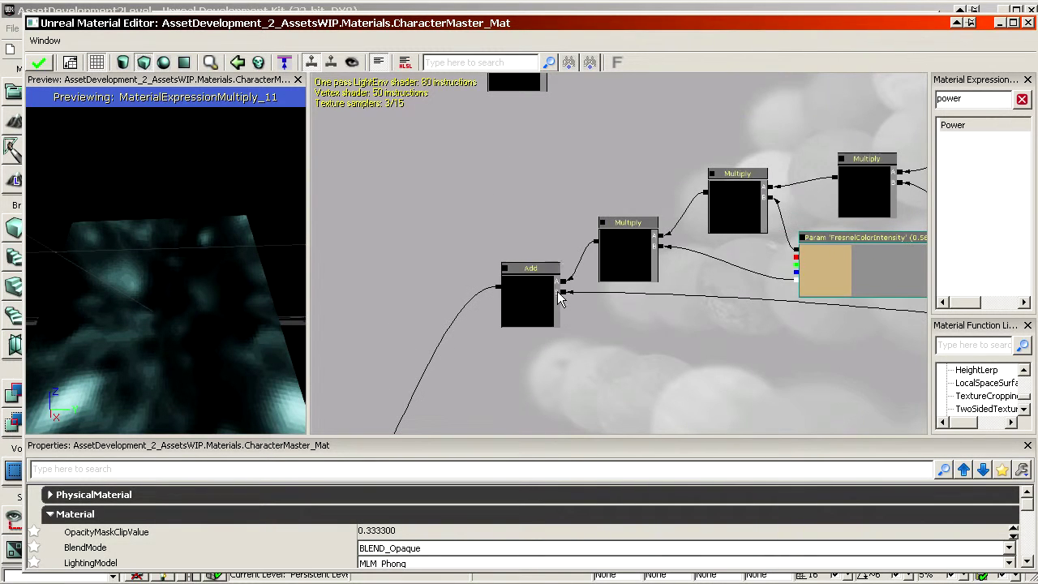
pyautogui.click(534, 289)
pyautogui.moveTo(520, 292)
pyautogui.keyDown('ctrl'); pyautogui.mouseDown()
pyautogui.moveTo(524, 307)
pyautogui.moveTo(511, 302)
pyautogui.mouseUp(); pyautogui.keyUp('ctrl')
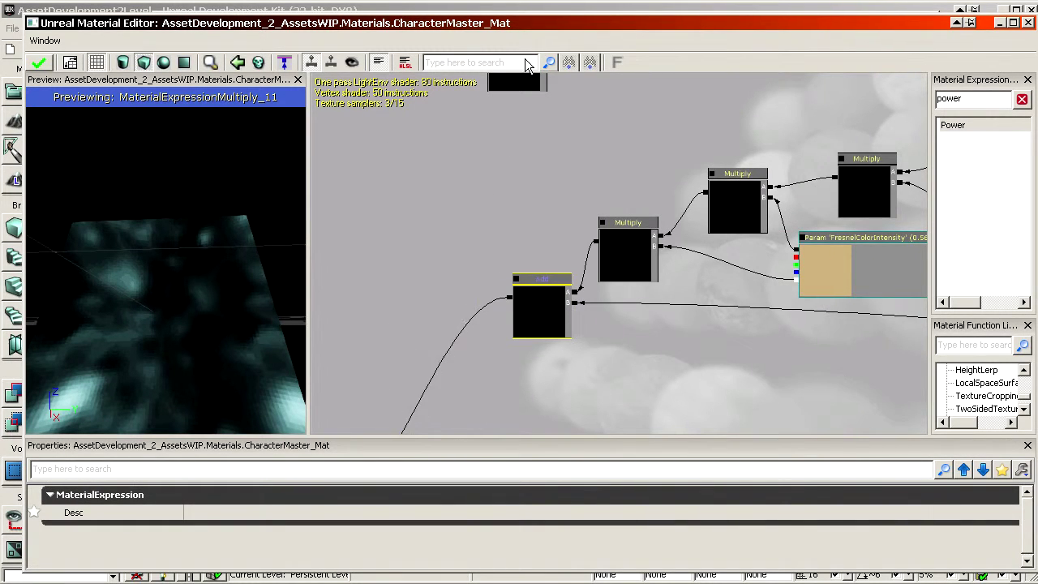
# Step: Move the unconnected Add node down beside the Fresnel chain's final Add node, just above and to its left
pyautogui.scroll(3, 478, 75)
pyautogui.click(566, 91)
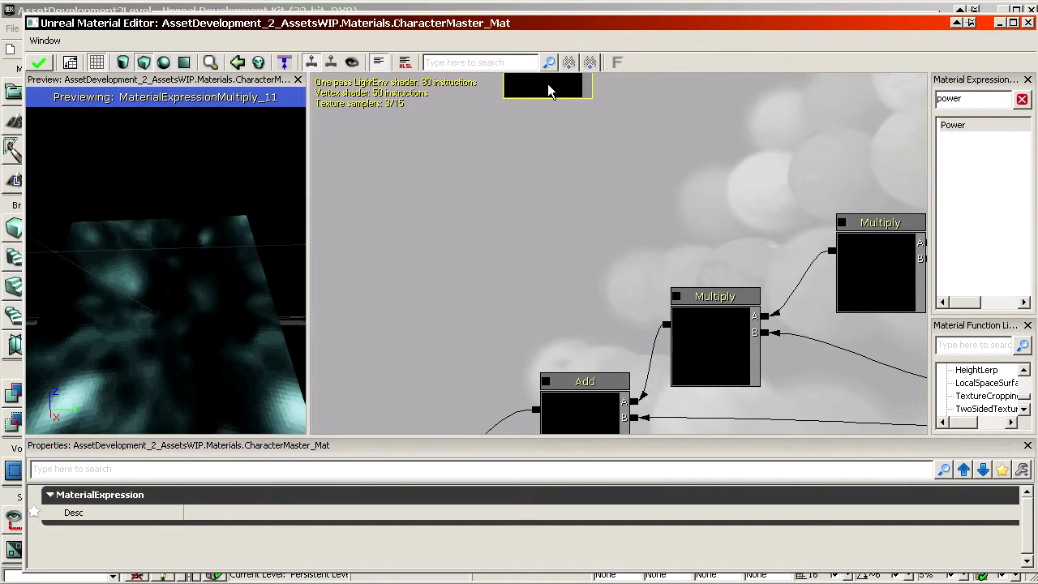
pyautogui.keyDown('ctrl'); pyautogui.moveTo(549, 85); pyautogui.dragTo(405, 321); pyautogui.keyUp('ctrl')
pyautogui.moveTo(519, 379); pyautogui.dragTo(521, 349)
pyautogui.click(521, 351)
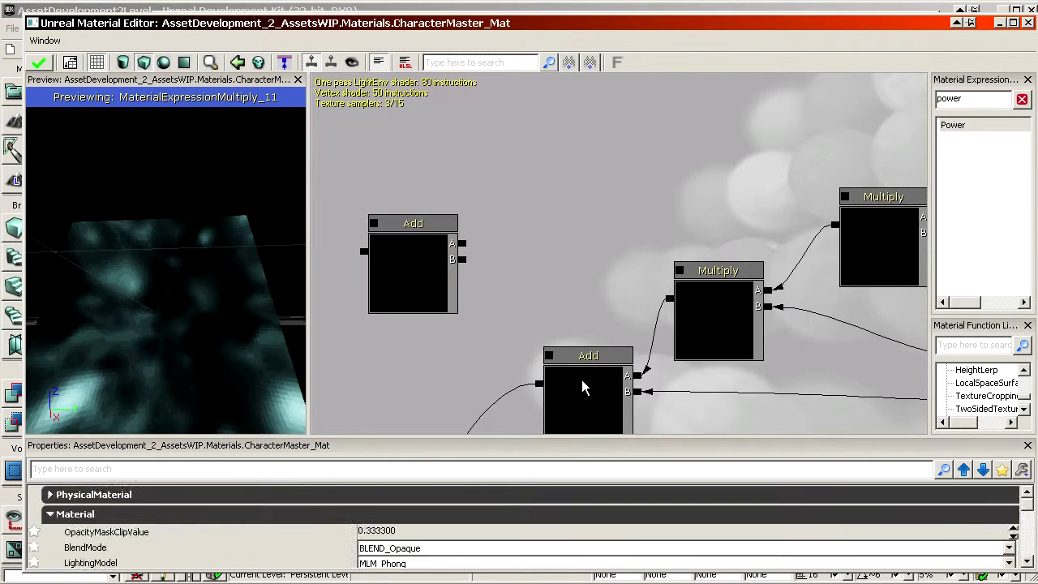
pyautogui.click(584, 378)
pyautogui.moveTo(602, 353); pyautogui.dragTo(575, 304)
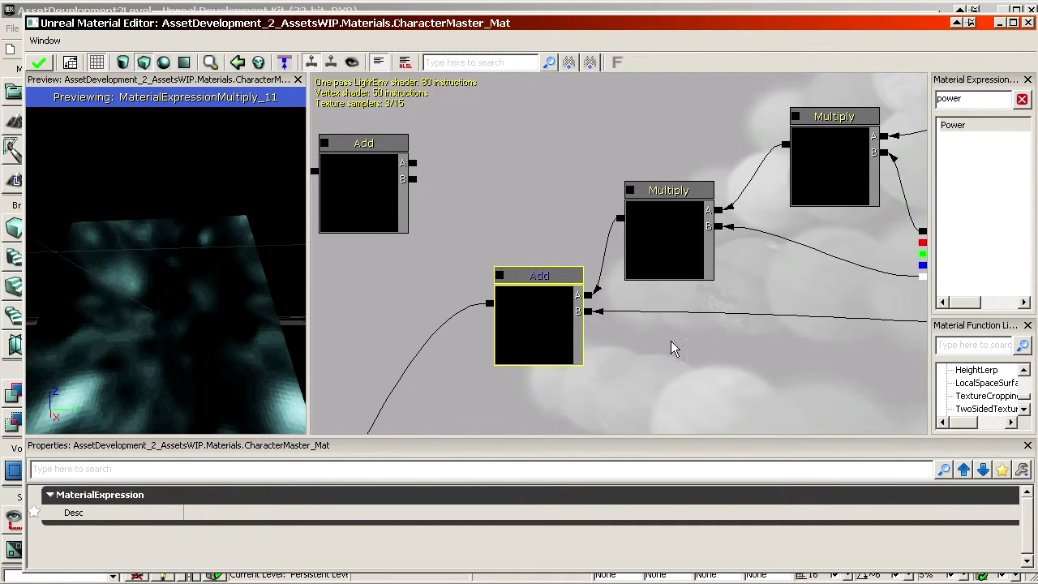
pyautogui.moveTo(670, 340); pyautogui.dragTo(308, 398)
pyautogui.click(557, 334)
# Step: Feed the new Add node with the reflection chain's last Multiply in A and the Fresnel chain's final Add in B
pyautogui.scroll(-4, 594, 346)
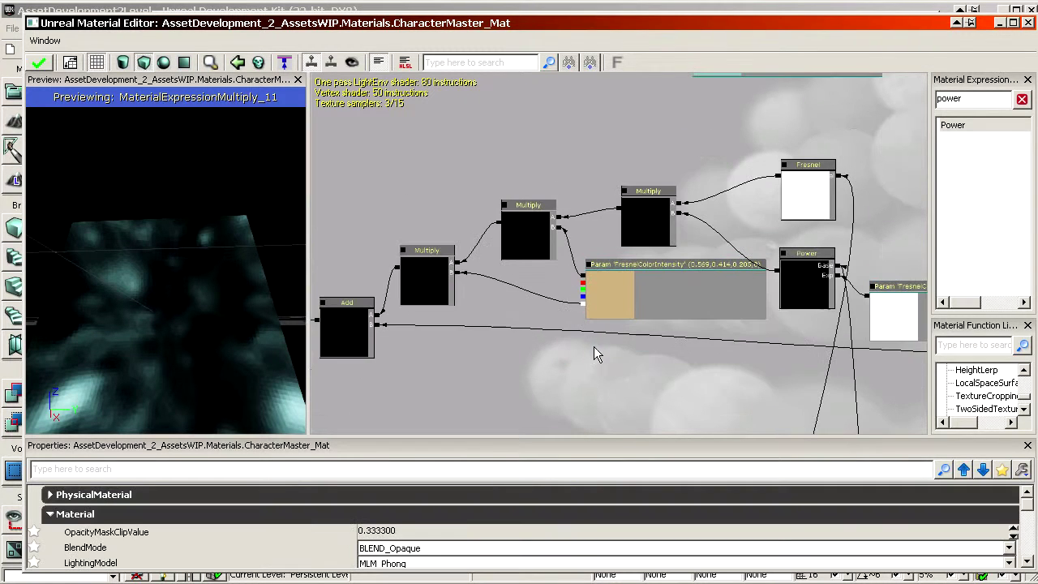
pyautogui.moveTo(594, 346); pyautogui.dragTo(132, 263)
pyautogui.scroll(2, 577, 309)
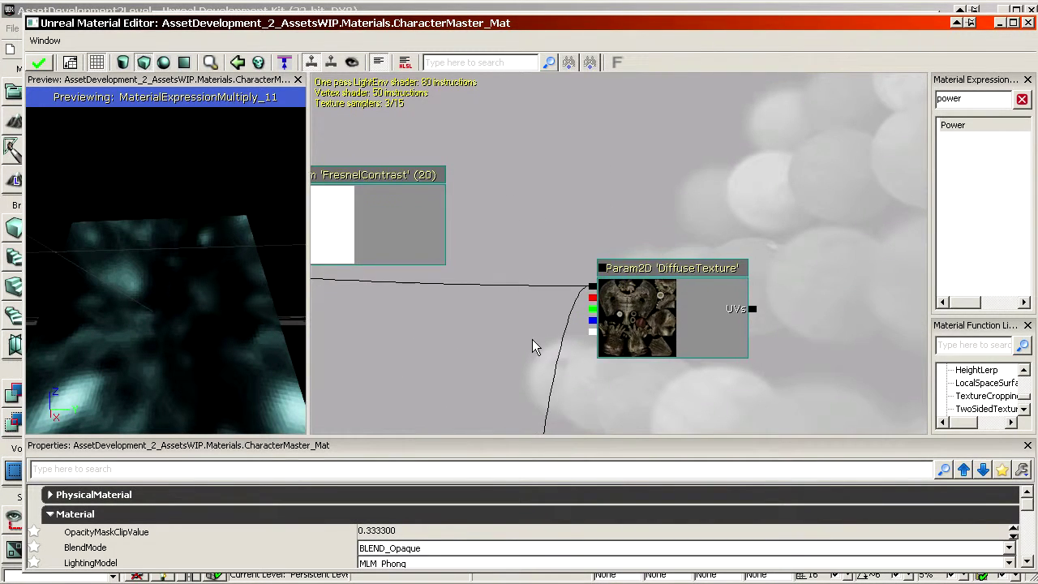
pyautogui.moveTo(532, 339); pyautogui.dragTo(1001, 400)
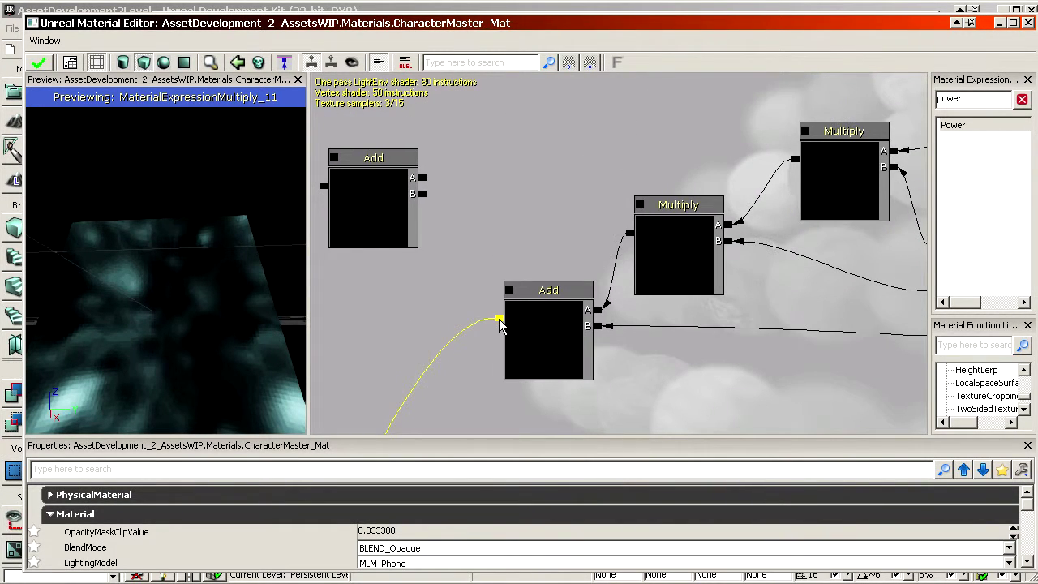
pyautogui.moveTo(422, 180); pyautogui.dragTo(574, 170)
# Step: Stop previewing the reflection's Multiply node and connect the new Add node's output to the material's Diffuse input
pyautogui.rightClick(654, 185)
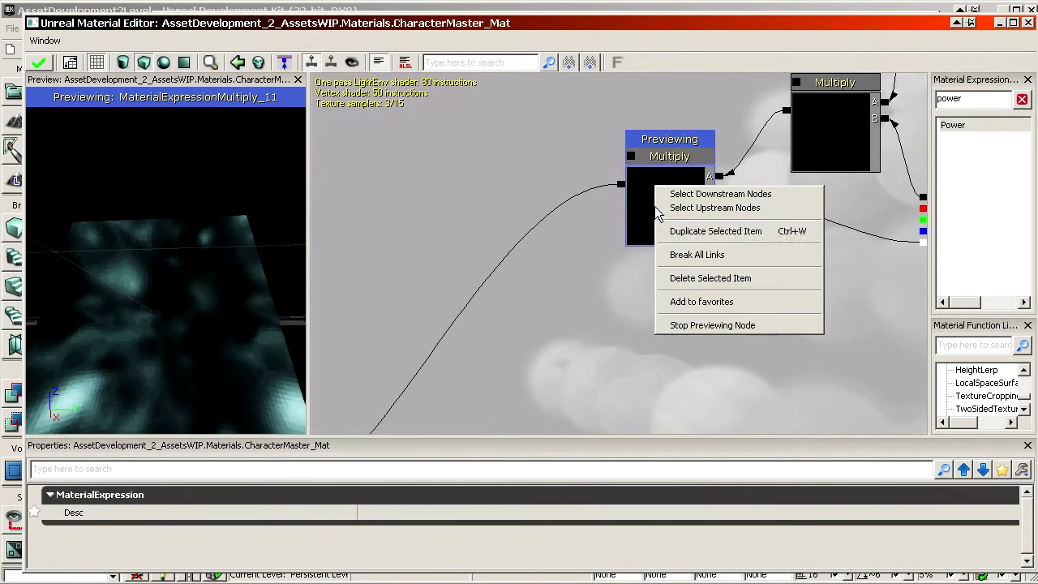
pyautogui.click(712, 325)
pyautogui.scroll(-2, 600, 345)
pyautogui.moveTo(600, 345); pyautogui.dragTo(916, 130)
pyautogui.moveTo(641, 379); pyautogui.dragTo(646, 294)
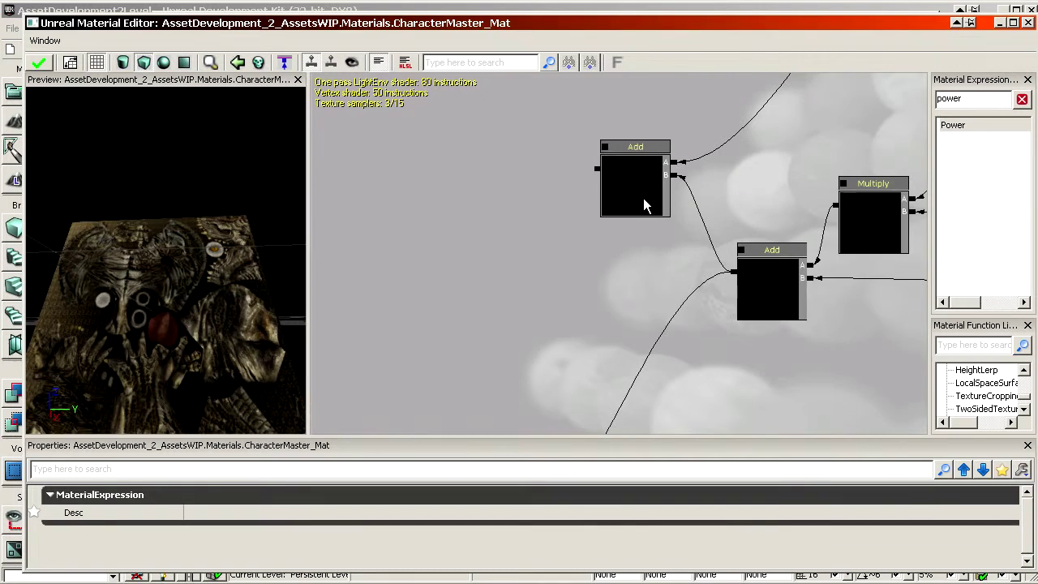
pyautogui.moveTo(605, 146); pyautogui.dragTo(545, 393)
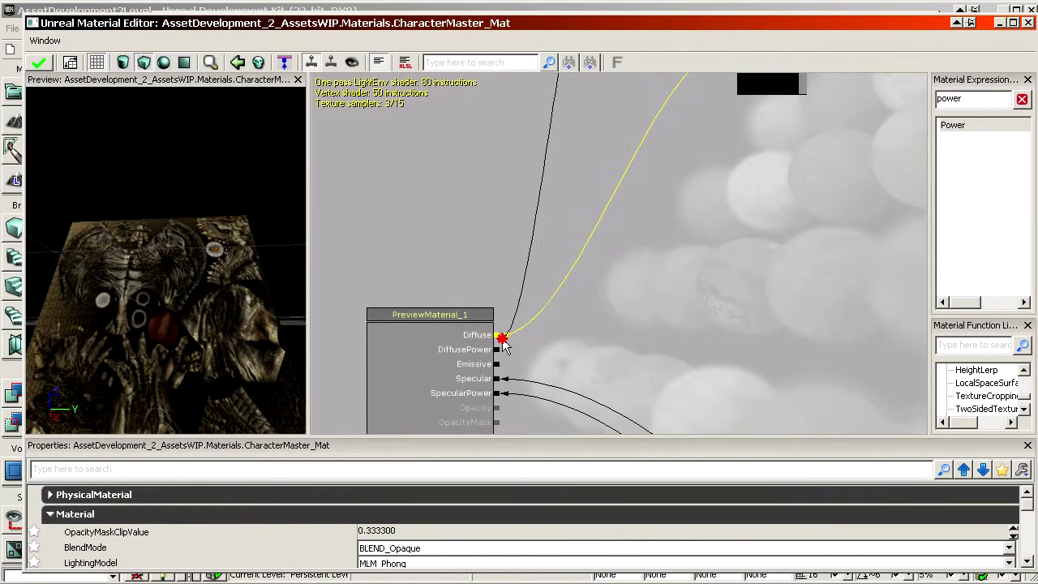
pyautogui.moveTo(498, 337); pyautogui.dragTo(497, 335)
# Step: Examine the combined diffuse, Fresnel and electricity reflection on the preview plane from several angles
pyautogui.moveTo(167, 313); pyautogui.dragTo(203, 313)
pyautogui.moveTo(167, 313); pyautogui.dragTo(167, 243, button='right')
pyautogui.moveTo(162, 332); pyautogui.dragTo(243, 334)
pyautogui.moveTo(162, 334); pyautogui.dragTo(162, 373, button='right')
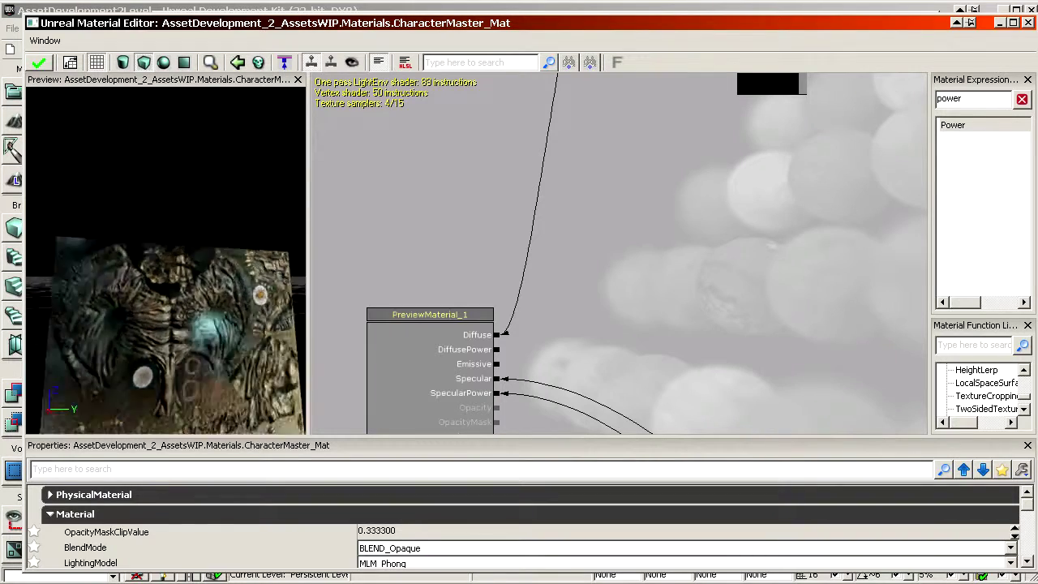
pyautogui.moveTo(163, 334); pyautogui.dragTo(203, 334)
pyautogui.moveTo(162, 334); pyautogui.dragTo(162, 292, button='right')
# Step: Show the material on the Tlaloc character mesh in the preview and inspect the reflection up close
pyautogui.moveTo(122, 99); pyautogui.dragTo(160, 97)
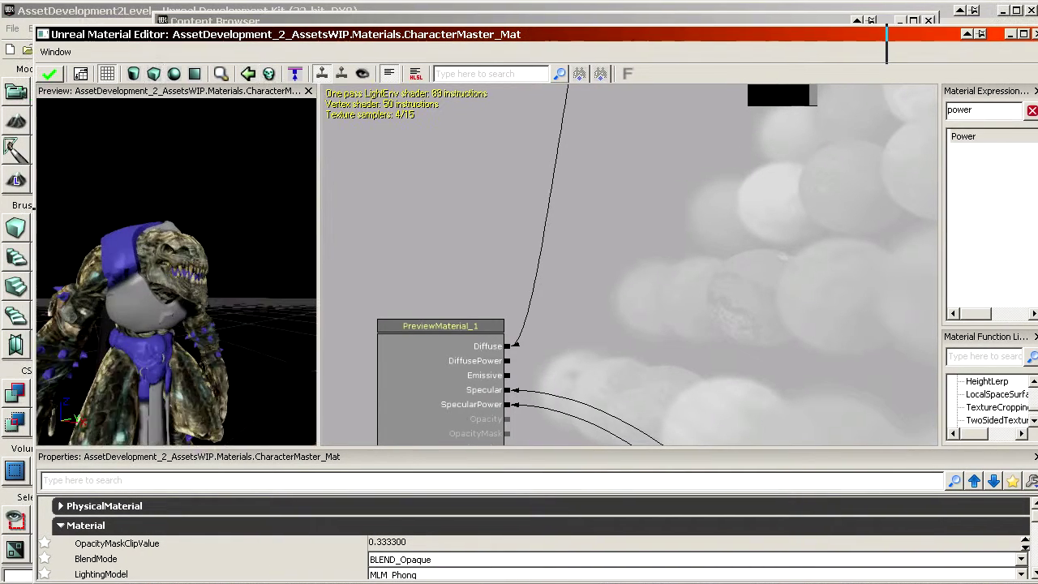
pyautogui.moveTo(162, 284); pyautogui.dragTo(235, 283)
pyautogui.moveTo(176, 272); pyautogui.dragTo(176, 231, button='right')
pyautogui.moveTo(176, 272); pyautogui.dragTo(103, 268)
# Step: Look over the reflection and Fresnel chains in the material graph, including the Fresnel and Power nodes
pyautogui.scroll(-6, 621, 283)
pyautogui.scroll(-2, 407, 236)
pyautogui.moveTo(584, 178); pyautogui.dragTo(511, 217)
pyautogui.scroll(7, 552, 182)
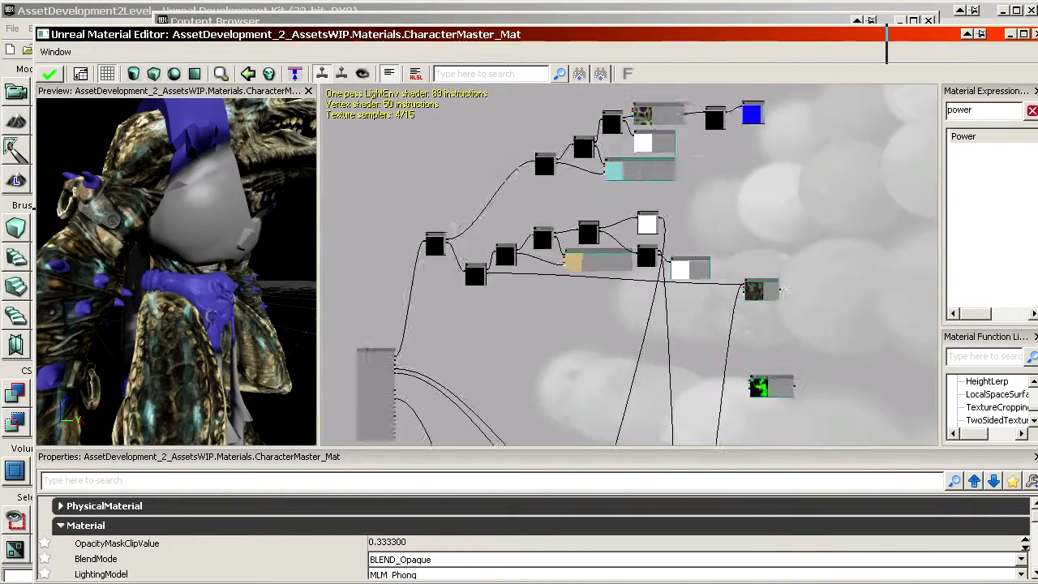
pyautogui.scroll(3, 551, 113)
pyautogui.scroll(-5, 552, 175)
pyautogui.moveTo(763, 377); pyautogui.dragTo(572, 287)
pyautogui.scroll(2, 632, 276)
pyautogui.scroll(-3, 662, 262)
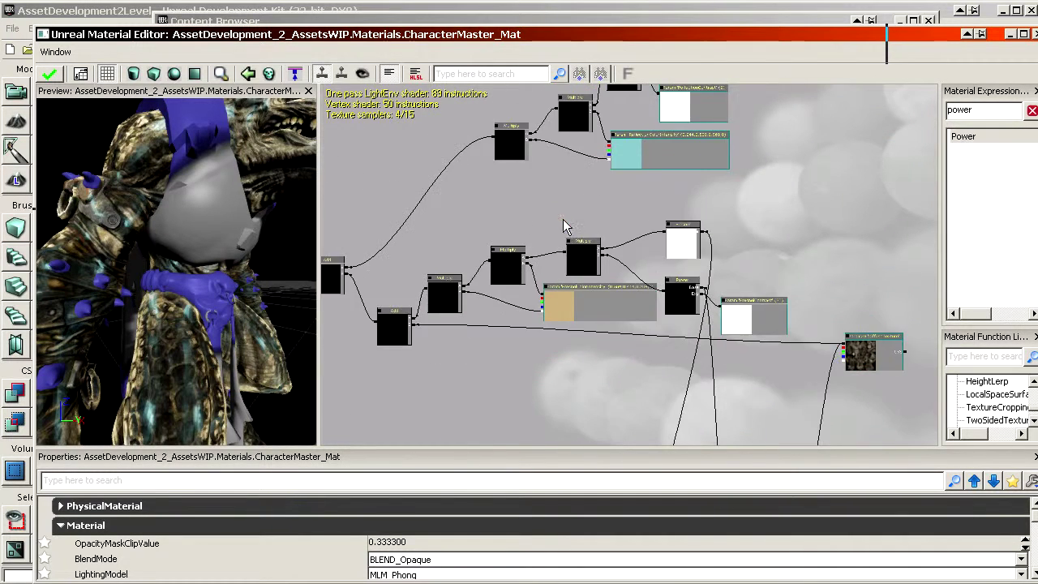
pyautogui.scroll(4, 566, 227)
pyautogui.scroll(-2, 566, 244)
pyautogui.click(566, 288)
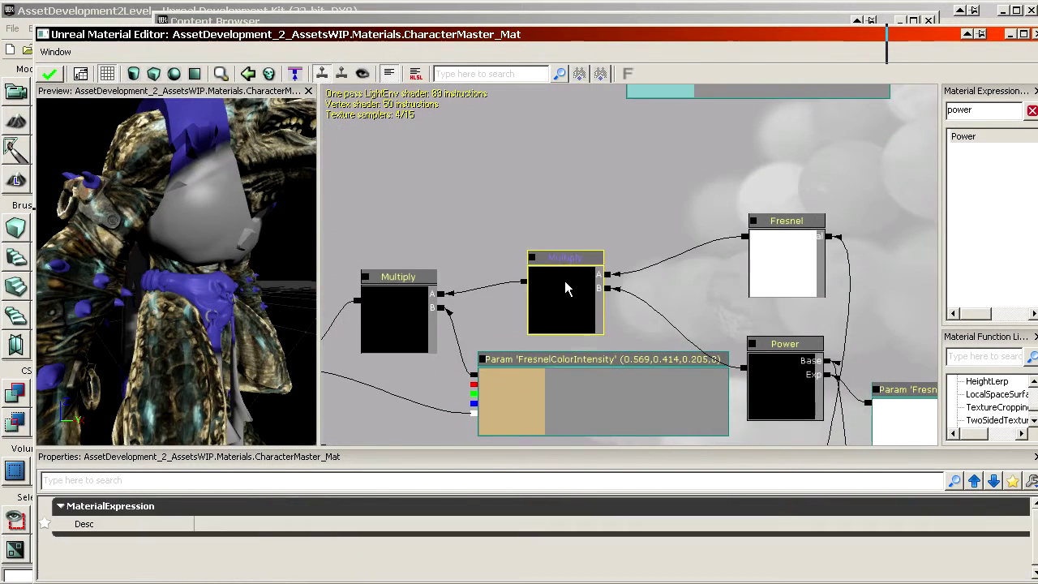
# Step: Add a Multiply node at the end of the reflection chain, multiplying the chain's result by the Fresnel chain's Power output
pyautogui.moveTo(583, 275); pyautogui.dragTo(808, 445)
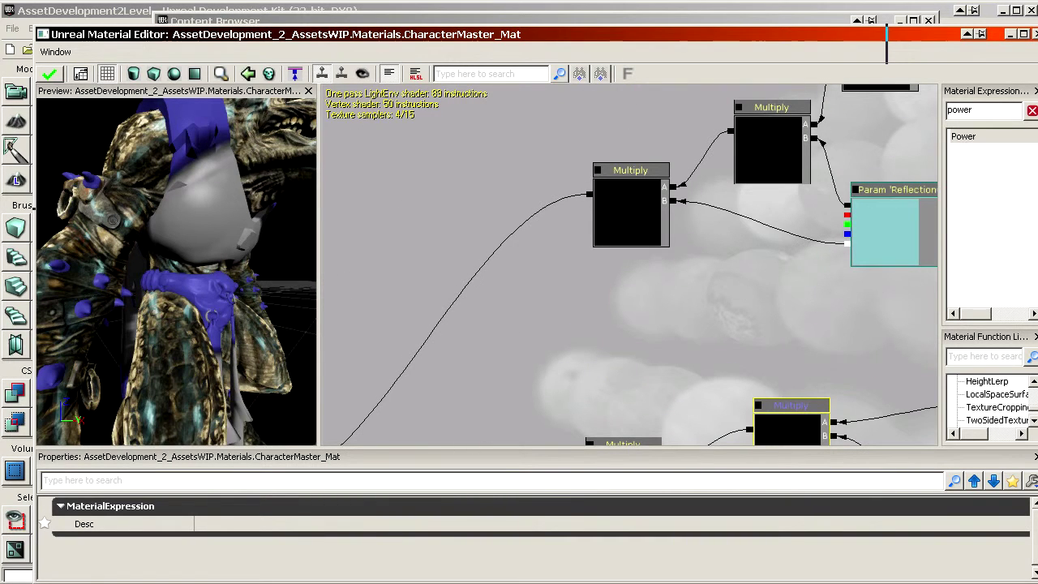
pyautogui.press('m')
pyautogui.click(462, 221)
pyautogui.moveTo(585, 194); pyautogui.dragTo(260, 18)
pyautogui.scroll(1, 577, 261)
pyautogui.moveTo(577, 261); pyautogui.dragTo(479, 226)
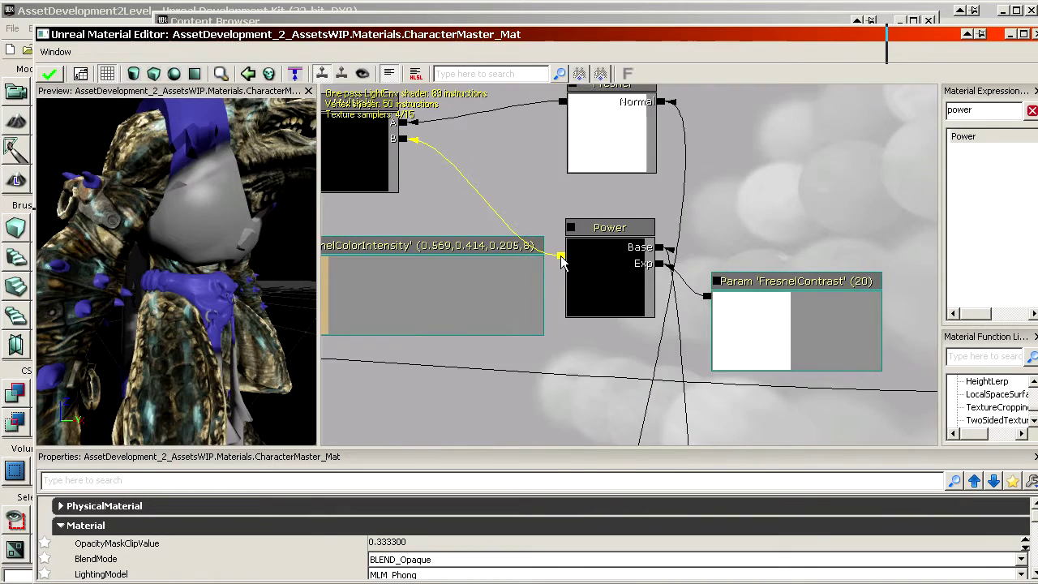
pyautogui.moveTo(562, 256); pyautogui.dragTo(523, 328)
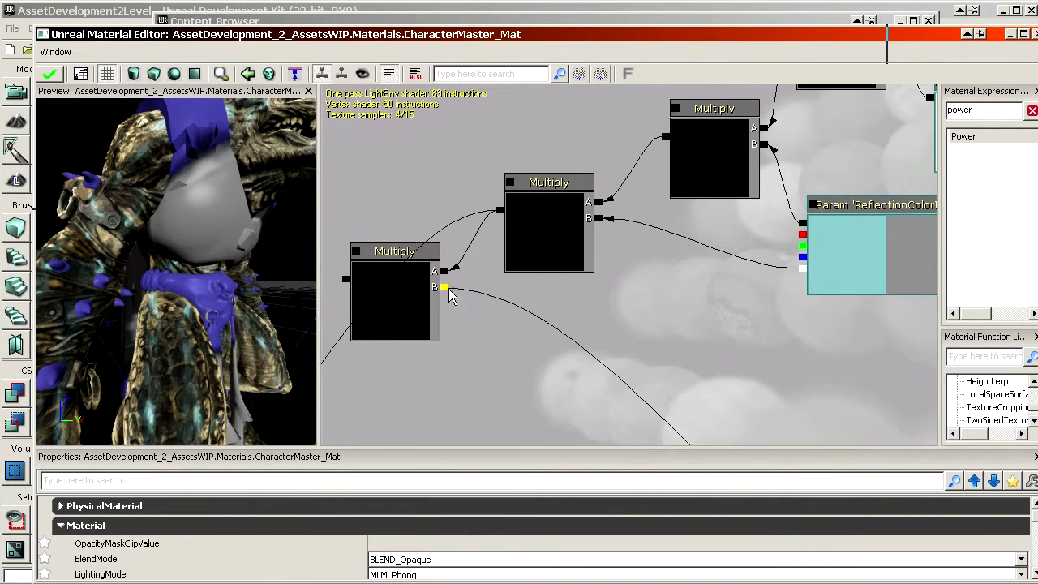
pyautogui.moveTo(449, 291); pyautogui.dragTo(449, 291)
# Step: Connect the new Multiply node to input A of the Add node that feeds Diffuse
pyautogui.moveTo(597, 310); pyautogui.dragTo(188, 25)
pyautogui.moveTo(711, 318); pyautogui.dragTo(734, 233)
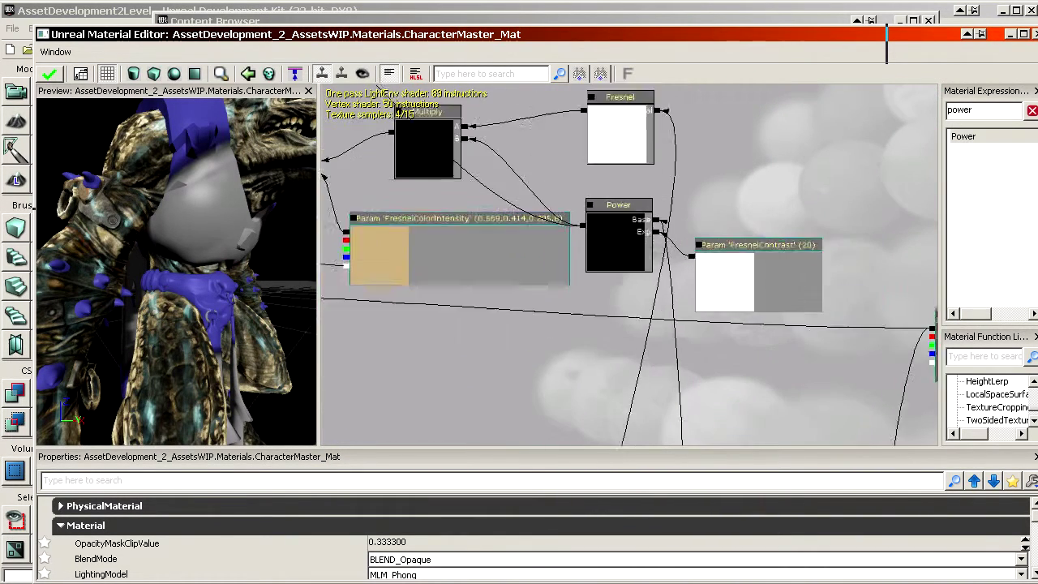
pyautogui.moveTo(680, 359); pyautogui.dragTo(1037, 576)
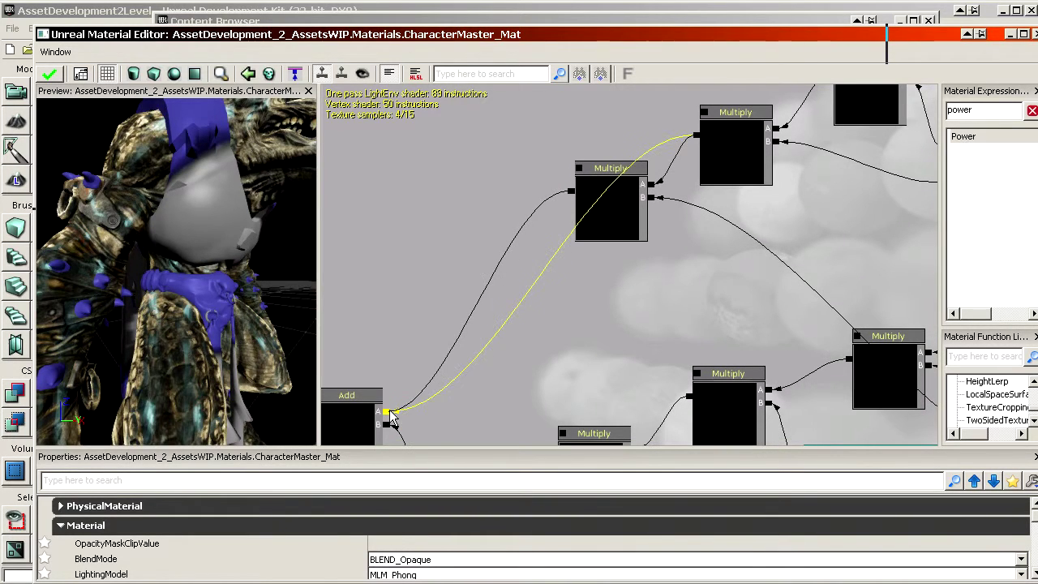
pyautogui.moveTo(390, 410); pyautogui.dragTo(390, 411)
# Step: Inspect the Fresnel-masked reflection on the character's arm and bracelet in the preview
pyautogui.moveTo(187, 352); pyautogui.dragTo(185, 357)
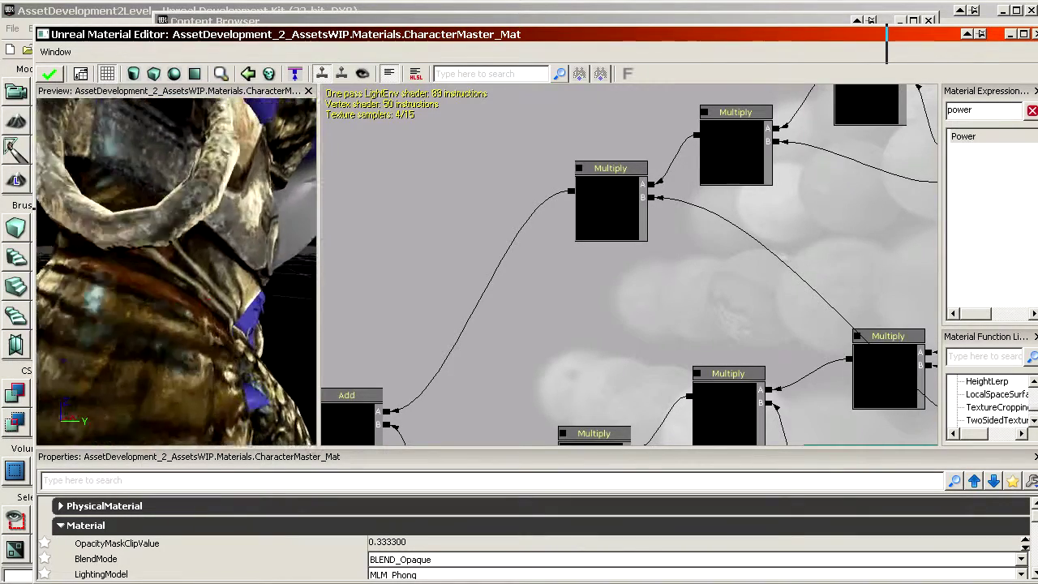
pyautogui.moveTo(211, 279); pyautogui.dragTo(231, 261)
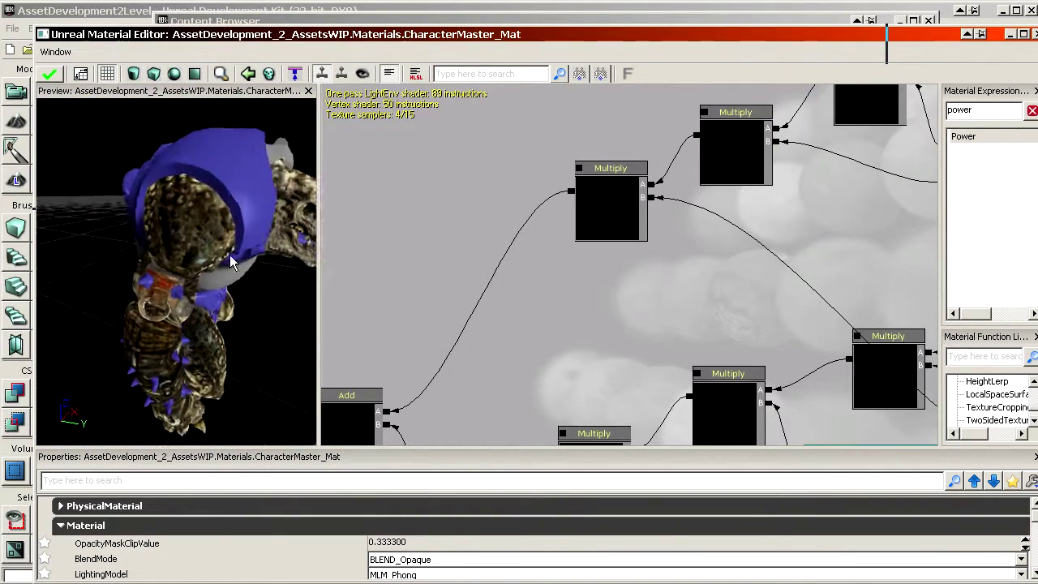
pyautogui.moveTo(231, 261); pyautogui.dragTo(244, 235, button='right')
# Step: Set the ReflectionContrast parameter's default value to 1.5
pyautogui.scroll(-2, 504, 259)
pyautogui.moveTo(908, 101); pyautogui.dragTo(553, 235)
pyautogui.scroll(4, 553, 235)
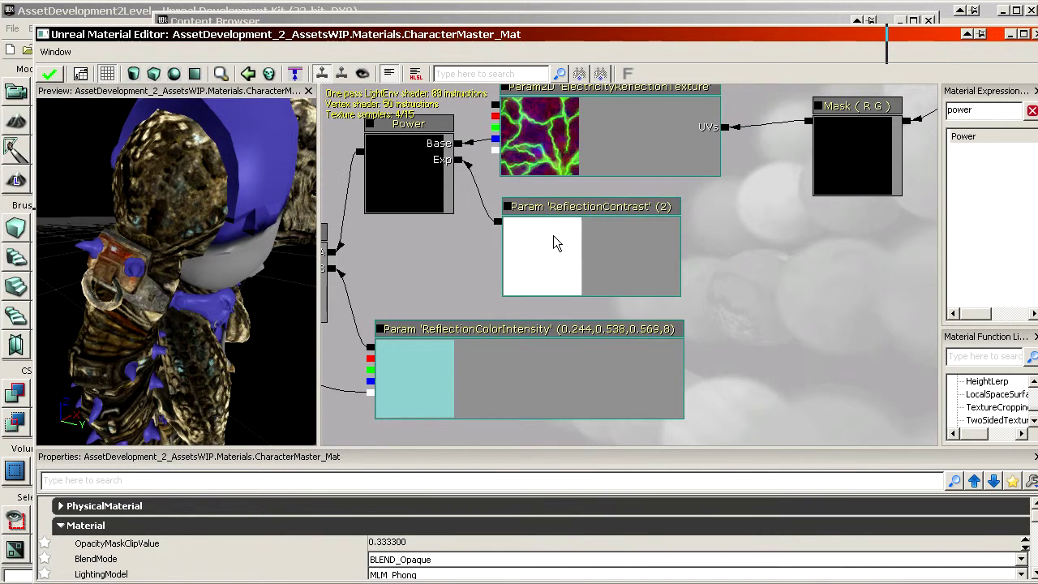
pyautogui.click(556, 243)
pyautogui.click(263, 525)
pyautogui.click(262, 511)
pyautogui.write('1.')
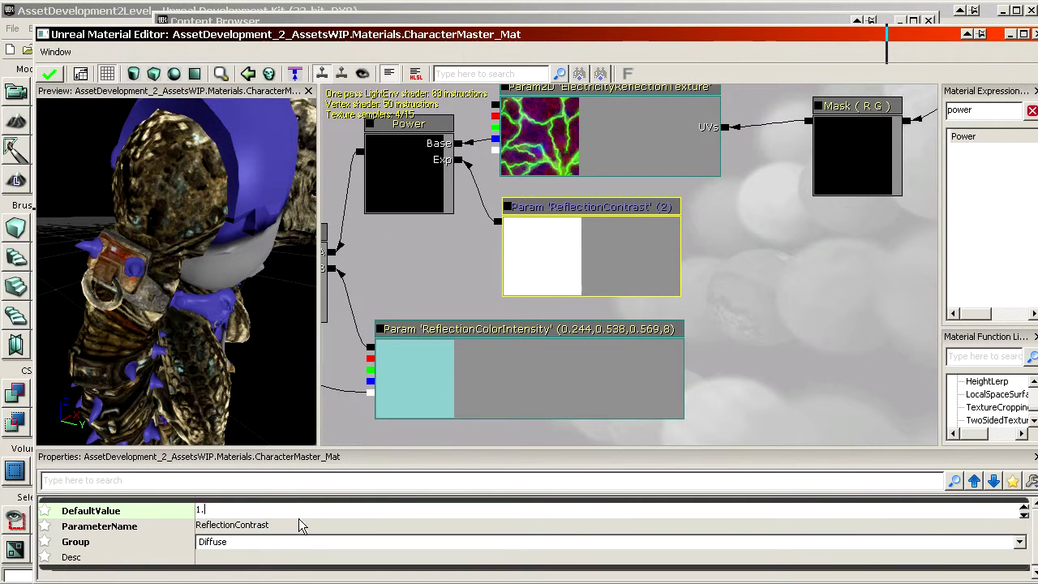
pyautogui.write('5')
pyautogui.press('Return')
# Step: Set the ReflectionColorIntensity parameter's default alpha to 16 and check the stronger reflection on the character
pyautogui.click(445, 397)
pyautogui.click(459, 572)
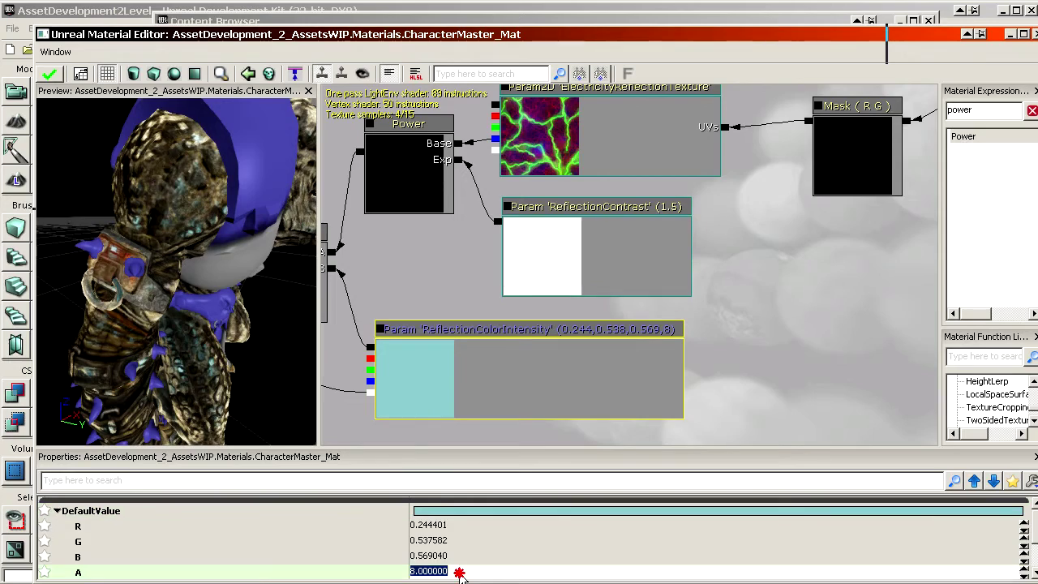
pyautogui.write('16')
pyautogui.press('Return')
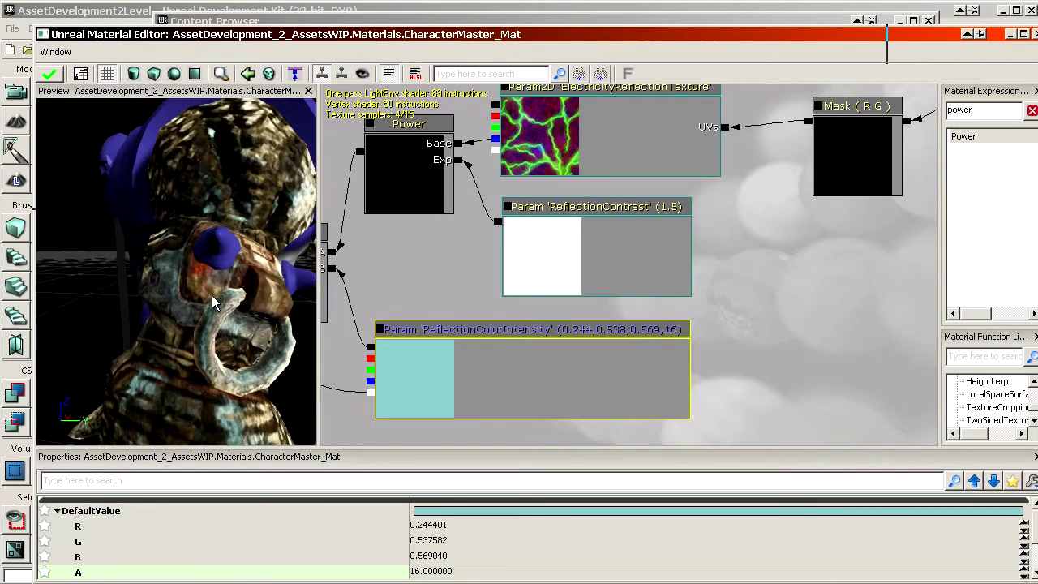
pyautogui.moveTo(176, 268); pyautogui.dragTo(178, 182)
pyautogui.moveTo(176, 221); pyautogui.dragTo(209, 294)
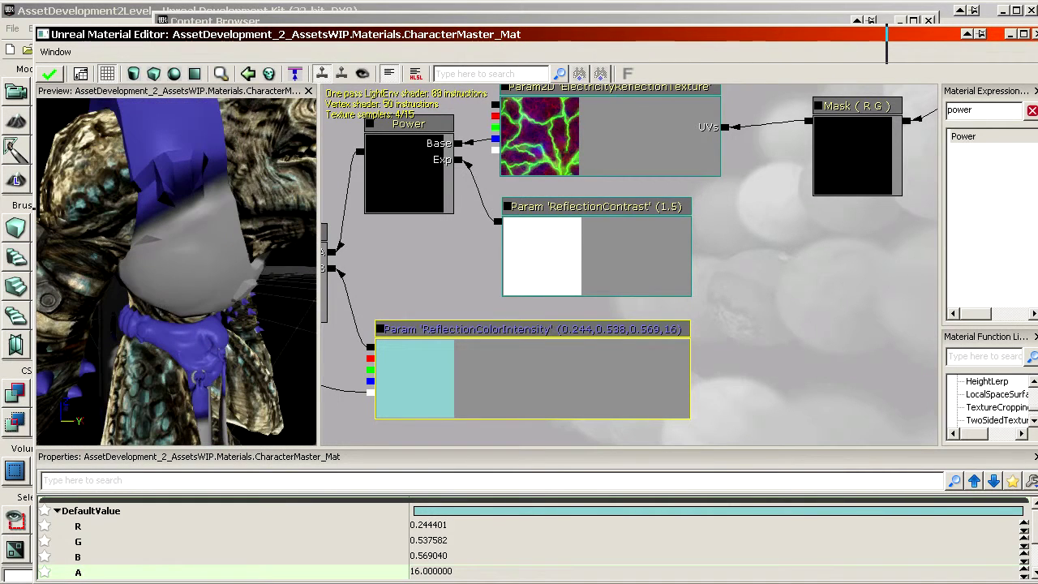
# Step: Select the MetalEyeMaskTexture parameter node and examine its colour-coded mask
pyautogui.scroll(-8, 723, 119)
pyautogui.moveTo(706, 290); pyautogui.dragTo(648, 126)
pyautogui.scroll(8, 706, 291)
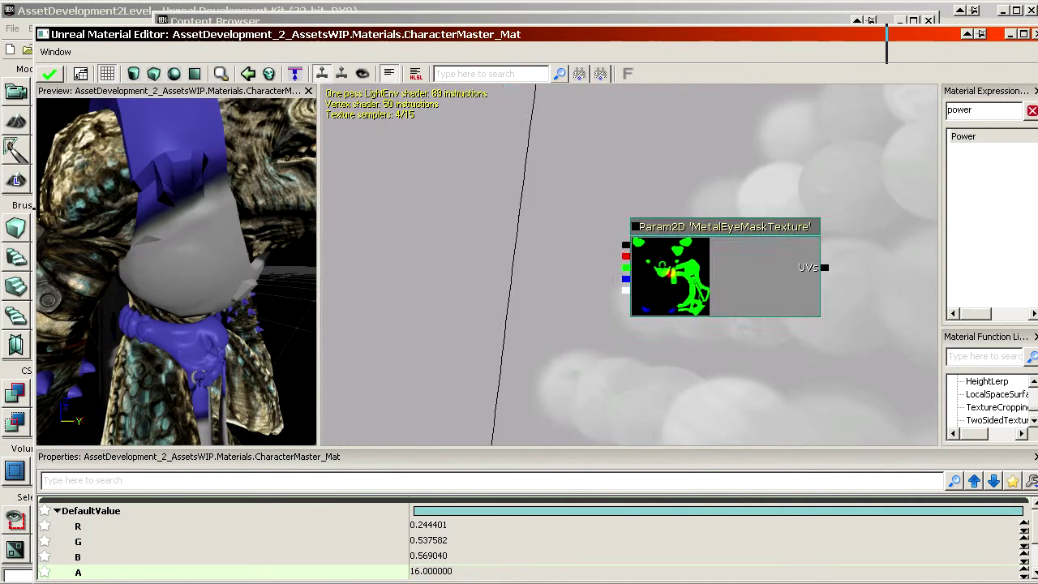
pyautogui.click(706, 290)
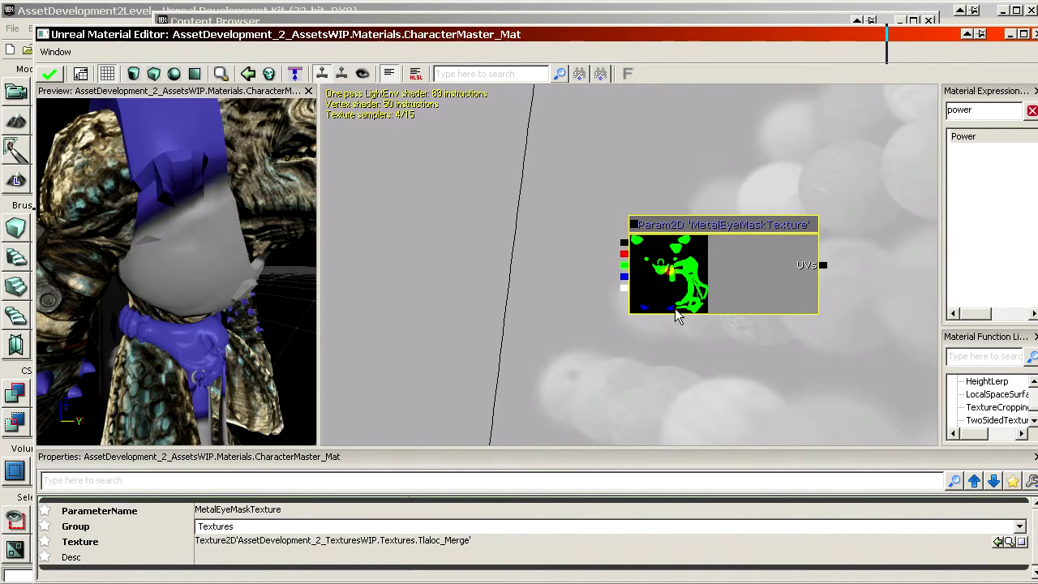
# Step: Open the Tlaloc_Body_D texture from the AssetDevelopment_2_TexturesWIP package, examine its metal parts, close it and return to the material graph
pyautogui.moveTo(583, 32); pyautogui.dragTo(335, 303)
pyautogui.click(661, 273)
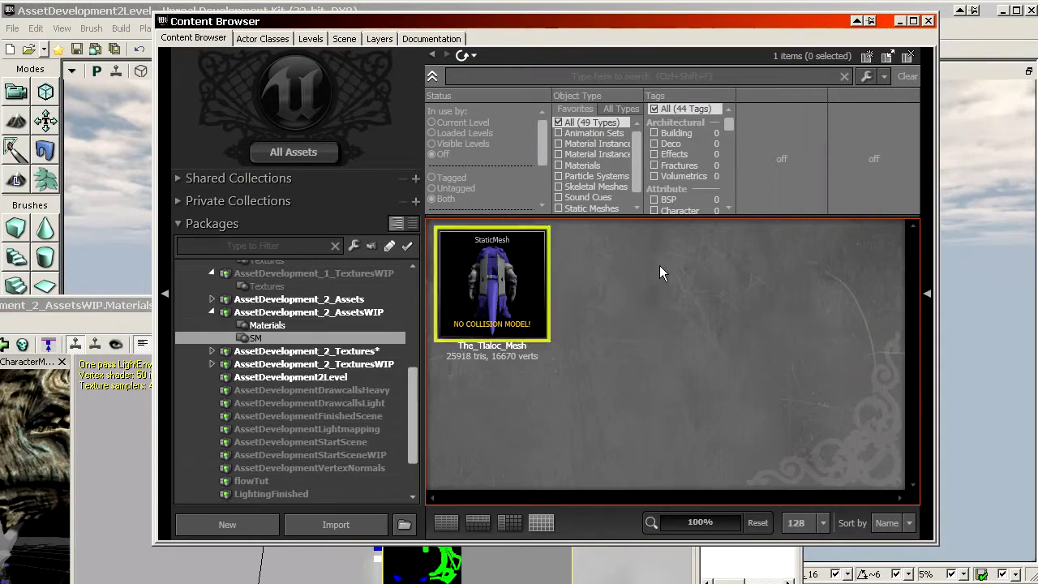
pyautogui.click(363, 365)
pyautogui.scroll(-2, 649, 397)
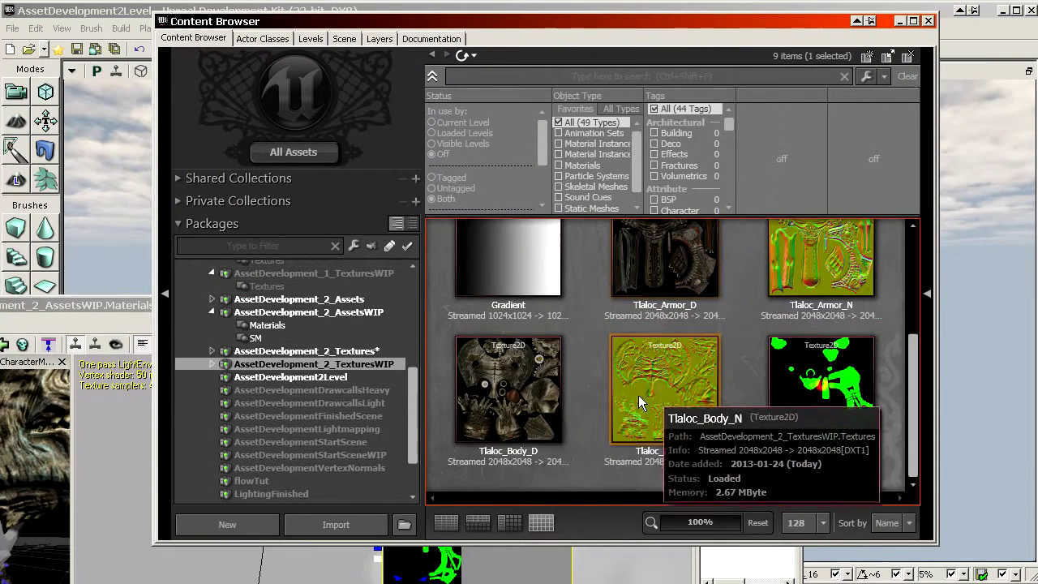
pyautogui.click(535, 396)
pyautogui.doubleClick(536, 398)
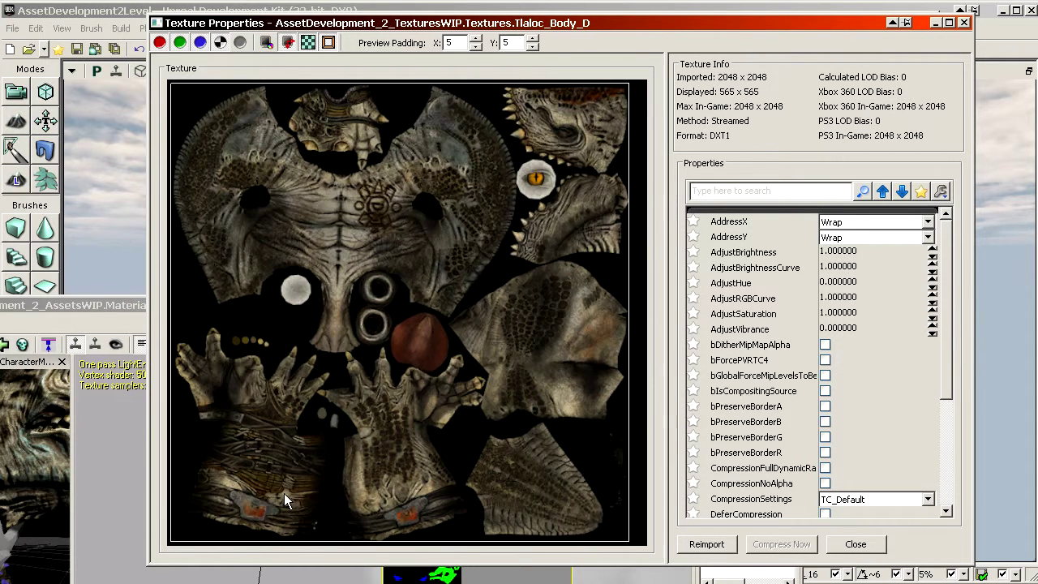
pyautogui.click(849, 545)
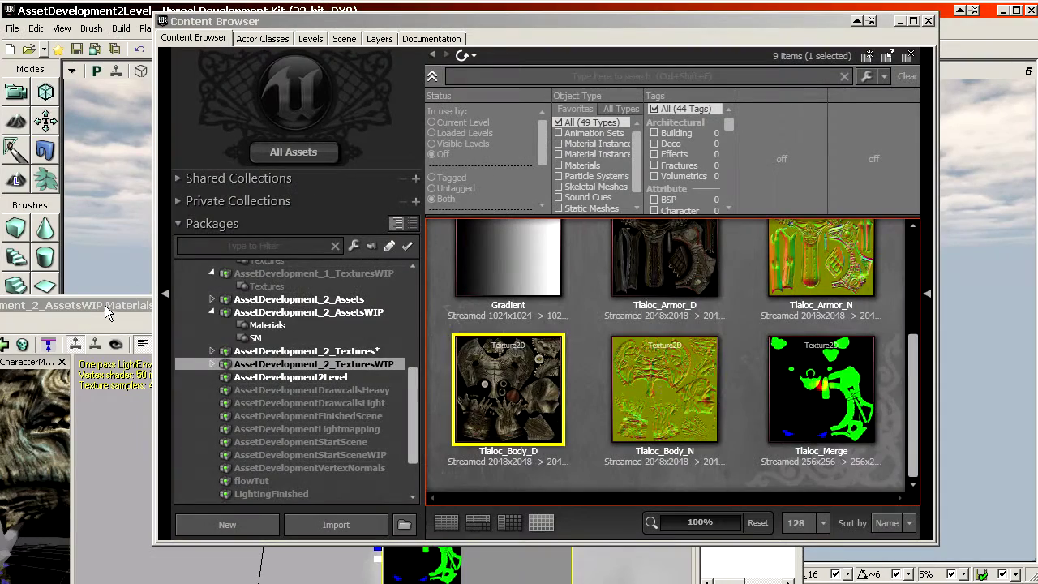
pyautogui.moveTo(105, 314); pyautogui.dragTo(335, 30)
# Step: Move the MetalEyeMaskTexture node up next to the end of the reflection chain, above its last Multiply node
pyautogui.scroll(-7, 526, 215)
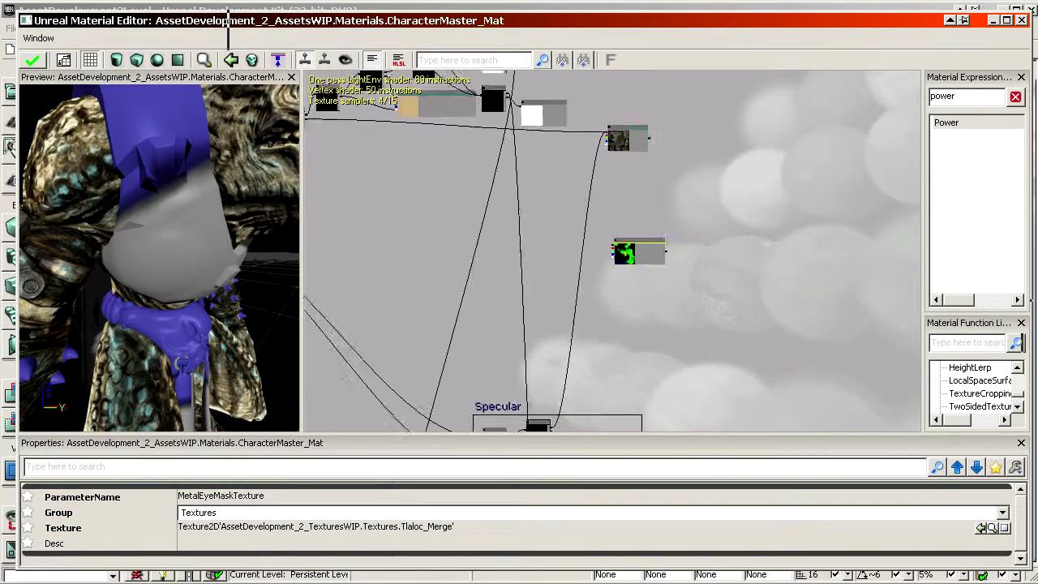
pyautogui.moveTo(516, 195); pyautogui.dragTo(531, 241)
pyautogui.scroll(1, 531, 241)
pyautogui.keyDown('ctrl'); pyautogui.moveTo(688, 297); pyautogui.dragTo(614, 196); pyautogui.keyUp('ctrl')
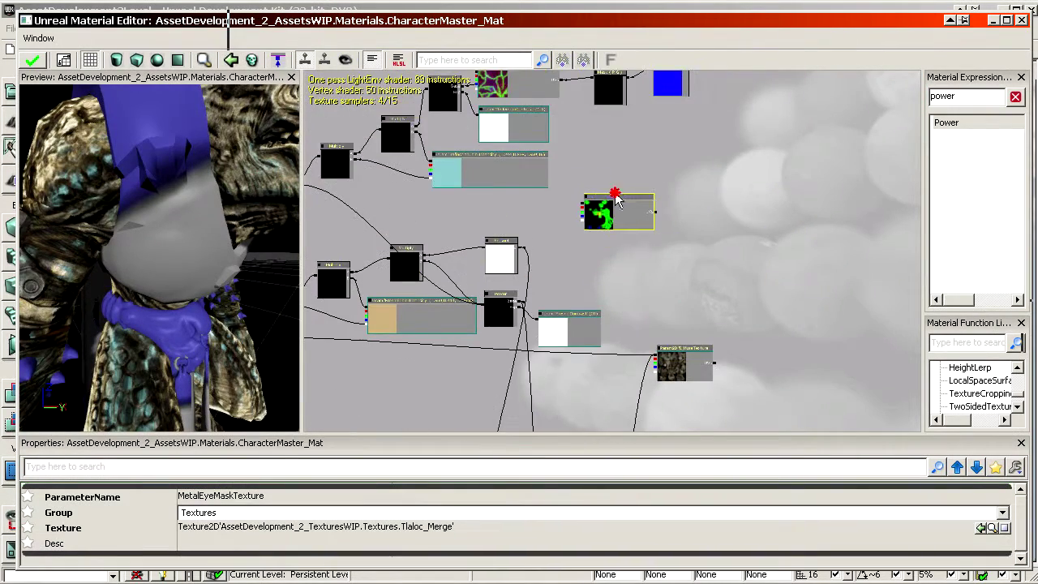
pyautogui.moveTo(600, 252); pyautogui.dragTo(818, 350)
pyautogui.scroll(5, 482, 221)
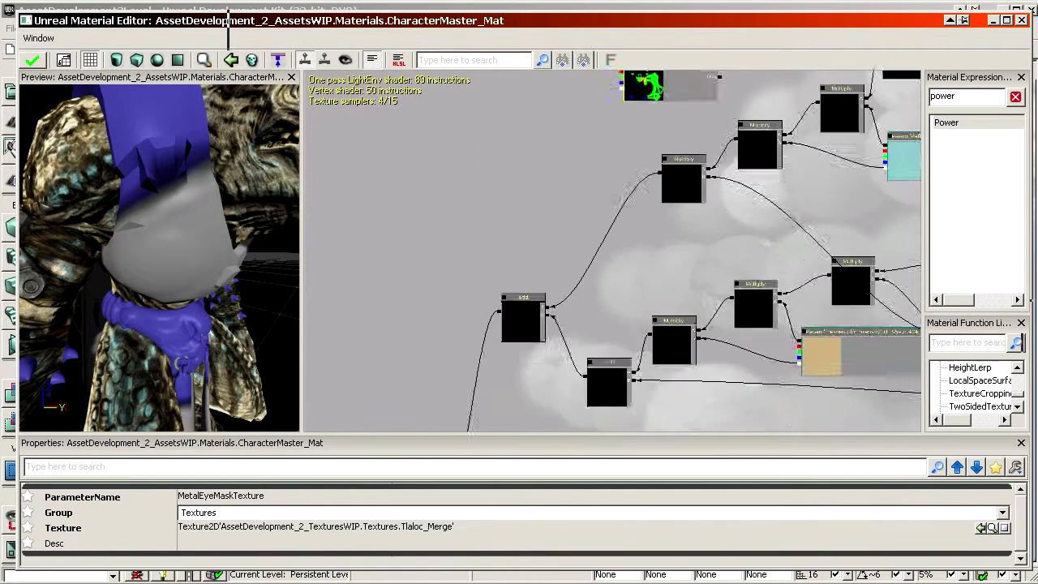
# Step: Add a Multiply node combining the MetalEyeMaskTexture's blue channel with the output of the reflection chain's last Multiply
pyautogui.keyDown('ctrl'); pyautogui.moveTo(549, 186); pyautogui.dragTo(545, 219); pyautogui.keyUp('ctrl')
pyautogui.moveTo(402, 337); pyautogui.dragTo(435, 252)
pyautogui.click(387, 214)
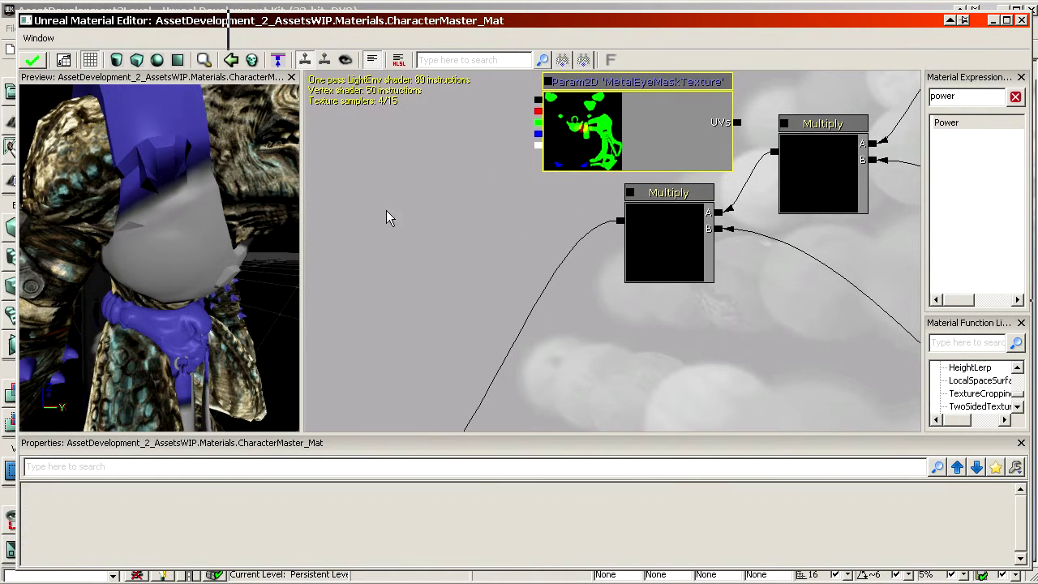
pyautogui.moveTo(538, 134); pyautogui.dragTo(480, 239)
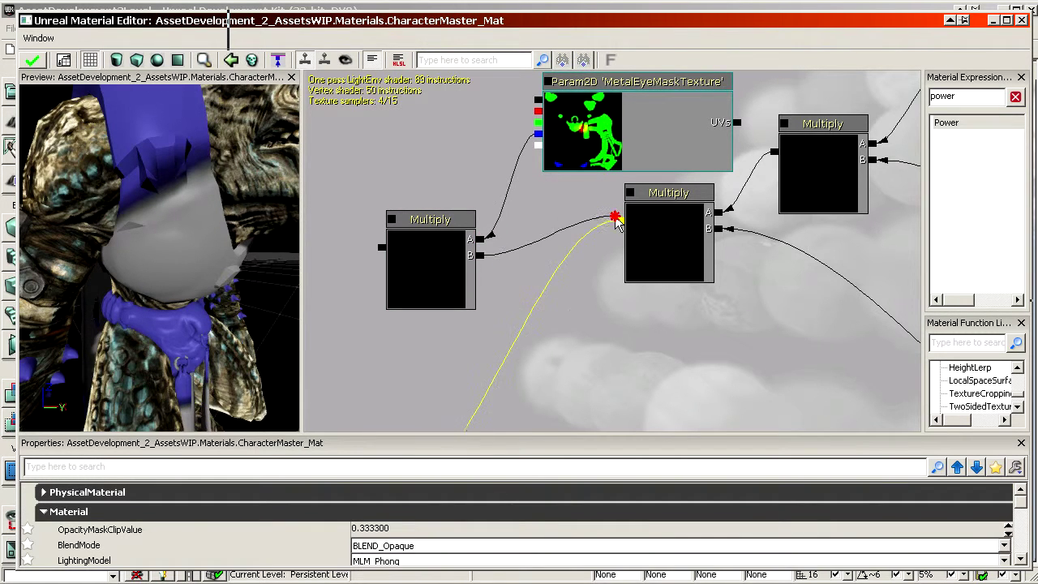
pyautogui.moveTo(448, 286); pyautogui.dragTo(494, 246)
# Step: Feed the new mask Multiply into the Add node and check the reflection on the character's metal parts
pyautogui.moveTo(424, 208); pyautogui.dragTo(431, 366)
pyautogui.scroll(-3, 583, 345)
pyautogui.moveTo(583, 344); pyautogui.dragTo(442, 397)
pyautogui.scroll(3, 690, 115)
pyautogui.moveTo(690, 115); pyautogui.dragTo(917, 196)
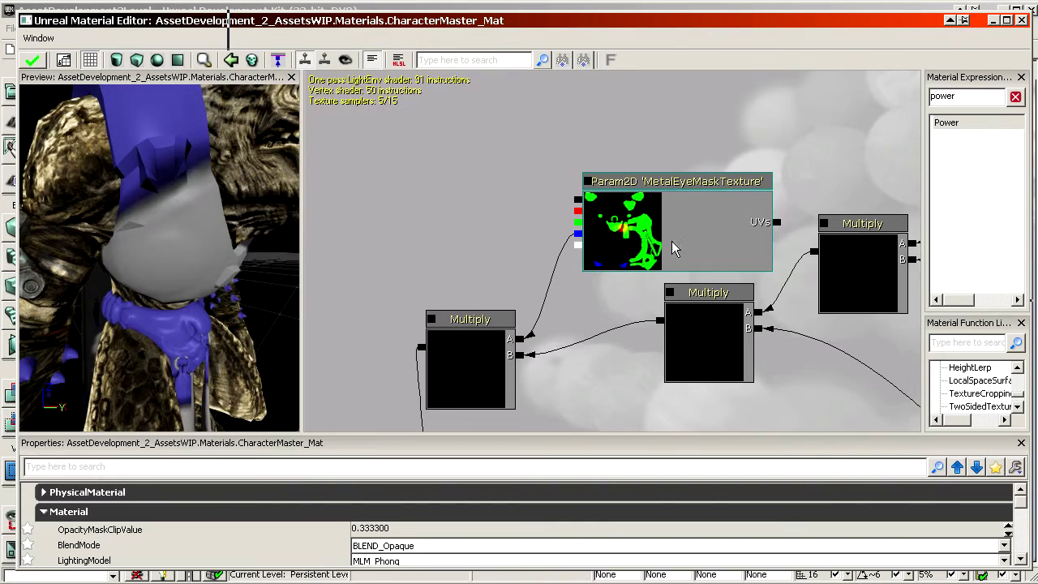
pyautogui.scroll(3, 176, 315)
pyautogui.moveTo(176, 314); pyautogui.dragTo(211, 315)
pyautogui.moveTo(73, 317); pyautogui.dragTo(211, 316)
pyautogui.moveTo(211, 317); pyautogui.dragTo(211, 267, button='right')
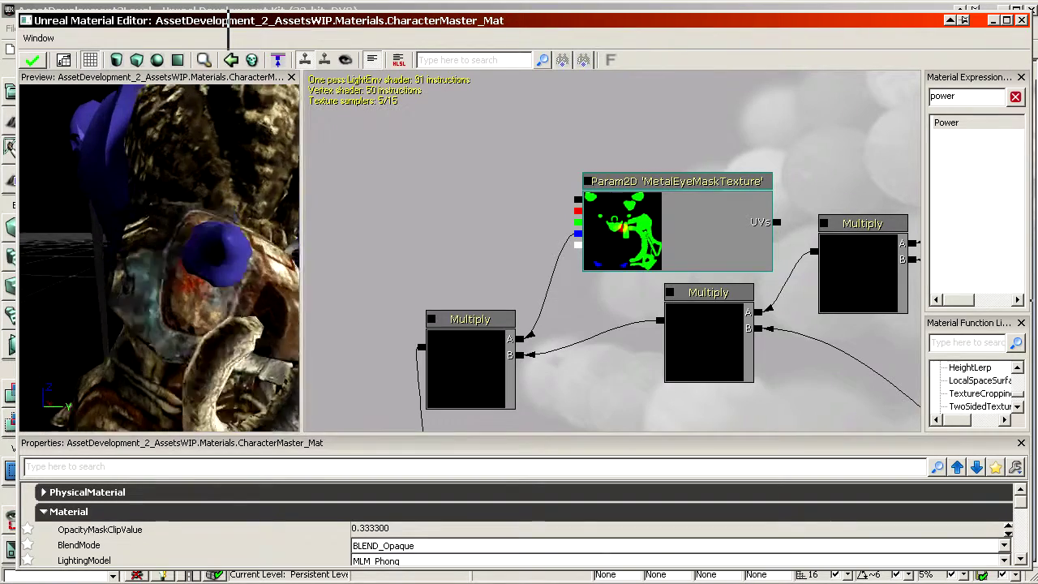
pyautogui.moveTo(211, 268); pyautogui.dragTo(146, 276)
# Step: Reduce the saturation of the ReflectionColorIntensity parameter's default colour to 0.25
pyautogui.scroll(-4, 474, 294)
pyautogui.moveTo(474, 294); pyautogui.dragTo(640, 285)
pyautogui.scroll(4, 639, 285)
pyautogui.click(640, 285)
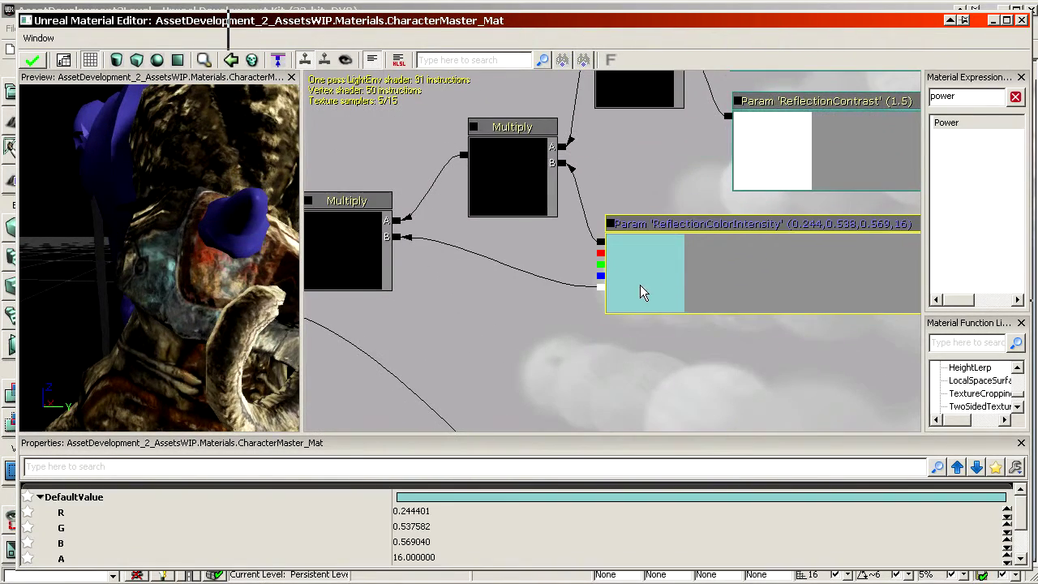
pyautogui.click(462, 496)
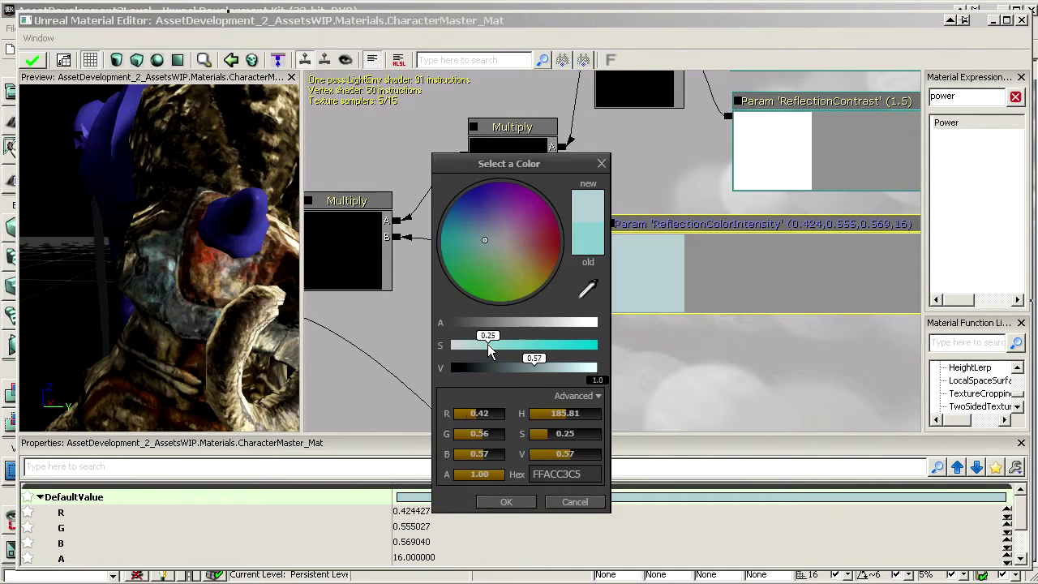
pyautogui.click(503, 503)
# Step: Set the ReflectionContrast default to 2 and the ReflectionColorIntensity default alpha to 8
pyautogui.moveTo(791, 163); pyautogui.dragTo(542, 270)
pyautogui.click(542, 271)
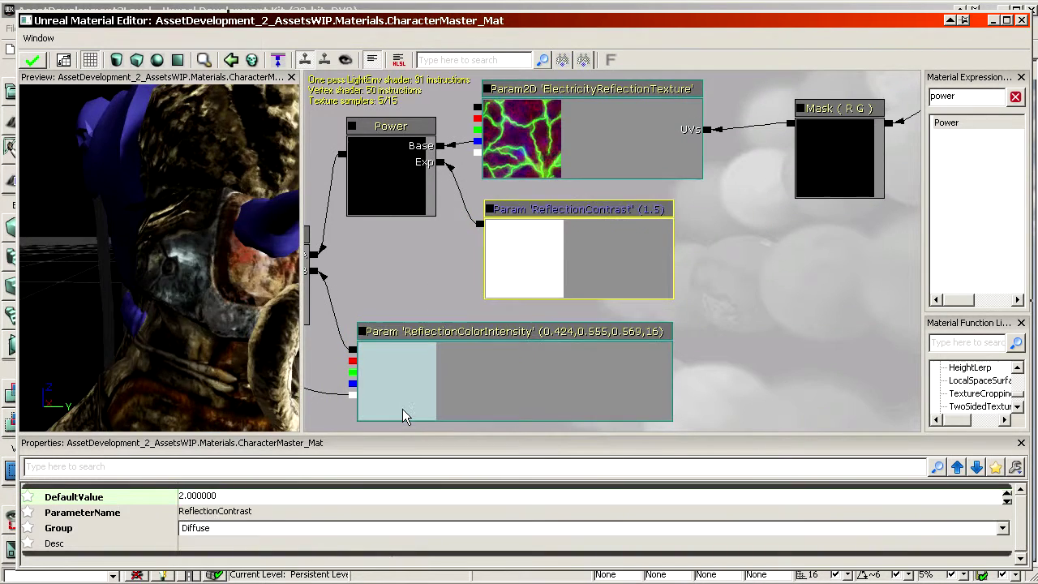
pyautogui.click(406, 416)
pyautogui.scroll(-1, 449, 543)
pyautogui.click(430, 527)
pyautogui.write('8')
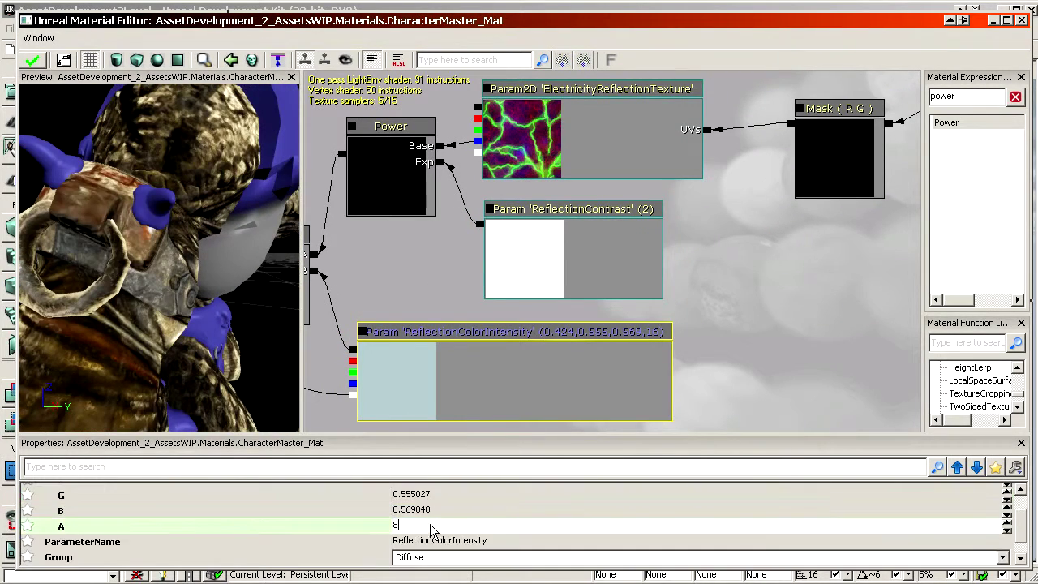
pyautogui.press('Return')
# Step: Set the FresnelColorIntensity parameter's default alpha to 4 and check the character from the side
pyautogui.scroll(-2, 568, 259)
pyautogui.moveTo(454, 259); pyautogui.dragTo(811, 324)
pyautogui.scroll(2, 613, 247)
pyautogui.click(613, 247)
pyautogui.click(449, 526)
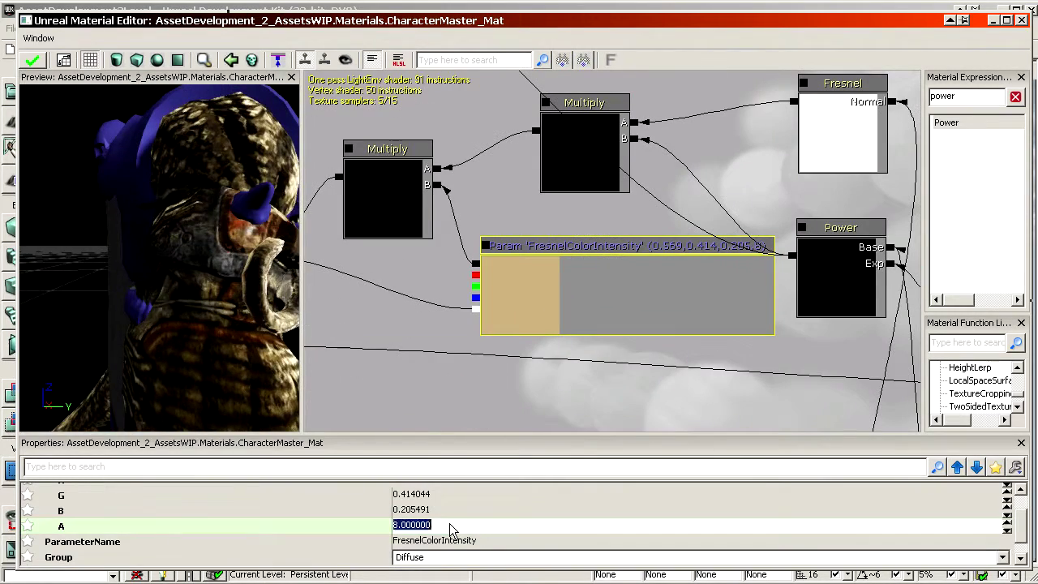
pyautogui.write('4')
pyautogui.moveTo(203, 230); pyautogui.dragTo(130, 276)
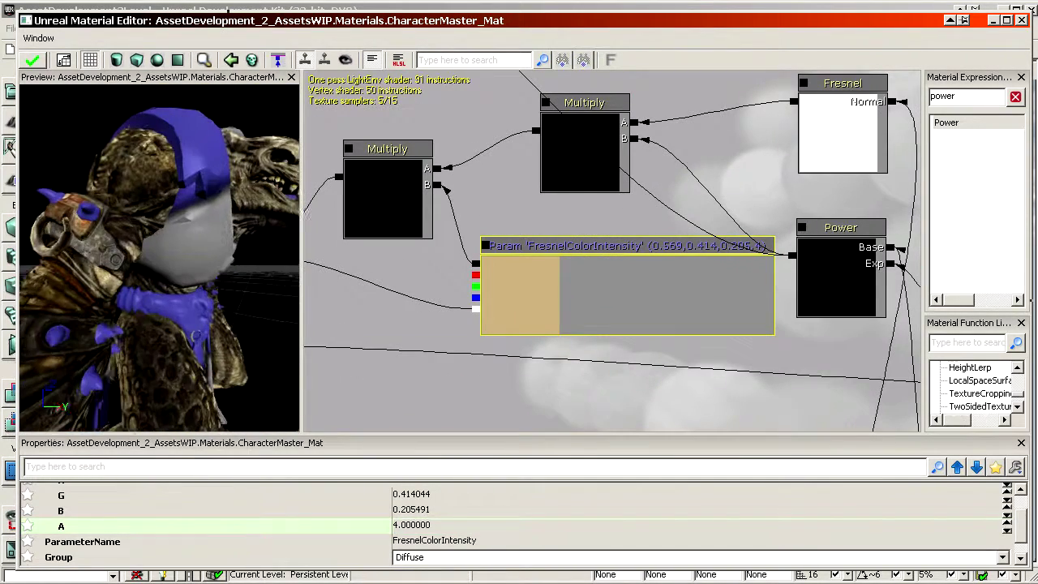
# Step: Recolour FresnelColorIntensity to a pale blue of R 0.402, G 0.535, B 0.569 with alpha 1
pyautogui.doubleClick(485, 254)
pyautogui.moveTo(483, 249); pyautogui.dragTo(470, 235)
pyautogui.click(507, 501)
pyautogui.moveTo(179, 279)
pyautogui.mouseDown()
pyautogui.moveTo(130, 279)
pyautogui.moveTo(162, 279)
pyautogui.mouseUp()
pyautogui.click(461, 501)
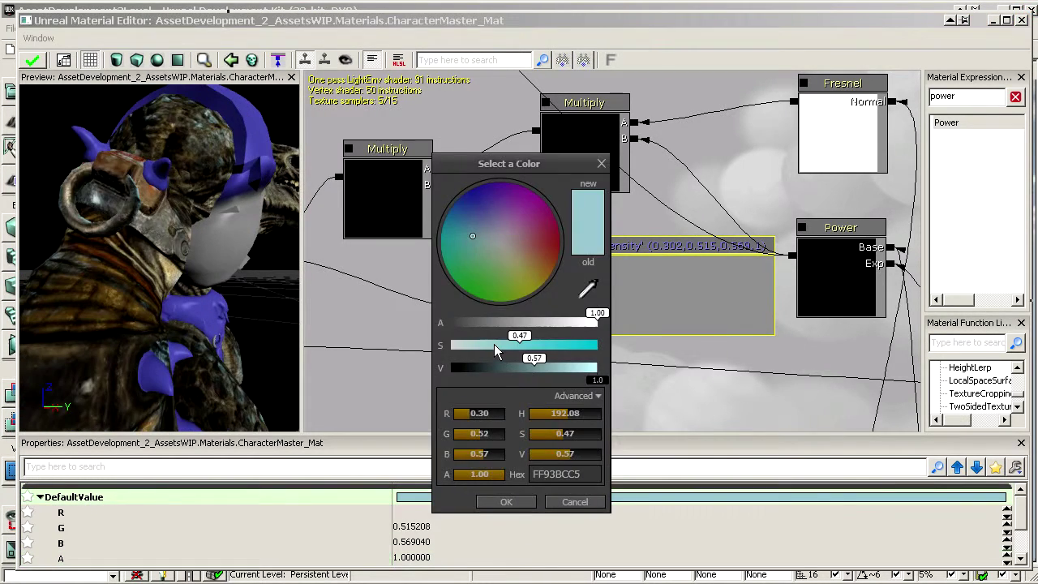
pyautogui.click(494, 345)
pyautogui.click(506, 501)
# Step: Enlarge the preview and examine the metal armour, skin and rim lighting on the character from several angles and distances
pyautogui.moveTo(301, 276); pyautogui.dragTo(480, 268)
pyautogui.moveTo(348, 255); pyautogui.dragTo(300, 255)
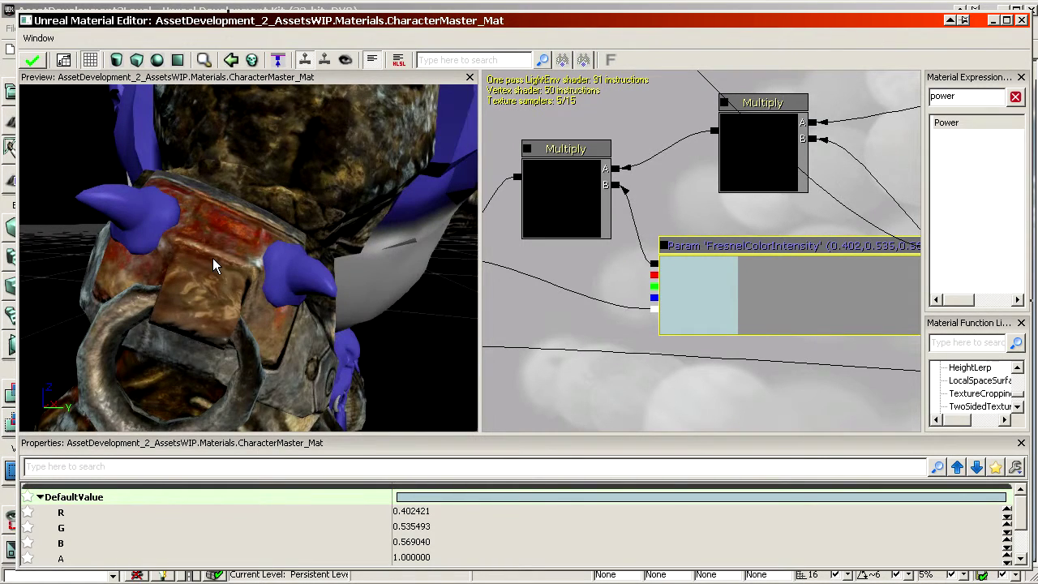
pyautogui.moveTo(185, 243); pyautogui.dragTo(346, 337)
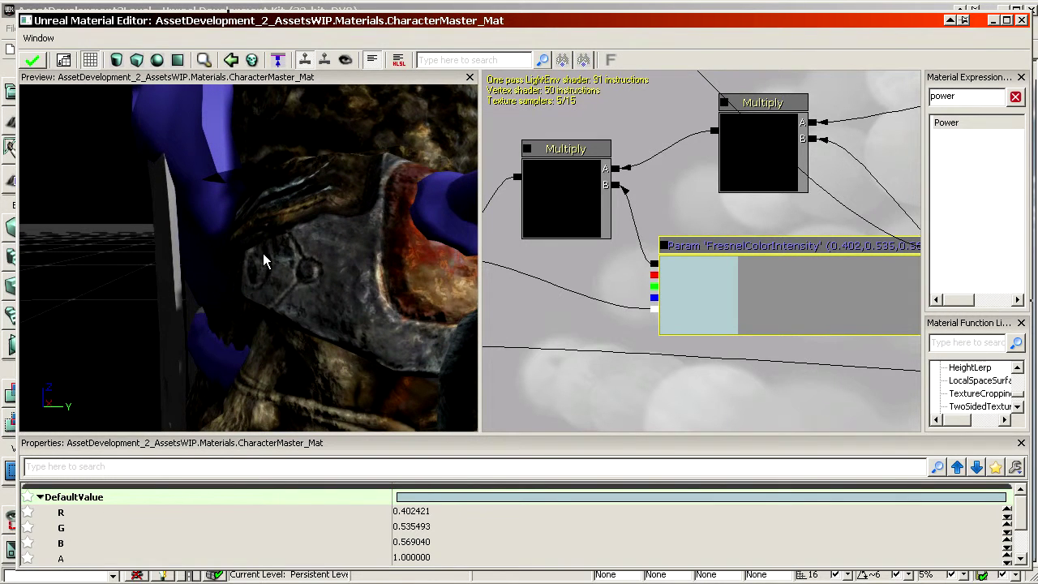
pyautogui.moveTo(308, 276); pyautogui.dragTo(223, 268)
pyautogui.moveTo(195, 258); pyautogui.dragTo(259, 203)
pyautogui.moveTo(405, 258); pyautogui.dragTo(340, 243)
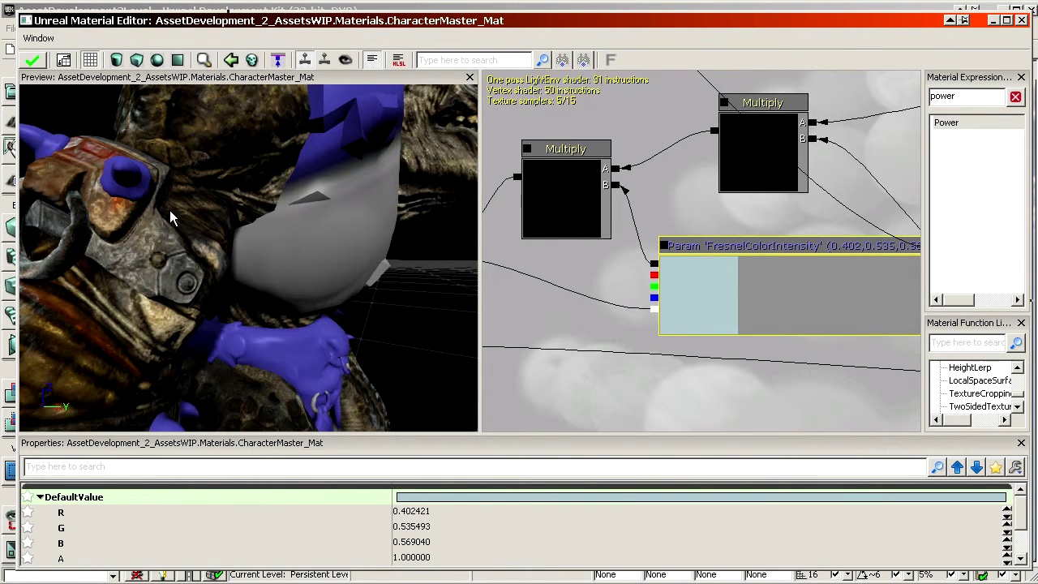
pyautogui.moveTo(230, 243); pyautogui.dragTo(175, 231)
pyautogui.moveTo(230, 243); pyautogui.dragTo(229, 275, button='right')
pyautogui.moveTo(235, 252); pyautogui.dragTo(174, 229)
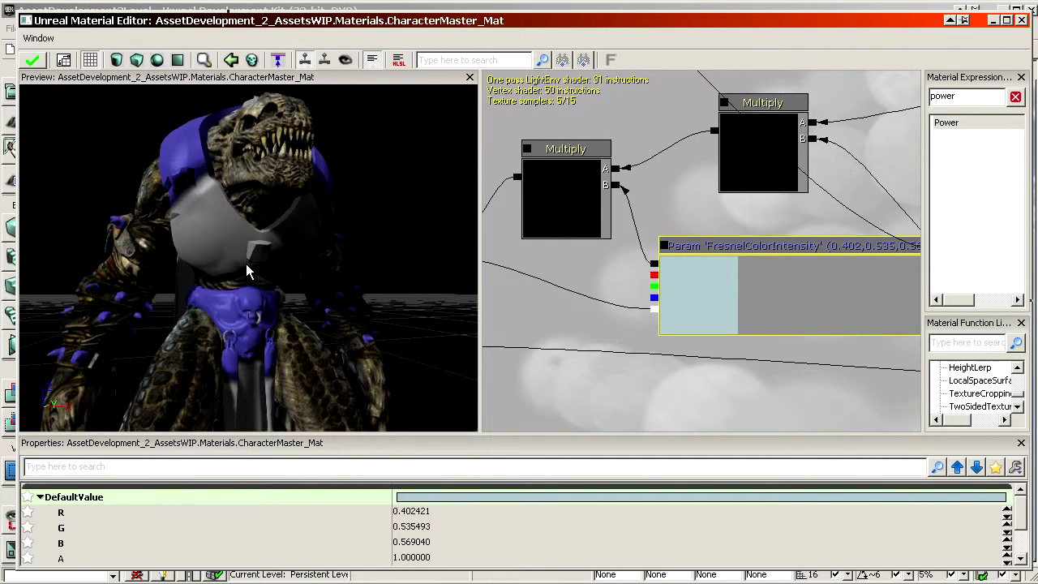
pyautogui.scroll(3, 179, 245)
pyautogui.moveTo(178, 248)
pyautogui.mouseDown()
pyautogui.moveTo(268, 248)
pyautogui.moveTo(176, 246)
pyautogui.mouseUp()
pyautogui.moveTo(176, 246); pyautogui.dragTo(176, 275, button='right')
pyautogui.moveTo(180, 243); pyautogui.dragTo(243, 235)
pyautogui.moveTo(243, 235); pyautogui.dragTo(324, 267, button='right')
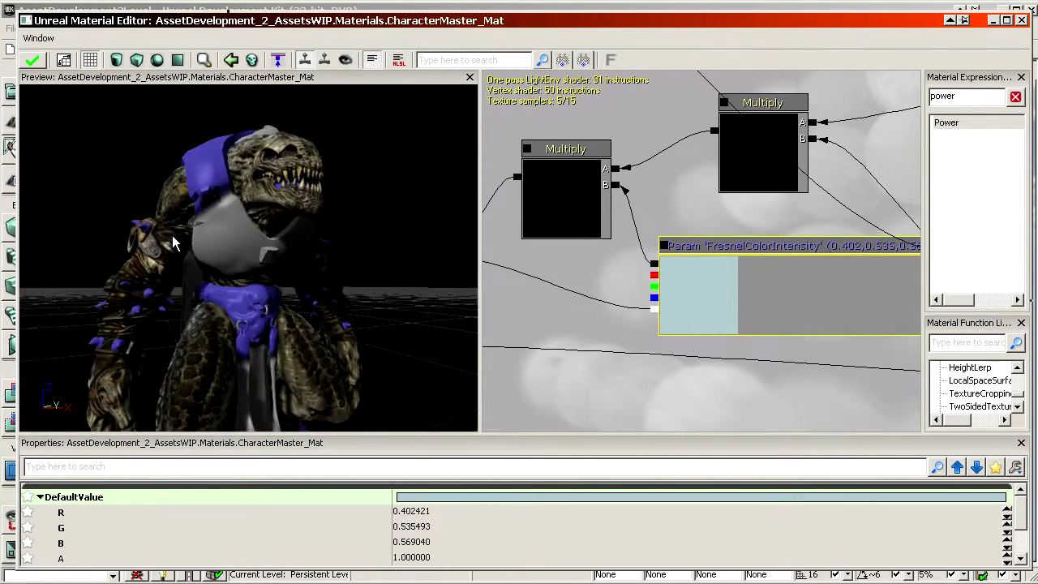
pyautogui.moveTo(324, 267); pyautogui.dragTo(292, 234)
# Step: Move the mask Multiply node up level with the reflection chain's preceding Multiply
pyautogui.scroll(-8, 608, 251)
pyautogui.moveTo(608, 251); pyautogui.dragTo(649, 316)
pyautogui.scroll(3, 608, 251)
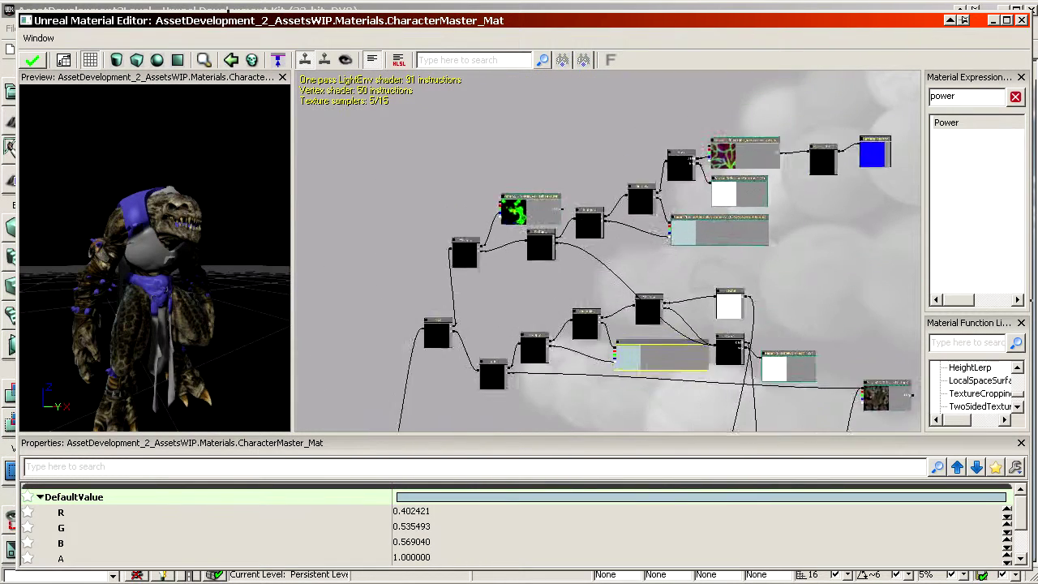
pyautogui.scroll(5, 537, 225)
pyautogui.moveTo(514, 210); pyautogui.dragTo(669, 222)
pyautogui.scroll(2, 601, 262)
pyautogui.click(602, 262)
pyautogui.click(485, 368)
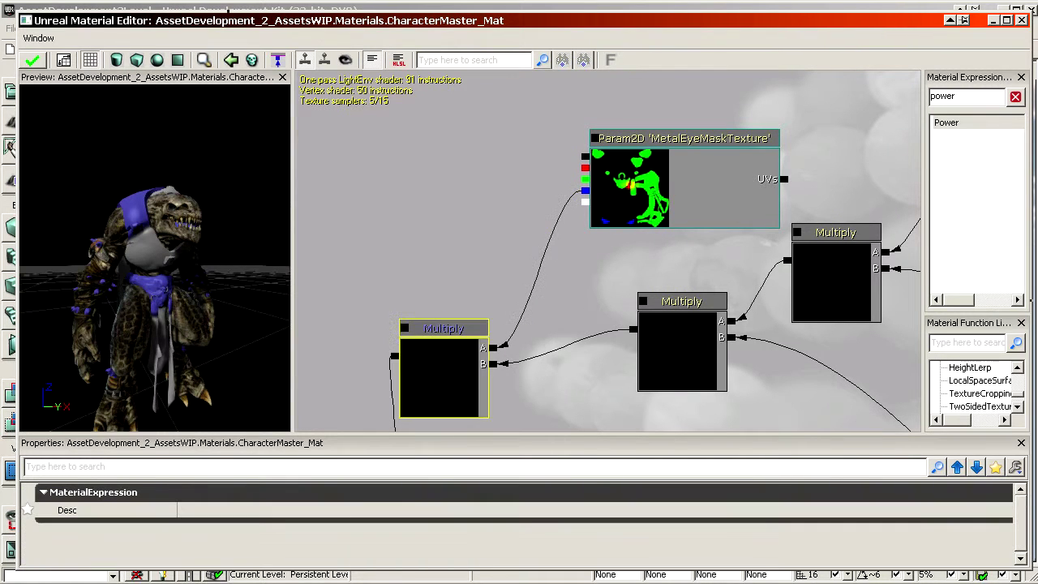
pyautogui.moveTo(446, 386); pyautogui.dragTo(435, 343)
# Step: Add a StaticComponentMaskParameter node between the MetalEyeMaskTexture node and the mask Multiply
pyautogui.moveTo(537, 312); pyautogui.dragTo(534, 309)
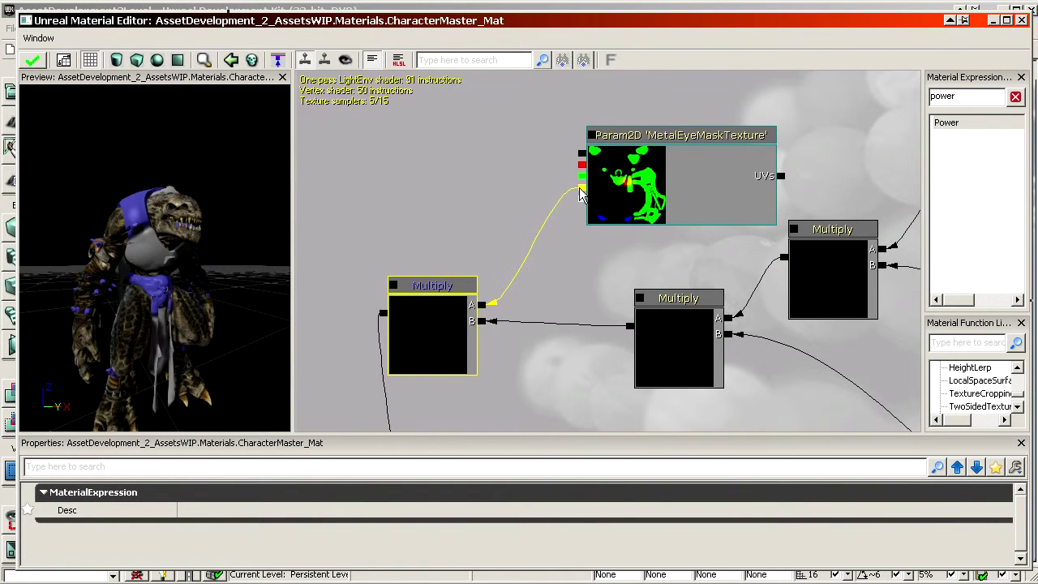
pyautogui.moveTo(460, 302); pyautogui.dragTo(316, 324)
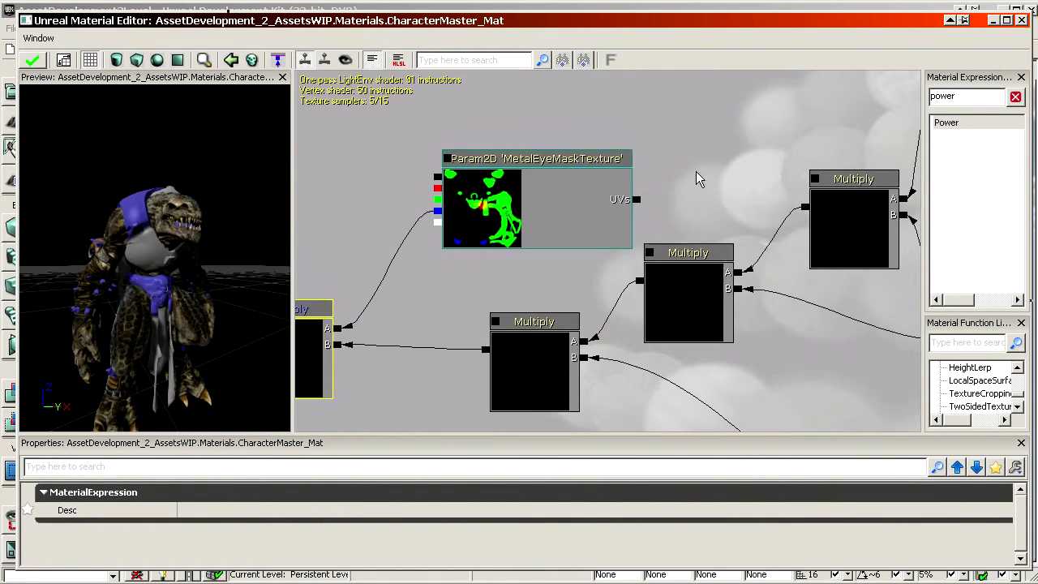
pyautogui.moveTo(696, 171); pyautogui.dragTo(612, 246)
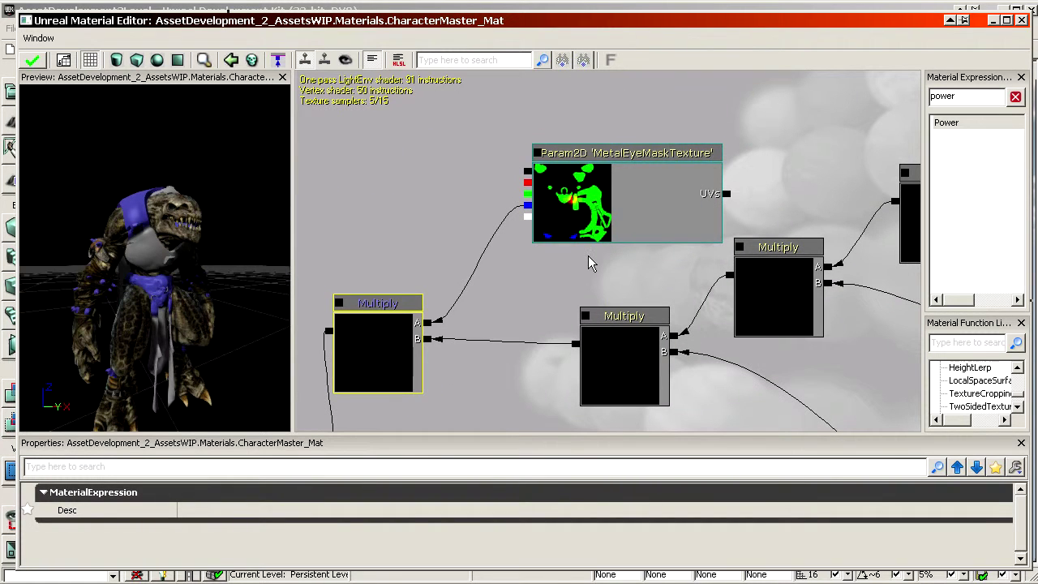
pyautogui.click(588, 242)
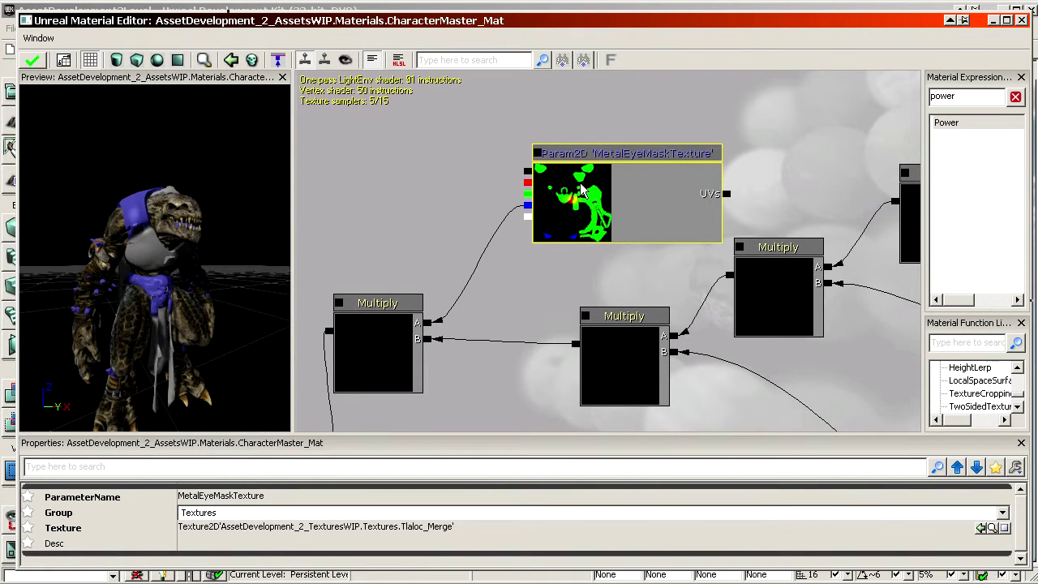
pyautogui.click(584, 285)
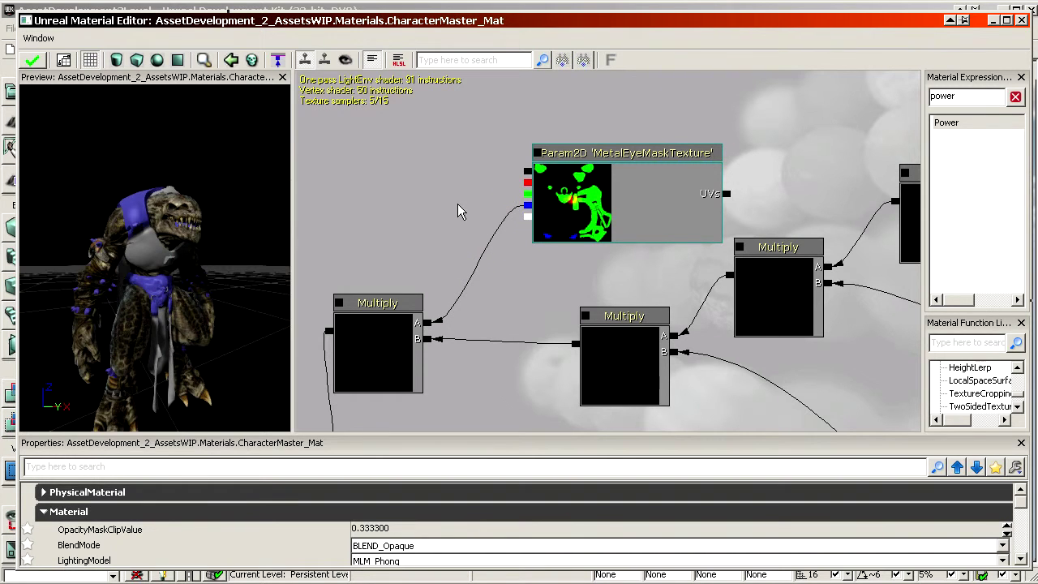
pyautogui.write('stat')
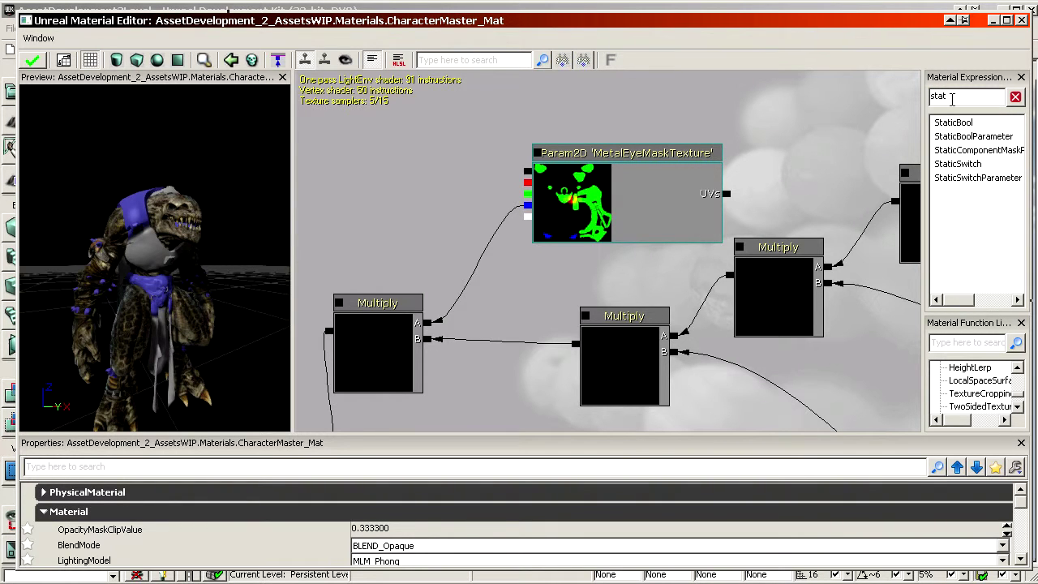
pyautogui.moveTo(981, 154); pyautogui.dragTo(401, 135)
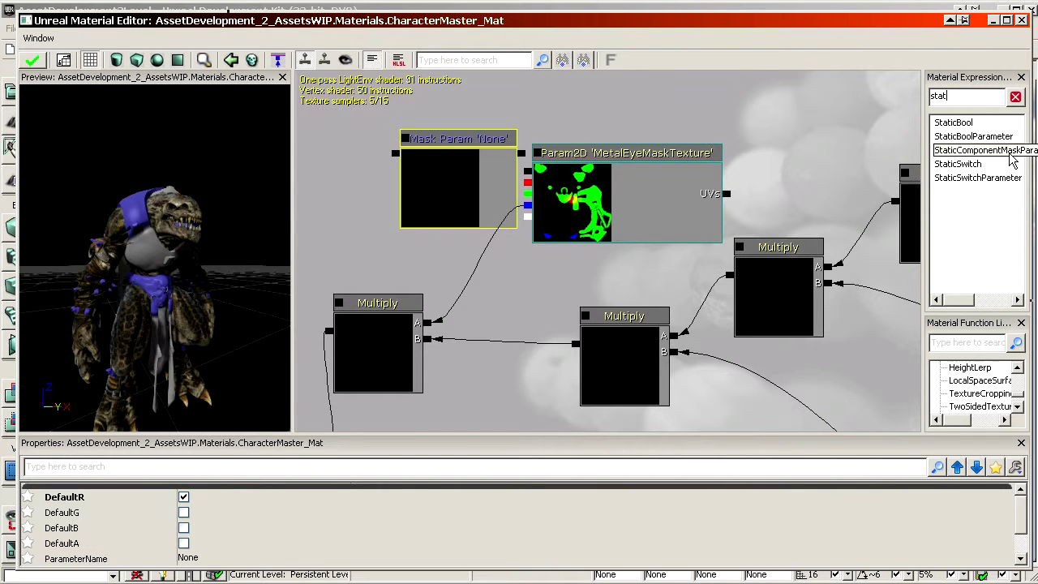
pyautogui.keyDown('ctrl'); pyautogui.click(466, 140); pyautogui.keyUp('ctrl')
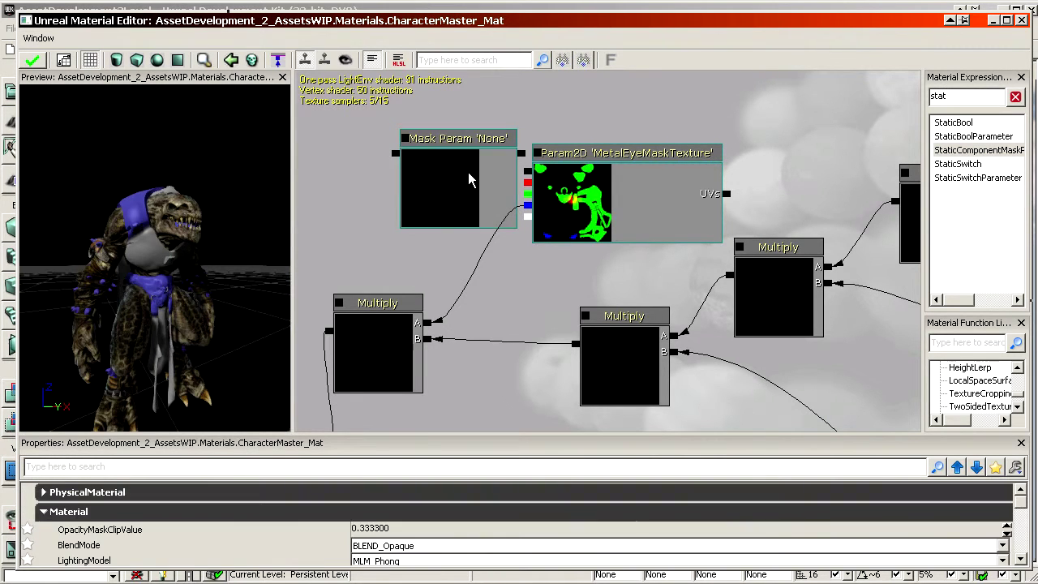
pyautogui.click(473, 196)
pyautogui.moveTo(473, 197); pyautogui.dragTo(452, 238)
pyautogui.click(399, 343)
# Step: Examine the RG component mask beside the Camera Vector and its available node operations, and return to the metal mask nodes
pyautogui.scroll(-2, 398, 343)
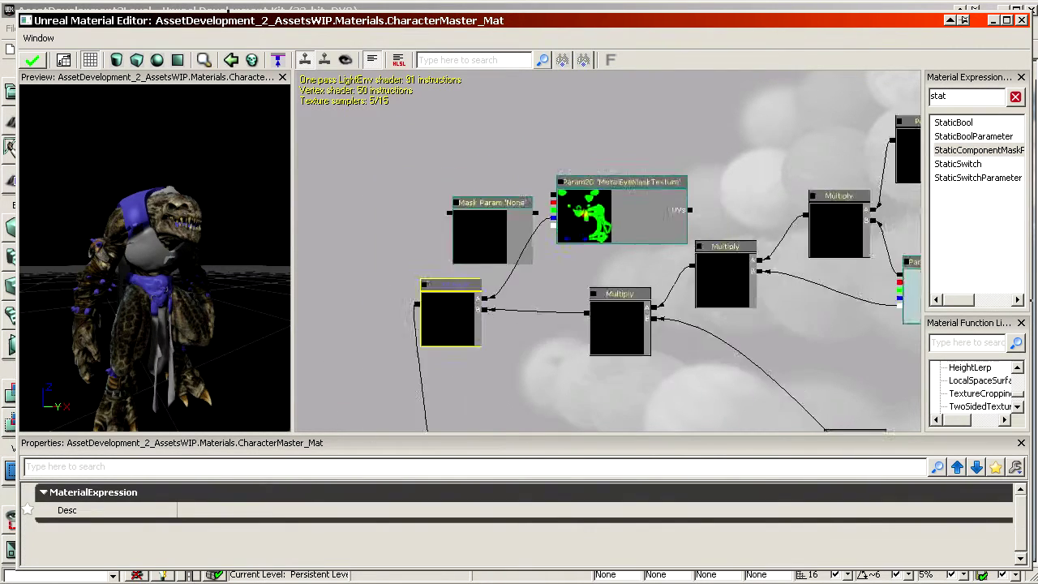
pyautogui.scroll(-2, 398, 343)
pyautogui.moveTo(905, 185); pyautogui.dragTo(444, 206)
pyautogui.scroll(5, 444, 205)
pyautogui.click(577, 225)
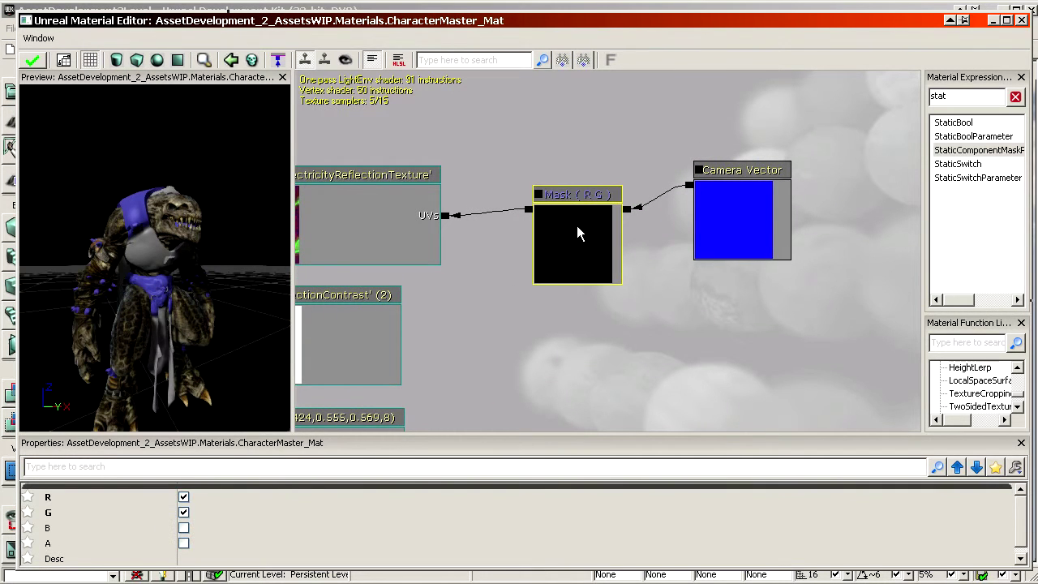
pyautogui.rightClick(571, 212)
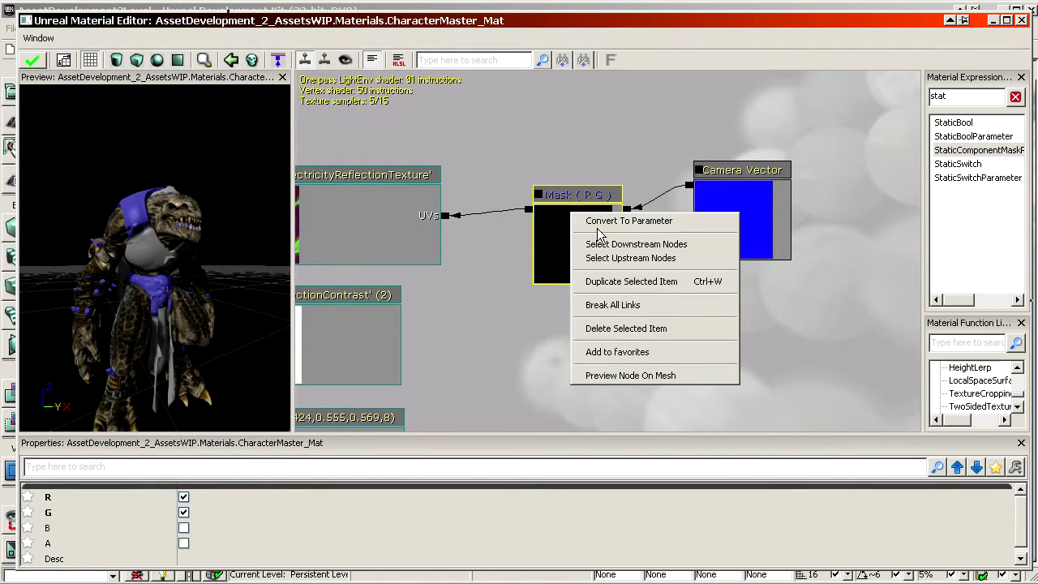
pyautogui.click(498, 305)
pyautogui.moveTo(498, 297); pyautogui.dragTo(900, 316)
pyautogui.moveTo(413, 412); pyautogui.dragTo(521, 306)
# Step: Route the MetalEyeMaskTexture's RGB output through the mask parameter into the mask Multiply's A input, replacing the blue-channel link
pyautogui.click(593, 273)
pyautogui.moveTo(640, 154); pyautogui.dragTo(638, 201)
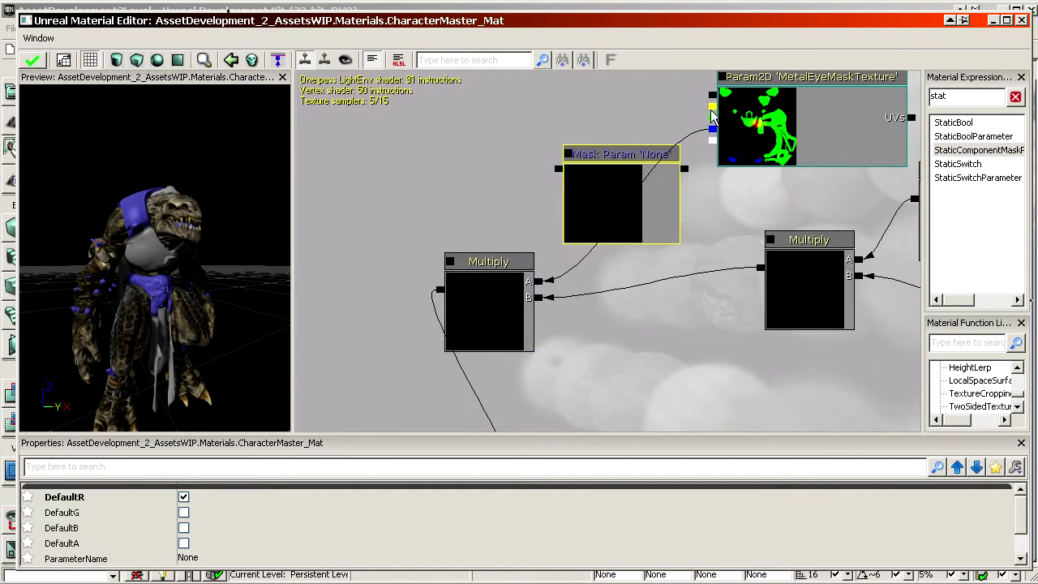
pyautogui.click(703, 86)
pyautogui.moveTo(688, 173); pyautogui.dragTo(712, 134)
pyautogui.moveTo(558, 169); pyautogui.dragTo(540, 281)
# Step: Set the mask parameter's default channels to blue only, turning DefaultB on and DefaultR off
pyautogui.moveTo(138, 280); pyautogui.dragTo(137, 211, button='right')
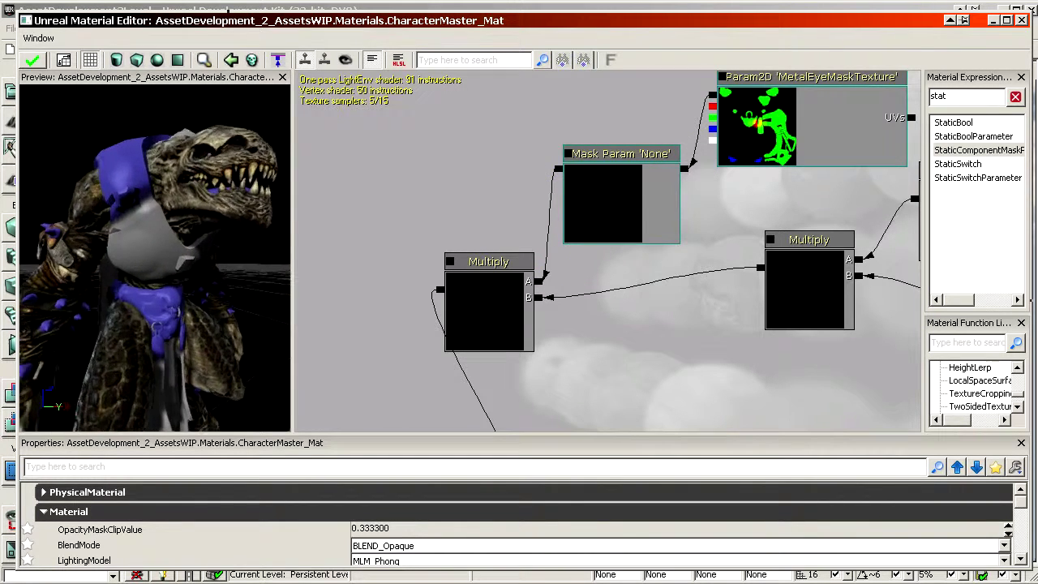
pyautogui.moveTo(138, 279); pyautogui.dragTo(211, 280)
pyautogui.click(655, 185)
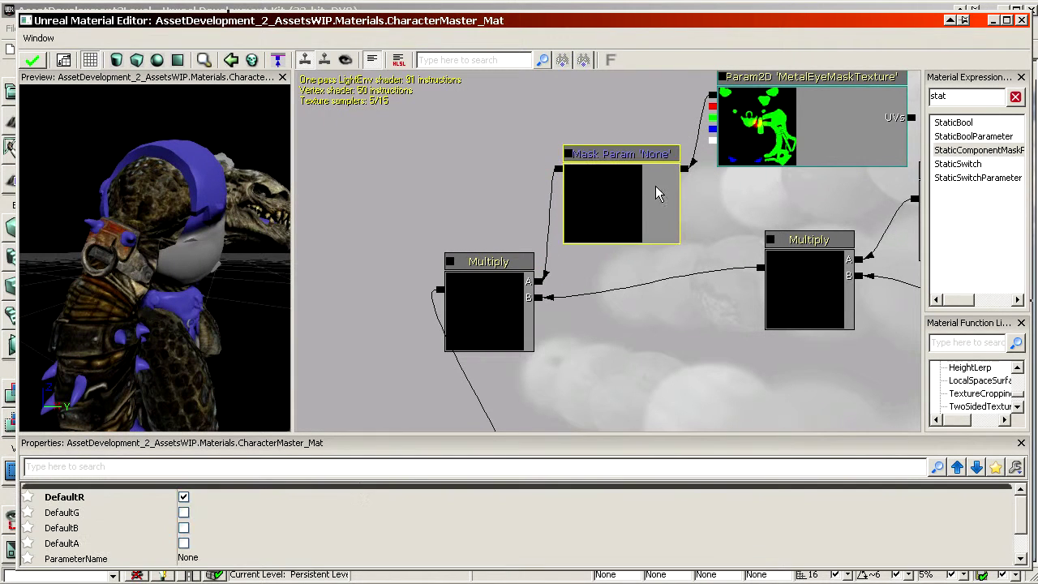
pyautogui.click(183, 528)
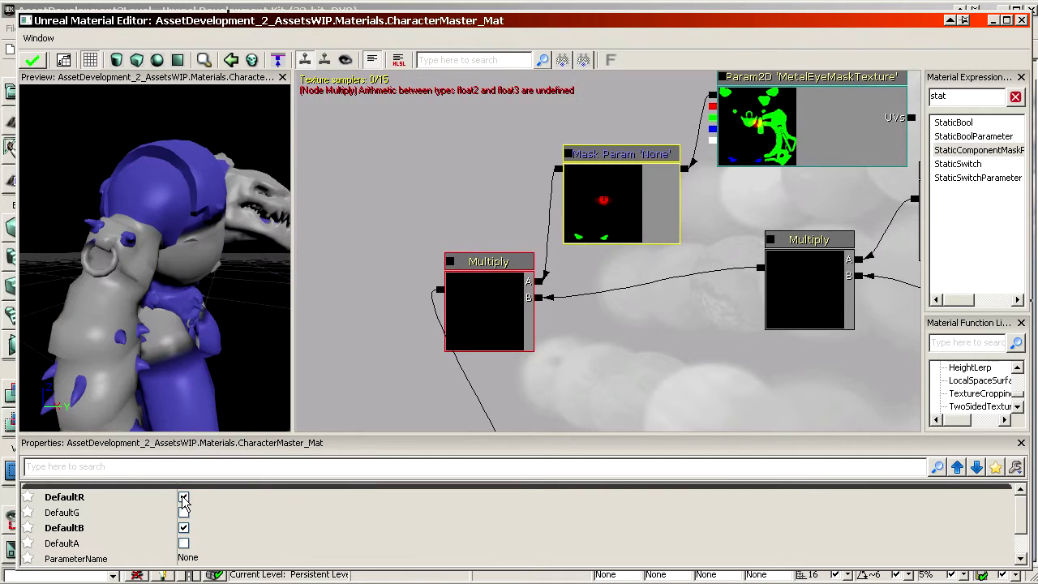
pyautogui.click(185, 498)
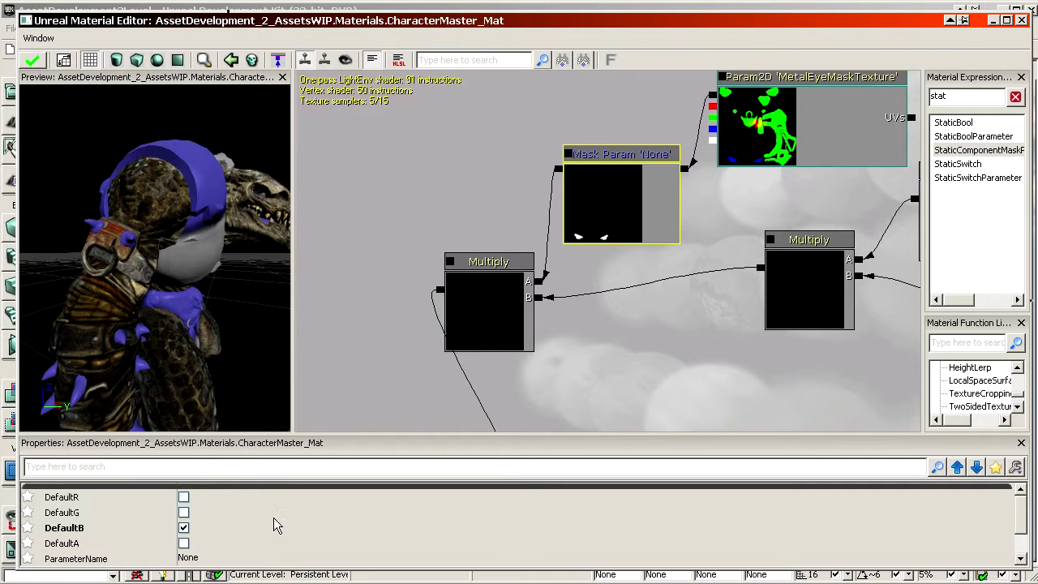
# Step: Name the blue-channel mask parameter ReflectionChannel and assign it to the Diffuse group
pyautogui.scroll(-1, 270, 531)
pyautogui.click(241, 518)
pyautogui.write('Reflecti')
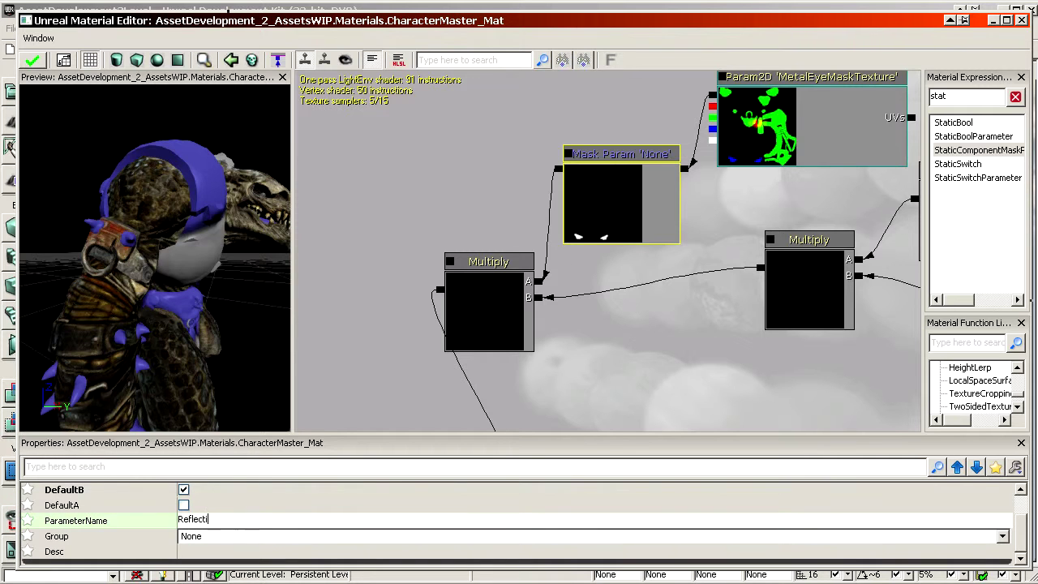
pyautogui.write('onChanel')
pyautogui.press('Return')
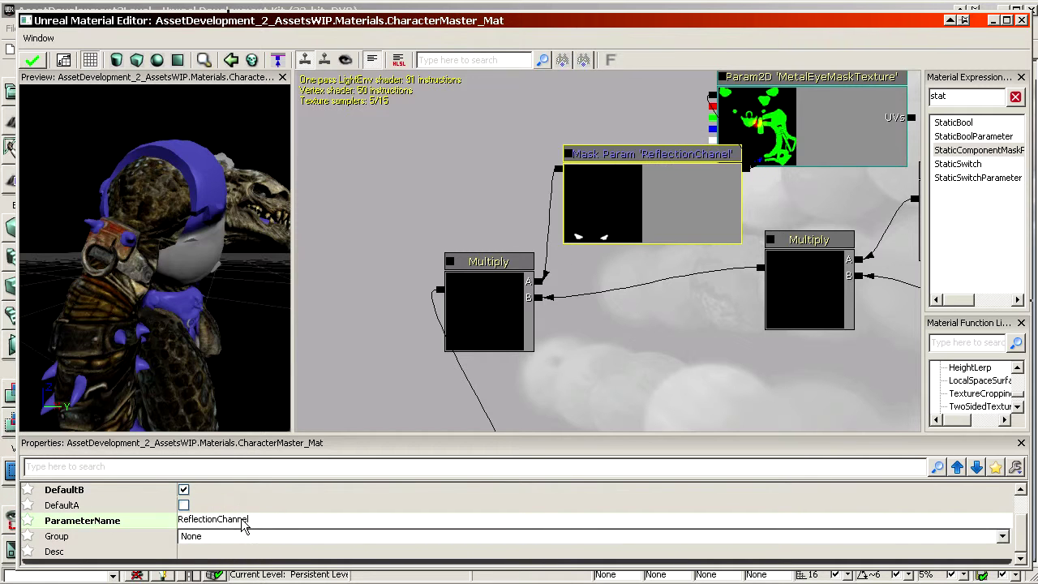
pyautogui.click(264, 540)
pyautogui.write('Diffuse')
pyautogui.press('Return')
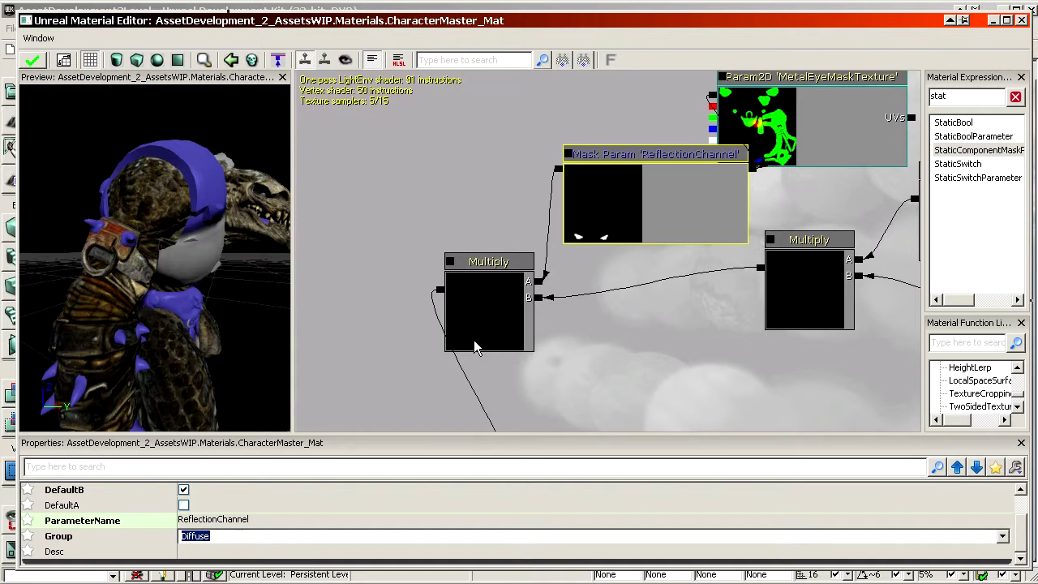
# Step: Select the whole diffuse node network and move it farther away from the main material node
pyautogui.scroll(-5, 510, 228)
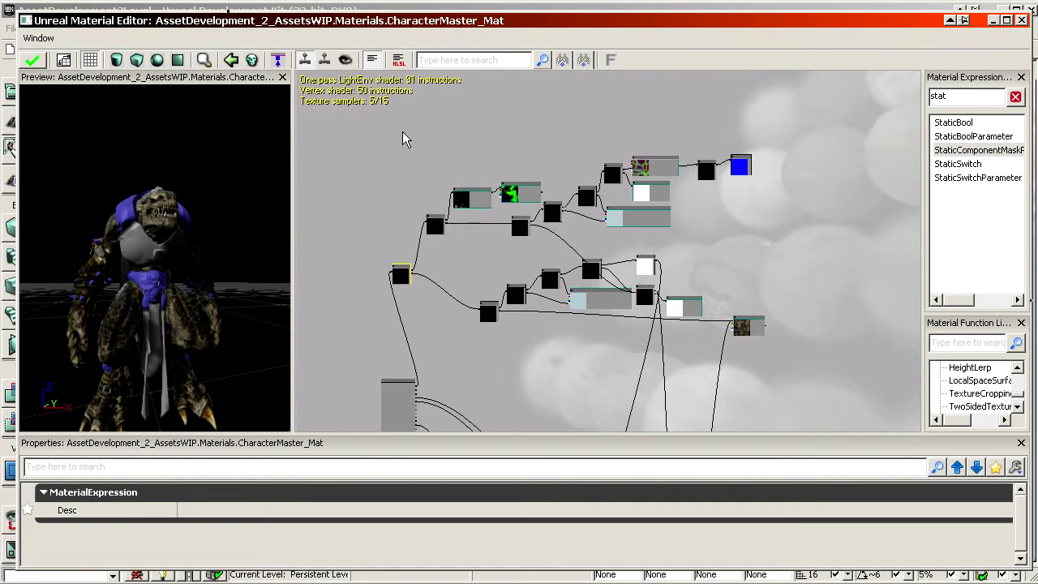
pyautogui.keyDown('ctrl'); pyautogui.keyDown('alt'); pyautogui.moveTo(378, 146); pyautogui.dragTo(834, 384); pyautogui.keyUp('alt'); pyautogui.keyUp('ctrl')
pyautogui.keyDown('ctrl'); pyautogui.moveTo(612, 284); pyautogui.dragTo(807, 325); pyautogui.keyUp('ctrl')
pyautogui.moveTo(807, 326); pyautogui.dragTo(595, 227)
pyautogui.keyDown('ctrl'); pyautogui.moveTo(505, 214); pyautogui.dragTo(584, 207); pyautogui.keyUp('ctrl')
# Step: Enclose the selected diffuse nodes in a new comment box titled Diffuse
pyautogui.rightClick(509, 175)
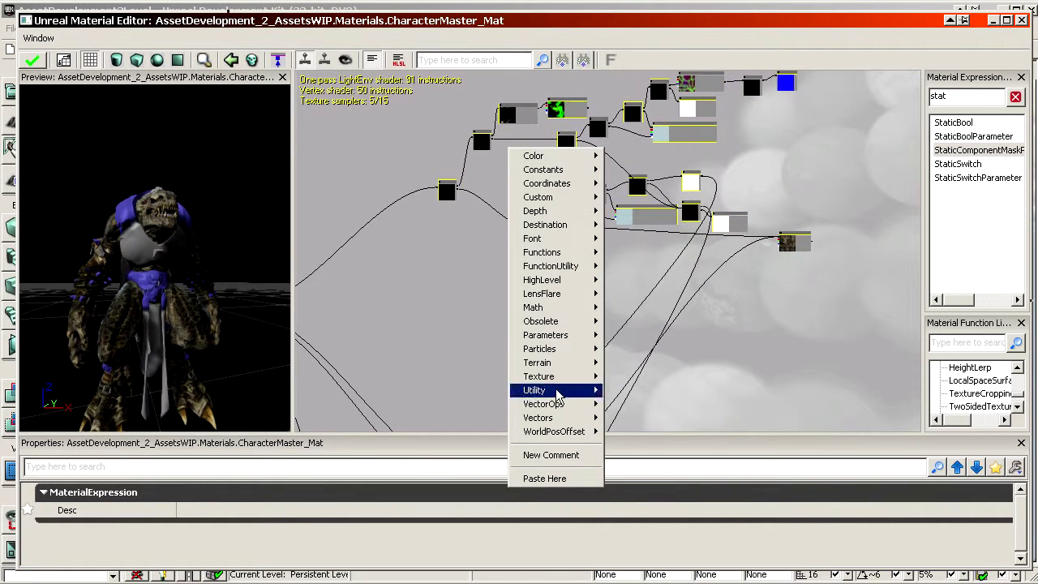
pyautogui.click(553, 457)
pyautogui.write('Diffuse')
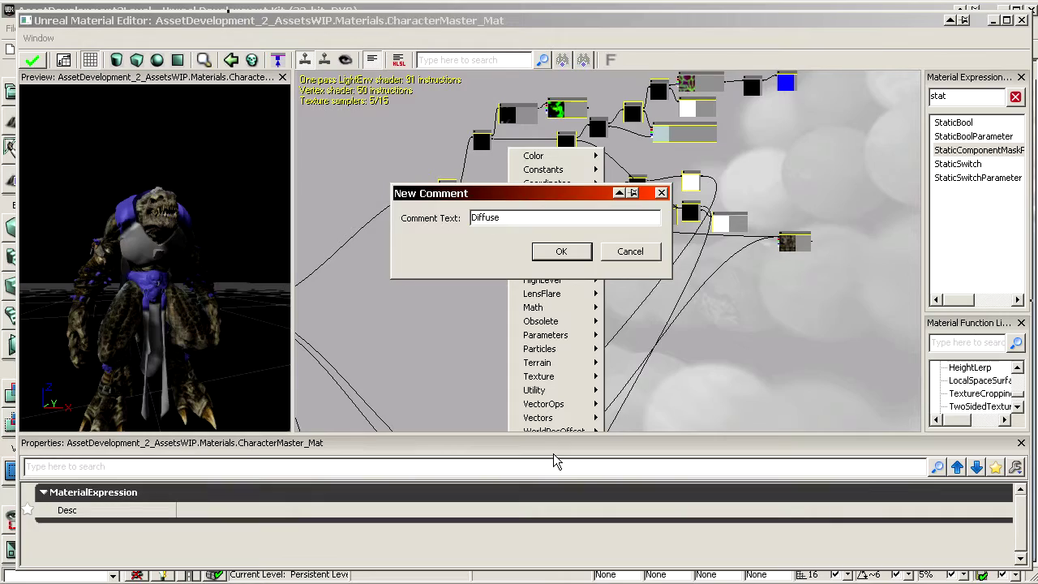
pyautogui.press('Return')
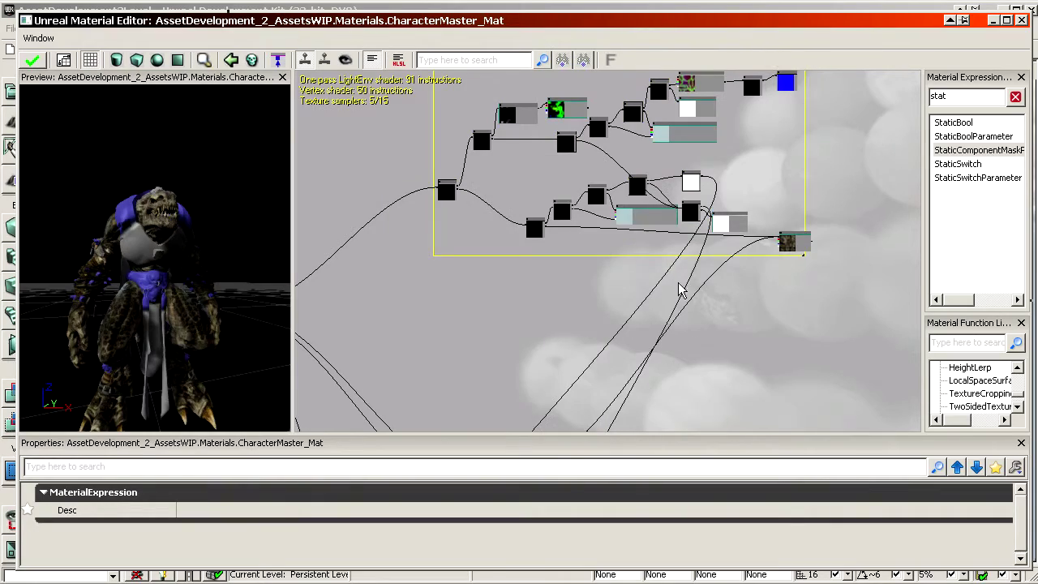